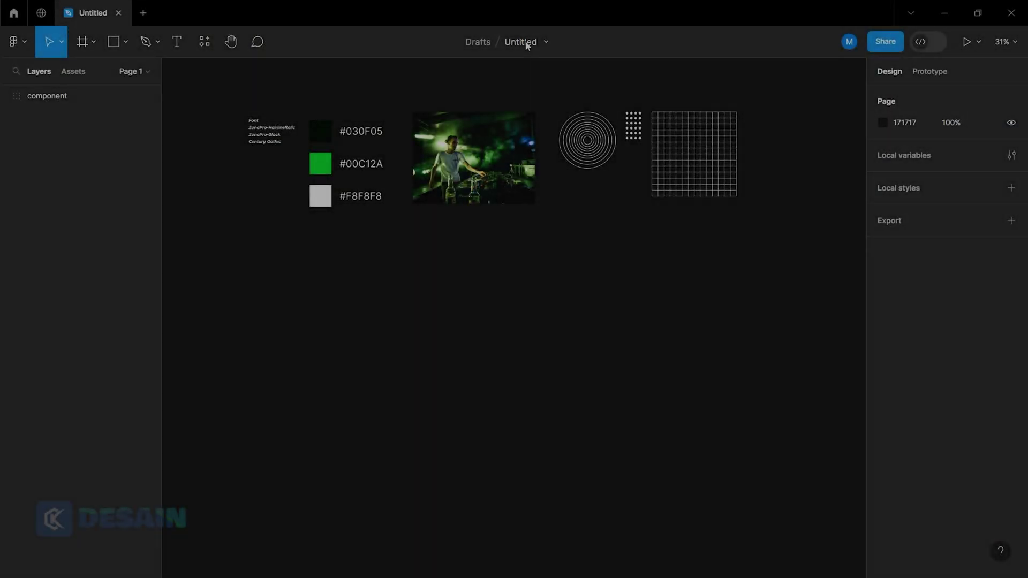
Rename the untitled draft to 'Music Instagram Post Design'.
{"action": "double_click", "coordinate": [522, 42]}
{"action": "type", "text": "Music Instagram Post Design"}
{"action": "key", "text": "Return"}
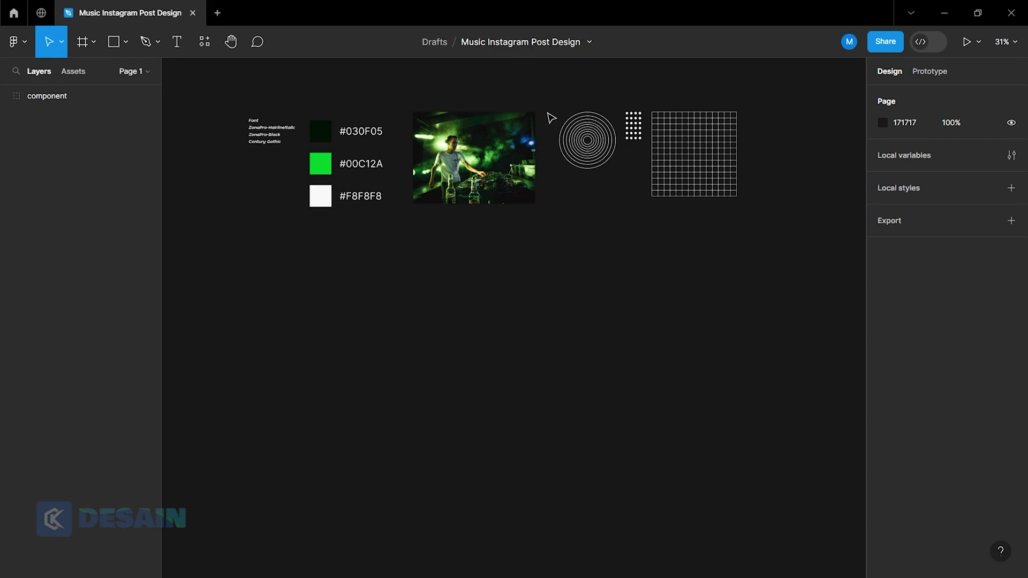
Create a 1080×1080 Instagram post frame and place it below the reference swatches.
{"action": "left_click", "coordinate": [81, 41]}
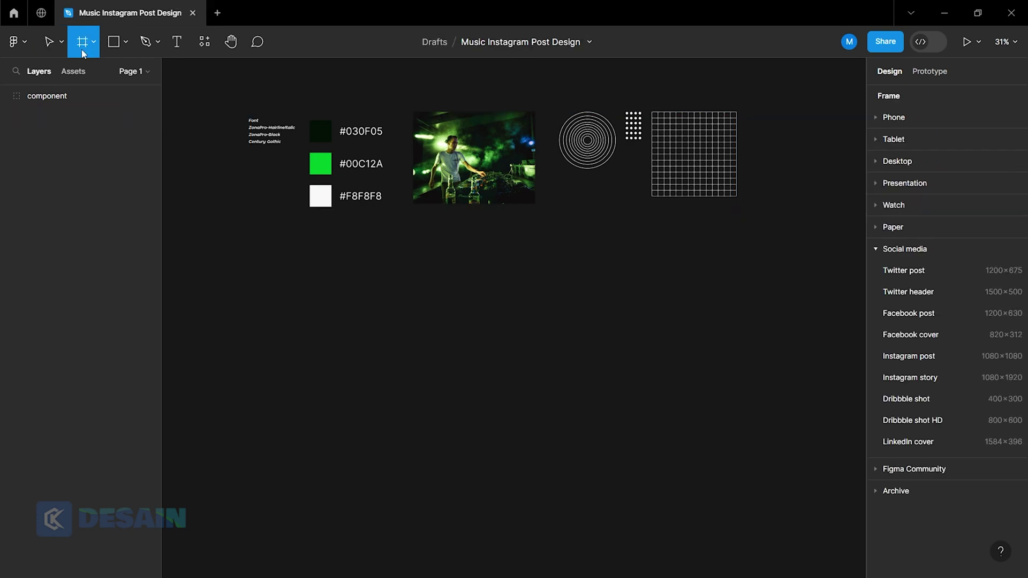
{"action": "left_click", "coordinate": [913, 355]}
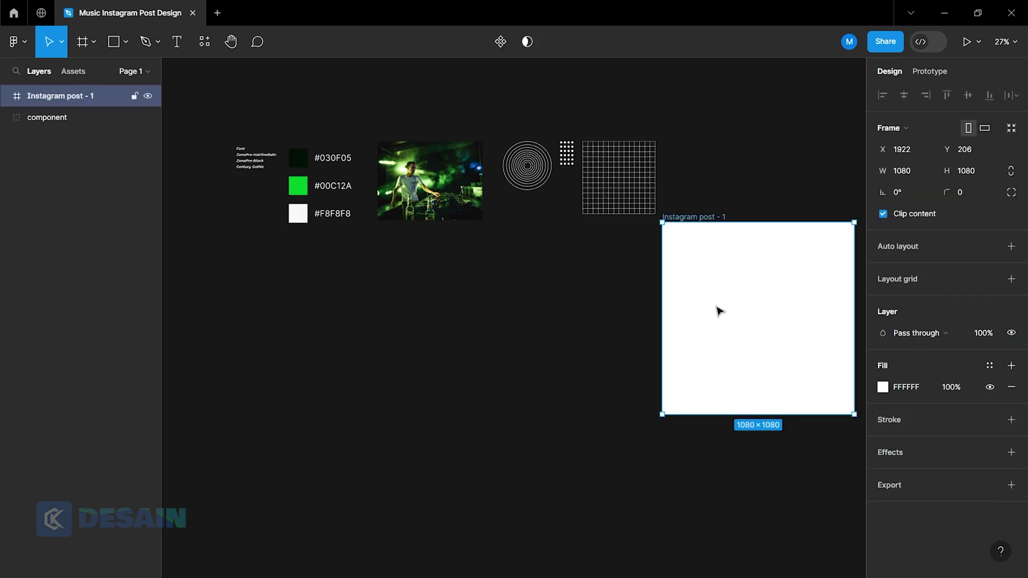
{"action": "left_click_drag", "start_coordinate": [720, 310], "coordinate": [427, 340]}
{"action": "scroll", "coordinate": [669, 353], "scroll_direction": "left", "scroll_amount": 3}
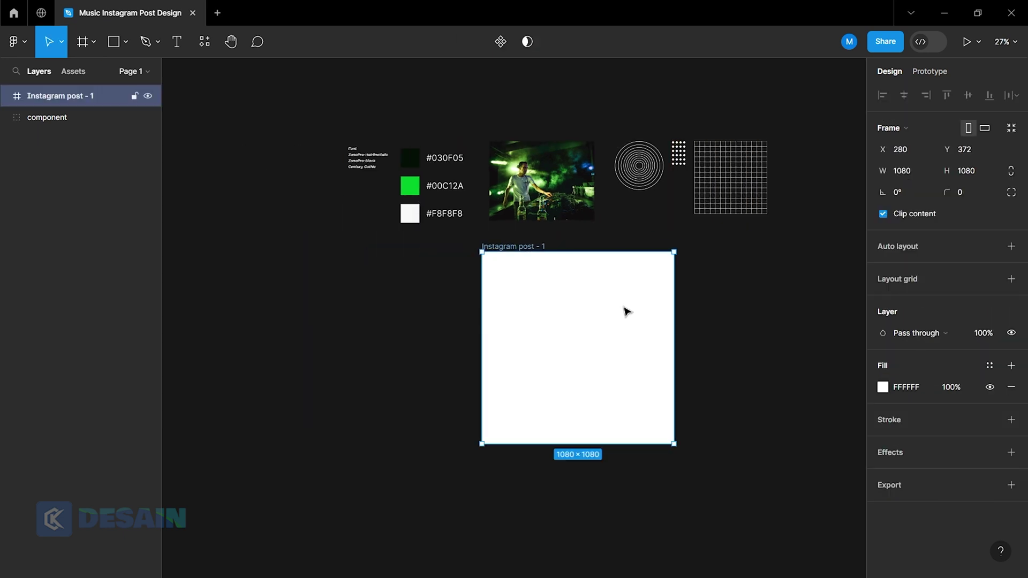
{"action": "left_click_drag", "start_coordinate": [627, 312], "coordinate": [630, 314]}
Fill the post frame with the dark green #030F05 sampled from the swatch.
{"action": "left_click", "coordinate": [883, 387]}
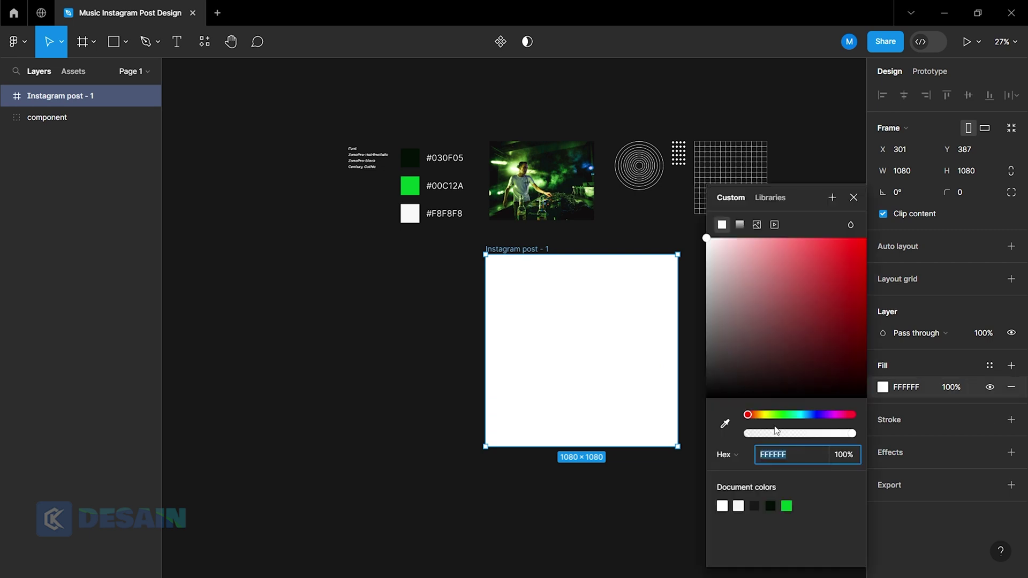
{"action": "left_click", "coordinate": [725, 423]}
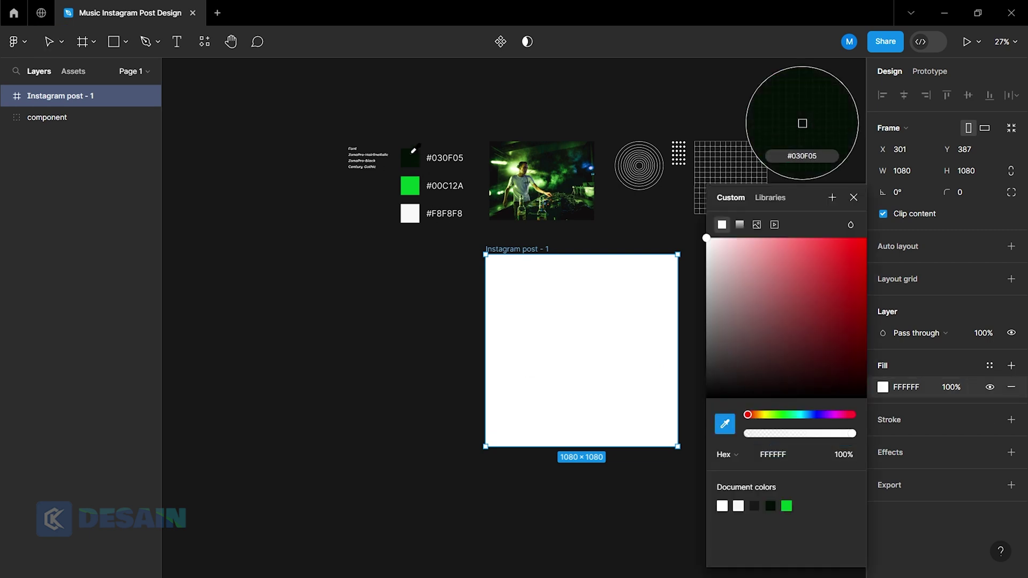
{"action": "left_click", "coordinate": [802, 123]}
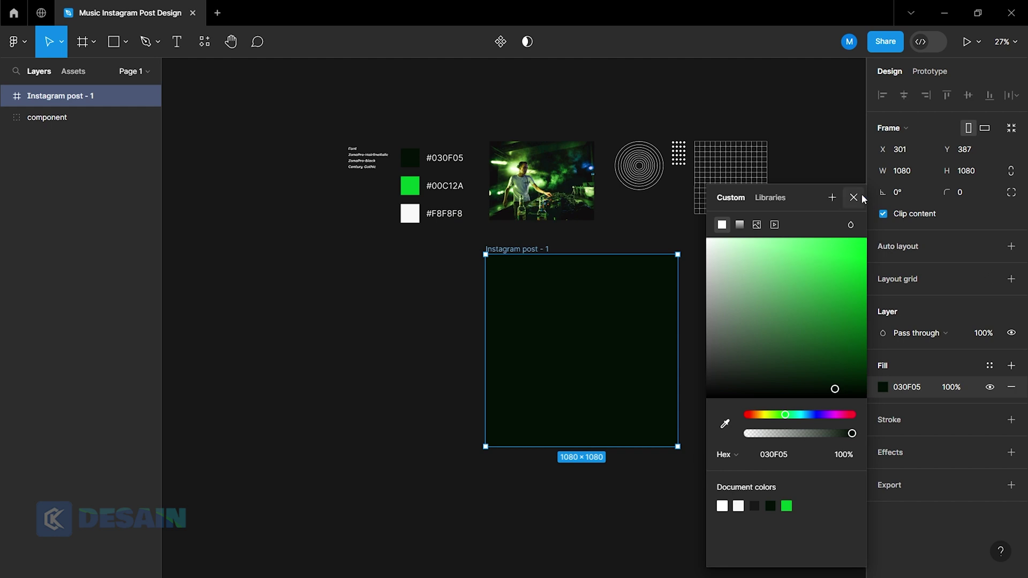
{"action": "left_click", "coordinate": [854, 198]}
{"action": "left_click", "coordinate": [852, 274]}
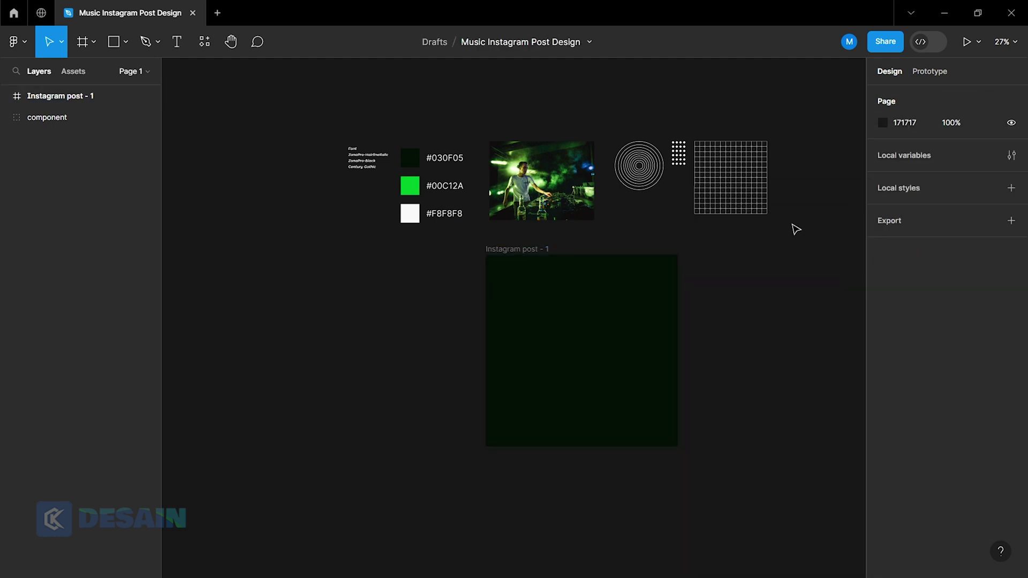
Copy the reference grid into the post at the top-left corner and stretch it to 1080×1080.
{"action": "left_click", "coordinate": [757, 200]}
{"action": "left_click", "coordinate": [6, 118]}
{"action": "left_click", "coordinate": [38, 140]}
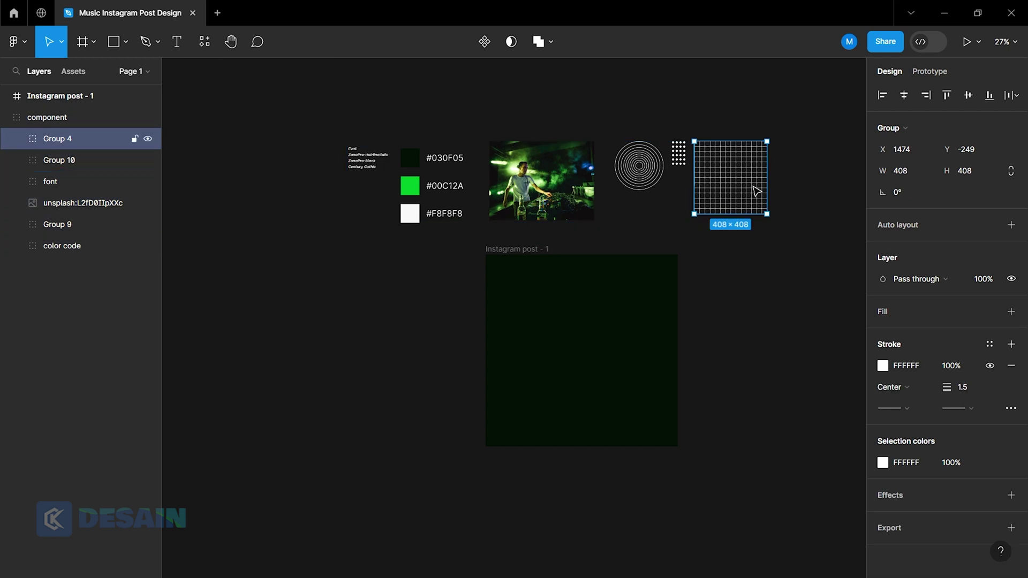
{"action": "left_click_drag", "start_coordinate": [752, 190], "coordinate": [619, 315]}
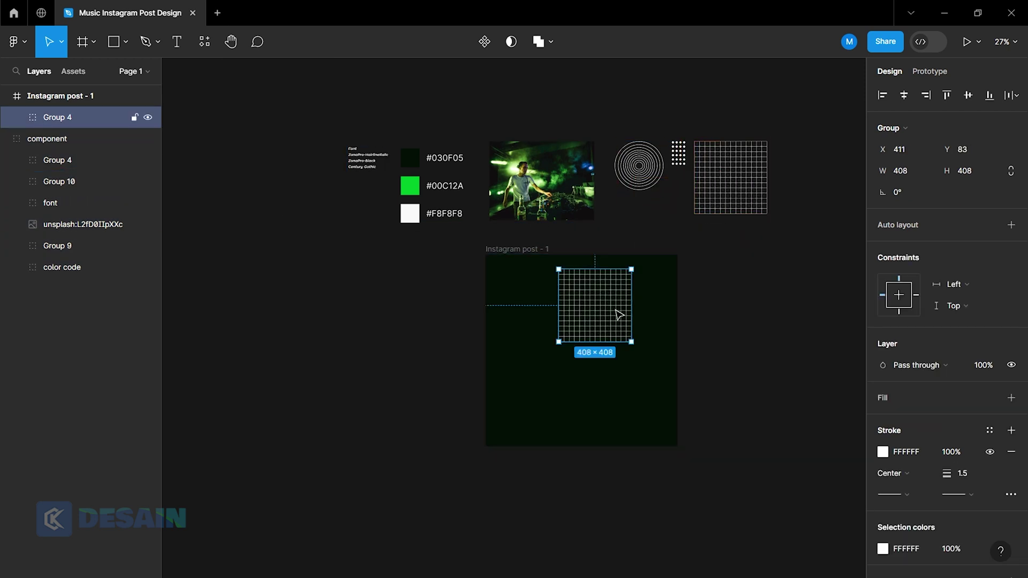
{"action": "key", "text": "alt+a"}
{"action": "key", "text": "alt+w"}
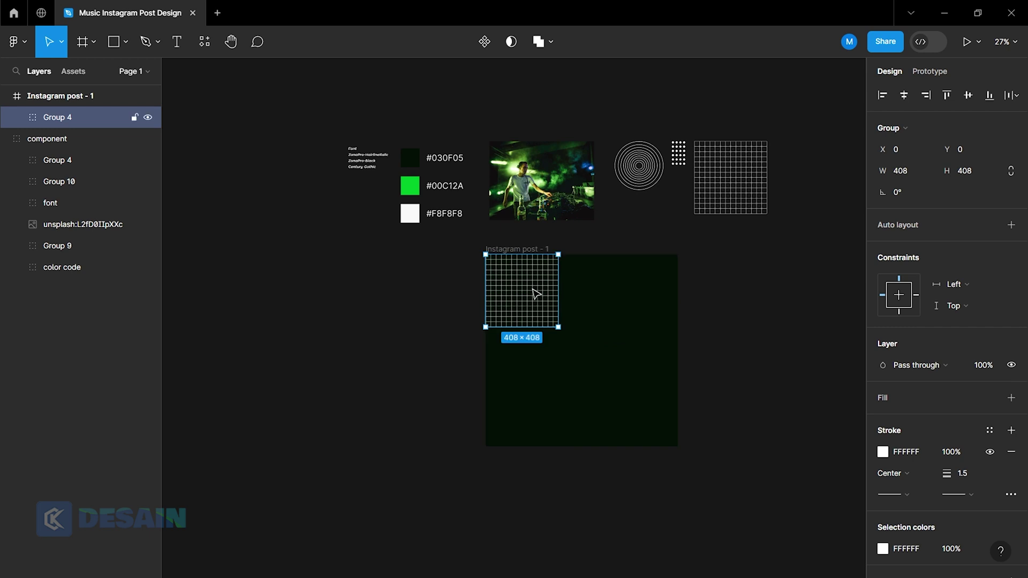
{"action": "left_click_drag", "start_coordinate": [558, 327], "coordinate": [676, 421]}
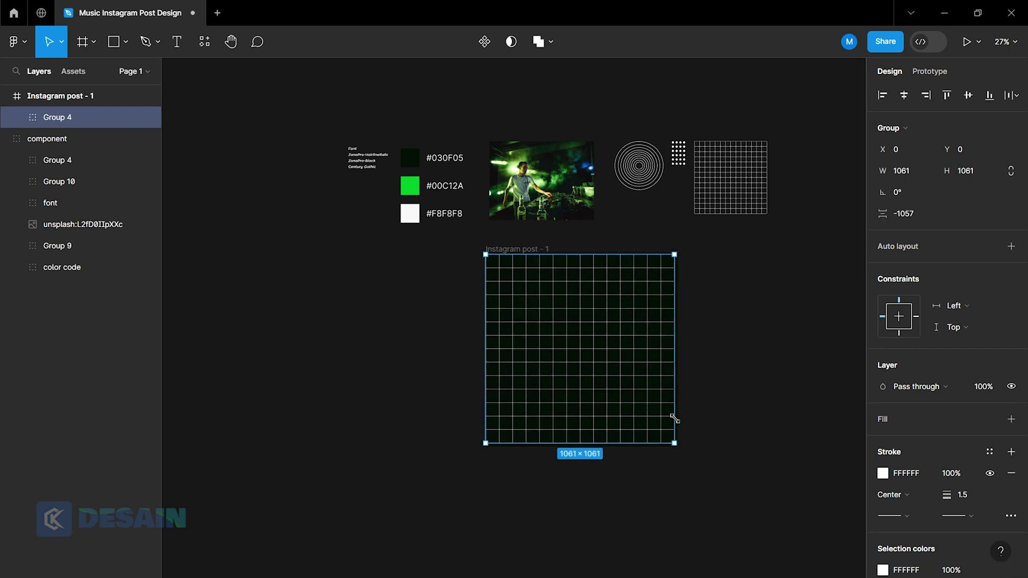
{"action": "left_click", "coordinate": [767, 432]}
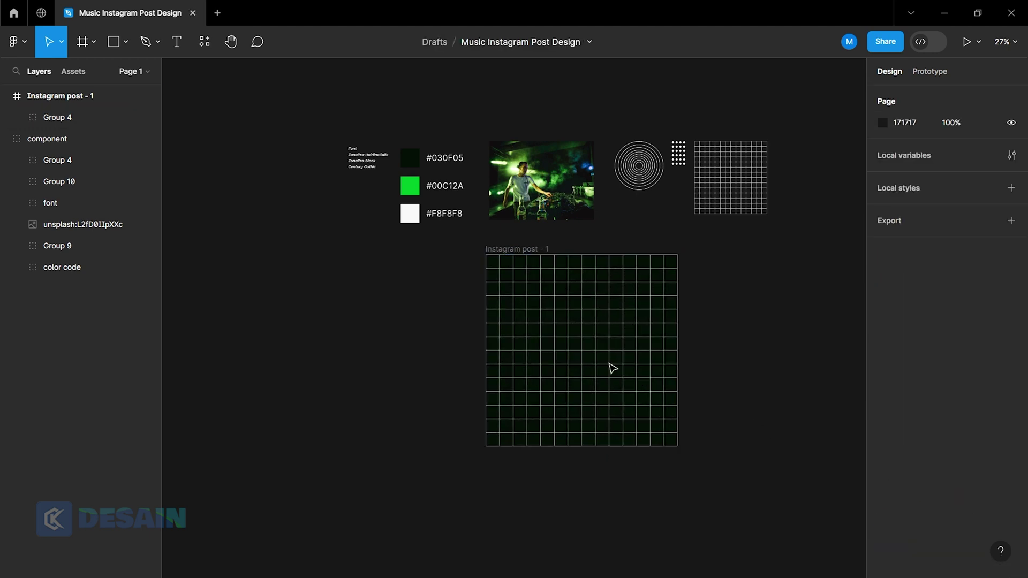
Fade the grid lines to 5% stroke opacity and lock the grid layer.
{"action": "left_click", "coordinate": [53, 117]}
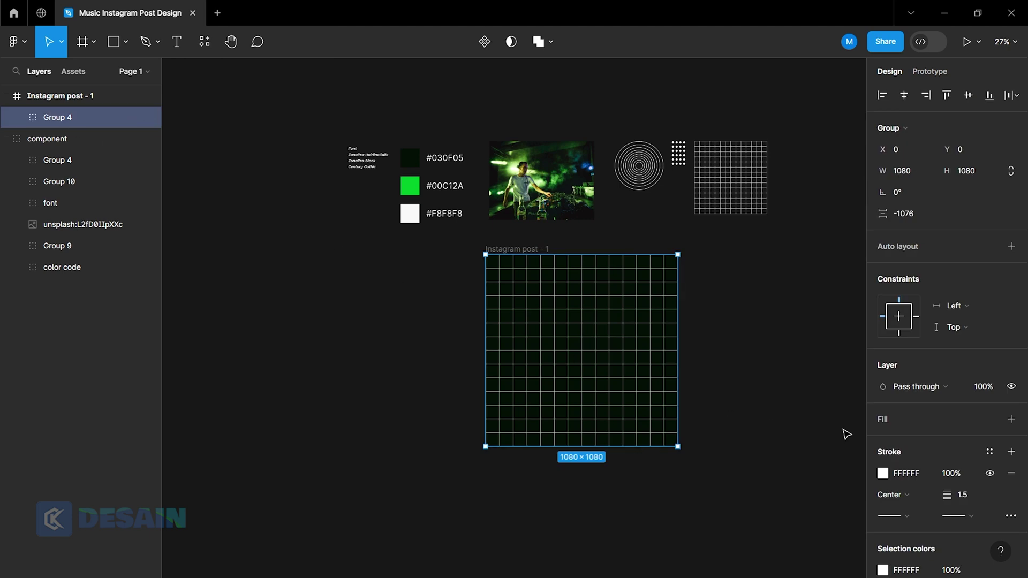
{"action": "scroll", "coordinate": [929, 461], "scroll_direction": "down", "scroll_amount": 2}
{"action": "left_click", "coordinate": [956, 368]}
{"action": "type", "text": "5"}
{"action": "key", "text": "Return"}
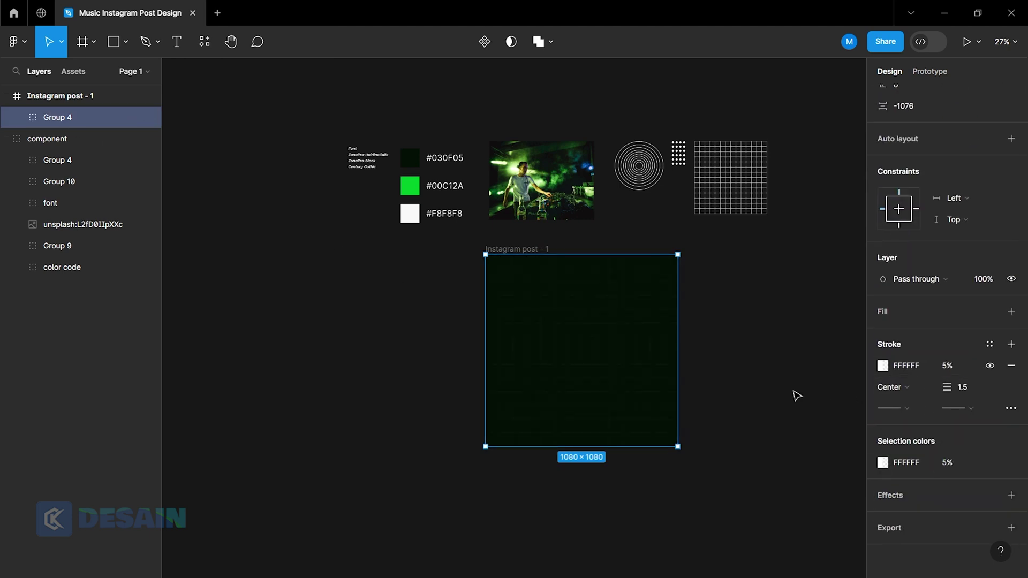
{"action": "left_click", "coordinate": [796, 395]}
{"action": "mouse_move", "coordinate": [88, 117]}
{"action": "left_click", "coordinate": [135, 118]}
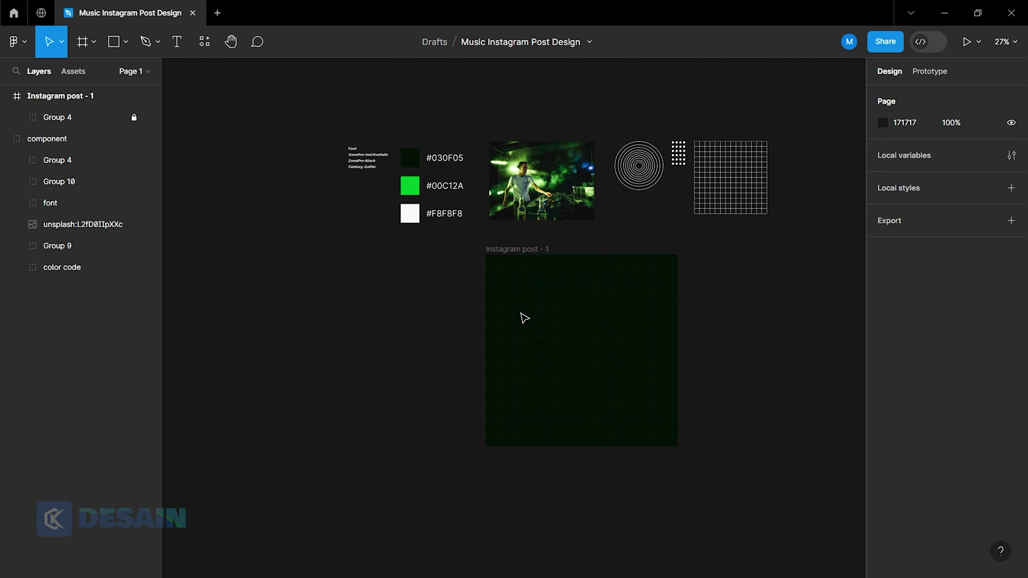
Draw a light grey bar rectangle 87 wide, with its vertical position set to 15.
{"action": "left_click", "coordinate": [113, 41]}
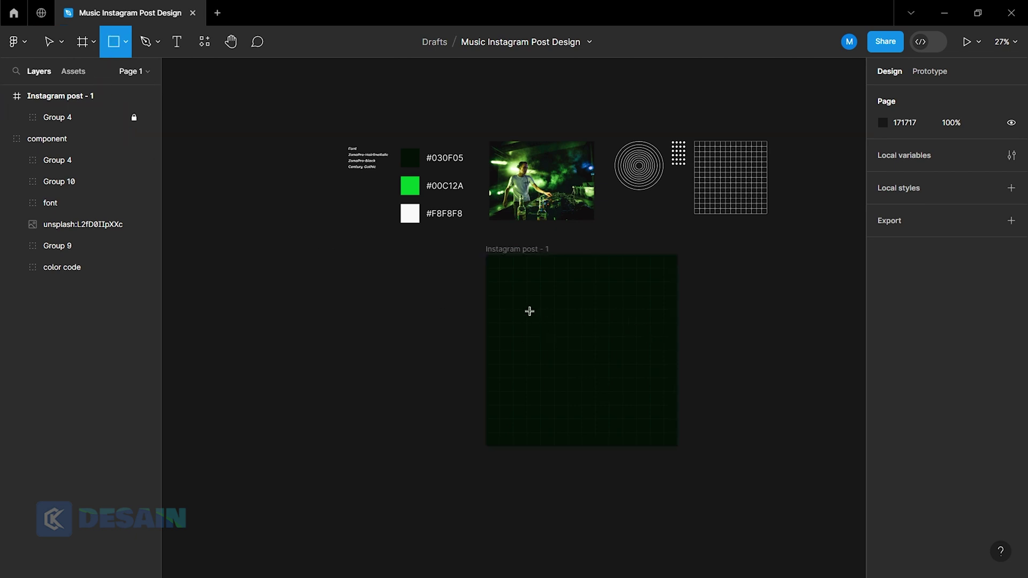
{"action": "left_click_drag", "start_coordinate": [530, 284], "coordinate": [551, 343]}
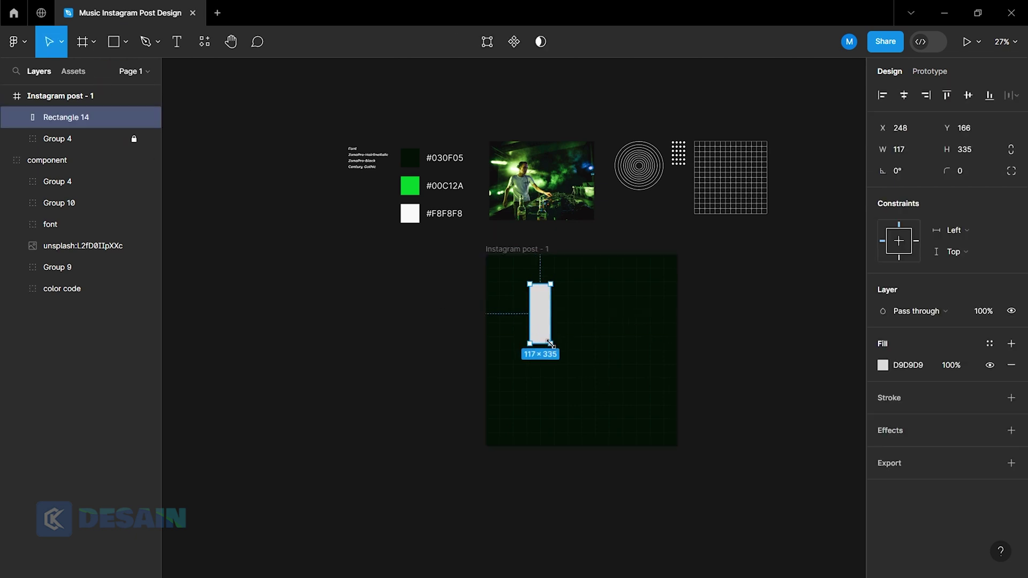
{"action": "left_click", "coordinate": [898, 150]}
{"action": "type", "text": "87"}
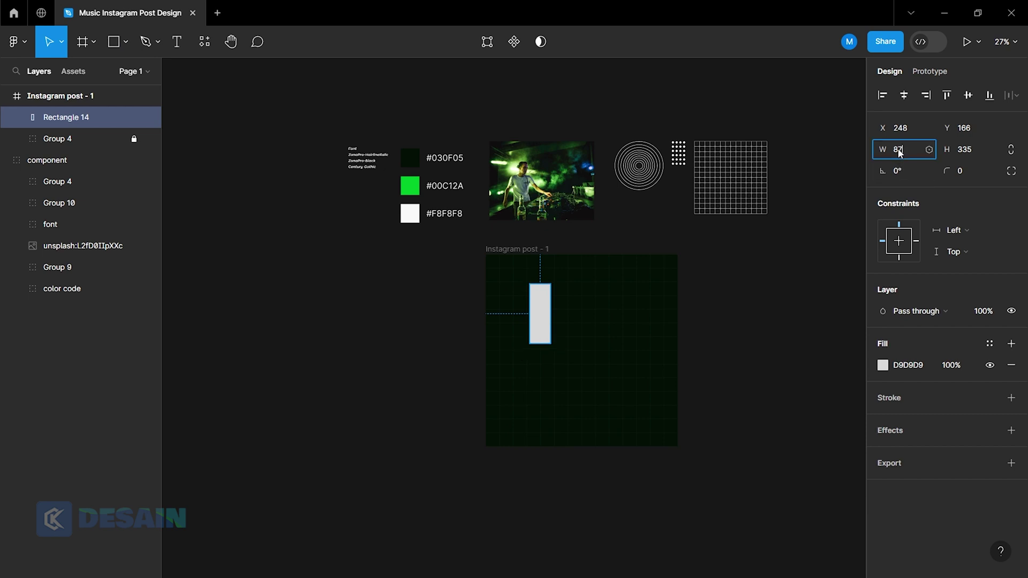
{"action": "key", "text": "Return"}
{"action": "type", "text": "15"}
{"action": "key", "text": "Return"}
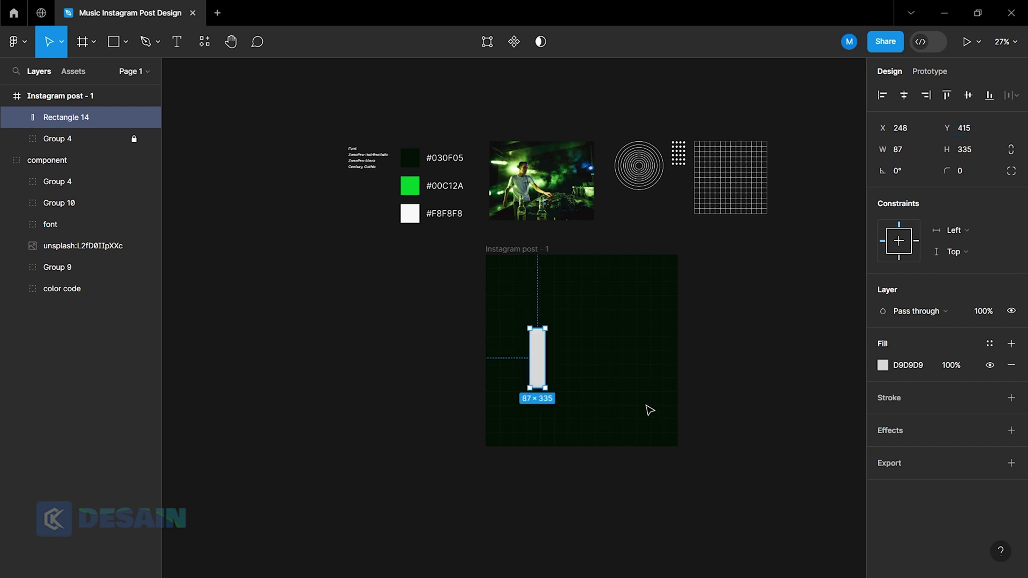
{"action": "left_click", "coordinate": [642, 409]}
Duplicate the bar into a row of six, spaced 20 px apart.
{"action": "scroll", "coordinate": [597, 397], "scroll_direction": "up", "scroll_amount": 5}
{"action": "left_click_drag", "start_coordinate": [471, 372], "coordinate": [461, 223]}
{"action": "scroll", "coordinate": [474, 253], "scroll_direction": "up", "scroll_amount": 2}
{"action": "scroll", "coordinate": [474, 252], "scroll_direction": "up", "scroll_amount": 2}
{"action": "scroll", "coordinate": [546, 391], "scroll_direction": "down", "scroll_amount": 3}
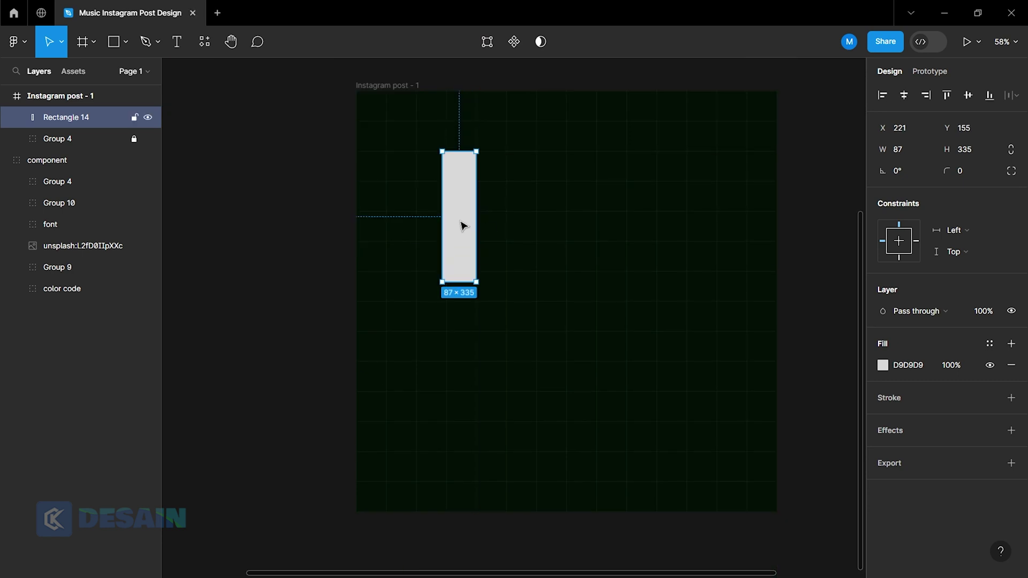
{"action": "scroll", "coordinate": [470, 238], "scroll_direction": "up", "scroll_amount": 2}
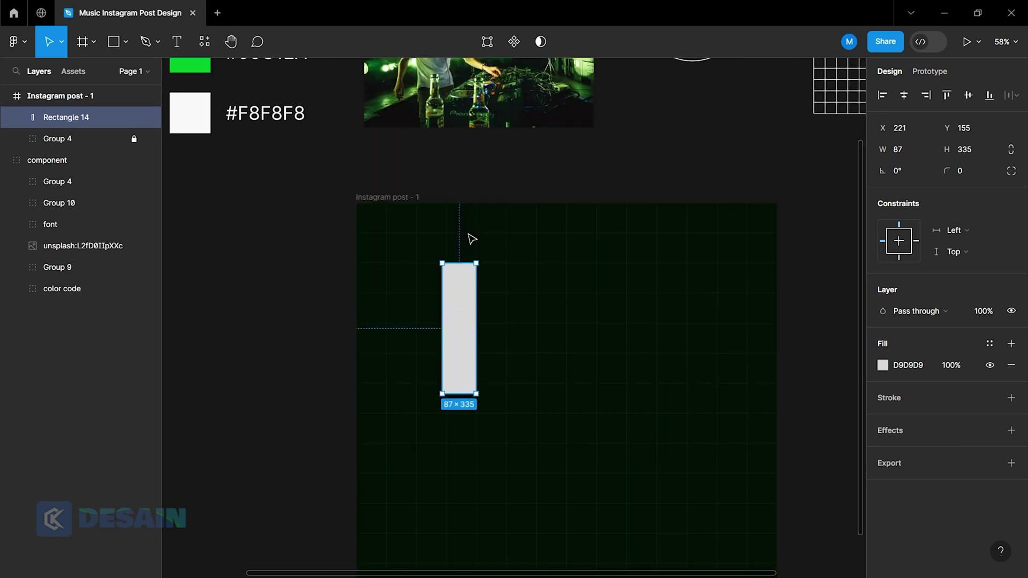
{"action": "scroll", "coordinate": [503, 356], "scroll_direction": "up", "scroll_amount": 2, "text": "ctrl"}
{"action": "left_click_drag", "start_coordinate": [455, 342], "coordinate": [505, 339], "text": "alt"}
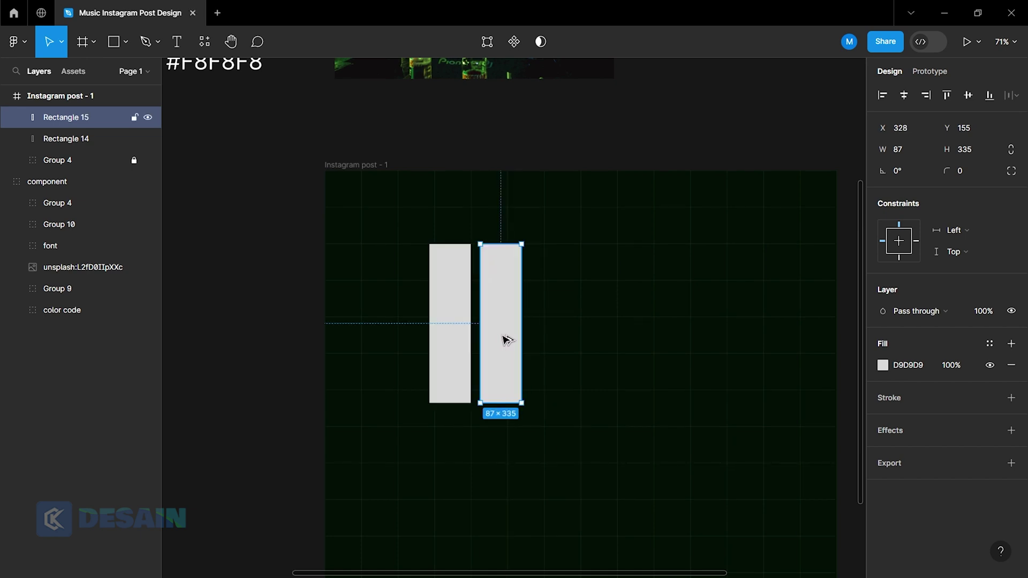
{"action": "left_click", "coordinate": [410, 307]}
{"action": "mouse_move", "coordinate": [439, 320]}
{"action": "left_mouse_down"}
{"action": "mouse_move", "coordinate": [605, 344]}
{"action": "mouse_move", "coordinate": [706, 344]}
{"action": "left_mouse_up"}
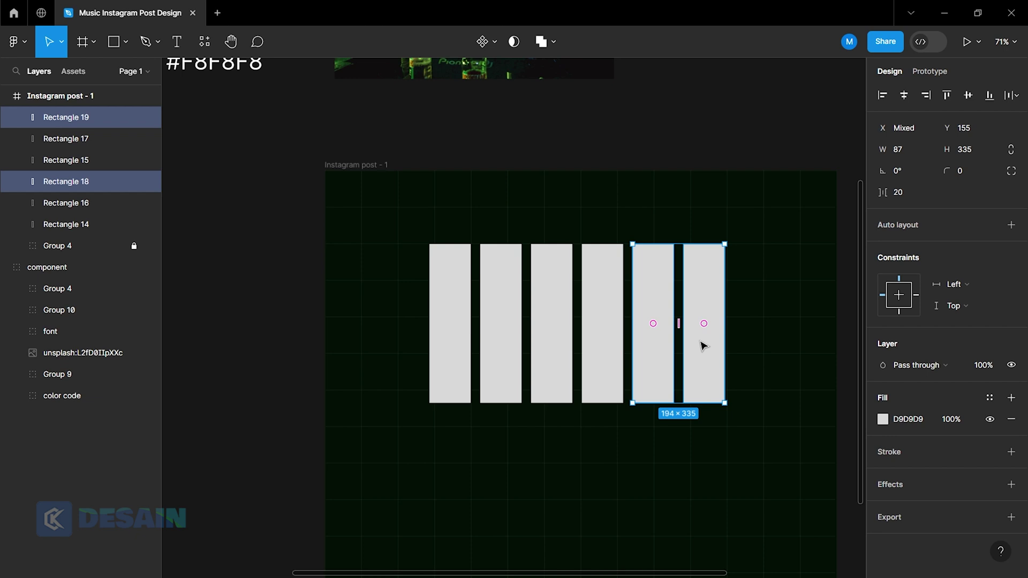
{"action": "left_click", "coordinate": [764, 439]}
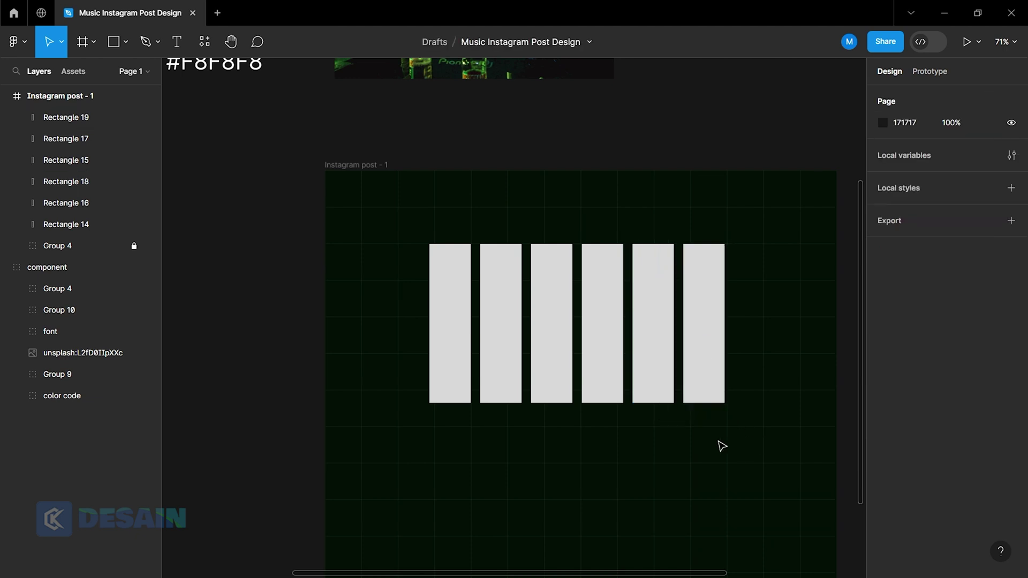
Shorten the first and third bars from the top.
{"action": "left_click", "coordinate": [456, 355]}
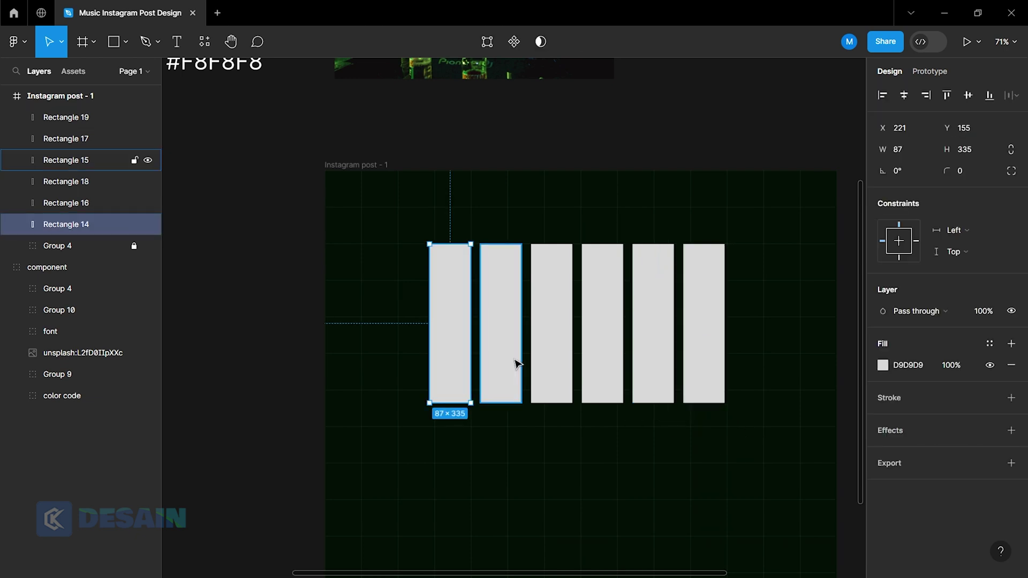
{"action": "double_click", "coordinate": [455, 324]}
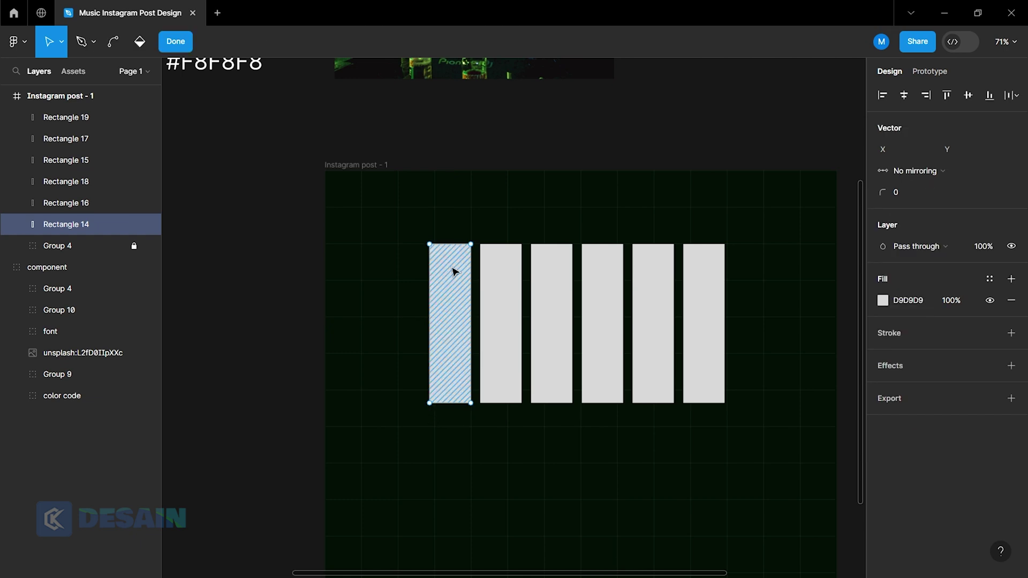
{"action": "key", "text": "Escape"}
{"action": "left_click_drag", "start_coordinate": [449, 248], "coordinate": [449, 286]}
{"action": "left_click", "coordinate": [551, 298]}
{"action": "left_click_drag", "start_coordinate": [552, 244], "coordinate": [552, 264]}
{"action": "left_click", "coordinate": [458, 292]}
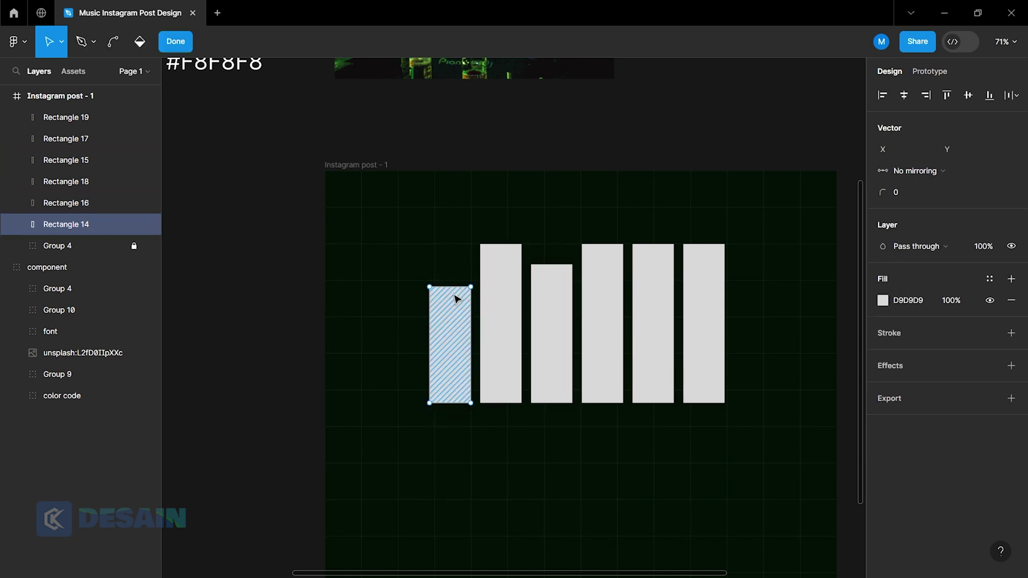
{"action": "left_click_drag", "start_coordinate": [471, 287], "coordinate": [471, 295]}
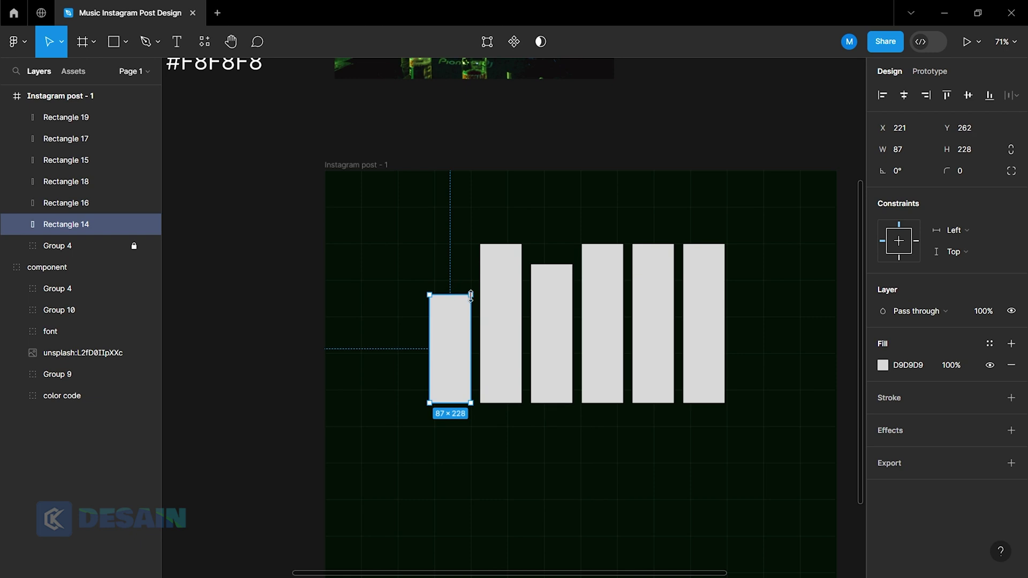
Raise the fourth bar and lower the fifth, giving varied heights such as 228, 366 and 190.
{"action": "left_click", "coordinate": [613, 306]}
{"action": "left_click_drag", "start_coordinate": [594, 244], "coordinate": [594, 229]}
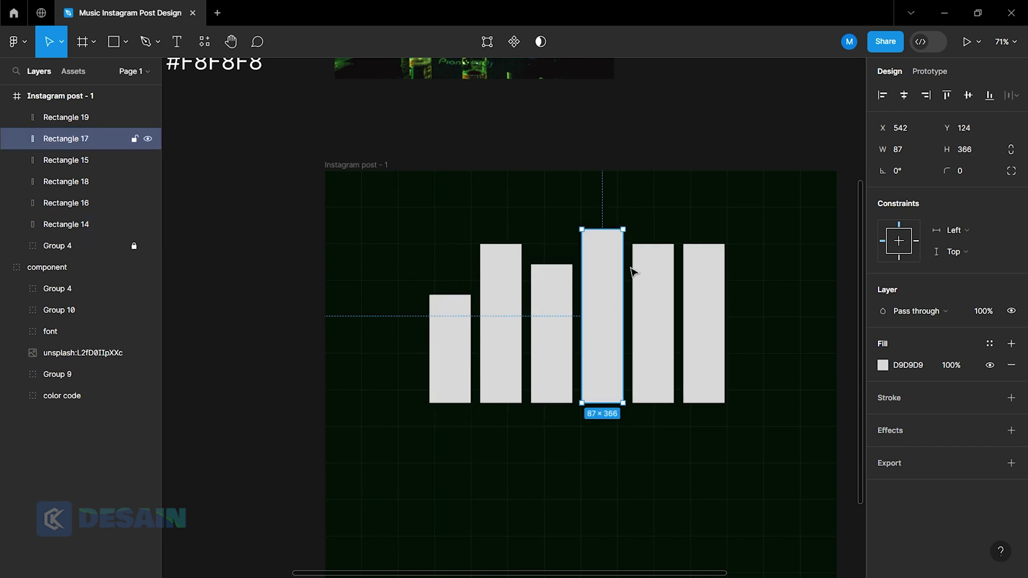
{"action": "scroll", "coordinate": [583, 332], "scroll_direction": "right", "scroll_amount": 3}
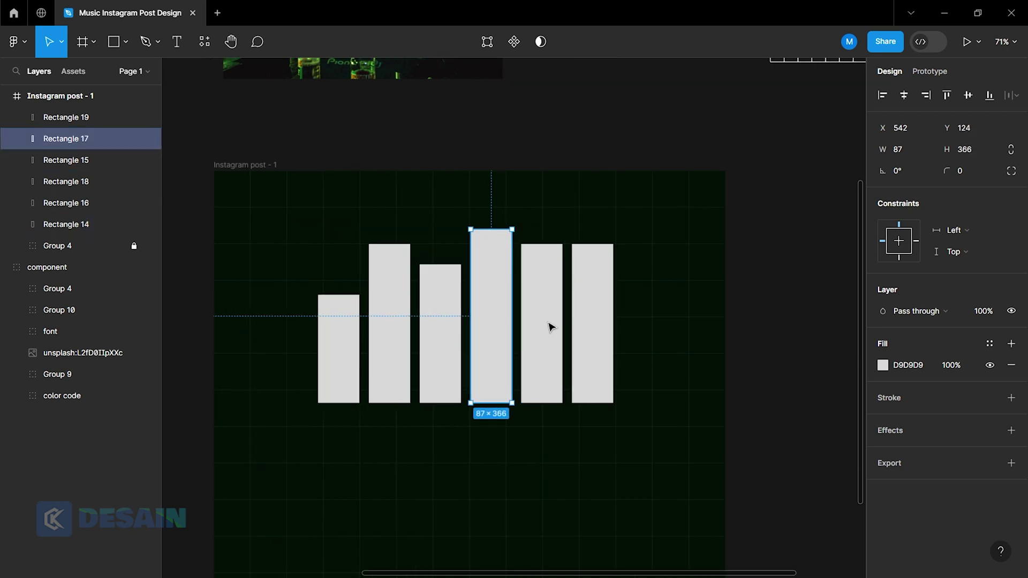
{"action": "left_click", "coordinate": [551, 326]}
{"action": "left_click_drag", "start_coordinate": [543, 245], "coordinate": [545, 317]}
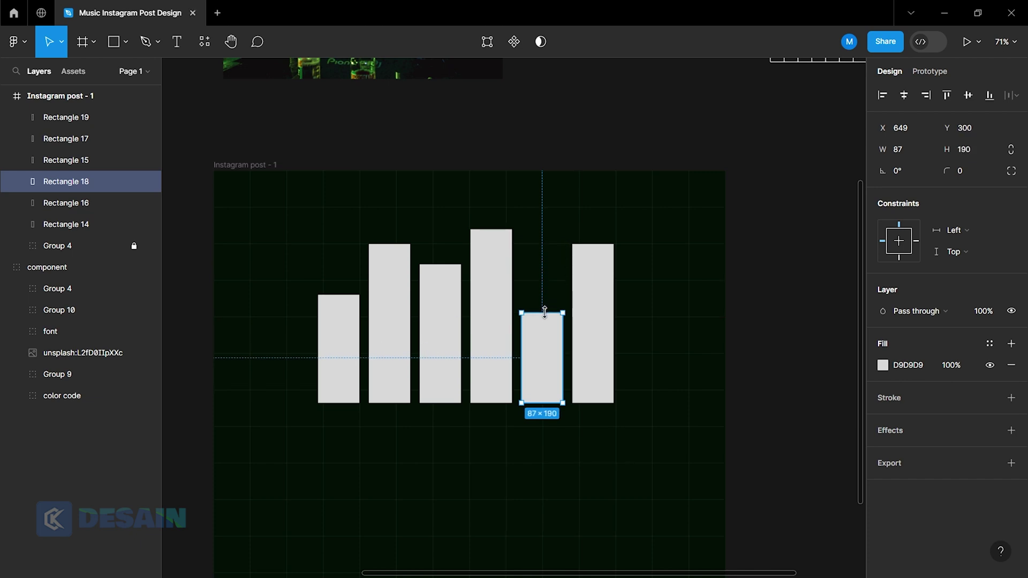
{"action": "left_click", "coordinate": [599, 301]}
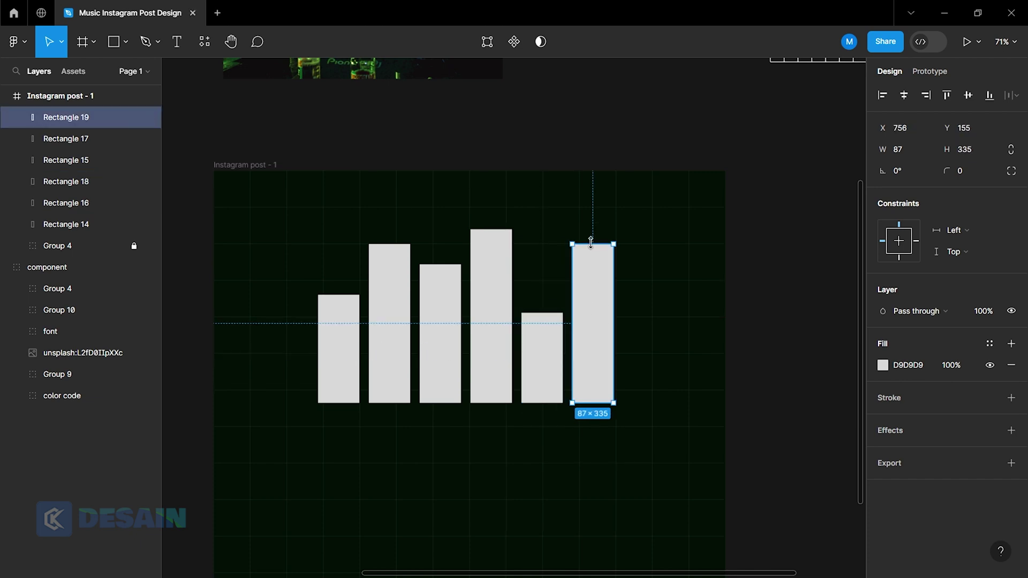
{"action": "left_click", "coordinate": [627, 305]}
Slant the first bar's bottom-left corner and spread the second bar's top corners outward.
{"action": "double_click", "coordinate": [333, 344]}
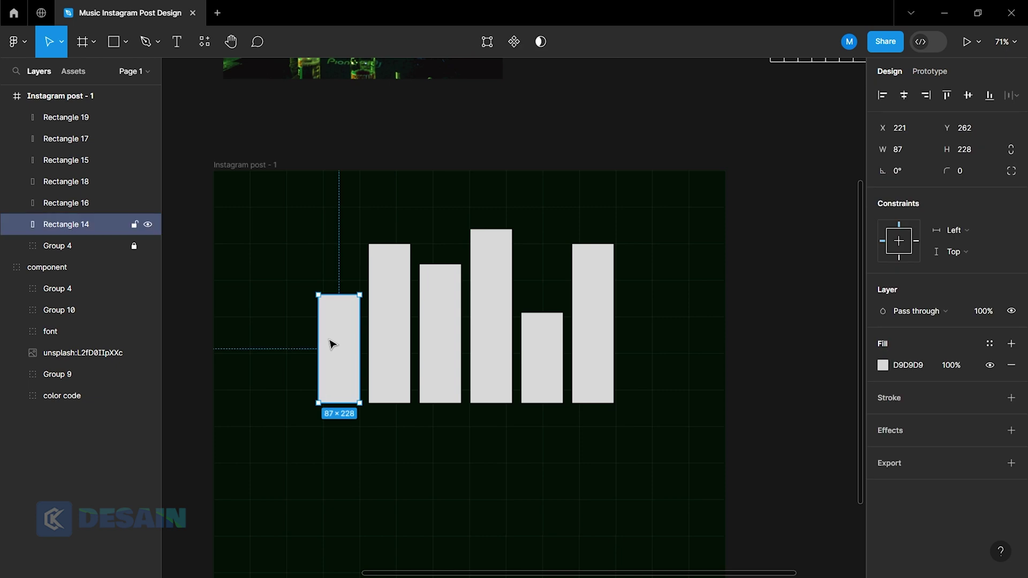
{"action": "left_click_drag", "start_coordinate": [319, 403], "coordinate": [306, 403]}
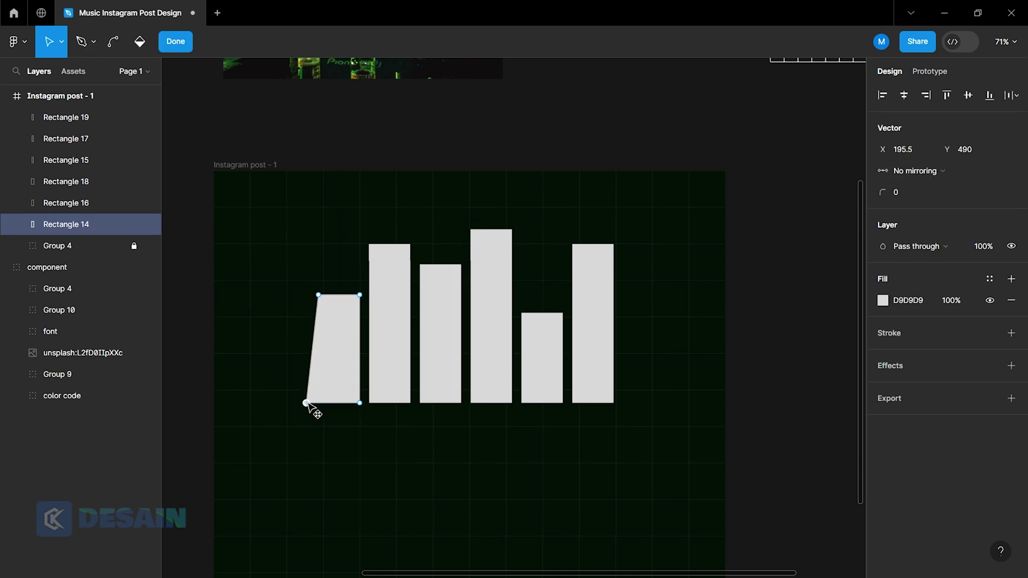
{"action": "left_click", "coordinate": [400, 340]}
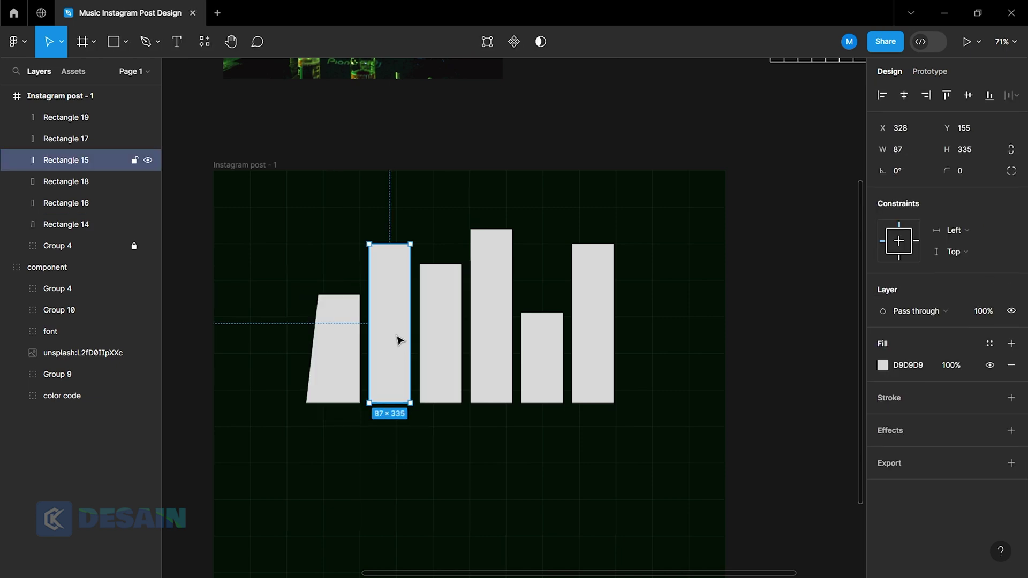
{"action": "scroll", "coordinate": [375, 252], "scroll_direction": "up", "scroll_amount": 5, "text": "ctrl"}
{"action": "double_click", "coordinate": [407, 264]}
{"action": "left_click_drag", "start_coordinate": [380, 237], "coordinate": [364, 237]}
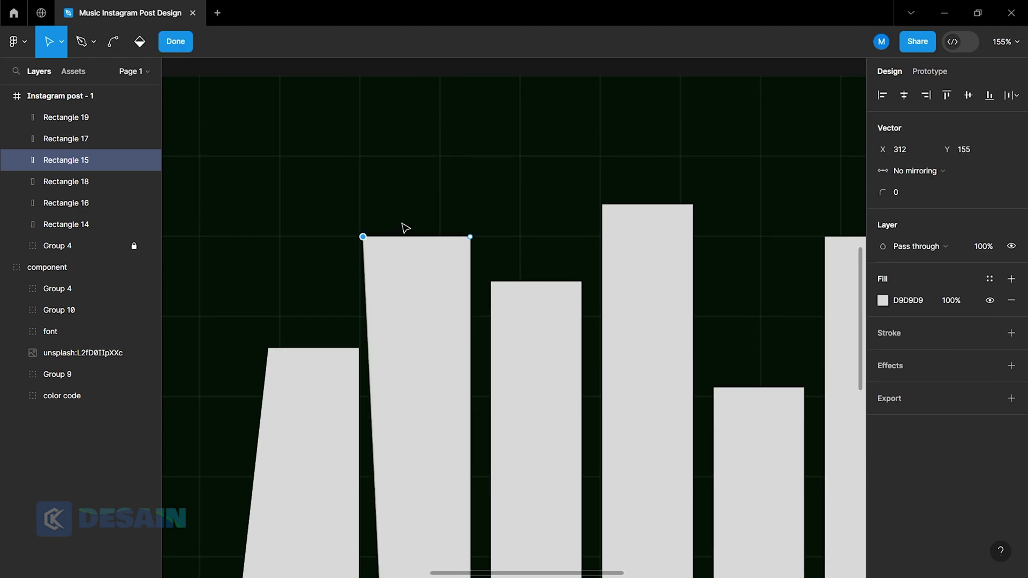
{"action": "scroll", "coordinate": [418, 257], "scroll_direction": "down", "scroll_amount": 4, "text": "ctrl"}
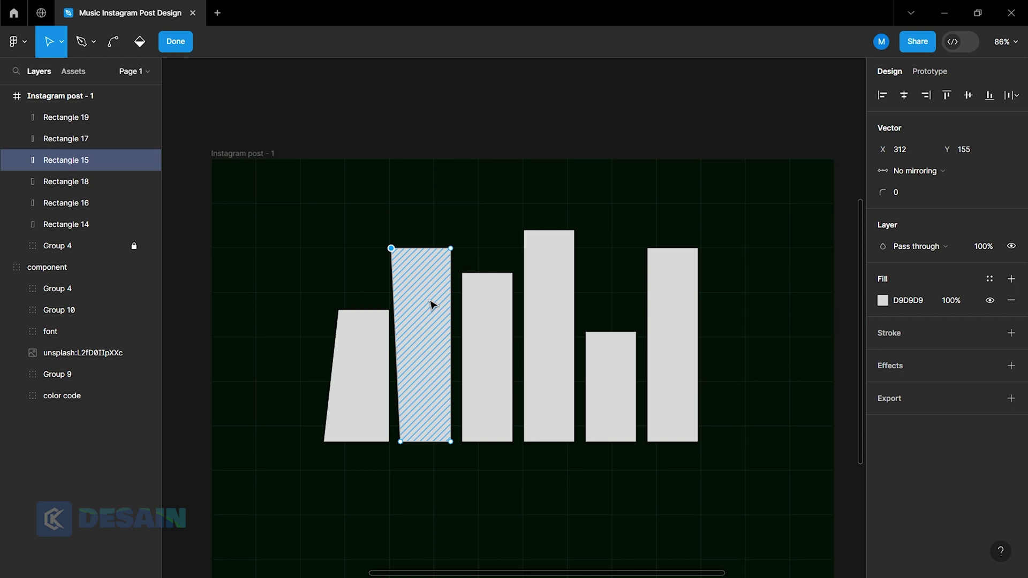
{"action": "scroll", "coordinate": [426, 250], "scroll_direction": "up", "scroll_amount": 4, "text": "ctrl"}
{"action": "left_click_drag", "start_coordinate": [470, 249], "coordinate": [482, 251]}
{"action": "scroll", "coordinate": [503, 266], "scroll_direction": "down", "scroll_amount": 3}
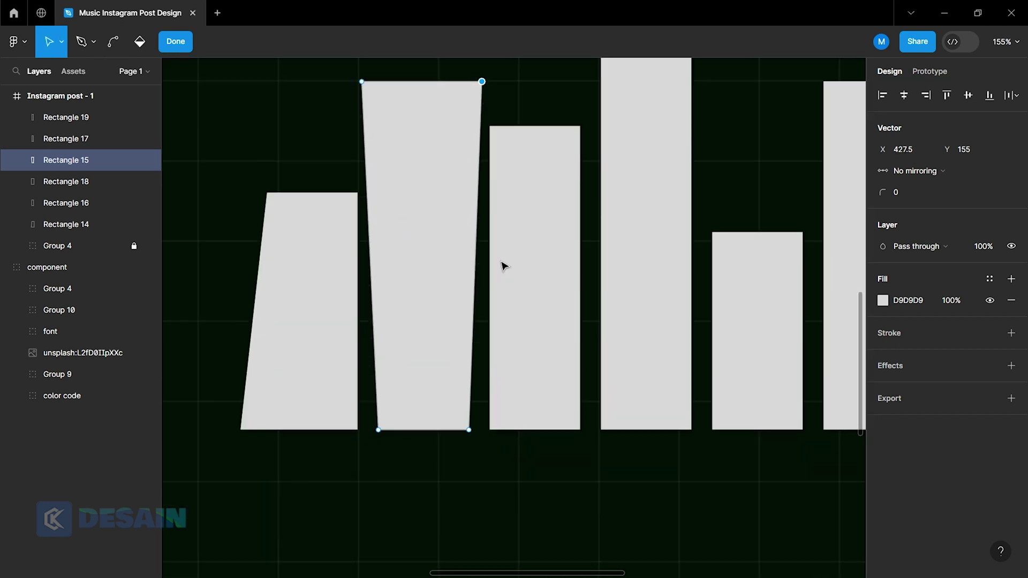
{"action": "left_click", "coordinate": [517, 325]}
Angle the third and fourth bars by dragging their bottom corners outward.
{"action": "left_click", "coordinate": [538, 350]}
{"action": "double_click", "coordinate": [515, 398]}
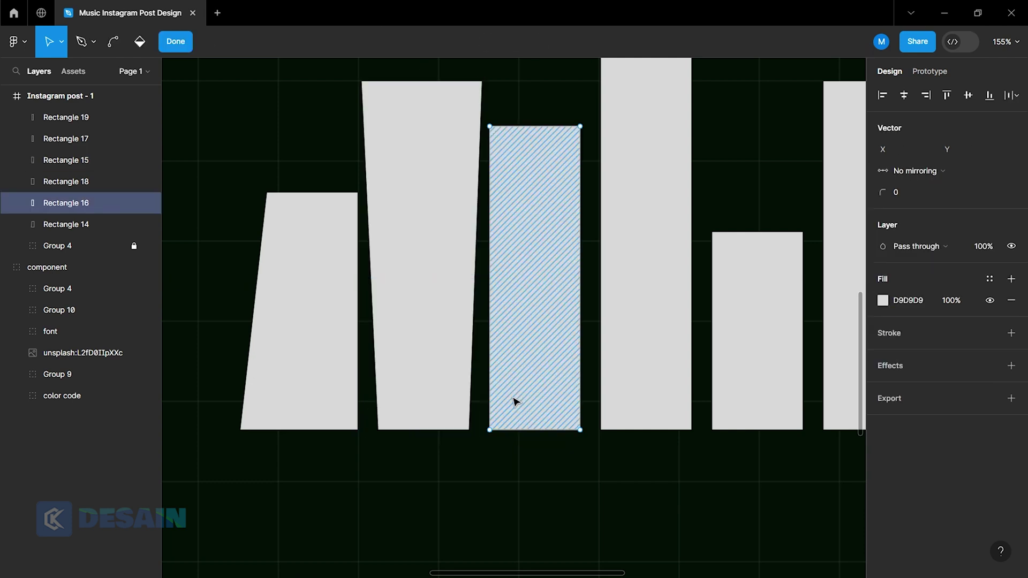
{"action": "left_click_drag", "start_coordinate": [489, 430], "coordinate": [479, 430]}
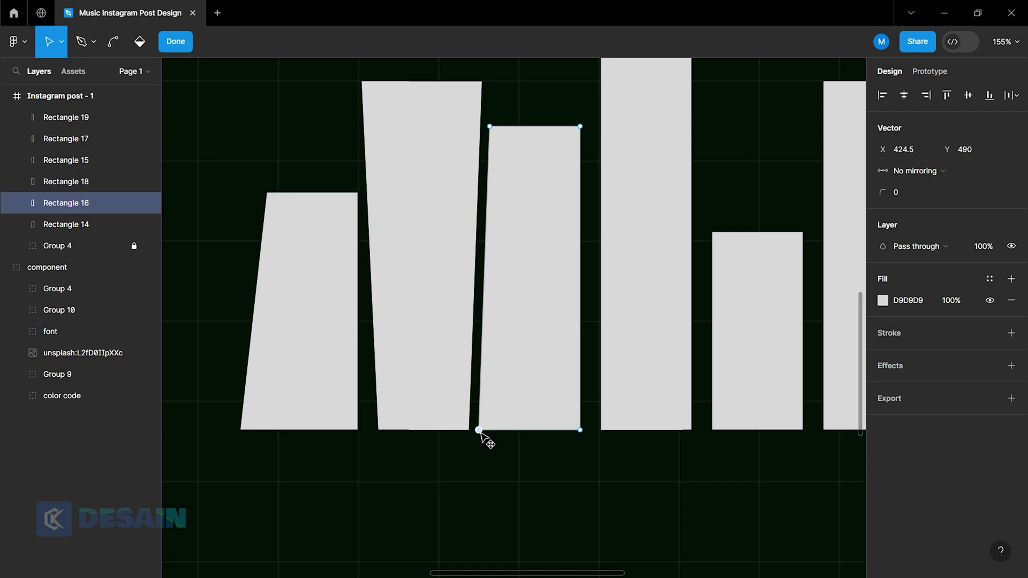
{"action": "scroll", "coordinate": [502, 474], "scroll_direction": "right", "scroll_amount": 3}
{"action": "left_click", "coordinate": [501, 379]}
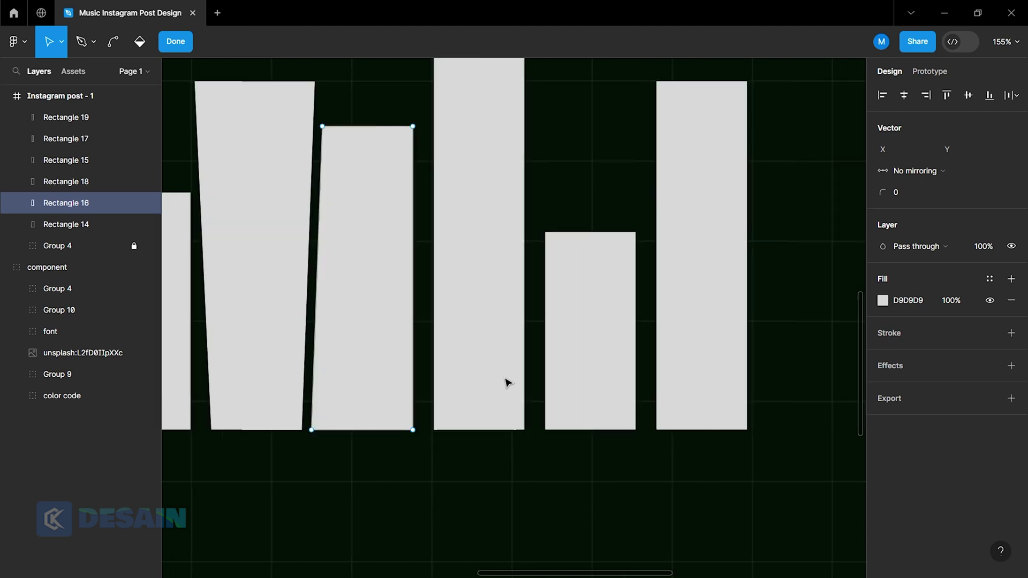
{"action": "key", "text": "Escape"}
{"action": "double_click", "coordinate": [488, 379]}
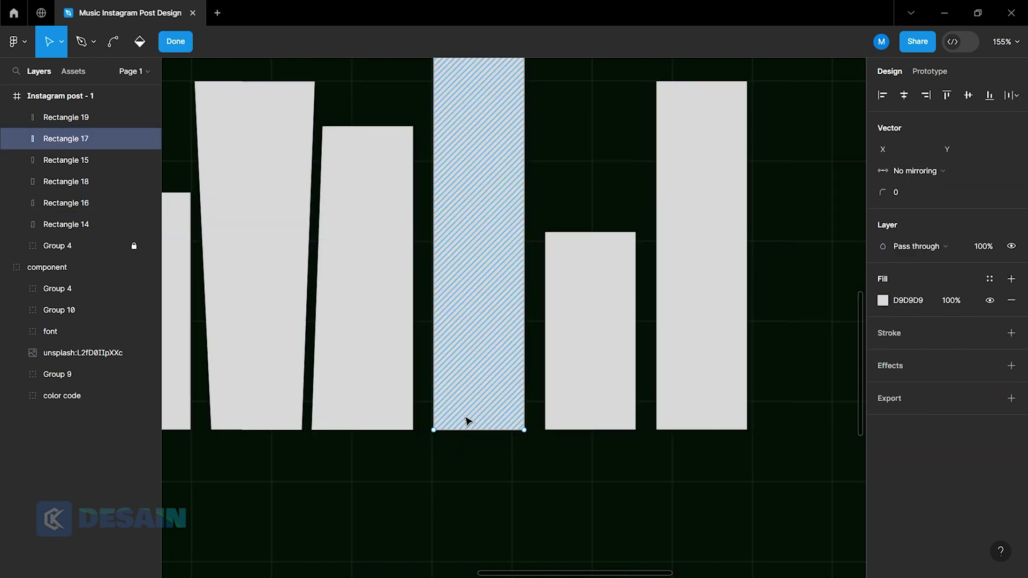
{"action": "left_click_drag", "start_coordinate": [434, 430], "coordinate": [423, 430]}
{"action": "left_click", "coordinate": [524, 430]}
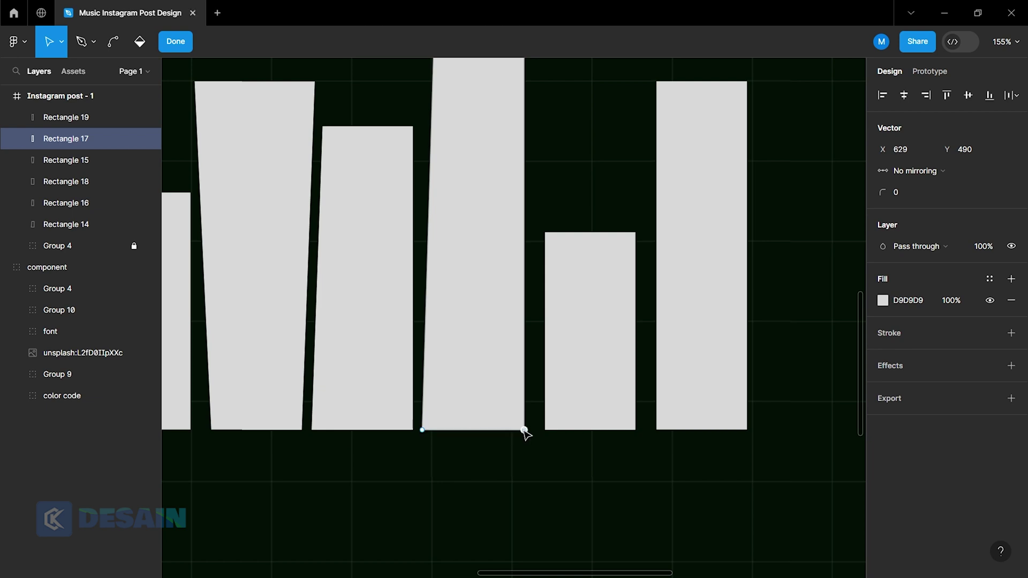
{"action": "left_click_drag", "start_coordinate": [524, 430], "coordinate": [534, 430]}
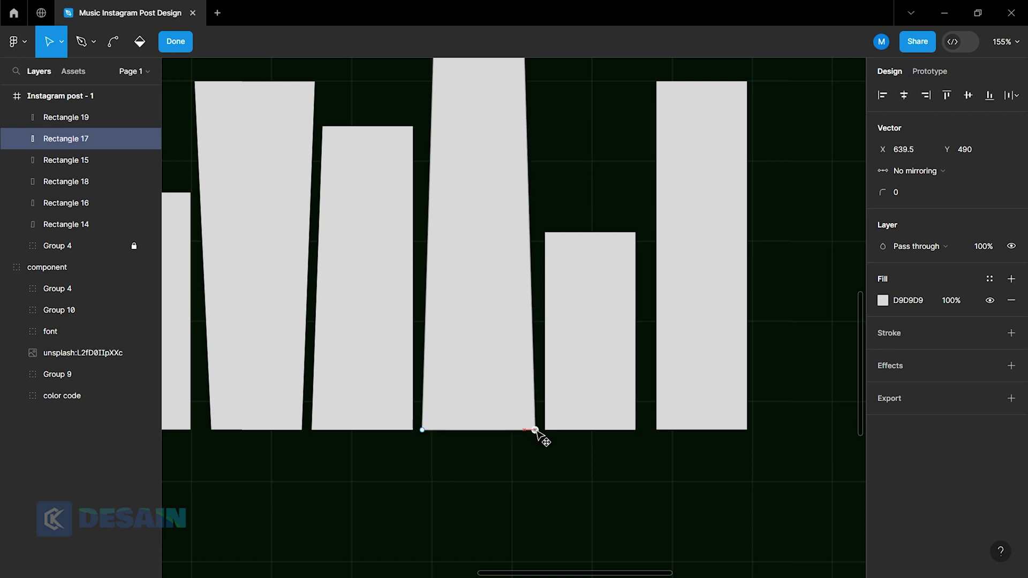
{"action": "scroll", "coordinate": [533, 432], "scroll_direction": "up", "scroll_amount": 5}
{"action": "left_click_drag", "start_coordinate": [524, 272], "coordinate": [540, 272]}
{"action": "scroll", "coordinate": [565, 326], "scroll_direction": "down", "scroll_amount": 3}
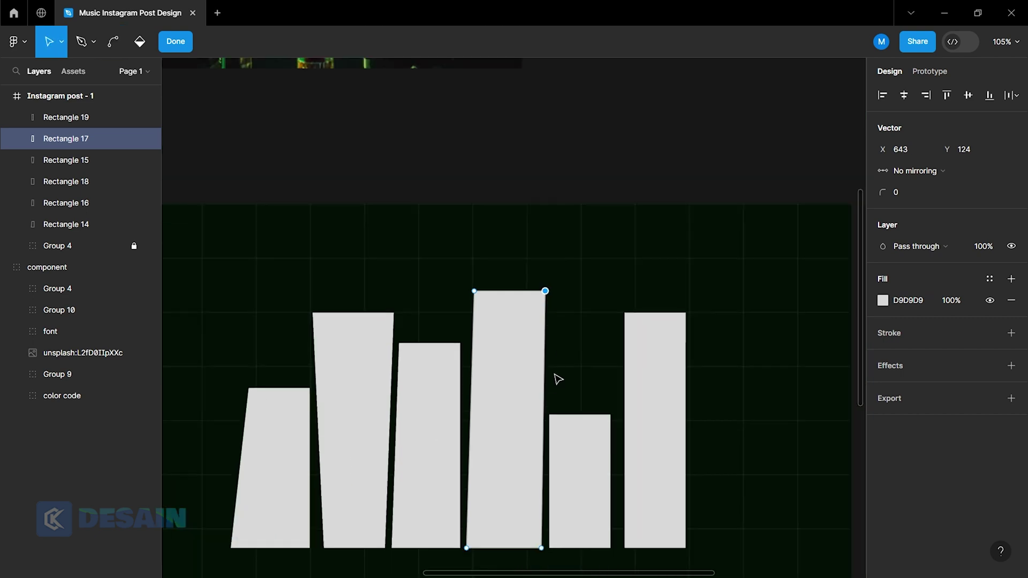
{"action": "scroll", "coordinate": [553, 380], "scroll_direction": "down", "scroll_amount": 2}
{"action": "scroll", "coordinate": [535, 385], "scroll_direction": "right", "scroll_amount": 2}
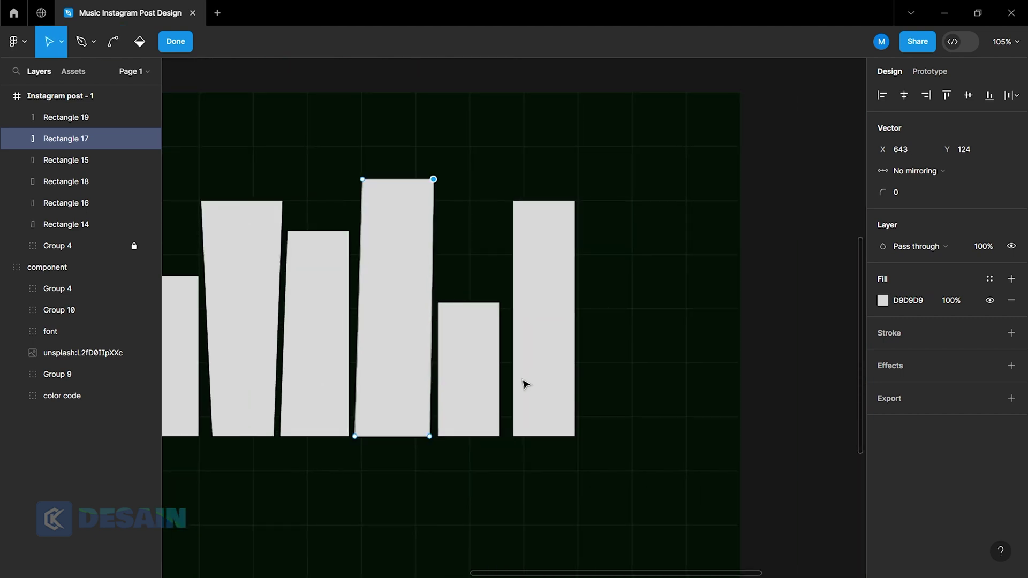
Taper the fifth bar's top-right corner inward and slant the sixth bar's top-left corner left.
{"action": "left_click", "coordinate": [488, 351]}
{"action": "scroll", "coordinate": [471, 343], "scroll_direction": "up", "scroll_amount": 5}
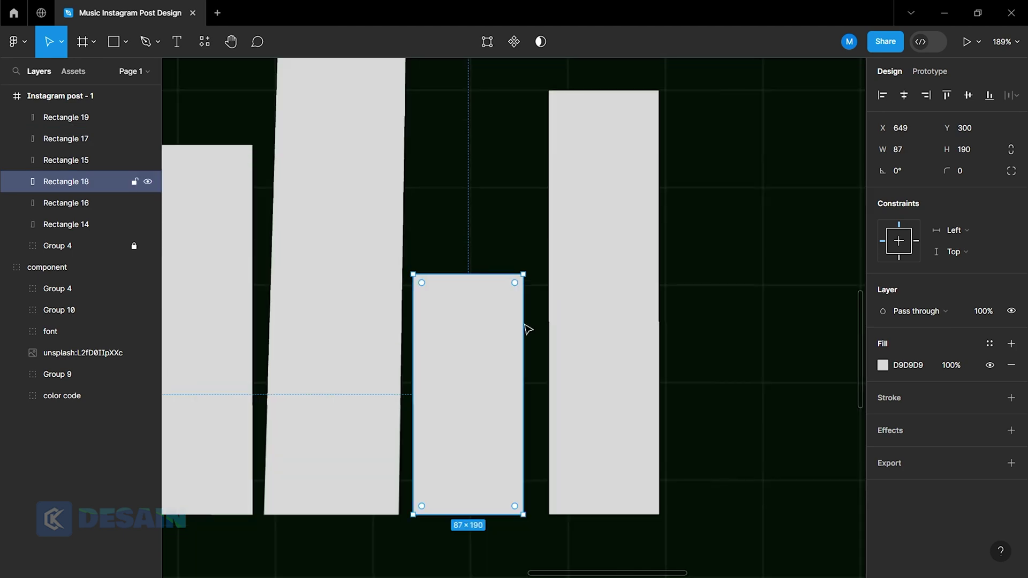
{"action": "double_click", "coordinate": [498, 299]}
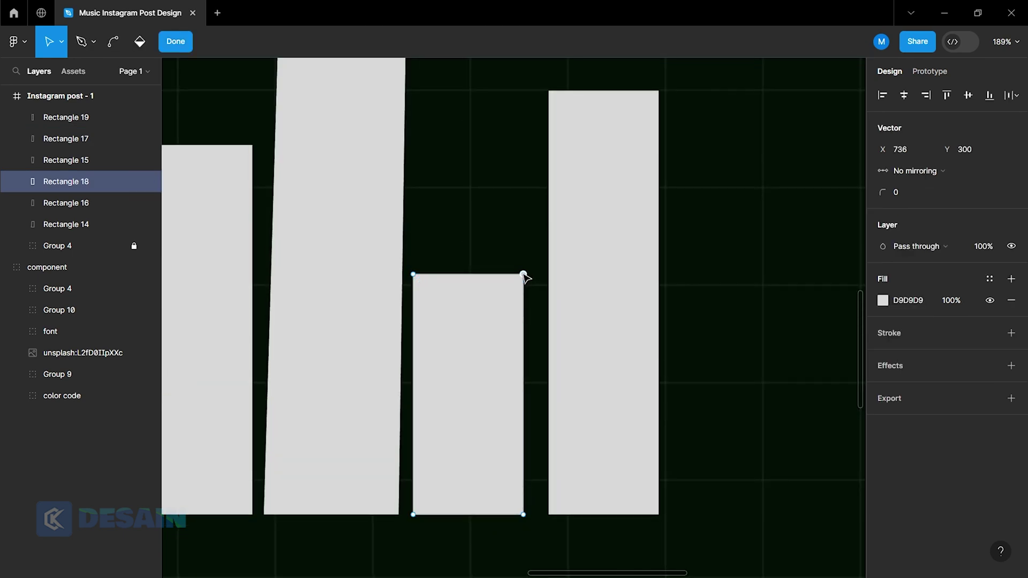
{"action": "left_click_drag", "start_coordinate": [523, 274], "coordinate": [499, 275]}
{"action": "left_click", "coordinate": [581, 325]}
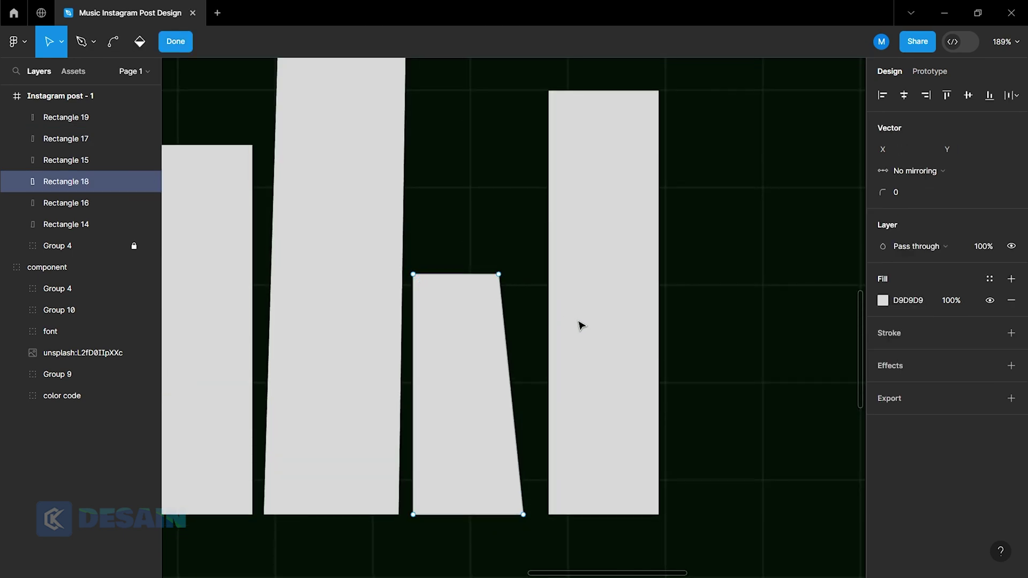
{"action": "key", "text": "Escape"}
{"action": "double_click", "coordinate": [564, 179]}
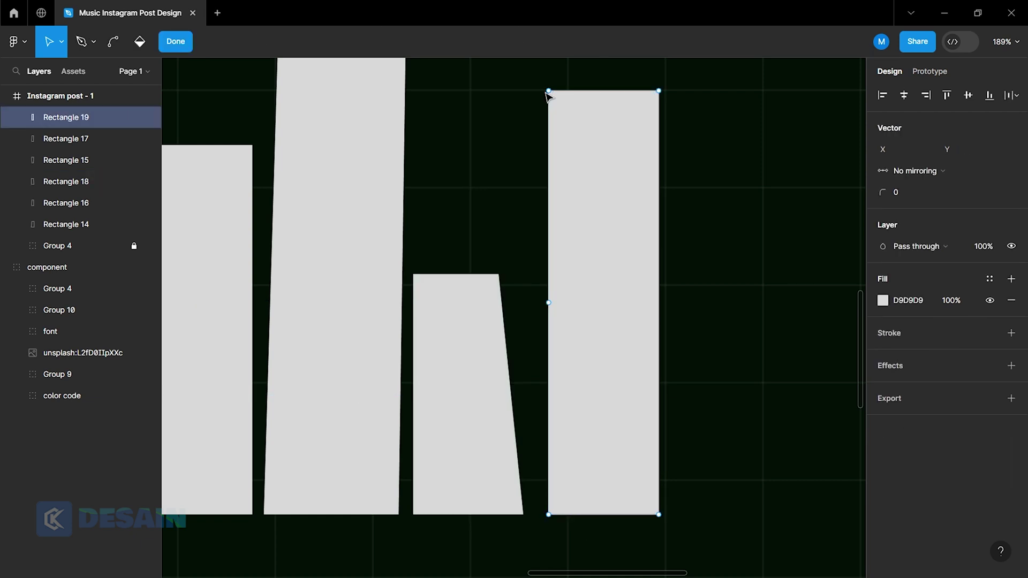
{"action": "left_click_drag", "start_coordinate": [549, 91], "coordinate": [496, 91]}
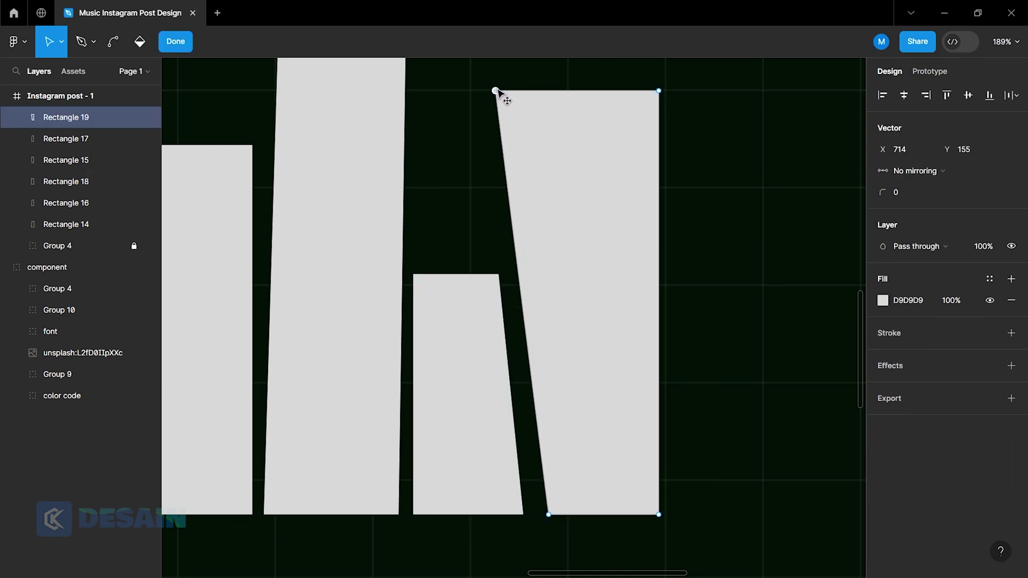
{"action": "left_click", "coordinate": [548, 515]}
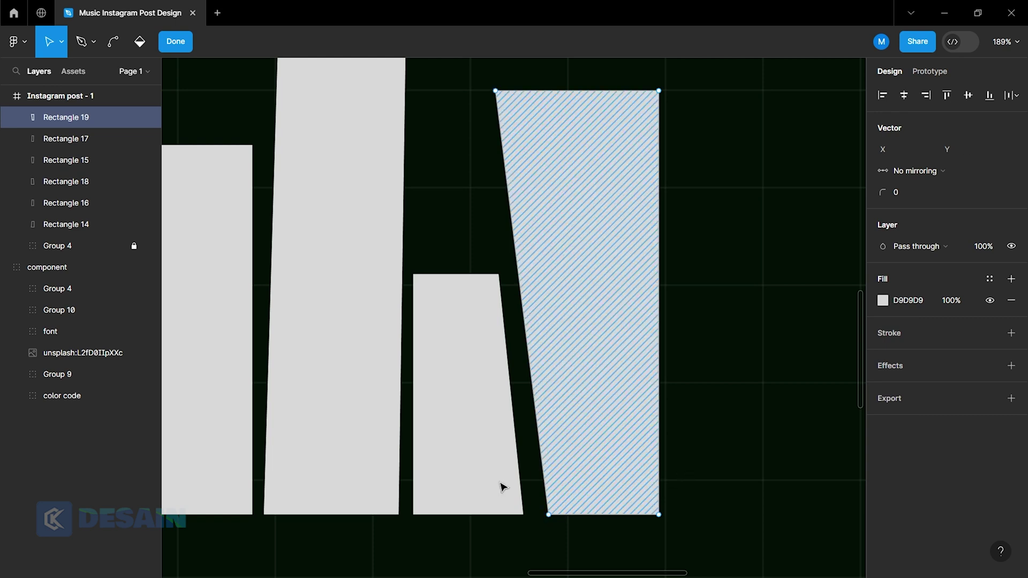
Adjust the fifth bar's bottom corners to the right and straighten the fourth bar's right edge.
{"action": "double_click", "coordinate": [470, 461]}
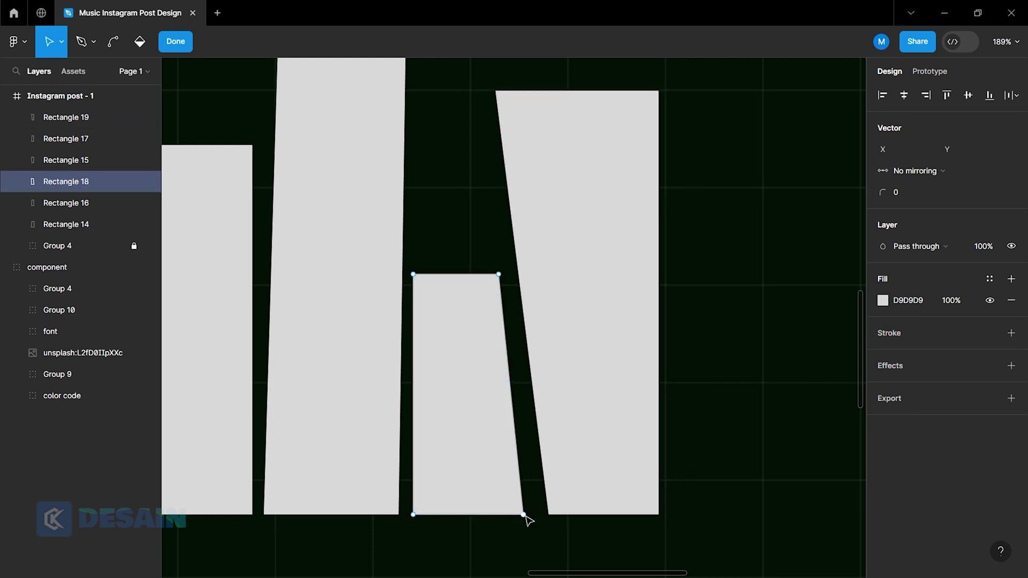
{"action": "left_click_drag", "start_coordinate": [524, 515], "coordinate": [534, 515]}
{"action": "left_click_drag", "start_coordinate": [413, 515], "coordinate": [433, 515]}
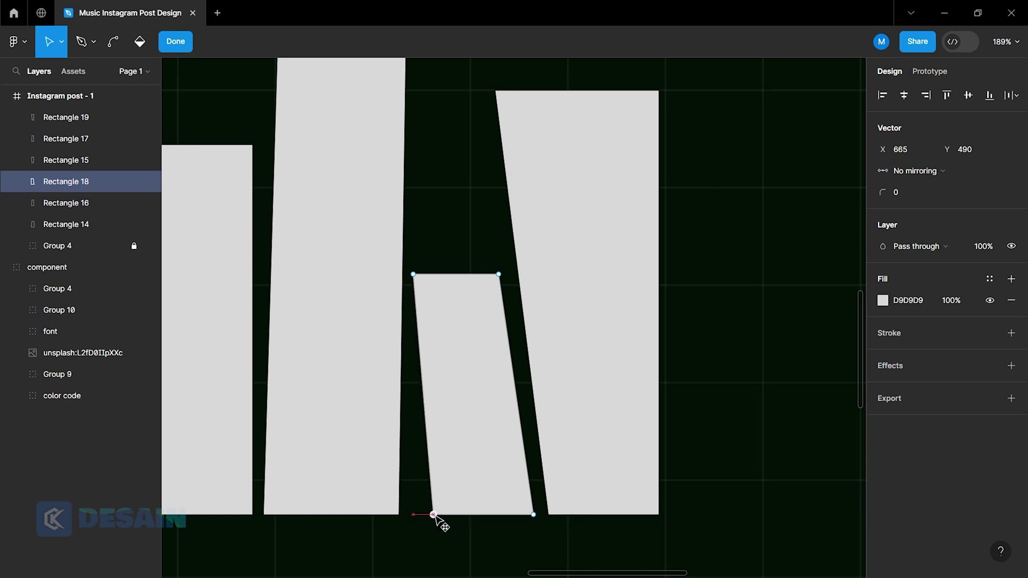
{"action": "key", "text": "Escape"}
{"action": "double_click", "coordinate": [384, 499]}
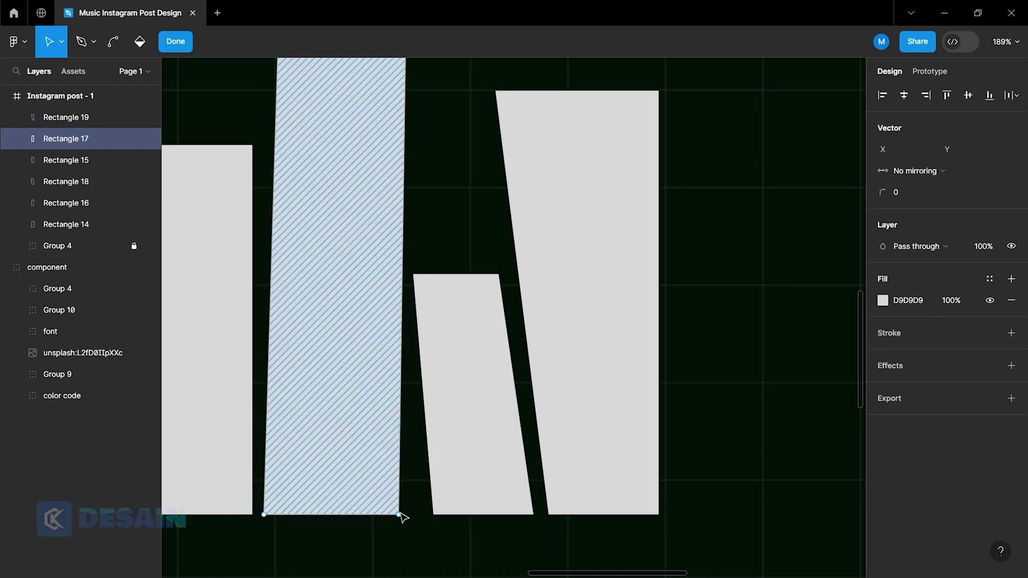
{"action": "left_click_drag", "start_coordinate": [399, 515], "coordinate": [405, 515]}
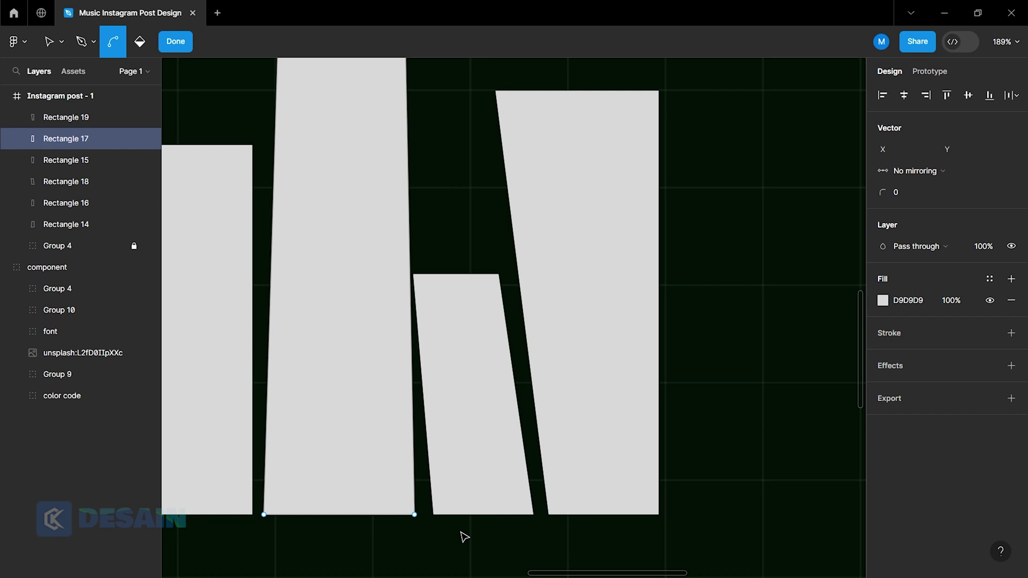
{"action": "key", "text": "Escape"}
{"action": "scroll", "coordinate": [464, 530], "scroll_direction": "down", "scroll_amount": 5}
{"action": "left_click", "coordinate": [578, 488]}
Wrap the six slanted bars together in a frame.
{"action": "scroll", "coordinate": [578, 488], "scroll_direction": "down", "scroll_amount": 2}
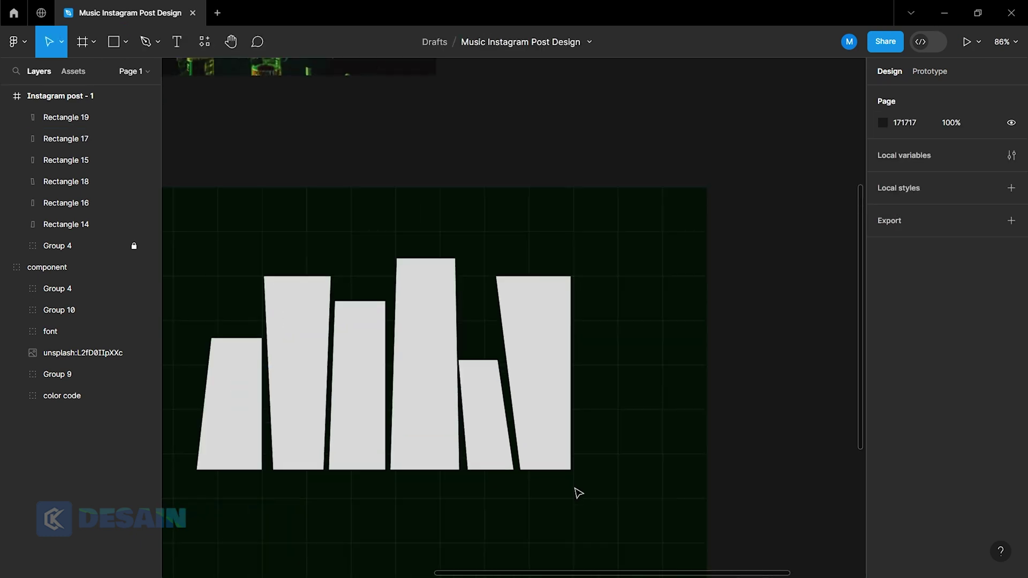
{"action": "scroll", "coordinate": [577, 490], "scroll_direction": "left", "scroll_amount": 3}
{"action": "scroll", "coordinate": [576, 491], "scroll_direction": "down", "scroll_amount": 1}
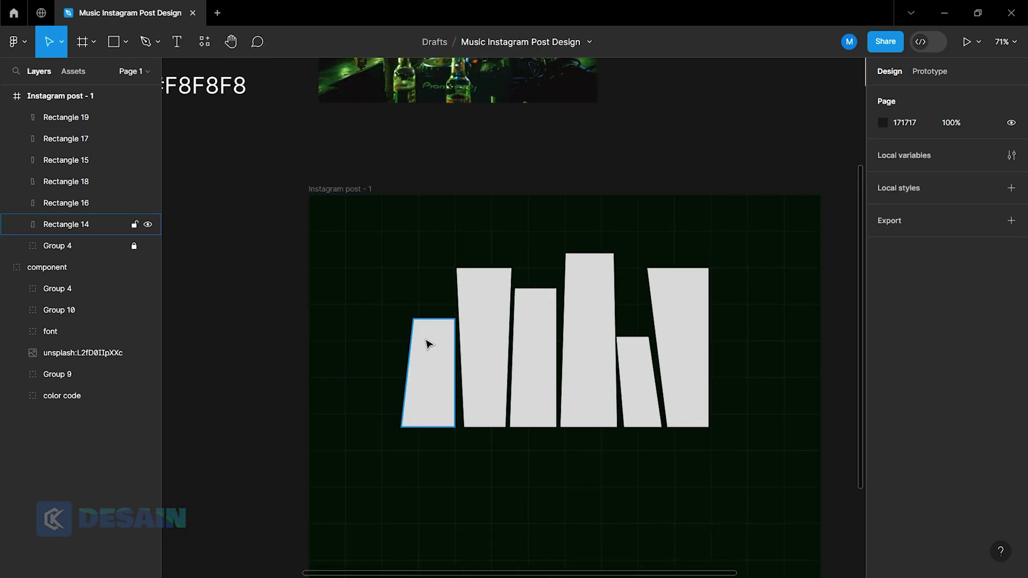
{"action": "left_click_drag", "start_coordinate": [368, 291], "coordinate": [757, 425]}
{"action": "right_click", "coordinate": [578, 359]}
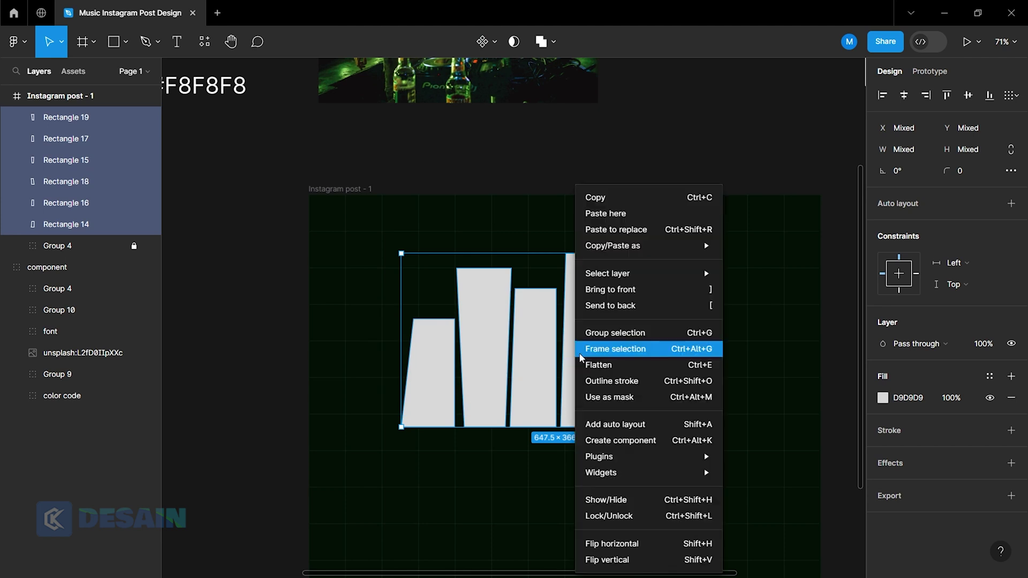
{"action": "left_click", "coordinate": [600, 349]}
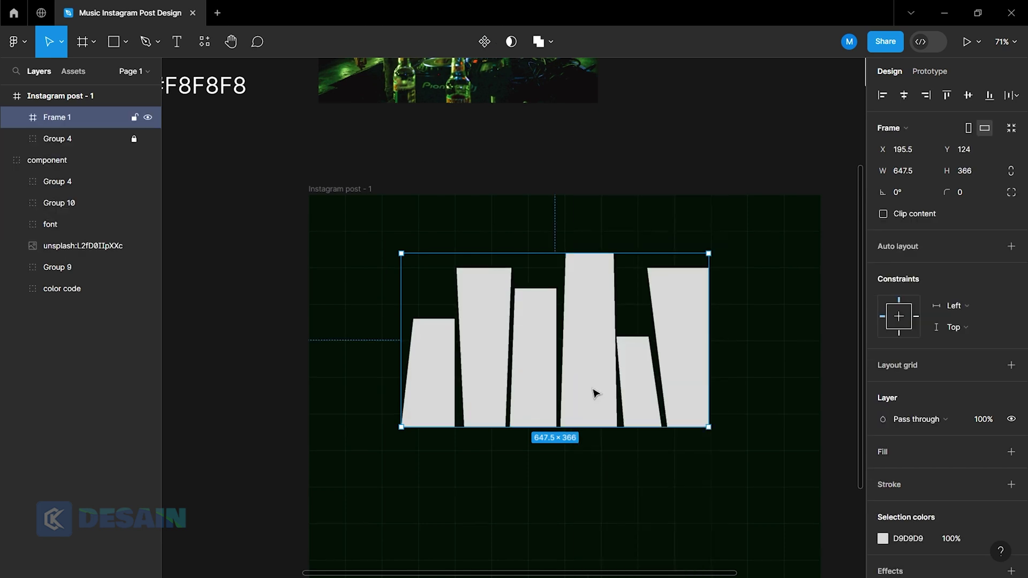
{"action": "left_click", "coordinate": [578, 456]}
Copy the DJ photo from the reference assets onto the post, over the bars.
{"action": "scroll", "coordinate": [579, 457], "scroll_direction": "down", "scroll_amount": 2}
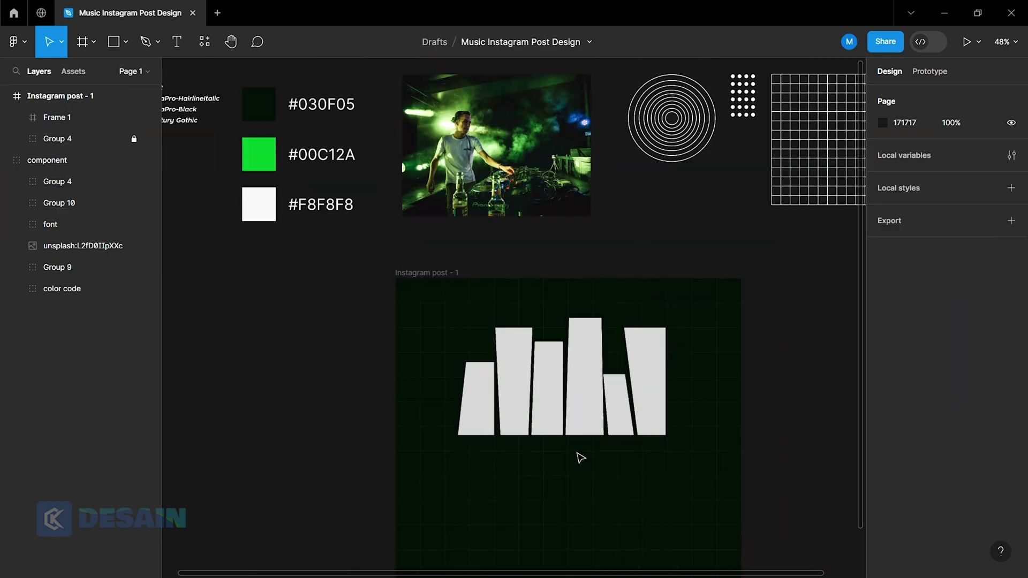
{"action": "left_click", "coordinate": [533, 184]}
{"action": "left_click", "coordinate": [56, 252]}
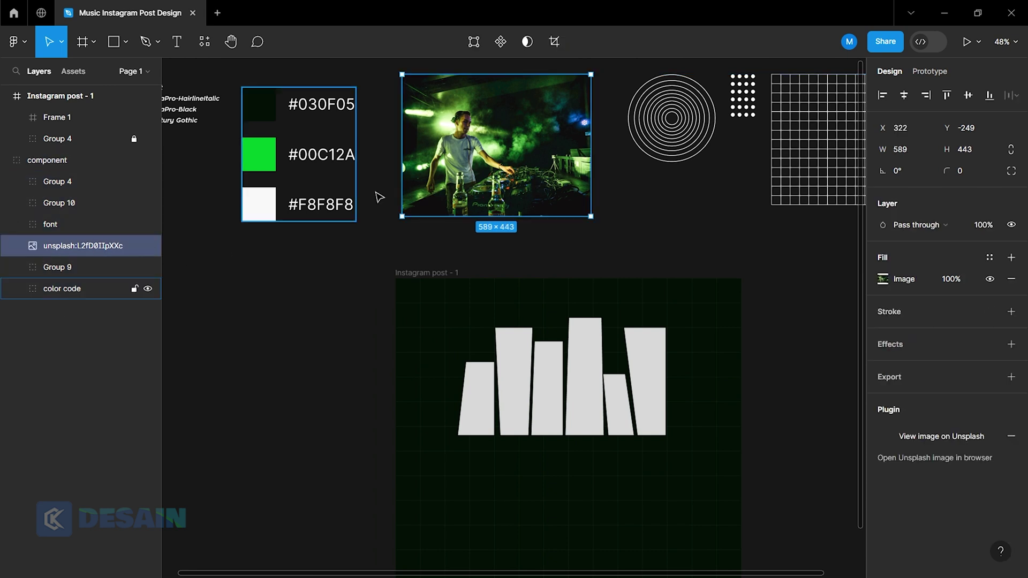
{"action": "left_click_drag", "start_coordinate": [463, 199], "coordinate": [490, 451]}
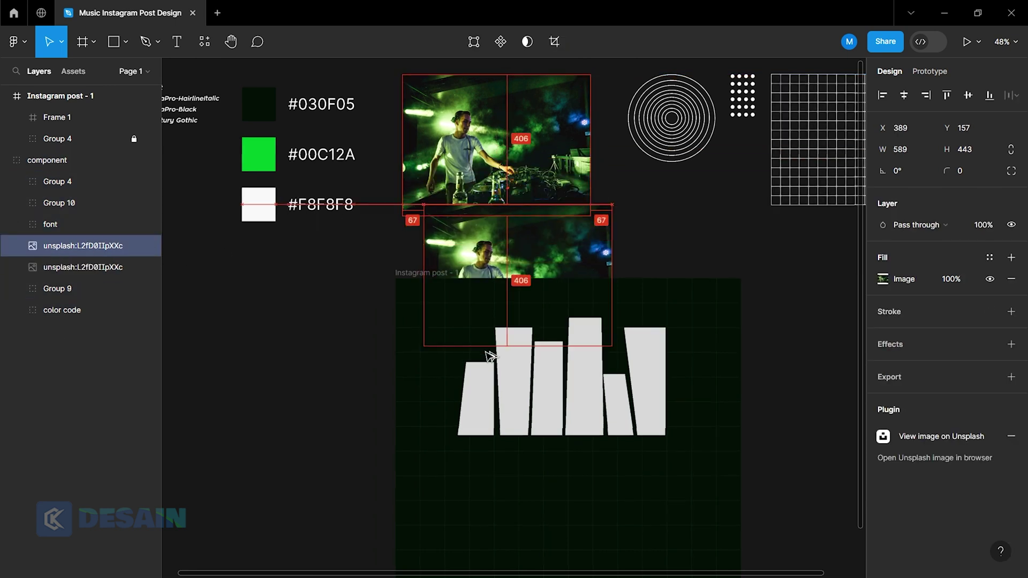
{"action": "left_click", "coordinate": [637, 495]}
{"action": "scroll", "coordinate": [639, 498], "scroll_direction": "up", "scroll_amount": 2}
{"action": "left_click_drag", "start_coordinate": [473, 400], "coordinate": [558, 351]}
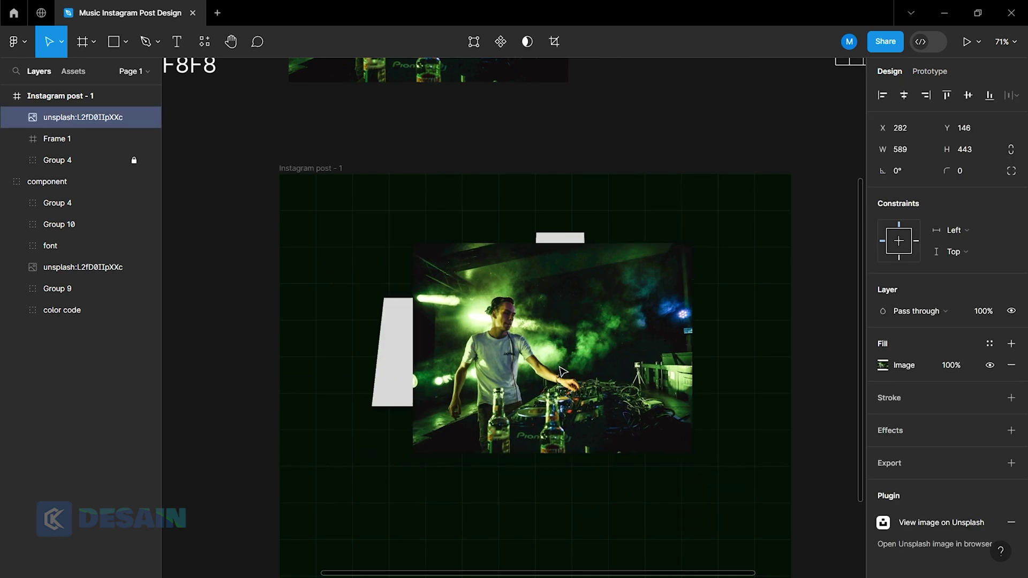
Use the bar frame as a mask for the photo, then reposition and enlarge it.
{"action": "left_click", "coordinate": [402, 368]}
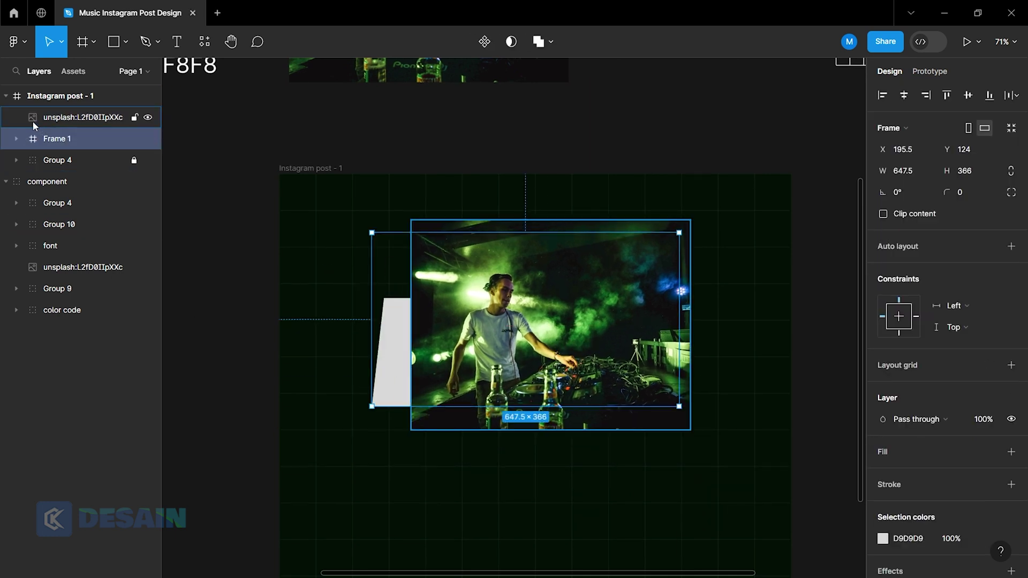
{"action": "left_click", "coordinate": [511, 43]}
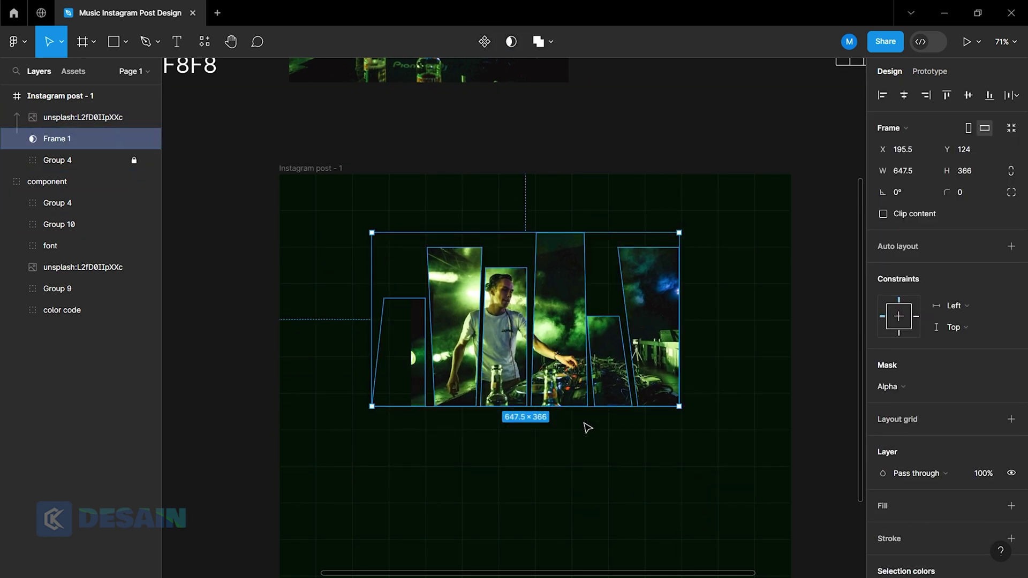
{"action": "left_click", "coordinate": [98, 118]}
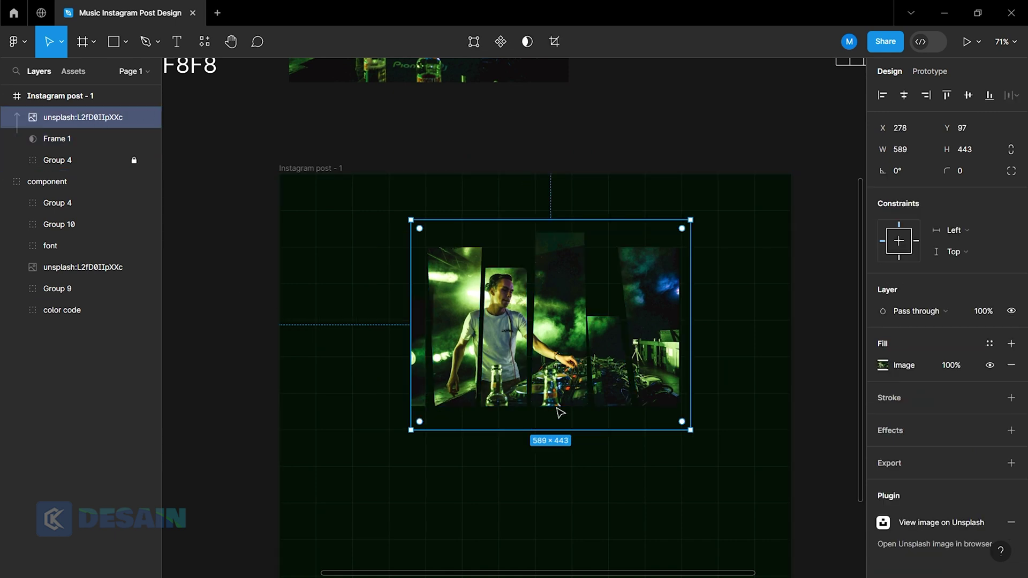
{"action": "left_click_drag", "start_coordinate": [560, 413], "coordinate": [513, 389]}
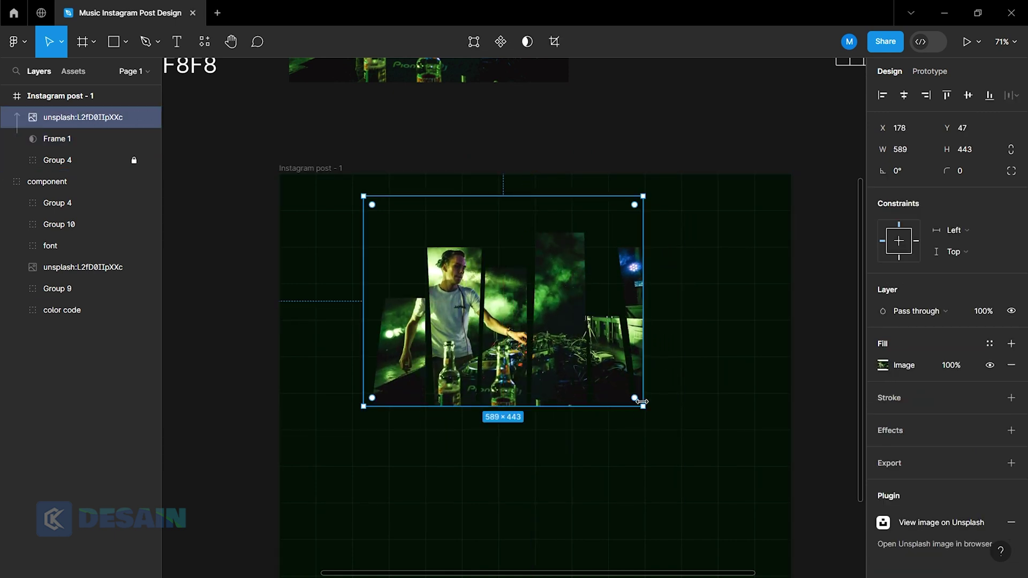
{"action": "left_click_drag", "start_coordinate": [644, 409], "coordinate": [676, 432]}
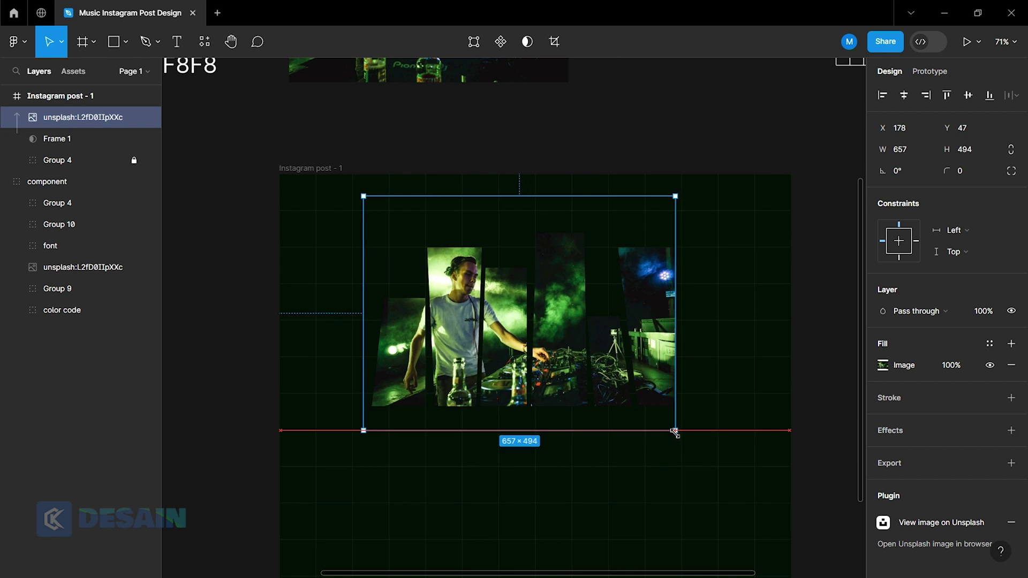
{"action": "left_click", "coordinate": [652, 454]}
{"action": "mouse_move", "coordinate": [81, 159]}
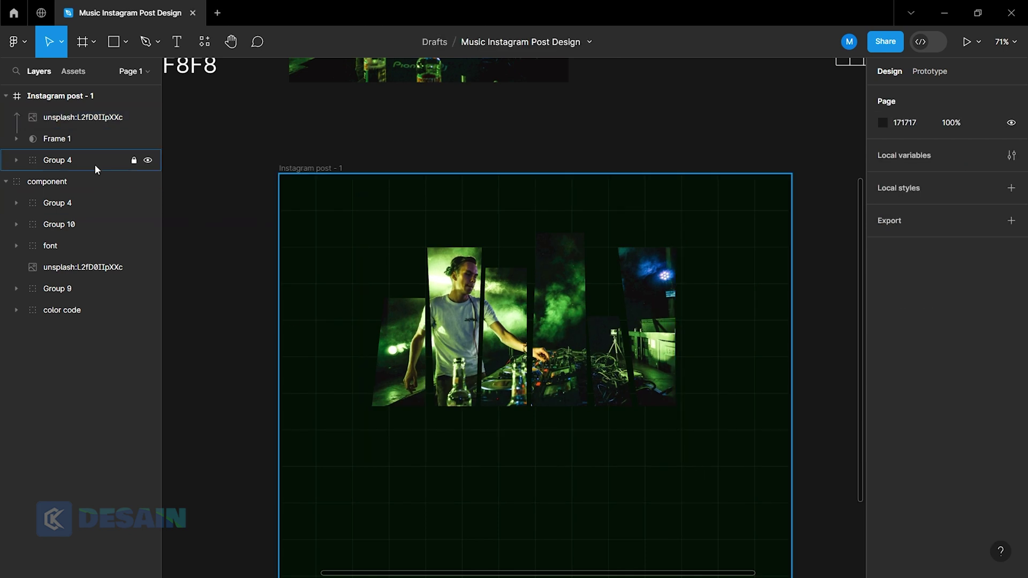
Group the bar mask with the photo and move the group lower in the post.
{"action": "left_click", "coordinate": [69, 138]}
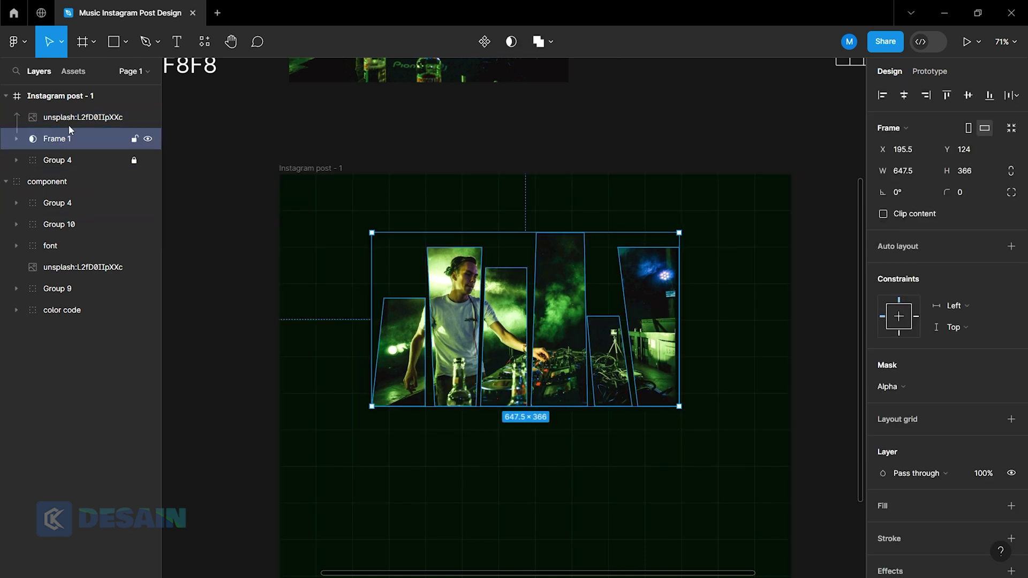
{"action": "right_click", "coordinate": [70, 123]}
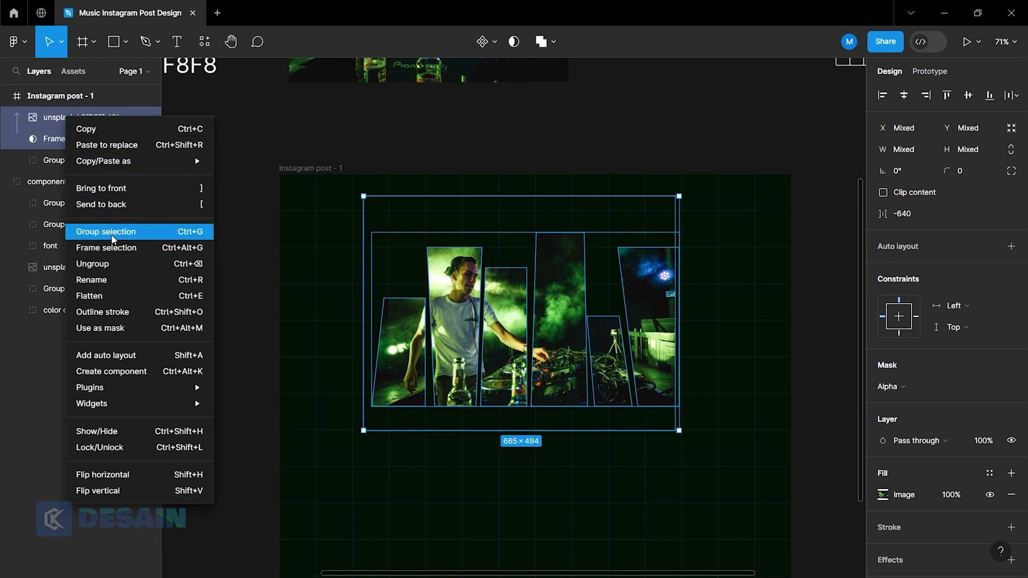
{"action": "left_click", "coordinate": [107, 230]}
{"action": "left_click", "coordinate": [227, 203]}
{"action": "scroll", "coordinate": [225, 202], "scroll_direction": "down", "scroll_amount": 2}
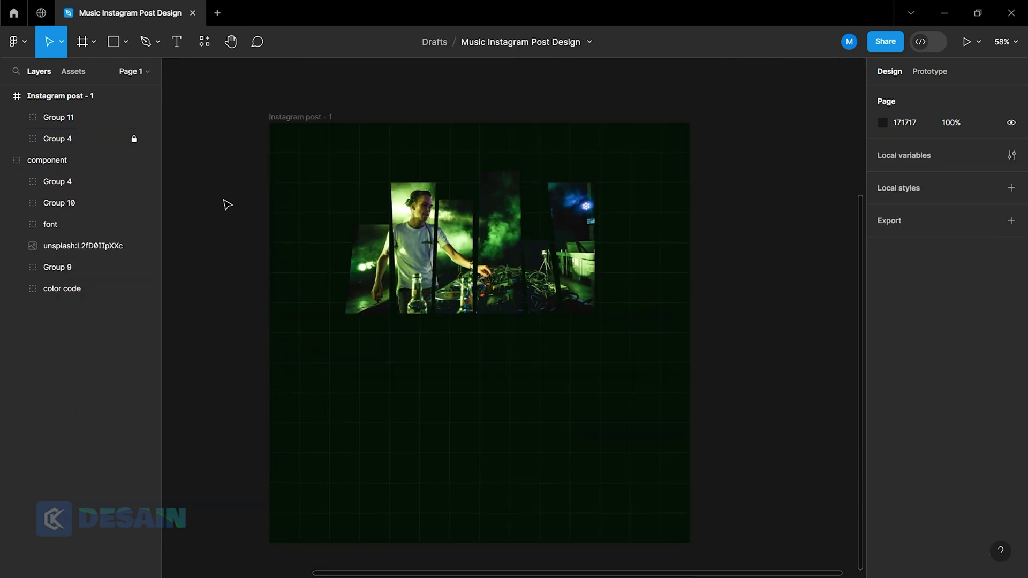
{"action": "left_click_drag", "start_coordinate": [498, 266], "coordinate": [506, 308]}
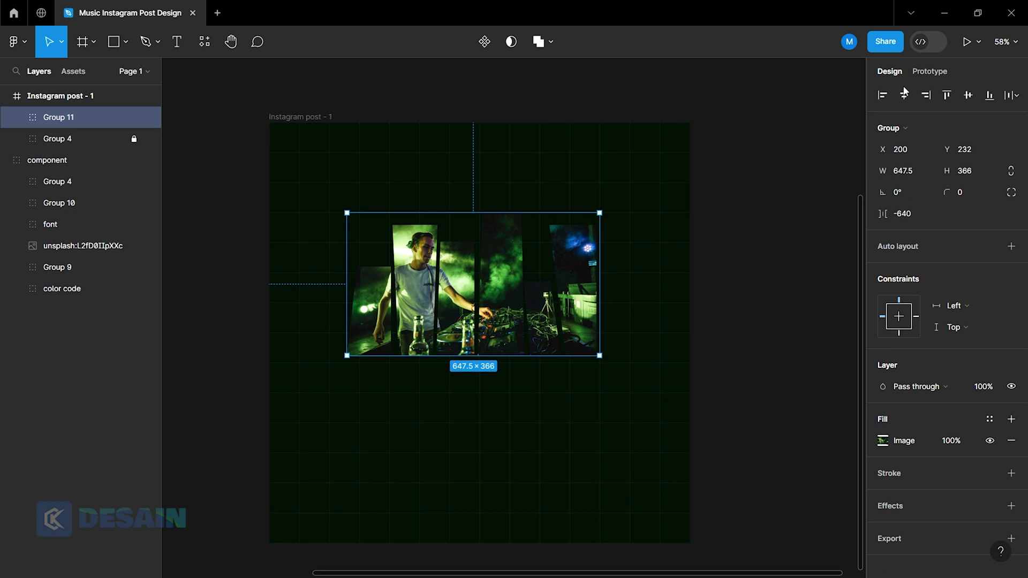
{"action": "left_click", "coordinate": [775, 264]}
{"action": "scroll", "coordinate": [712, 259], "scroll_direction": "down", "scroll_amount": 3}
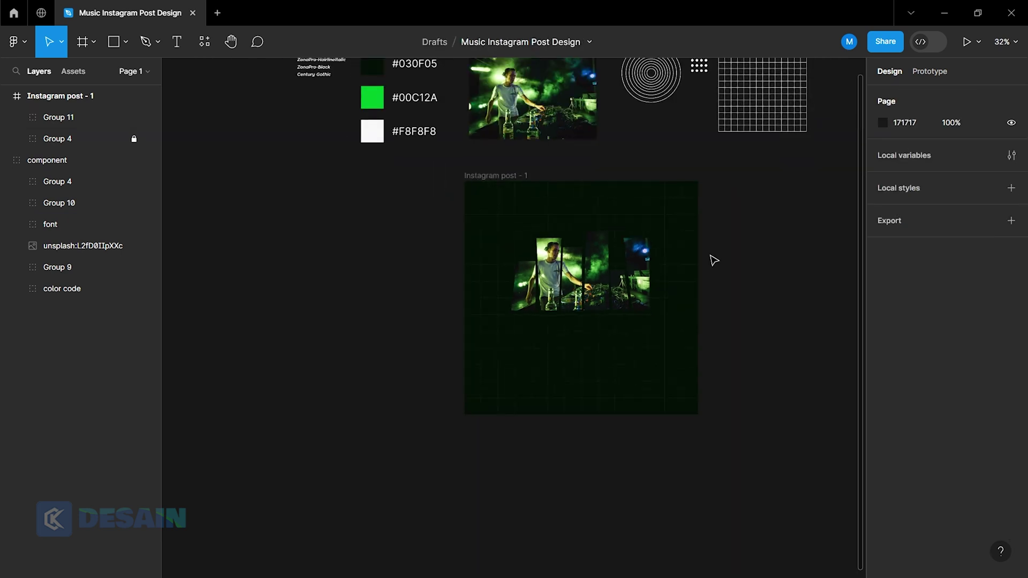
{"action": "scroll", "coordinate": [654, 309], "scroll_direction": "up", "scroll_amount": 3}
Add the text ELECTRON below the photo bars at font size 96.
{"action": "left_click", "coordinate": [177, 43]}
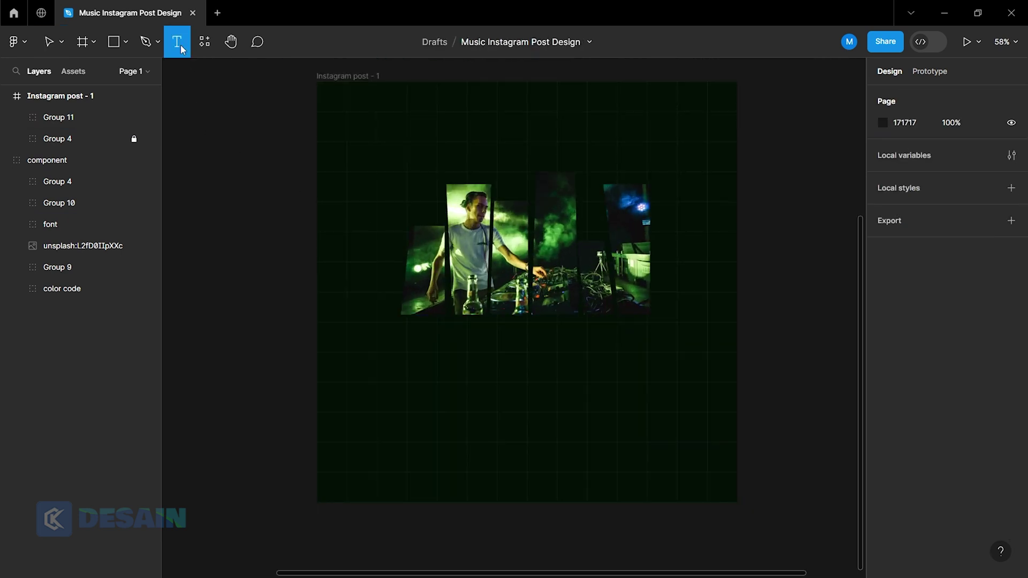
{"action": "left_click", "coordinate": [431, 361]}
{"action": "type", "text": "ELECTRON"}
{"action": "key", "text": "Escape"}
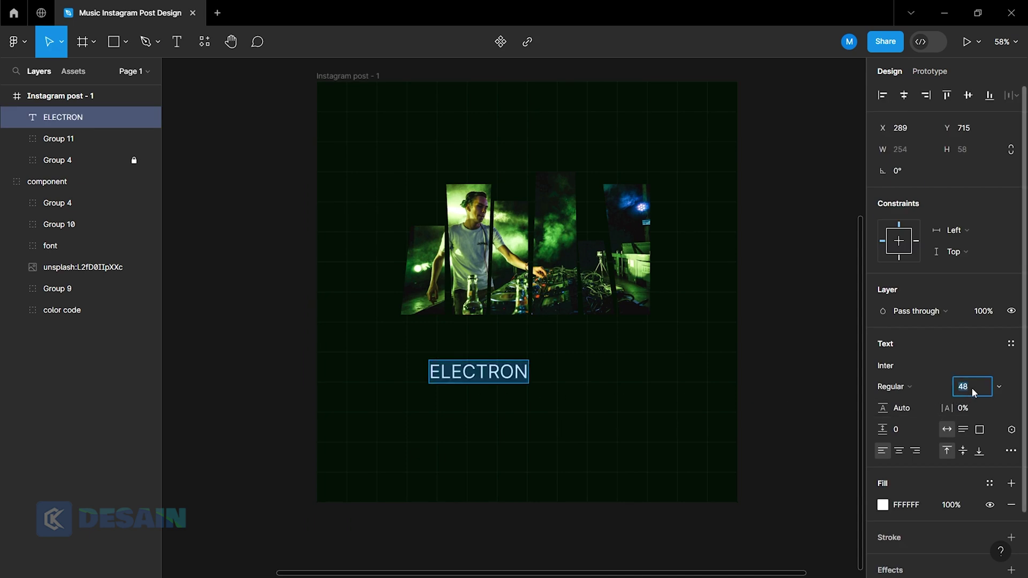
{"action": "type", "text": "96"}
{"action": "key", "text": "Return"}
Copy the font name ZonaPro-Black from the font label beside the frame.
{"action": "scroll", "coordinate": [557, 377], "scroll_direction": "up", "scroll_amount": 2}
{"action": "scroll", "coordinate": [557, 377], "scroll_direction": "up", "scroll_amount": 4}
{"action": "scroll", "coordinate": [553, 374], "scroll_direction": "left", "scroll_amount": 5}
{"action": "scroll", "coordinate": [553, 374], "scroll_direction": "left", "scroll_amount": 1}
{"action": "scroll", "coordinate": [532, 213], "scroll_direction": "up", "scroll_amount": 5}
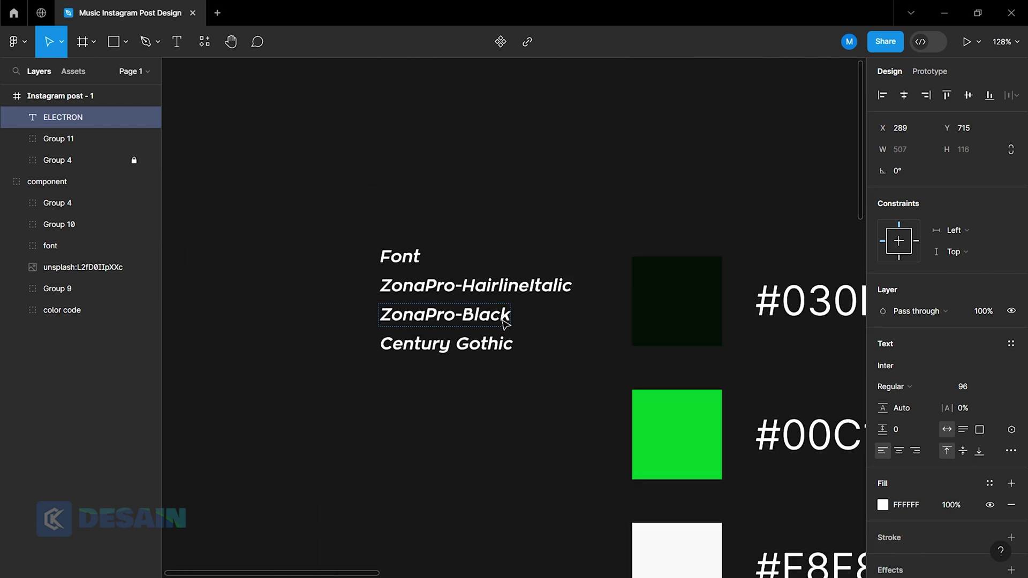
{"action": "left_click", "coordinate": [505, 321]}
{"action": "double_click", "coordinate": [503, 320]}
{"action": "right_click", "coordinate": [393, 313]}
{"action": "left_click", "coordinate": [423, 321]}
{"action": "key", "text": "Escape"}
Set the ELECTRON title's font to ZonaPro-Black.
{"action": "scroll", "coordinate": [485, 432], "scroll_direction": "down", "scroll_amount": 5, "text": "ctrl"}
{"action": "scroll", "coordinate": [485, 432], "scroll_direction": "down", "scroll_amount": 5}
{"action": "scroll", "coordinate": [498, 420], "scroll_direction": "right", "scroll_amount": 4}
{"action": "scroll", "coordinate": [514, 358], "scroll_direction": "up", "scroll_amount": 3, "text": "ctrl"}
{"action": "scroll", "coordinate": [572, 294], "scroll_direction": "up", "scroll_amount": 2, "text": "ctrl"}
{"action": "left_click", "coordinate": [572, 294]}
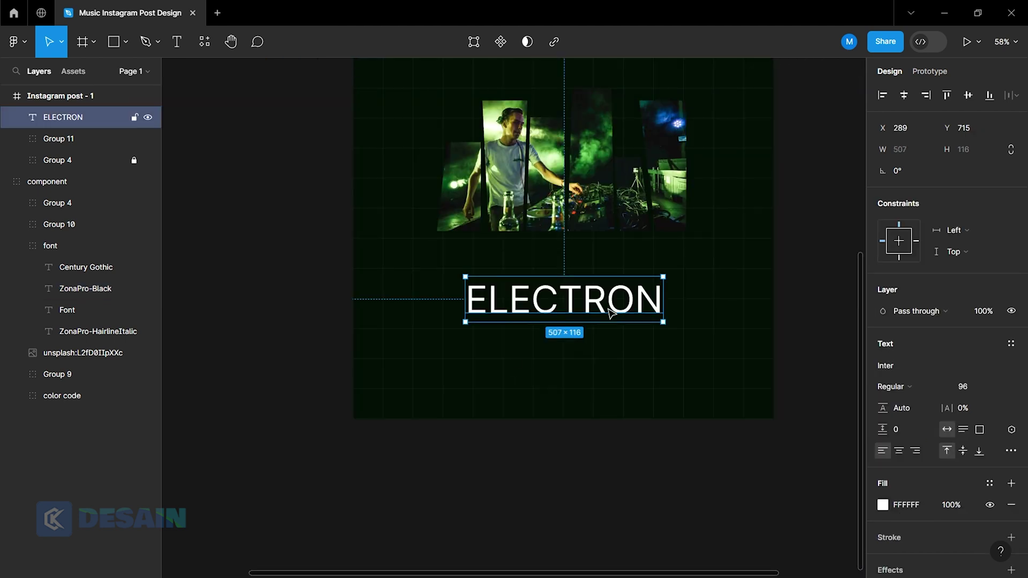
{"action": "left_click", "coordinate": [884, 365]}
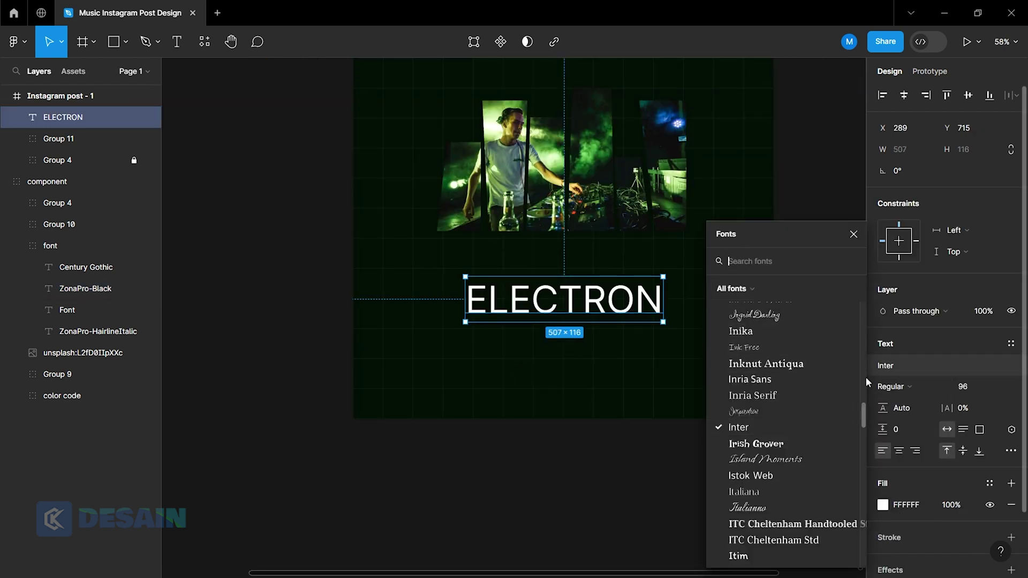
{"action": "type", "text": "ZonaPro-Black"}
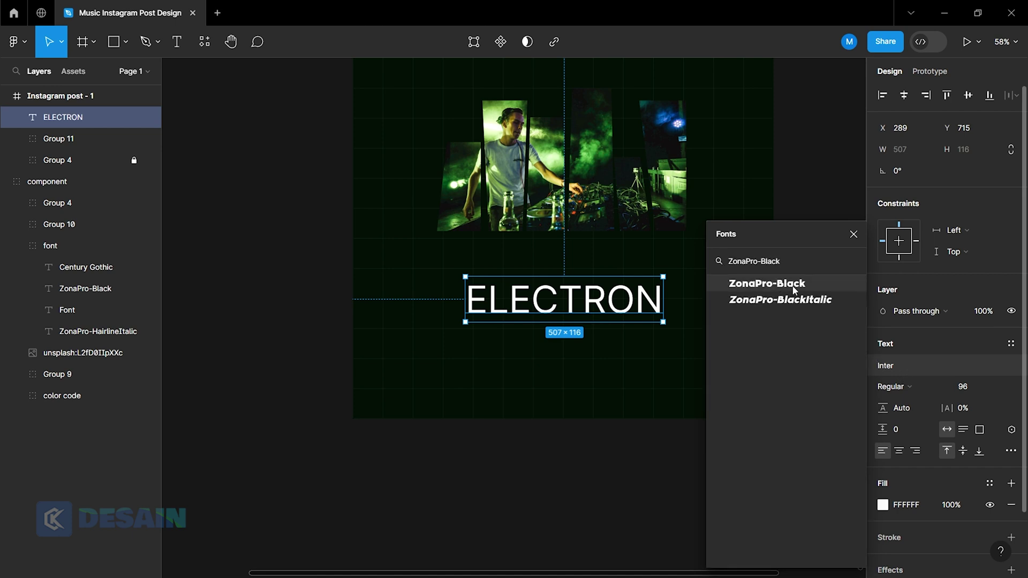
{"action": "left_click", "coordinate": [792, 288]}
{"action": "left_click", "coordinate": [818, 415]}
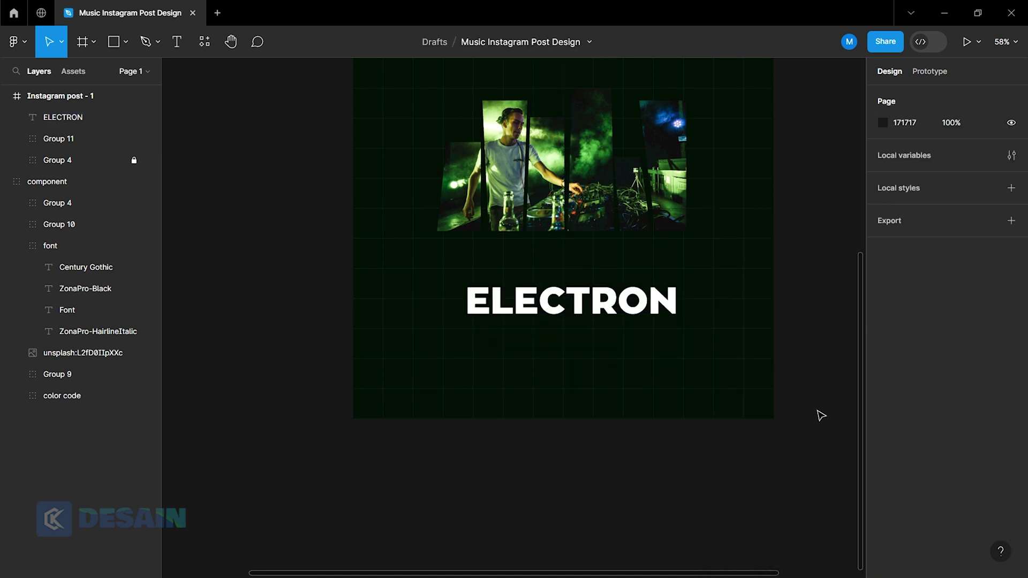
{"action": "left_click", "coordinate": [605, 306]}
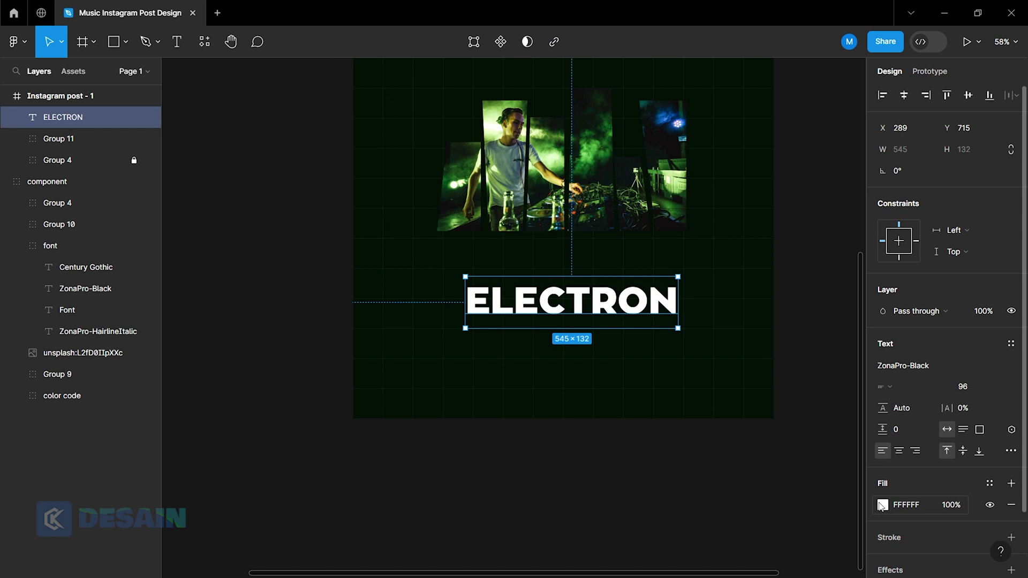
Replace ELECTRON's white fill with a #00C12A green stroke sampled from the swatch.
{"action": "scroll", "coordinate": [910, 482], "scroll_direction": "down", "scroll_amount": 2}
{"action": "left_click", "coordinate": [1011, 459]}
{"action": "left_click", "coordinate": [1011, 429]}
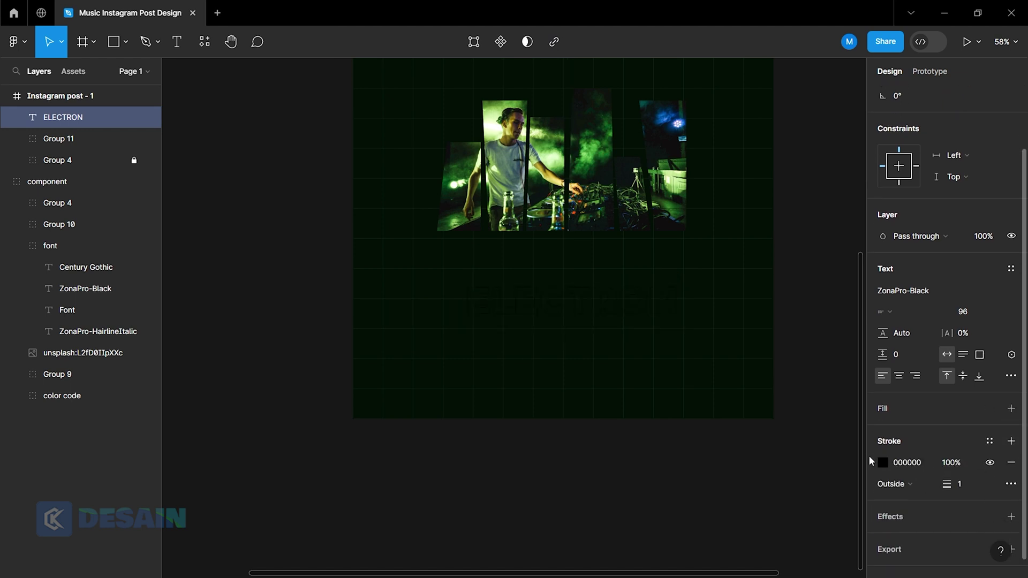
{"action": "left_click", "coordinate": [881, 461]}
{"action": "left_click", "coordinate": [725, 423]}
{"action": "scroll", "coordinate": [507, 379], "scroll_direction": "down", "scroll_amount": 5}
{"action": "scroll", "coordinate": [507, 379], "scroll_direction": "up", "scroll_amount": 4}
{"action": "scroll", "coordinate": [385, 397], "scroll_direction": "up", "scroll_amount": 5}
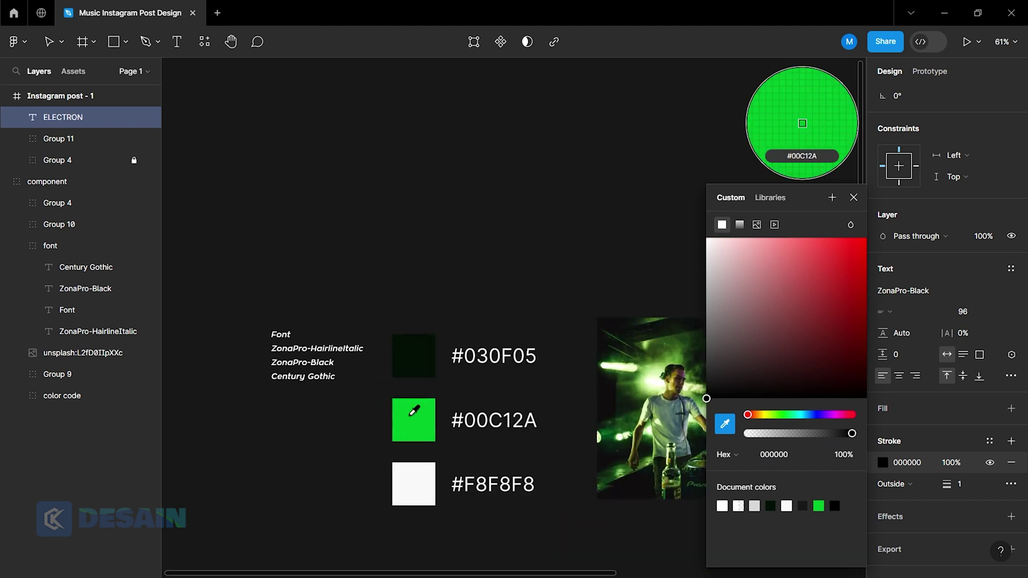
{"action": "left_click", "coordinate": [411, 414]}
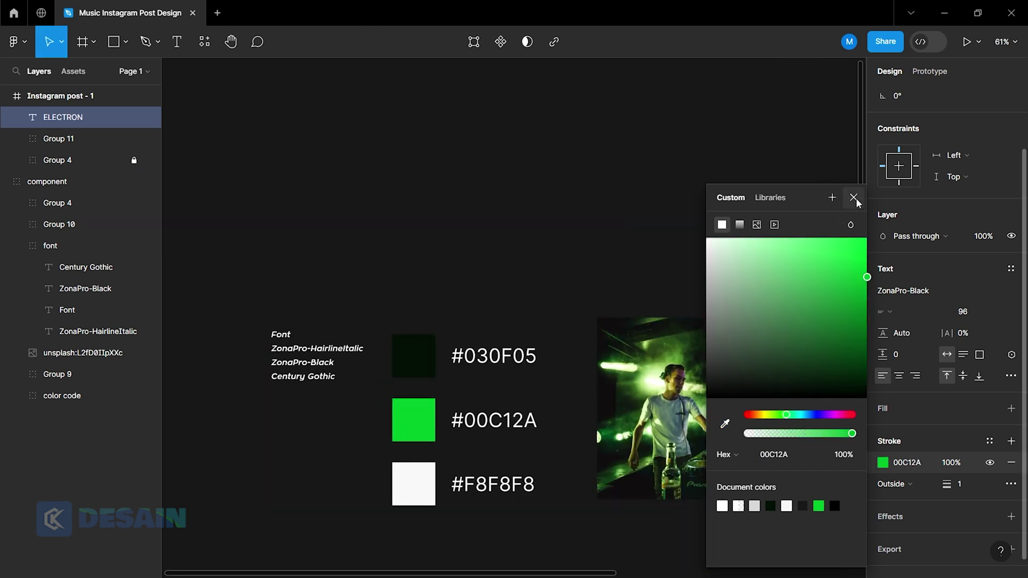
{"action": "left_click", "coordinate": [854, 198]}
Set ELECTRON's stroke weight to 4 and letter spacing to 7%.
{"action": "scroll", "coordinate": [776, 409], "scroll_direction": "right", "scroll_amount": 4}
{"action": "scroll", "coordinate": [700, 420], "scroll_direction": "down", "scroll_amount": 5}
{"action": "scroll", "coordinate": [699, 415], "scroll_direction": "down", "scroll_amount": 5}
{"action": "scroll", "coordinate": [700, 415], "scroll_direction": "up", "scroll_amount": 3}
{"action": "scroll", "coordinate": [639, 286], "scroll_direction": "up", "scroll_amount": 3}
{"action": "type", "text": "4"}
{"action": "key", "text": "Return"}
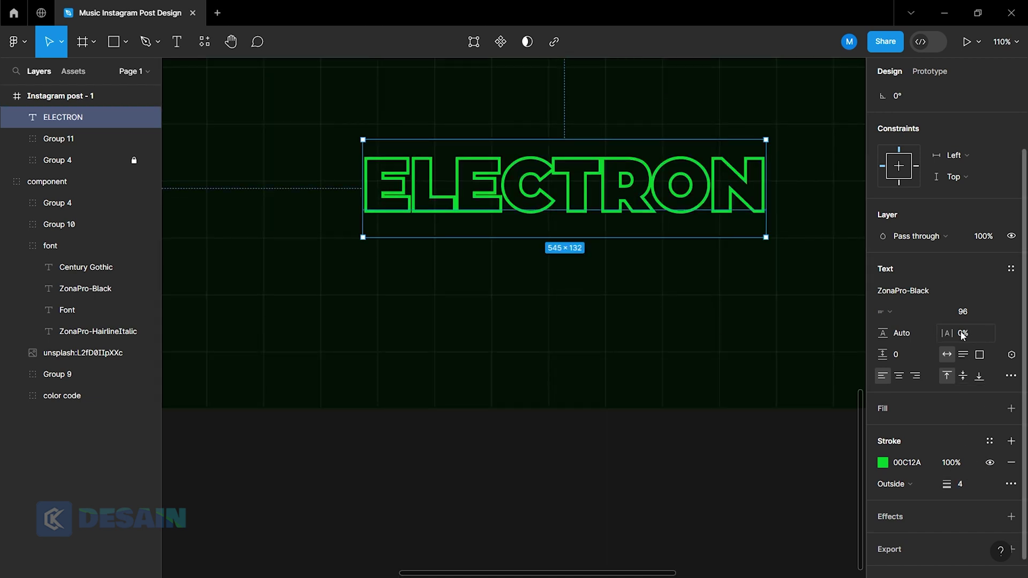
{"action": "type", "text": "7"}
{"action": "key", "text": "Return"}
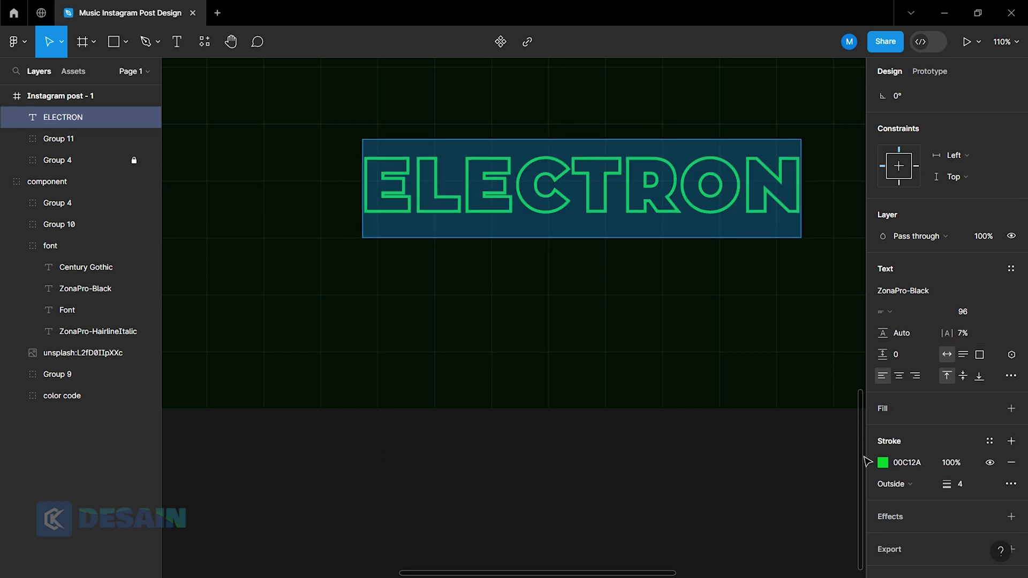
{"action": "scroll", "coordinate": [752, 461], "scroll_direction": "down", "scroll_amount": 3}
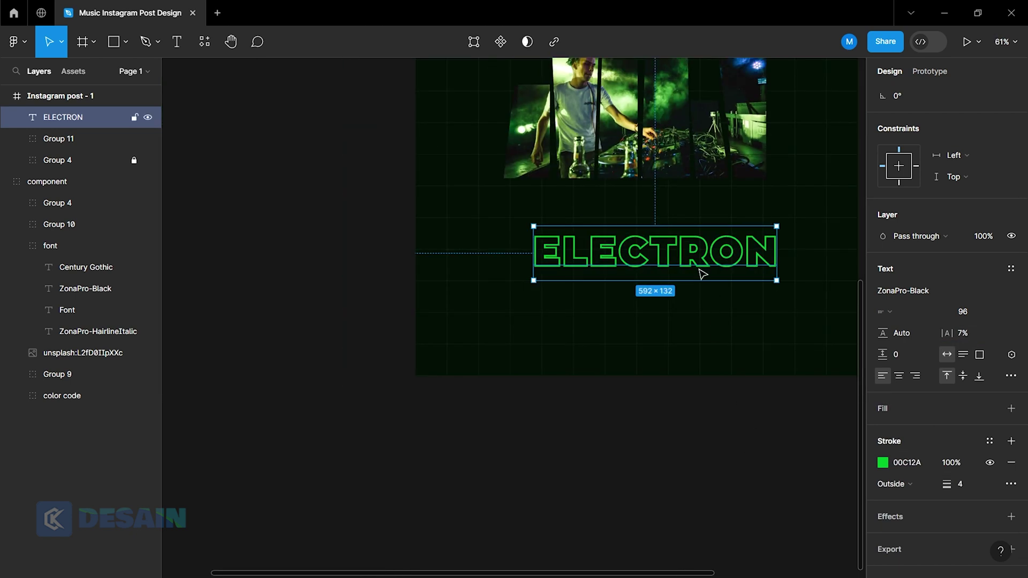
Centre ELECTRON horizontally in the post and move it up closer to the photo bars.
{"action": "scroll", "coordinate": [923, 159], "scroll_direction": "up", "scroll_amount": 3}
{"action": "left_click", "coordinate": [904, 95]}
{"action": "left_click", "coordinate": [750, 466]}
{"action": "scroll", "coordinate": [749, 466], "scroll_direction": "up", "scroll_amount": 3}
{"action": "left_click_drag", "start_coordinate": [688, 438], "coordinate": [680, 405]}
{"action": "left_click", "coordinate": [706, 519]}
{"action": "scroll", "coordinate": [706, 520], "scroll_direction": "right", "scroll_amount": 2}
{"action": "scroll", "coordinate": [567, 487], "scroll_direction": "up", "scroll_amount": 2}
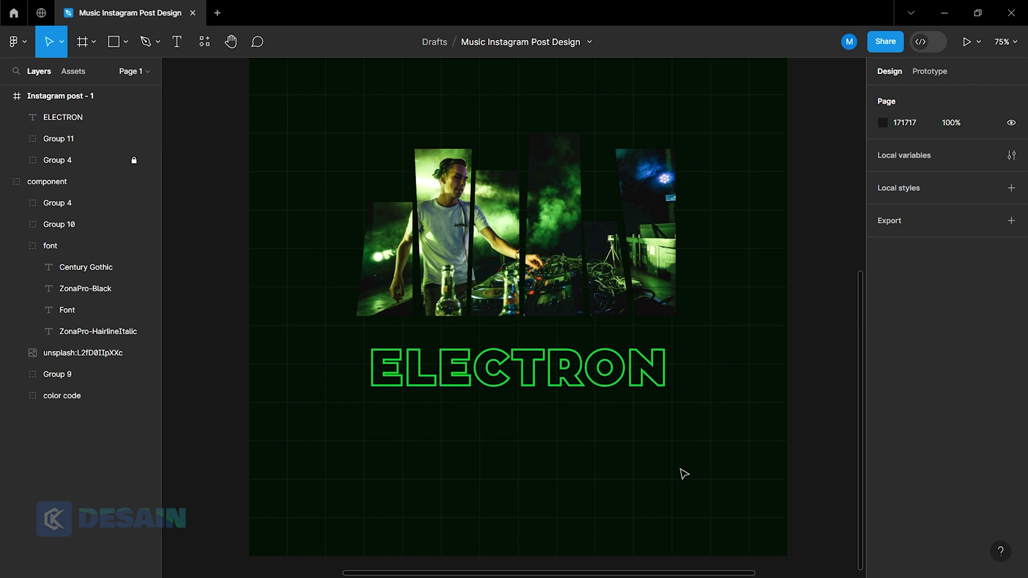
Add a #00C12A drop shadow with blur 50 to ELECTRON for a green glow.
{"action": "left_click", "coordinate": [658, 383]}
{"action": "scroll", "coordinate": [893, 466], "scroll_direction": "down", "scroll_amount": 2}
{"action": "scroll", "coordinate": [893, 466], "scroll_direction": "down", "scroll_amount": 2}
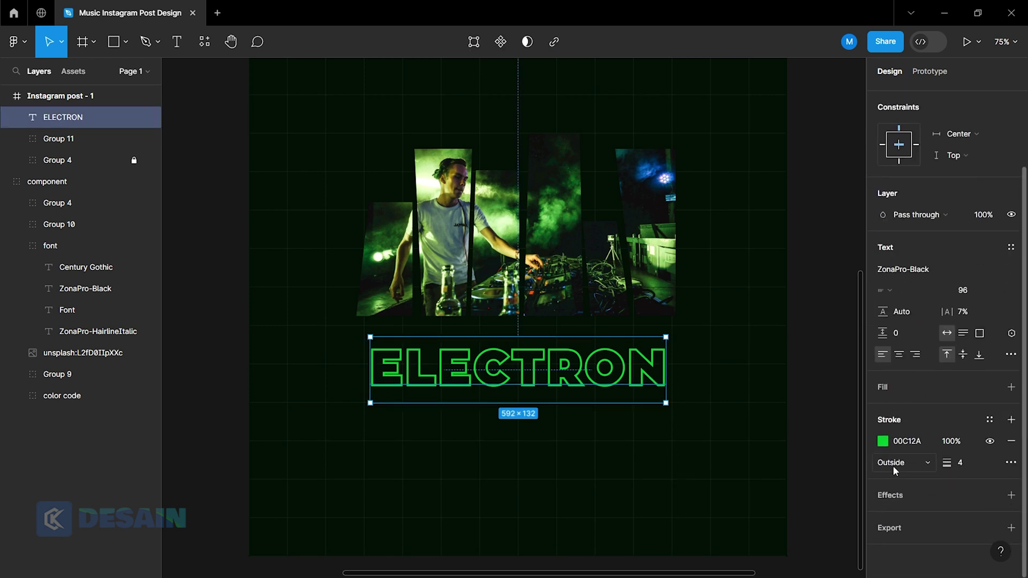
{"action": "left_click", "coordinate": [929, 493]}
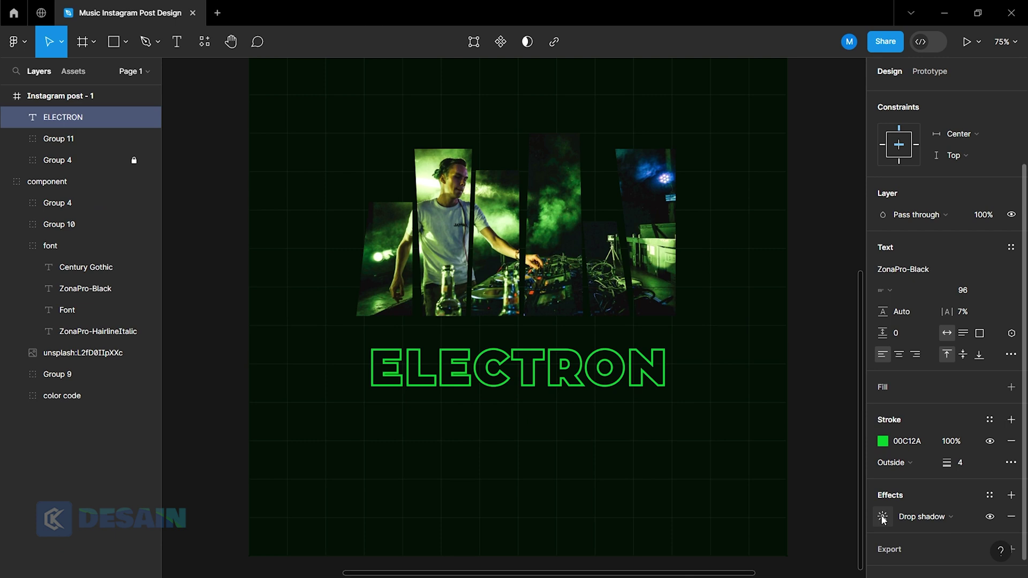
{"action": "left_click", "coordinate": [882, 516]}
{"action": "left_click", "coordinate": [723, 519]}
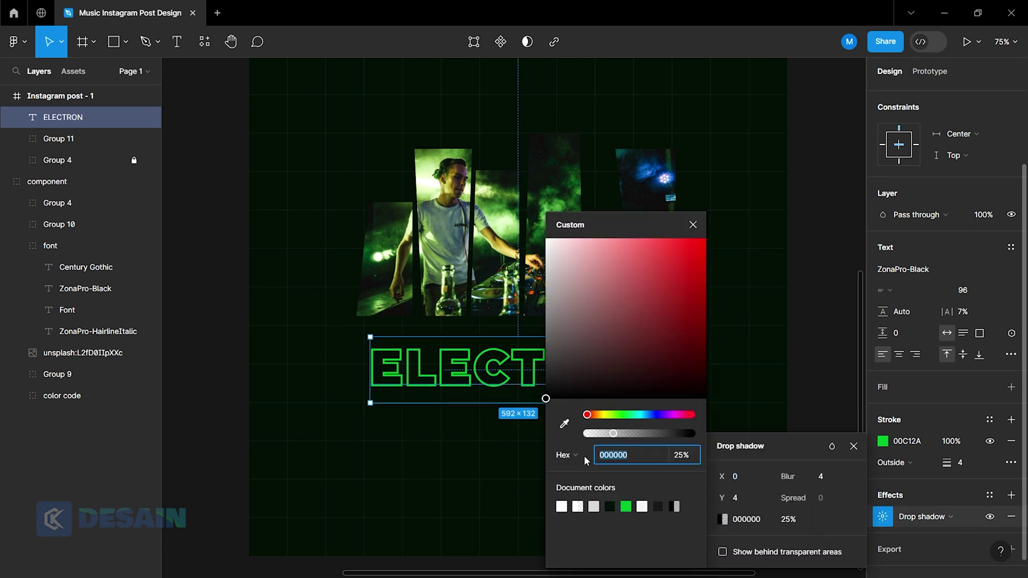
{"action": "left_click", "coordinate": [563, 425]}
{"action": "scroll", "coordinate": [449, 487], "scroll_direction": "down", "scroll_amount": 5}
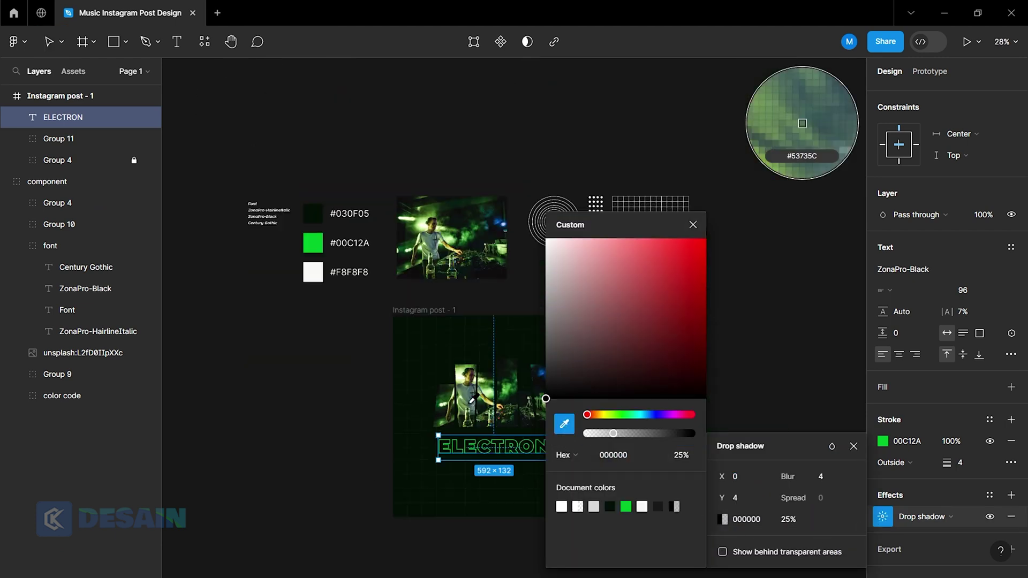
{"action": "scroll", "coordinate": [321, 412], "scroll_direction": "up", "scroll_amount": 3}
{"action": "left_click", "coordinate": [802, 123]}
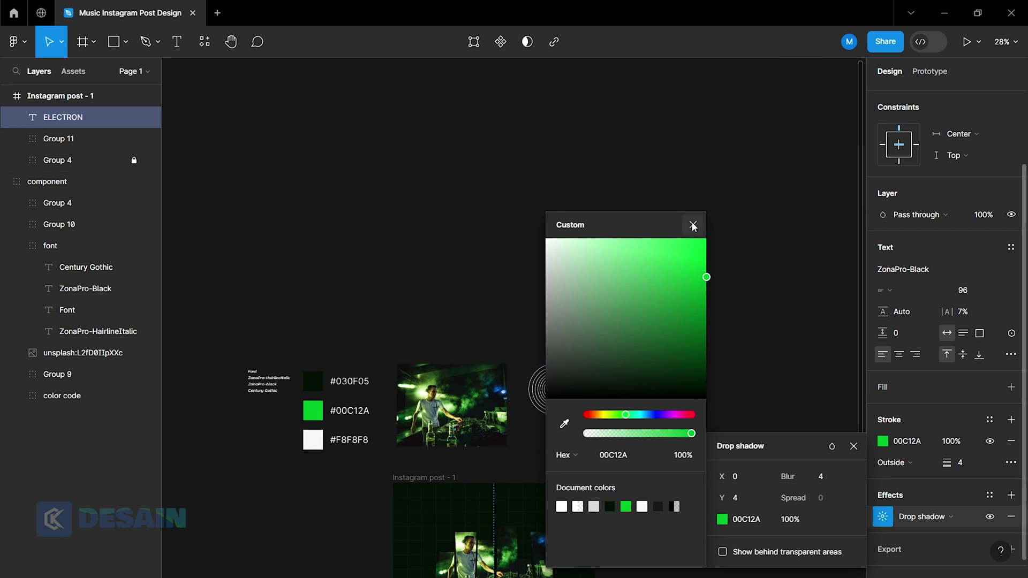
{"action": "left_click", "coordinate": [693, 224]}
{"action": "scroll", "coordinate": [649, 509], "scroll_direction": "up", "scroll_amount": 5}
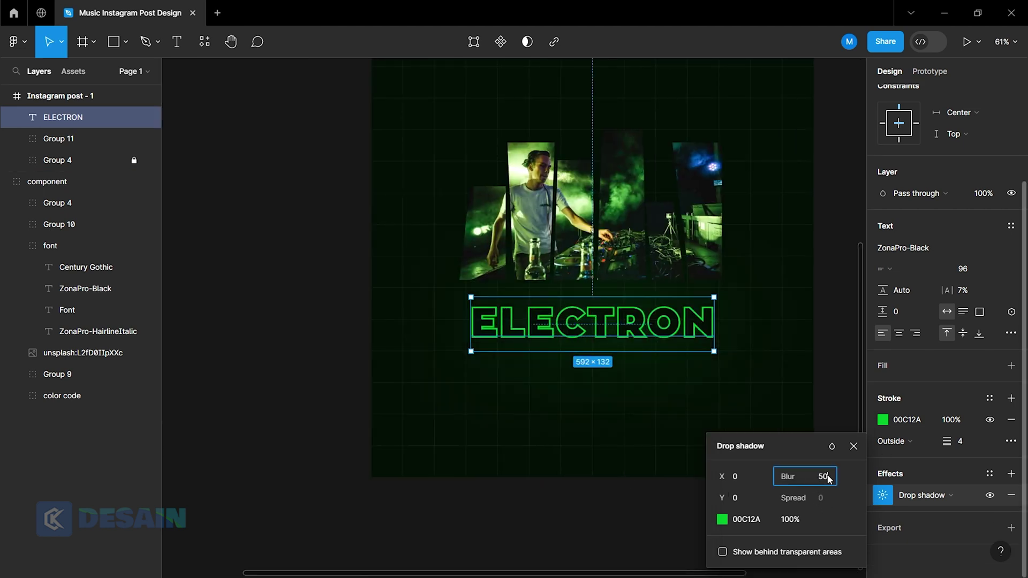
{"action": "left_click", "coordinate": [861, 425]}
Duplicate ELECTRON just below itself and retype the copy as MUSIC.
{"action": "left_click", "coordinate": [748, 527]}
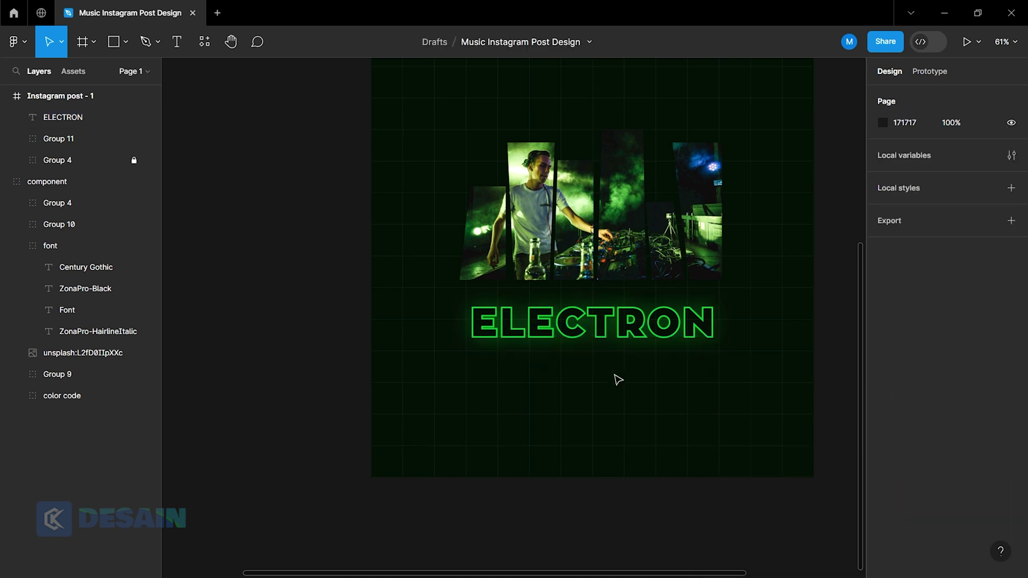
{"action": "left_click_drag", "start_coordinate": [617, 326], "coordinate": [621, 375]}
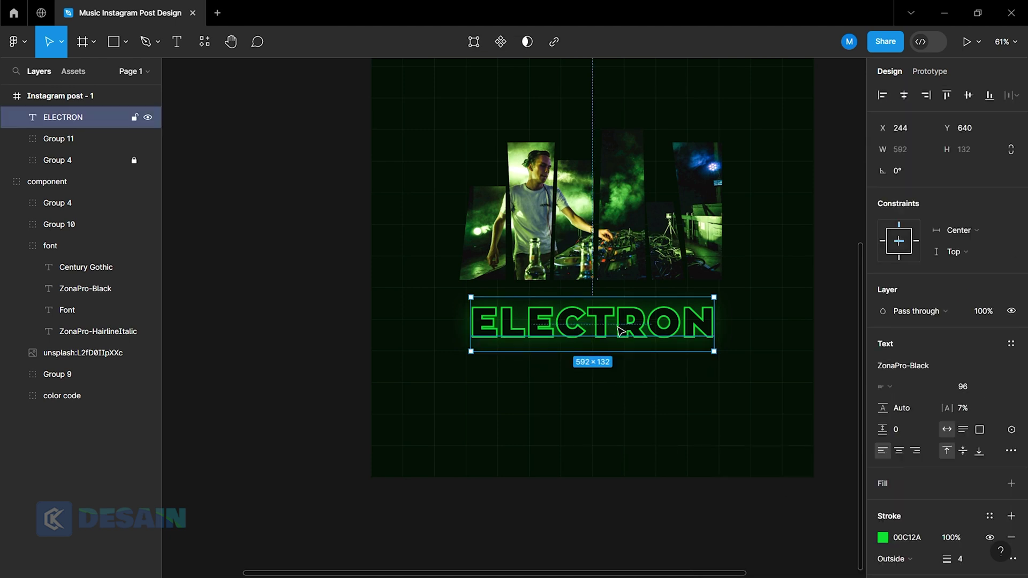
{"action": "double_click", "coordinate": [621, 375]}
{"action": "type", "text": "MUSIC"}
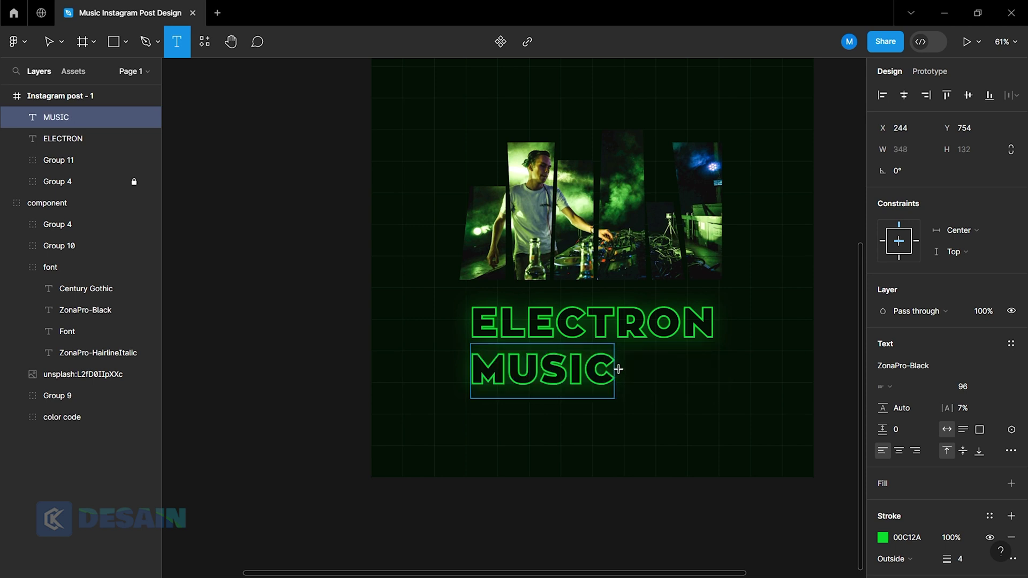
{"action": "left_click", "coordinate": [643, 383]}
{"action": "key", "text": "Escape"}
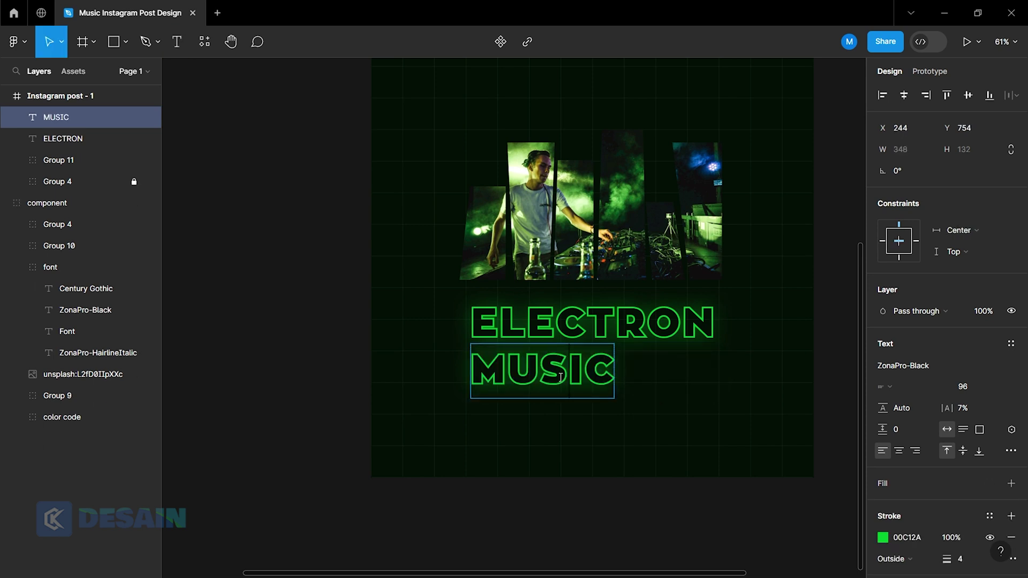
Give MUSIC a solid #D9D9D9 fill with no stroke or glow, centred horizontally.
{"action": "double_click", "coordinate": [559, 375]}
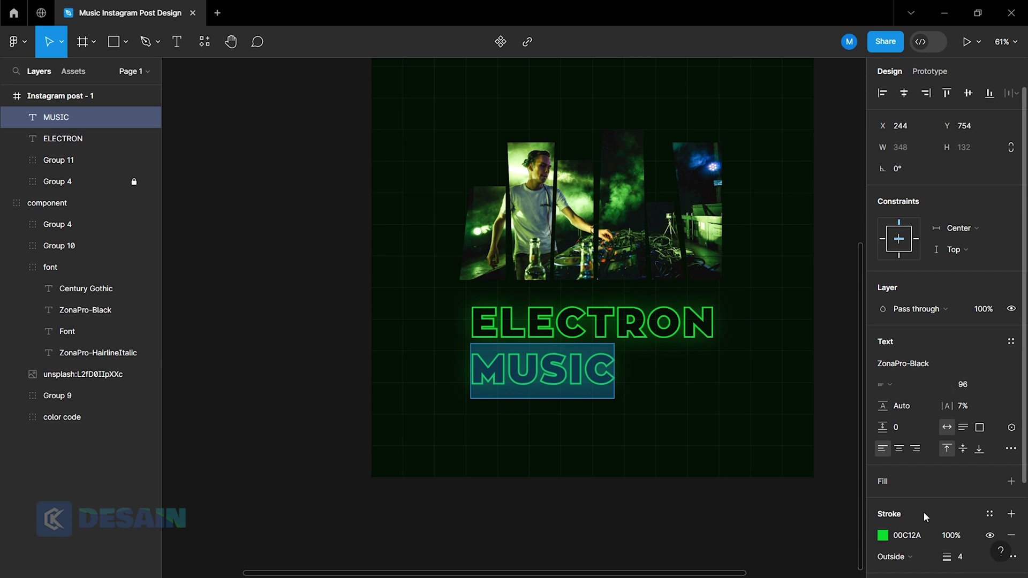
{"action": "scroll", "coordinate": [923, 512], "scroll_direction": "down", "scroll_amount": 3}
{"action": "left_click", "coordinate": [1012, 365]}
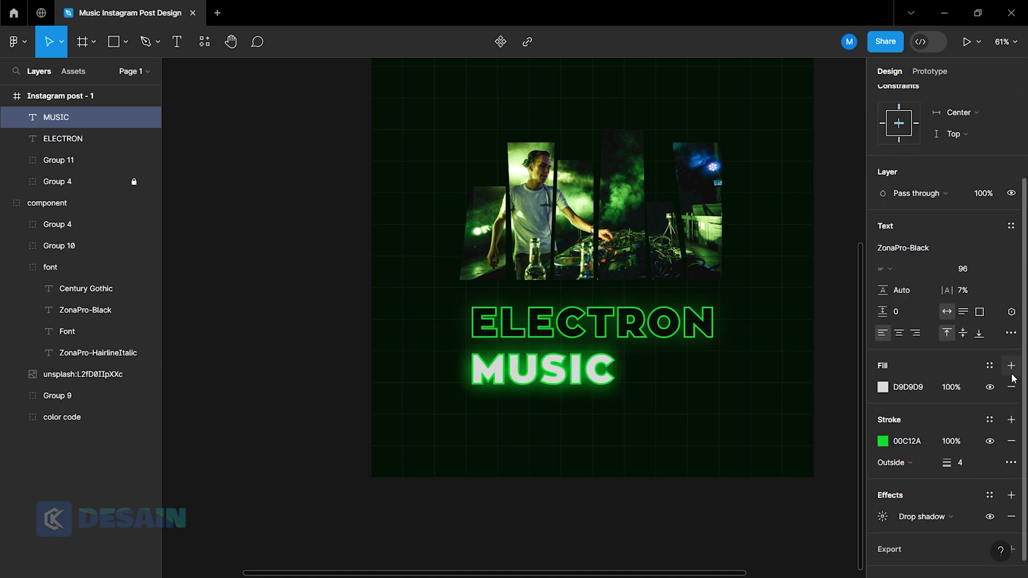
{"action": "left_click", "coordinate": [1011, 440]}
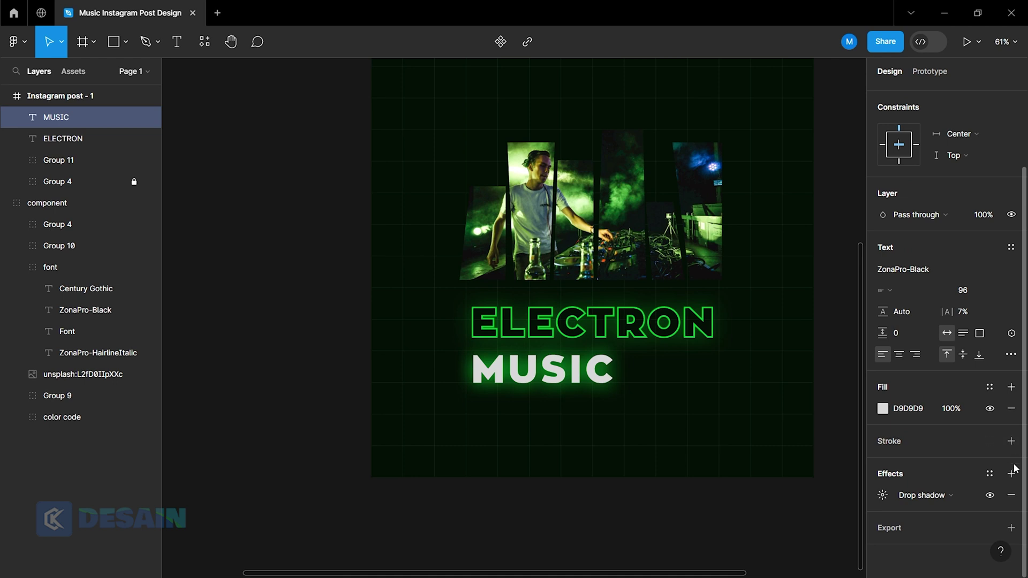
{"action": "left_click", "coordinate": [1011, 494]}
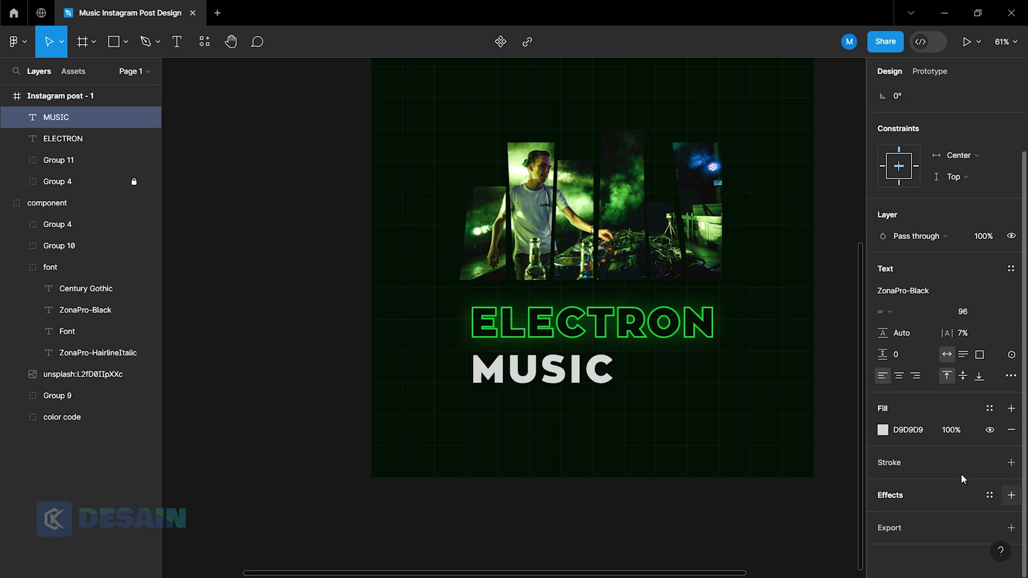
{"action": "left_click", "coordinate": [536, 375]}
{"action": "scroll", "coordinate": [911, 139], "scroll_direction": "up", "scroll_amount": 3}
{"action": "left_click", "coordinate": [910, 97]}
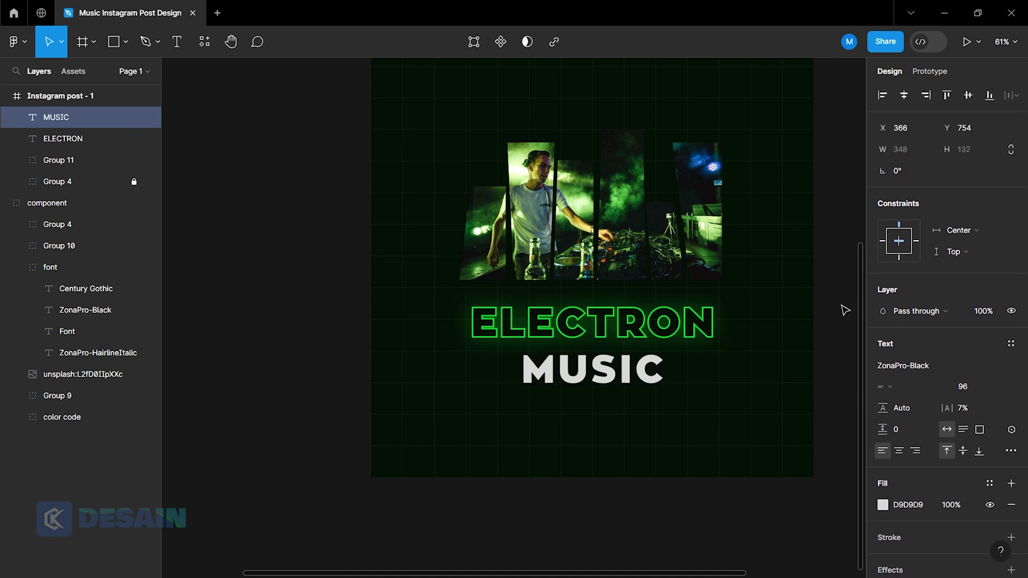
{"action": "left_click", "coordinate": [785, 436]}
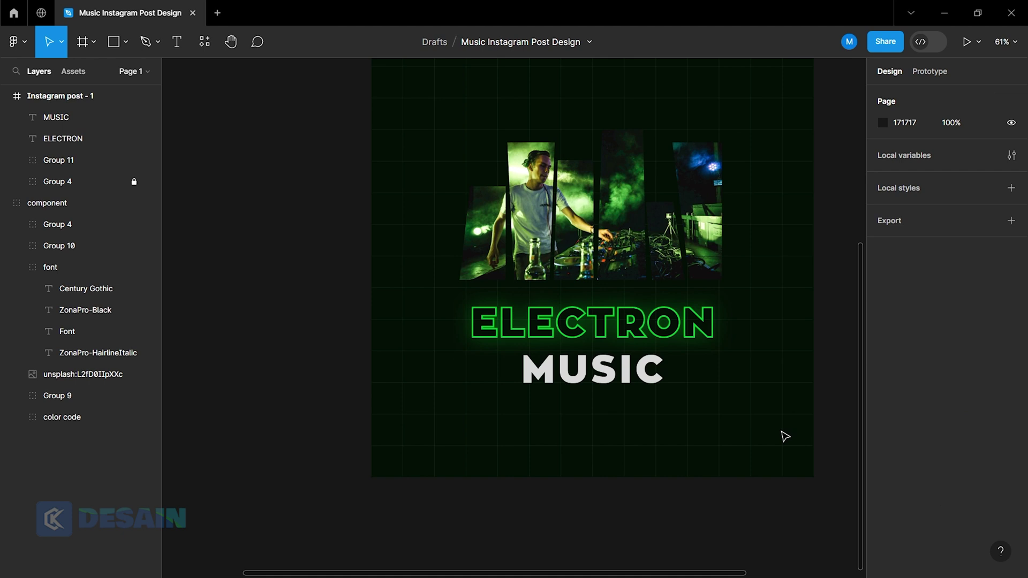
Duplicate MUSIC below itself as LIVE MUSIC BY at font size 20.
{"action": "scroll", "coordinate": [663, 445], "scroll_direction": "up", "scroll_amount": 2}
{"action": "scroll", "coordinate": [632, 431], "scroll_direction": "up", "scroll_amount": 2}
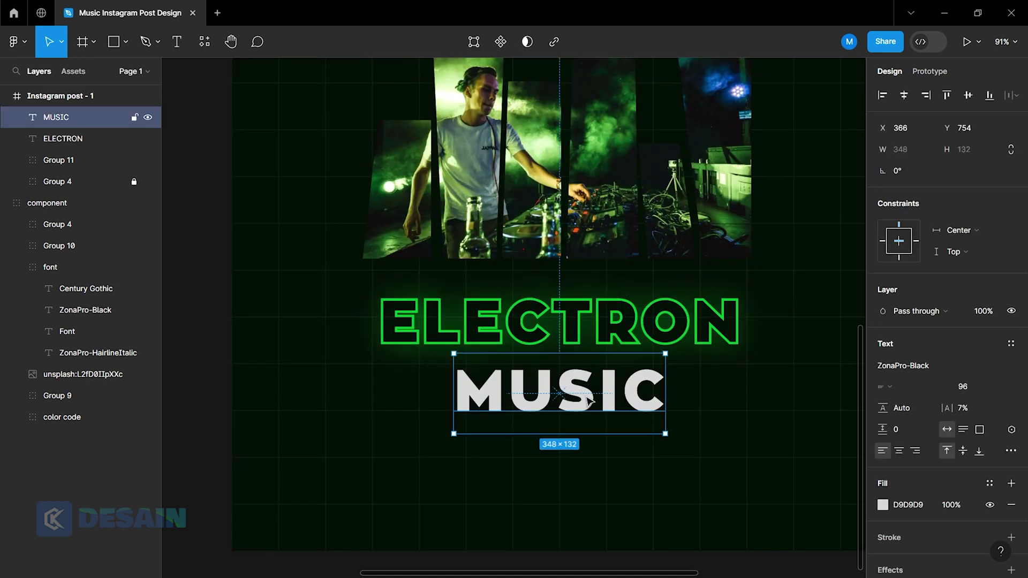
{"action": "left_click_drag", "start_coordinate": [574, 391], "coordinate": [579, 474], "text": "alt"}
{"action": "double_click", "coordinate": [577, 474]}
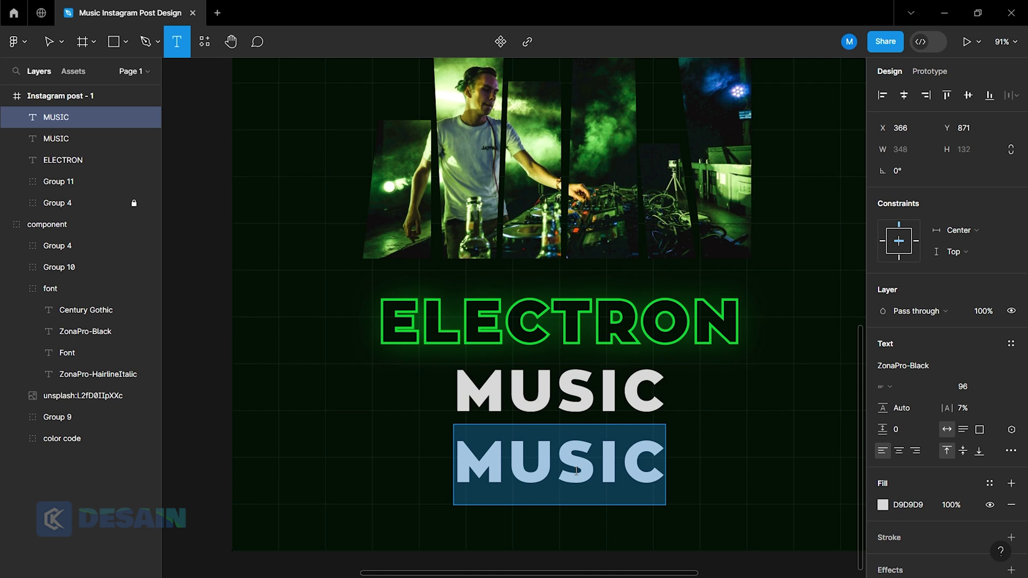
{"action": "type", "text": "LIVE MUSIC BY"}
{"action": "scroll", "coordinate": [577, 472], "scroll_direction": "down", "scroll_amount": 3}
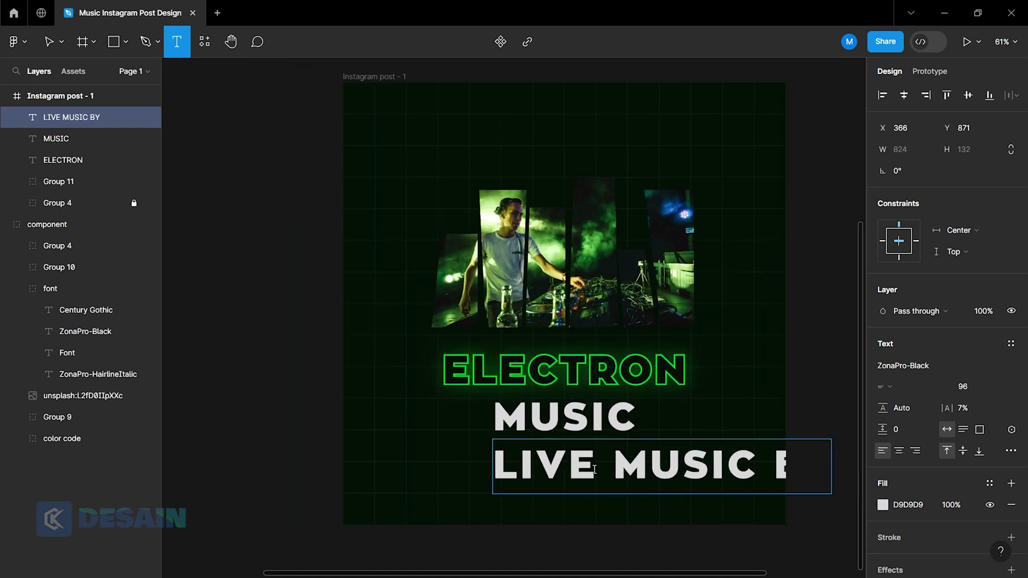
{"action": "key", "text": "ctrl+a"}
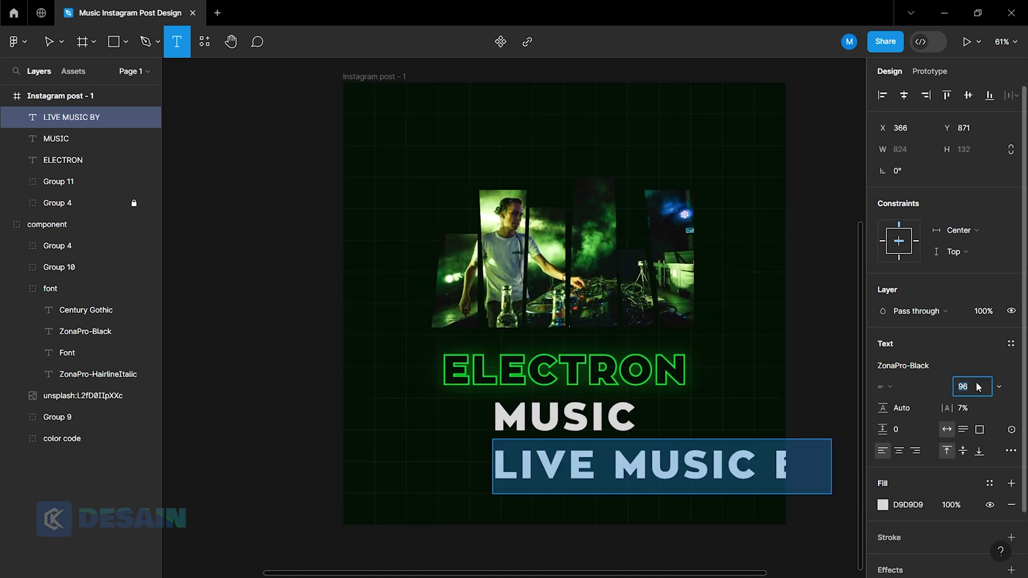
{"action": "type", "text": "20"}
{"action": "key", "text": "Return"}
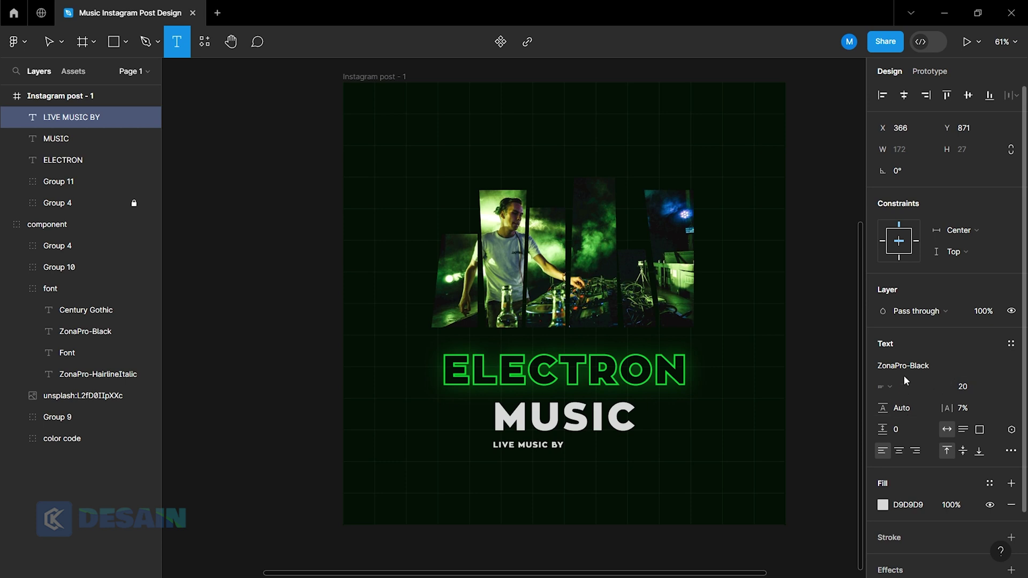
Inspect the ZonaPro-HairlineItalic font sample beside the frame, discarding the stray text layer.
{"action": "scroll", "coordinate": [573, 367], "scroll_direction": "up", "scroll_amount": 6}
{"action": "scroll", "coordinate": [356, 337], "scroll_direction": "left", "scroll_amount": 5}
{"action": "scroll", "coordinate": [484, 209], "scroll_direction": "left", "scroll_amount": 4}
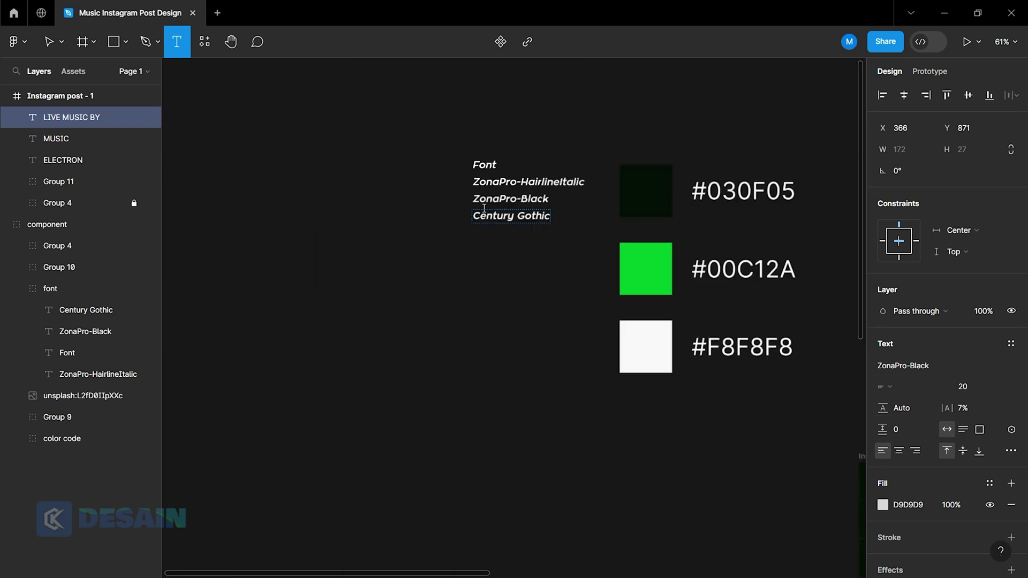
{"action": "scroll", "coordinate": [484, 209], "scroll_direction": "up", "scroll_amount": 5, "text": "ctrl"}
{"action": "left_click", "coordinate": [592, 296]}
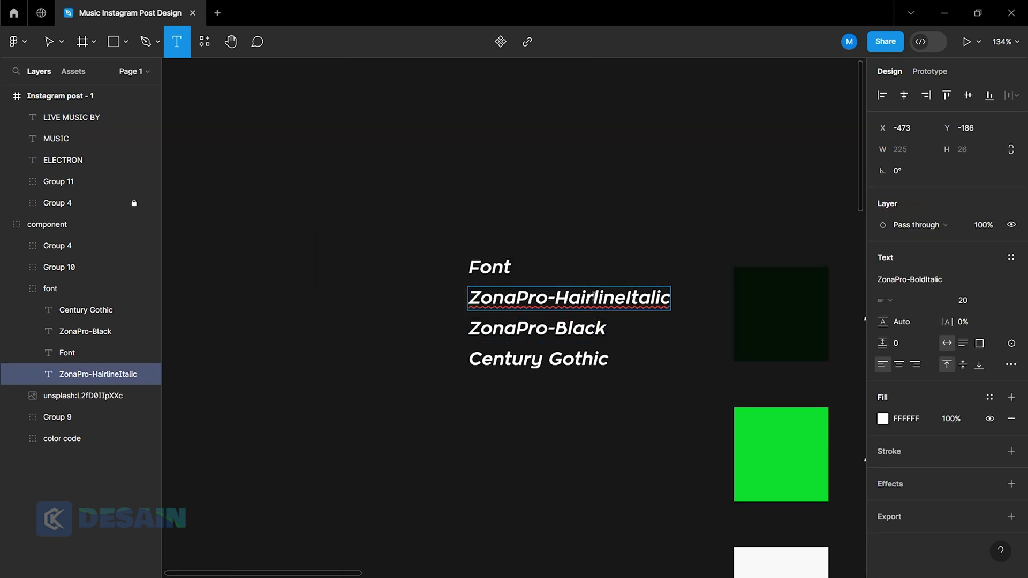
{"action": "key", "text": "ctrl+a"}
{"action": "left_click", "coordinate": [646, 503]}
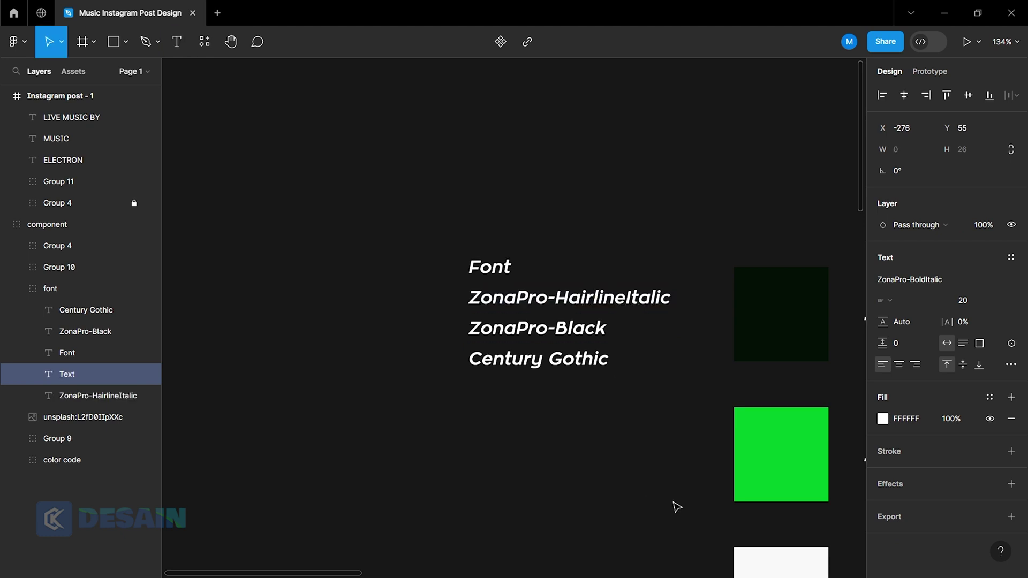
{"action": "key", "text": "Escape"}
{"action": "scroll", "coordinate": [677, 508], "scroll_direction": "down", "scroll_amount": 5, "text": "ctrl"}
{"action": "scroll", "coordinate": [677, 506], "scroll_direction": "down", "scroll_amount": 3}
{"action": "scroll", "coordinate": [677, 505], "scroll_direction": "up", "scroll_amount": 5, "text": "ctrl"}
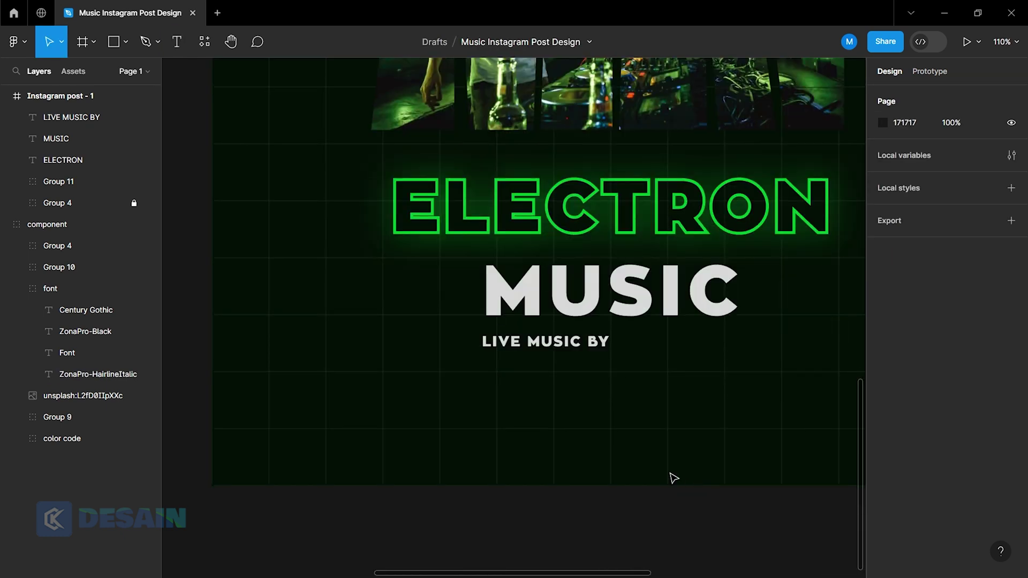
Set LIVE MUSIC BY in ZonaPro-HairlineItalic and centre it horizontally under MUSIC.
{"action": "left_click", "coordinate": [550, 347]}
{"action": "left_click", "coordinate": [917, 367]}
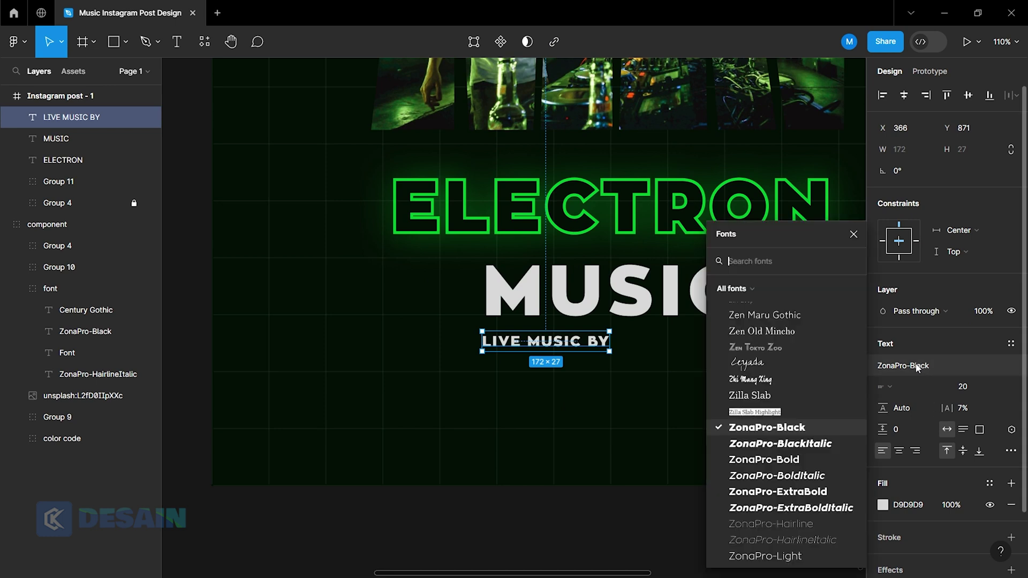
{"action": "type", "text": "ZonaPro-HairlineItalic"}
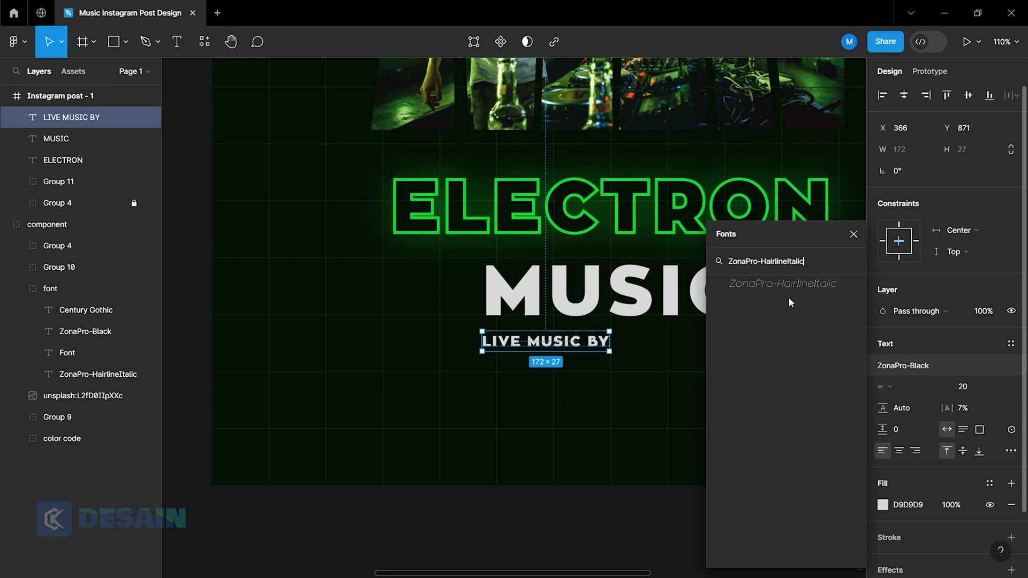
{"action": "left_click", "coordinate": [600, 456]}
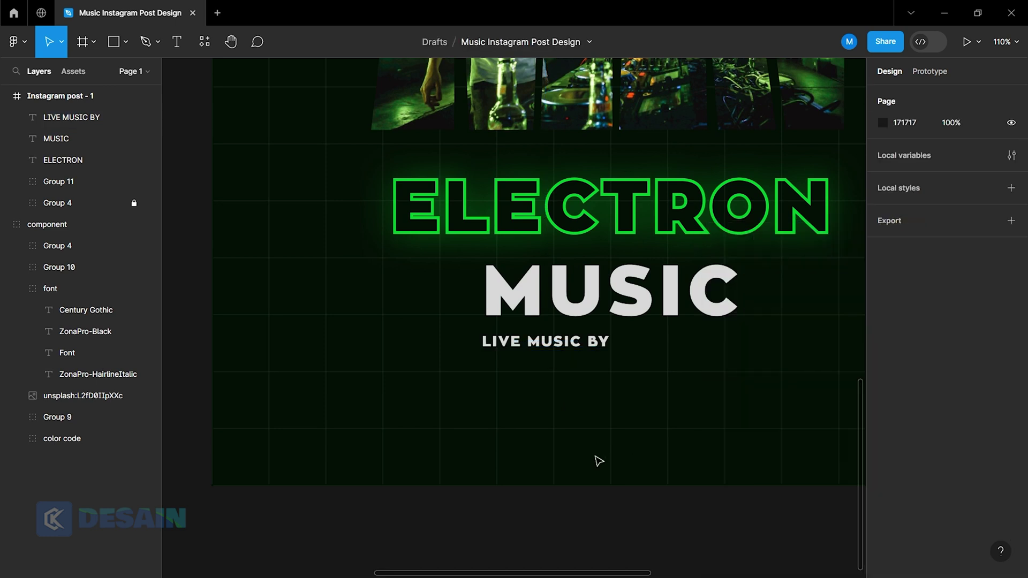
{"action": "left_click", "coordinate": [569, 345]}
{"action": "left_click", "coordinate": [905, 366]}
{"action": "type", "text": "ZonaPro-HairlineItalic"}
{"action": "key", "text": "Return"}
{"action": "left_click", "coordinate": [691, 454]}
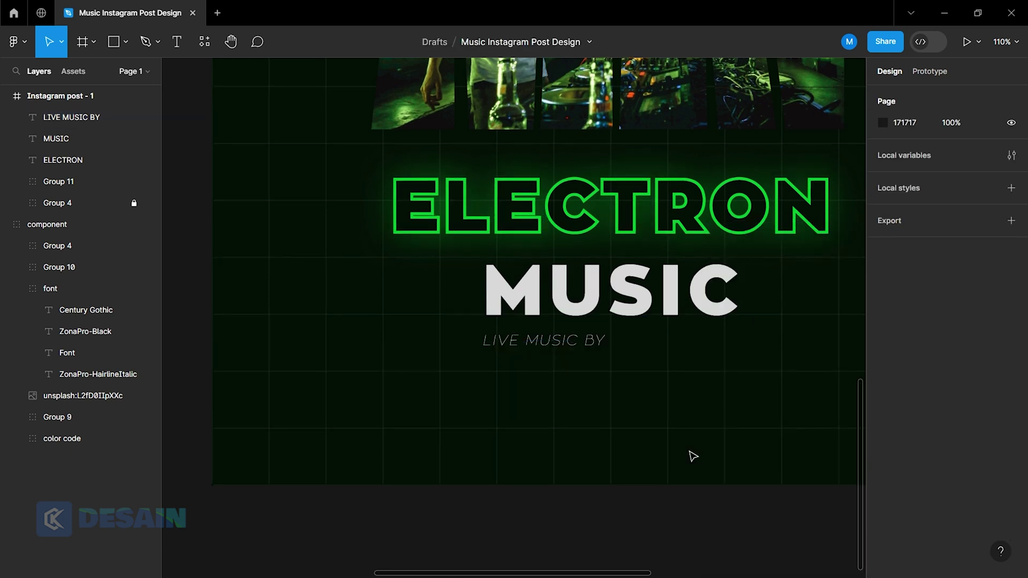
{"action": "left_click", "coordinate": [558, 351]}
{"action": "left_click", "coordinate": [904, 95]}
{"action": "left_click", "coordinate": [718, 477]}
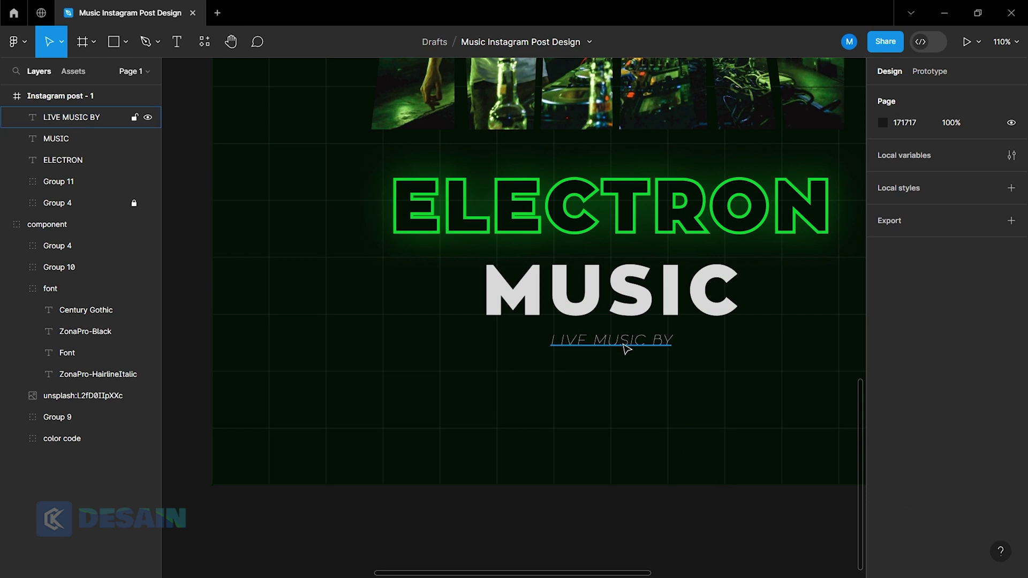
Duplicate LIVE MUSIC BY below itself as DJ ADAM at font size 40.
{"action": "left_click_drag", "start_coordinate": [622, 345], "coordinate": [625, 380]}
{"action": "double_click", "coordinate": [621, 376]}
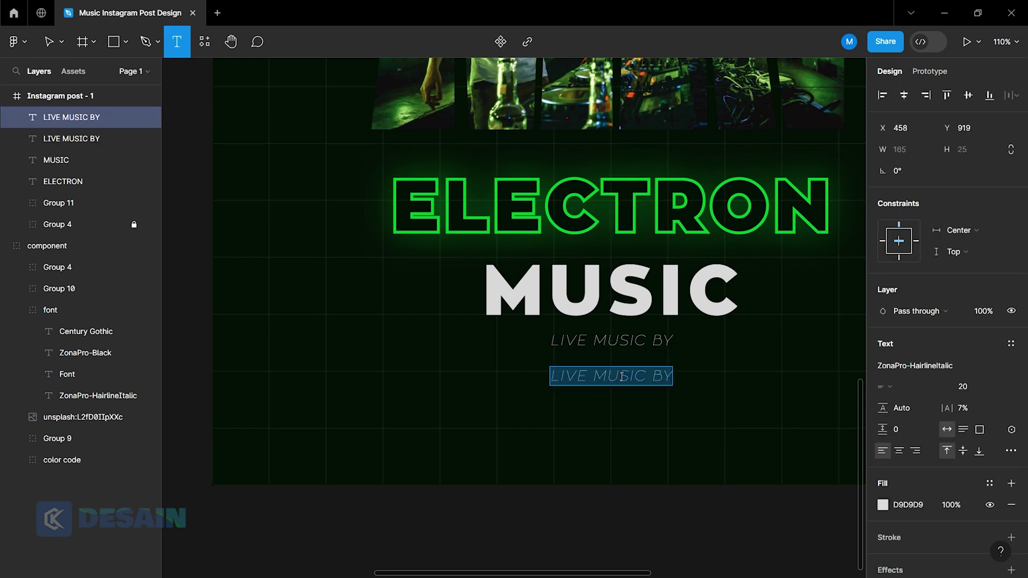
{"action": "type", "text": "DJ ADAM"}
{"action": "key", "text": "ctrl+a"}
{"action": "left_click", "coordinate": [978, 388]}
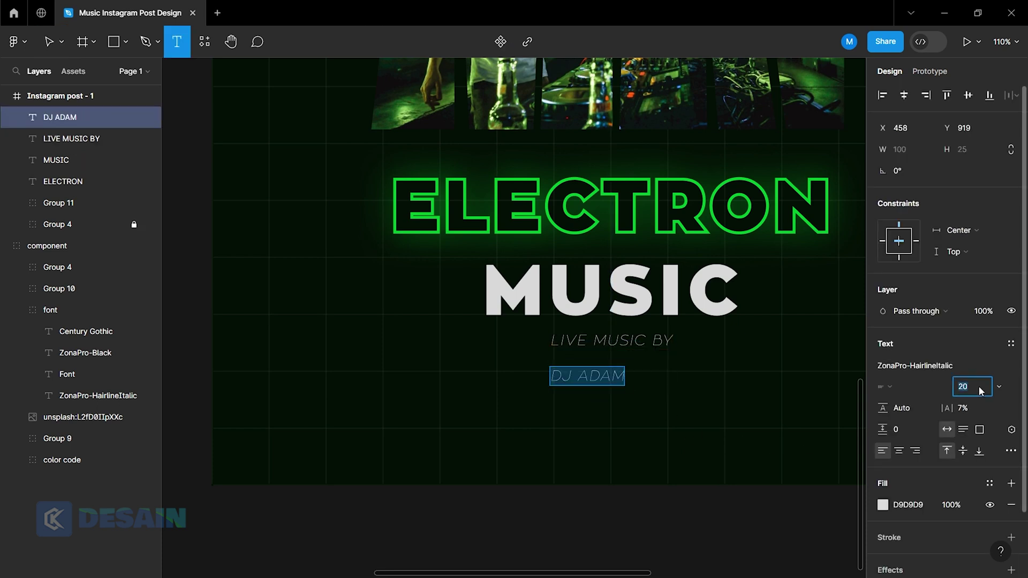
{"action": "type", "text": "40"}
{"action": "key", "text": "Return"}
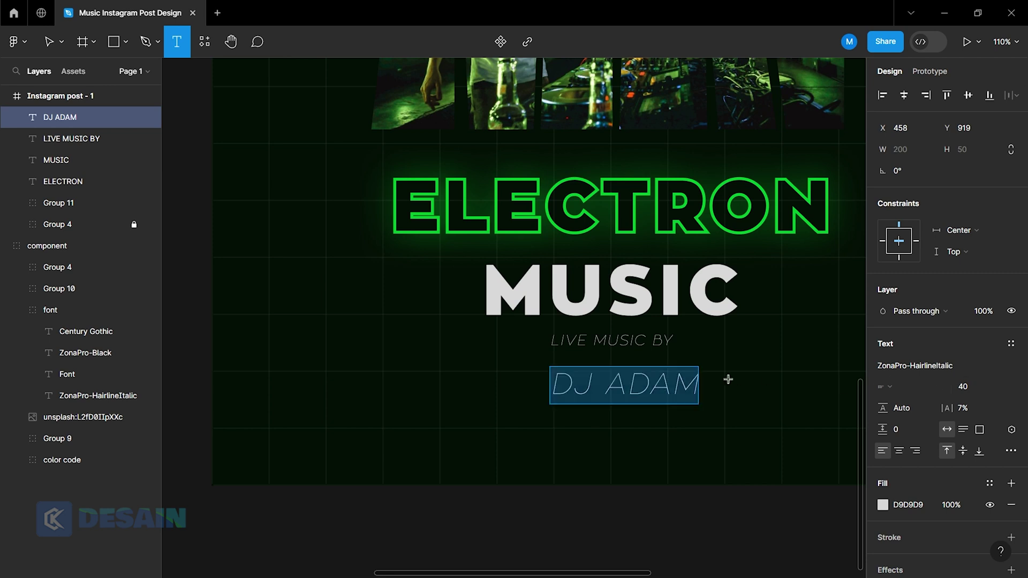
Set the DJ ADAM line's font to ZonaPro-Black.
{"action": "left_click", "coordinate": [915, 365]}
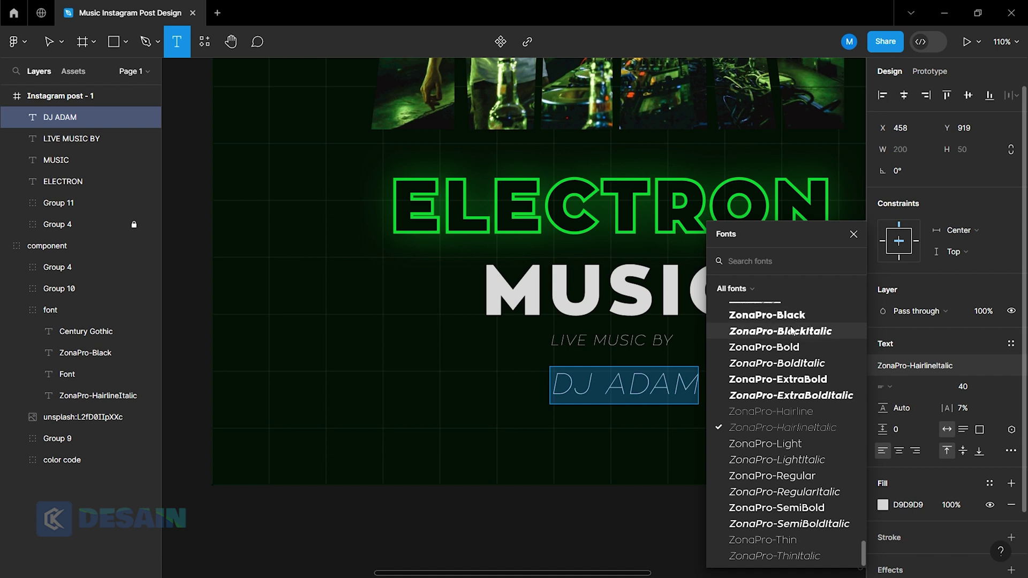
{"action": "scroll", "coordinate": [599, 328], "scroll_direction": "down", "scroll_amount": 3, "text": "ctrl"}
{"action": "scroll", "coordinate": [599, 328], "scroll_direction": "down", "scroll_amount": 5}
{"action": "scroll", "coordinate": [589, 321], "scroll_direction": "down", "scroll_amount": 3}
{"action": "scroll", "coordinate": [568, 300], "scroll_direction": "up", "scroll_amount": 2, "text": "ctrl"}
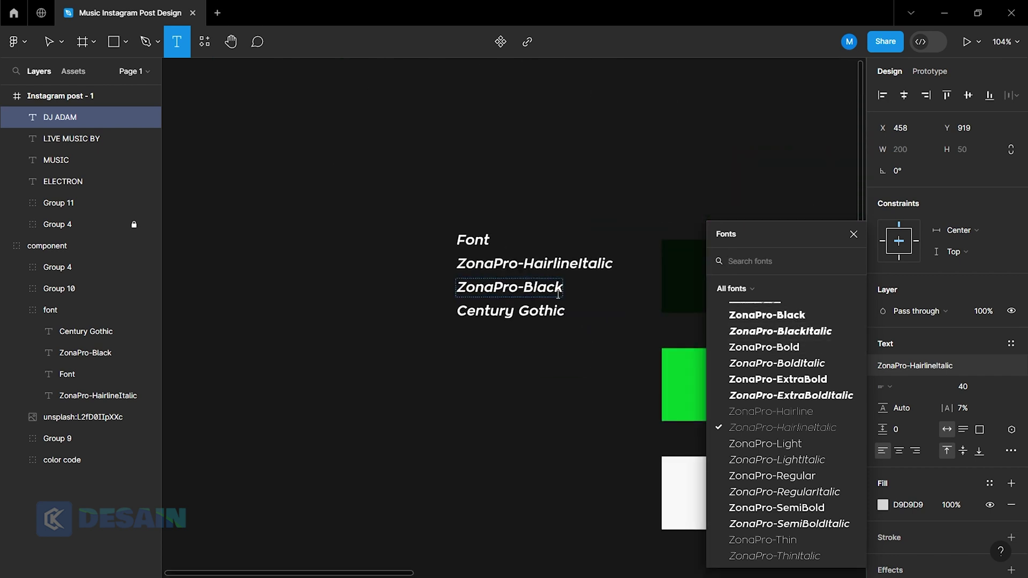
{"action": "left_click", "coordinate": [767, 315]}
{"action": "scroll", "coordinate": [643, 388], "scroll_direction": "right", "scroll_amount": 5}
{"action": "scroll", "coordinate": [643, 388], "scroll_direction": "down", "scroll_amount": 5}
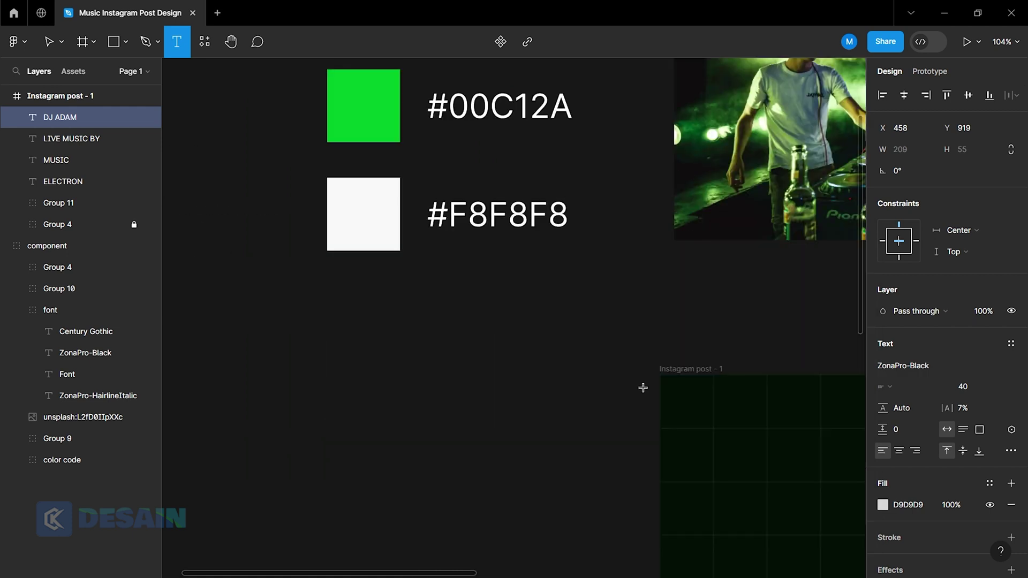
{"action": "scroll", "coordinate": [644, 388], "scroll_direction": "right", "scroll_amount": 5}
{"action": "scroll", "coordinate": [643, 388], "scroll_direction": "down", "scroll_amount": 2, "text": "ctrl"}
{"action": "scroll", "coordinate": [643, 385], "scroll_direction": "down", "scroll_amount": 5}
{"action": "scroll", "coordinate": [641, 384], "scroll_direction": "down", "scroll_amount": 3}
{"action": "scroll", "coordinate": [641, 382], "scroll_direction": "right", "scroll_amount": 3}
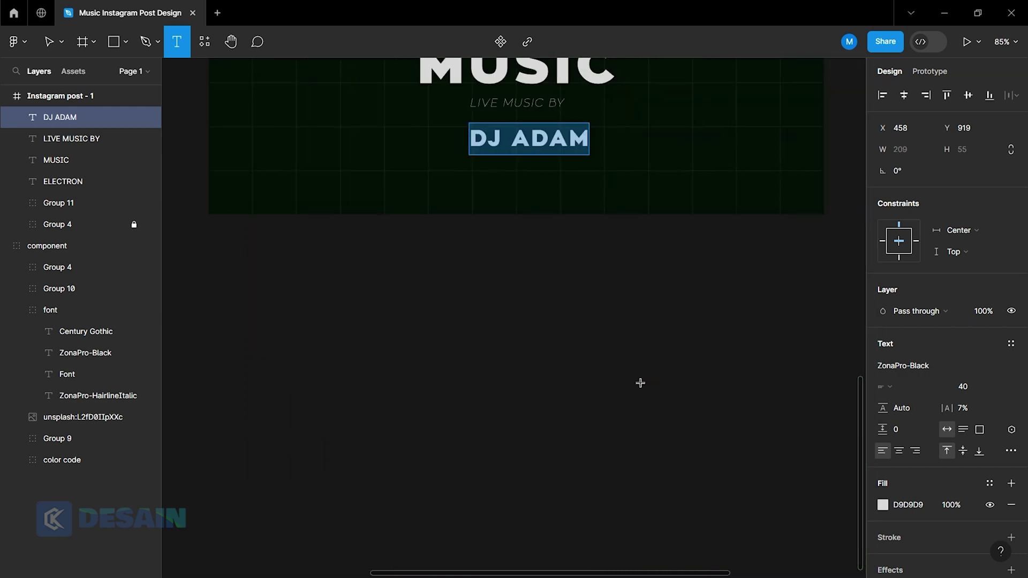
{"action": "scroll", "coordinate": [640, 383], "scroll_direction": "up", "scroll_amount": 3}
{"action": "left_click", "coordinate": [578, 420]}
{"action": "scroll", "coordinate": [579, 407], "scroll_direction": "up", "scroll_amount": 4}
Try left-aligning MUSIC with ELECTRON, then return MUSIC to the centre.
{"action": "left_click", "coordinate": [573, 388]}
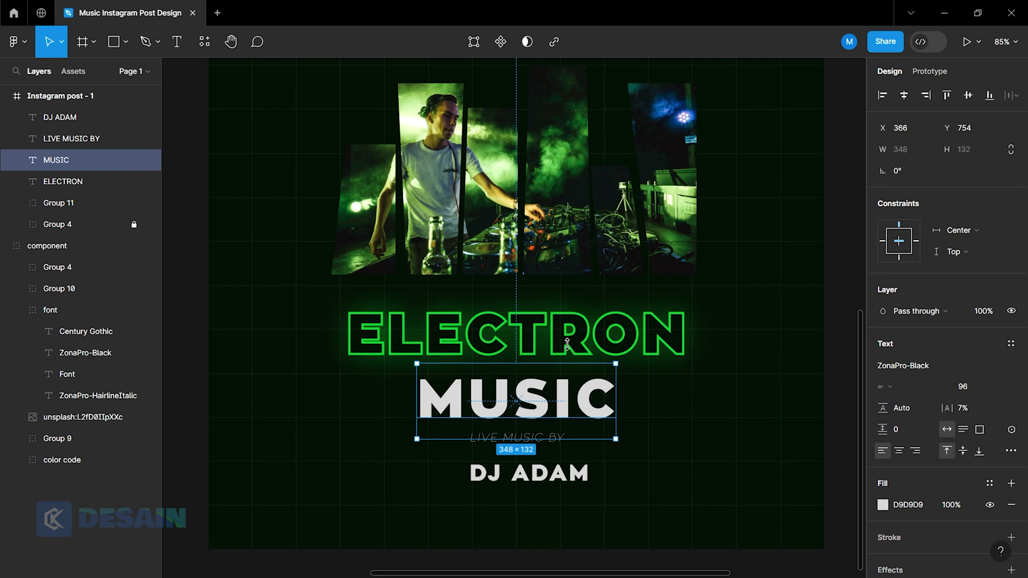
{"action": "left_click", "coordinate": [567, 343], "text": "shift"}
{"action": "left_click", "coordinate": [893, 97]}
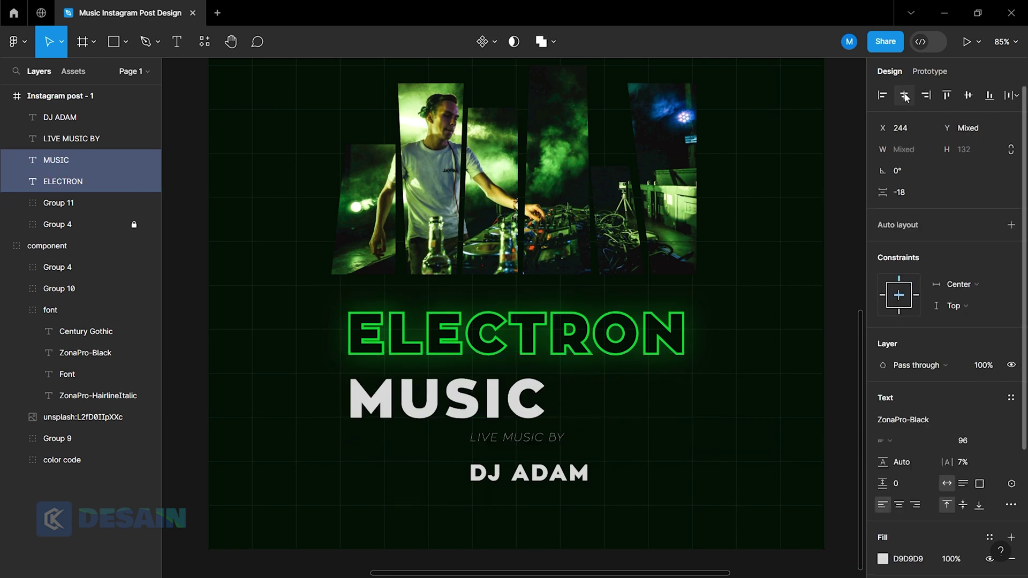
{"action": "left_click", "coordinate": [834, 251]}
Move LIVE MUSIC BY down so it sits just above DJ ADAM.
{"action": "left_click", "coordinate": [552, 438]}
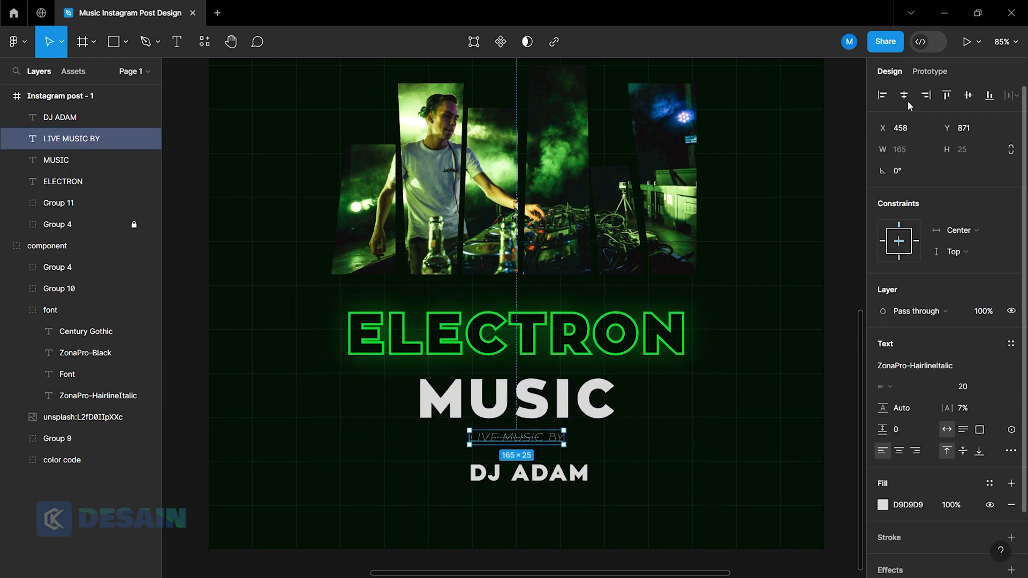
{"action": "left_click", "coordinate": [592, 471]}
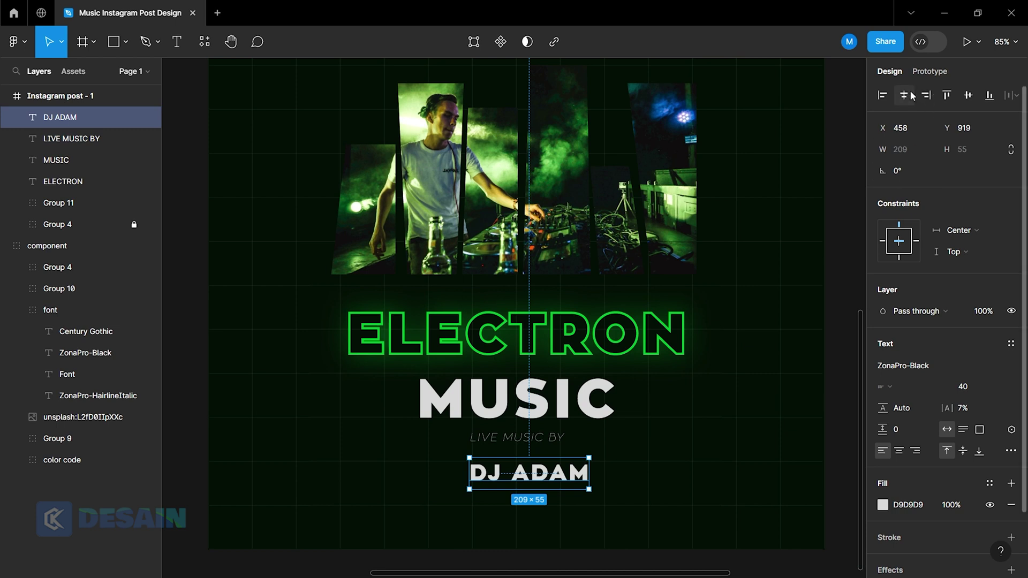
{"action": "left_click", "coordinate": [796, 317]}
{"action": "scroll", "coordinate": [798, 319], "scroll_direction": "down", "scroll_amount": 5}
{"action": "scroll", "coordinate": [641, 377], "scroll_direction": "up", "scroll_amount": 4}
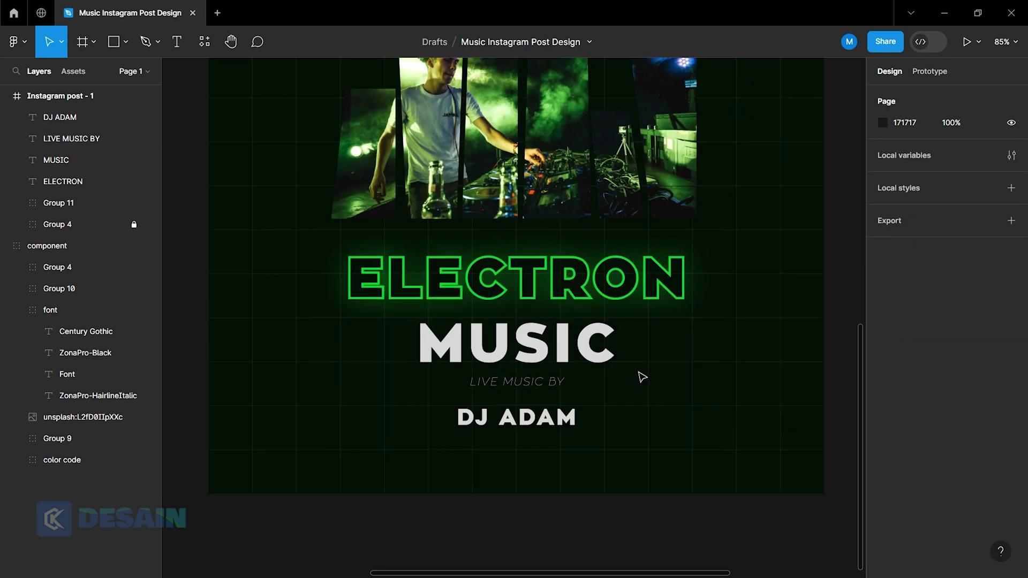
{"action": "left_click_drag", "start_coordinate": [539, 388], "coordinate": [539, 401]}
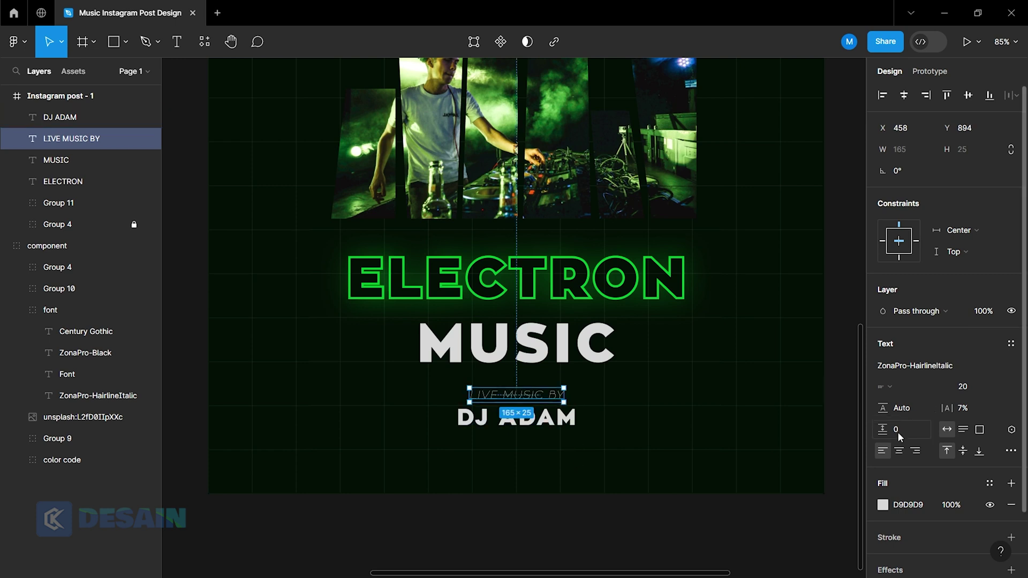
Change the LIVE MUSIC BY font to ZonaPro-LightItalic.
{"action": "left_click", "coordinate": [891, 368]}
{"action": "scroll", "coordinate": [775, 426], "scroll_direction": "down", "scroll_amount": 1}
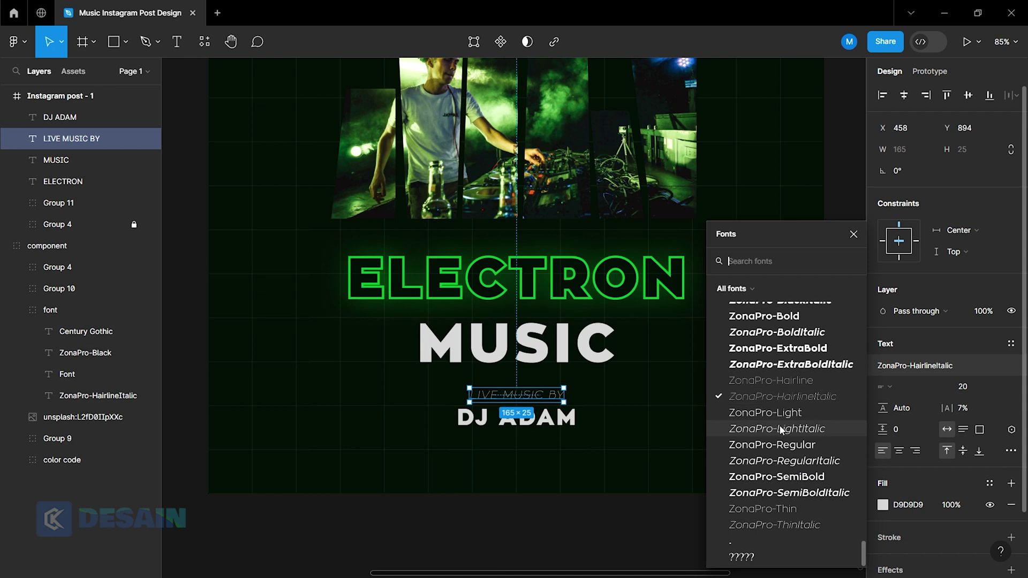
{"action": "left_click", "coordinate": [780, 430]}
{"action": "left_click", "coordinate": [603, 452]}
{"action": "scroll", "coordinate": [523, 452], "scroll_direction": "up", "scroll_amount": 3}
{"action": "scroll", "coordinate": [551, 412], "scroll_direction": "up", "scroll_amount": 2}
{"action": "scroll", "coordinate": [562, 428], "scroll_direction": "down", "scroll_amount": 1}
{"action": "scroll", "coordinate": [574, 452], "scroll_direction": "down", "scroll_amount": 2}
{"action": "scroll", "coordinate": [575, 445], "scroll_direction": "down", "scroll_amount": 2}
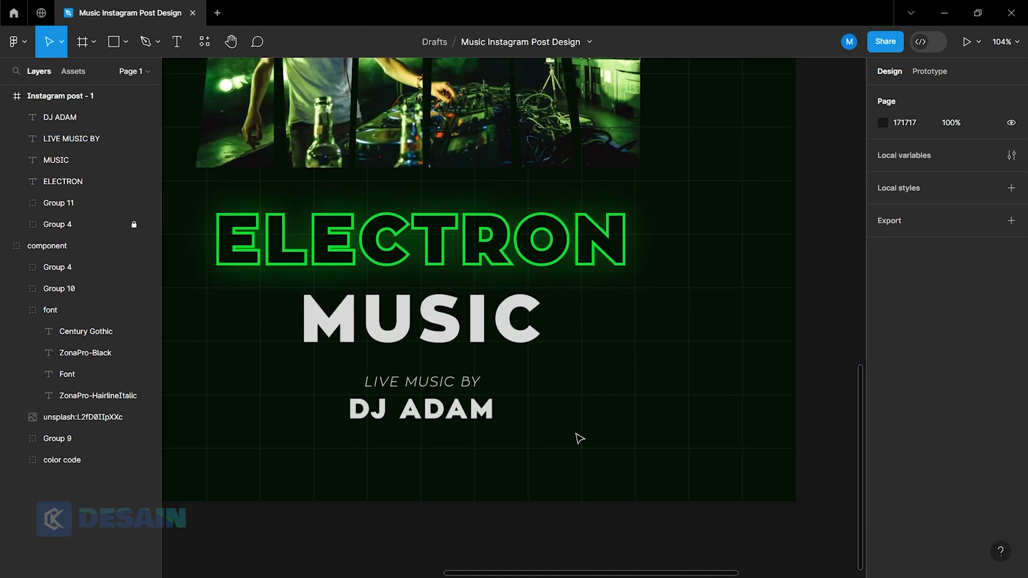
Duplicate DJ ADAM to its right as SUNDAY at font size 30.
{"action": "left_click", "coordinate": [464, 421]}
{"action": "left_click_drag", "start_coordinate": [463, 420], "coordinate": [615, 420]}
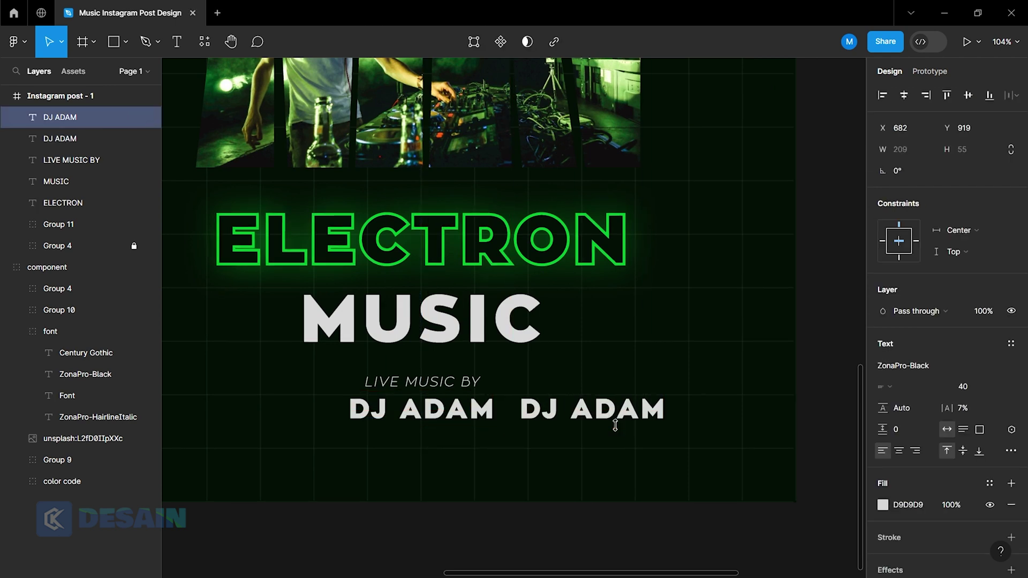
{"action": "double_click", "coordinate": [614, 424]}
{"action": "type", "text": "SUNDAY"}
{"action": "key", "text": "Escape"}
{"action": "key", "text": "Escape"}
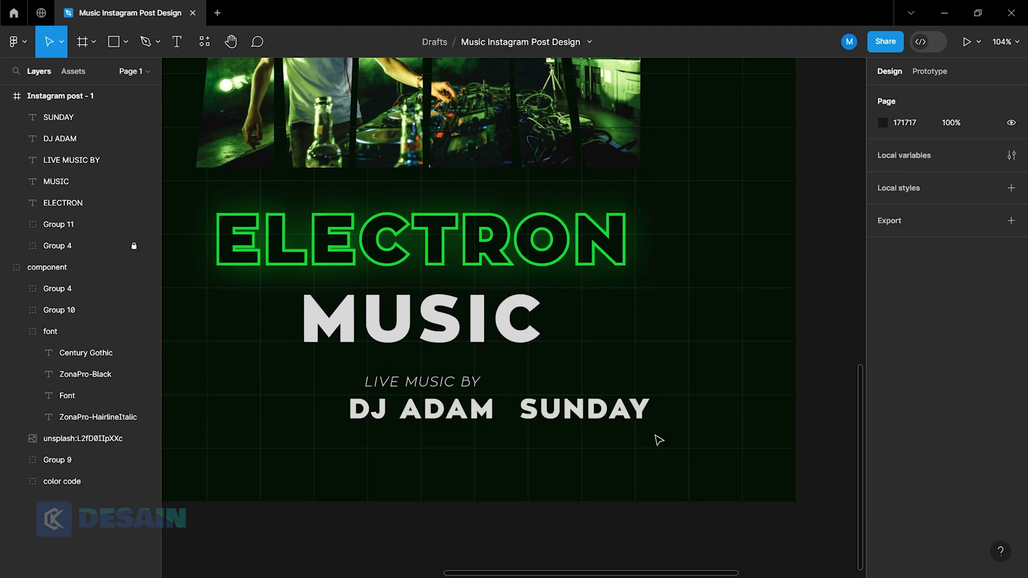
{"action": "left_click", "coordinate": [624, 425]}
{"action": "type", "text": "30"}
{"action": "key", "text": "Return"}
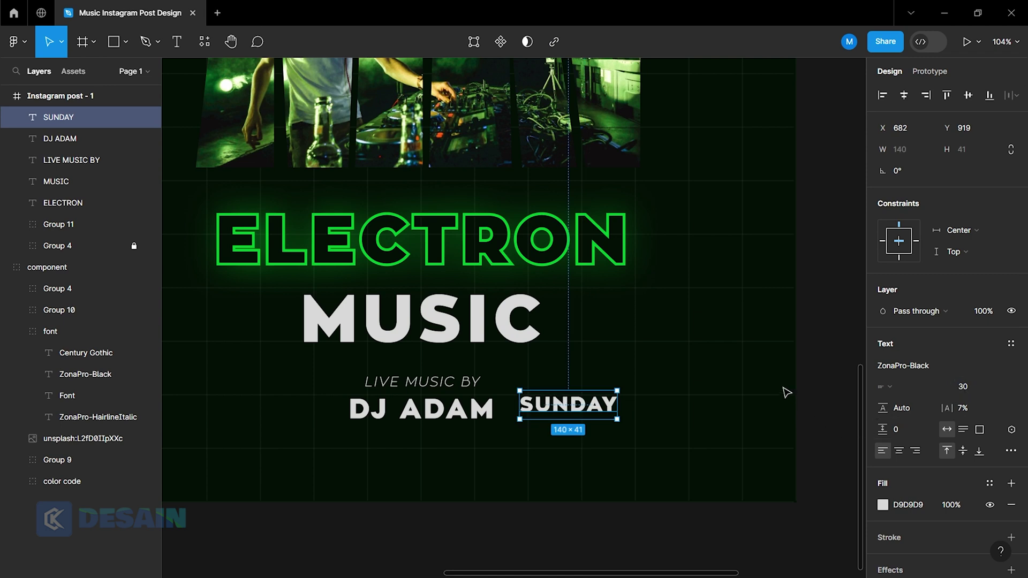
Duplicate SUNDAY upward and retype it as 9PM at font size 64.
{"action": "left_click_drag", "start_coordinate": [568, 408], "coordinate": [568, 389]}
{"action": "key", "text": "Return"}
{"action": "type", "text": "9PM"}
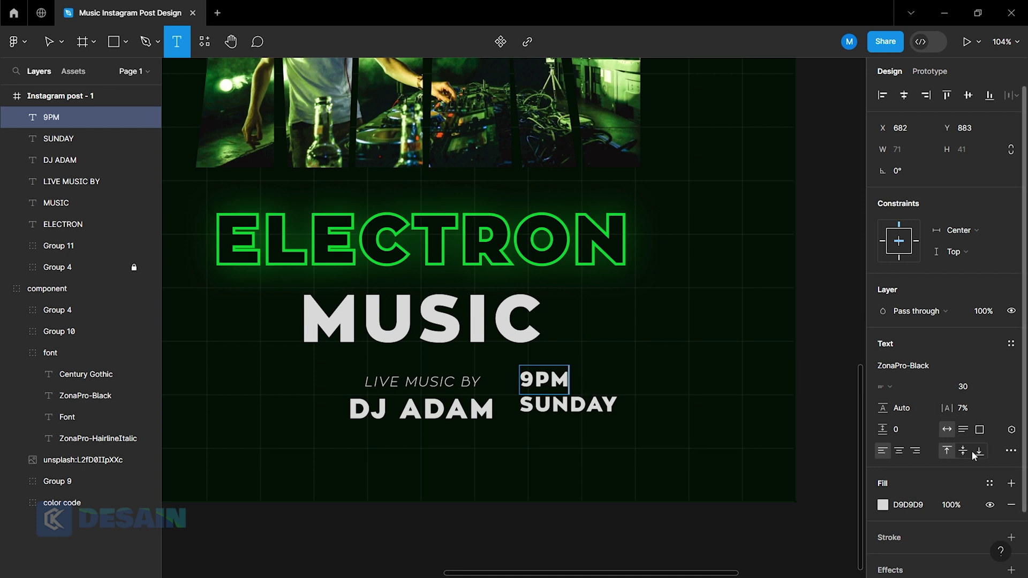
{"action": "left_click", "coordinate": [963, 386]}
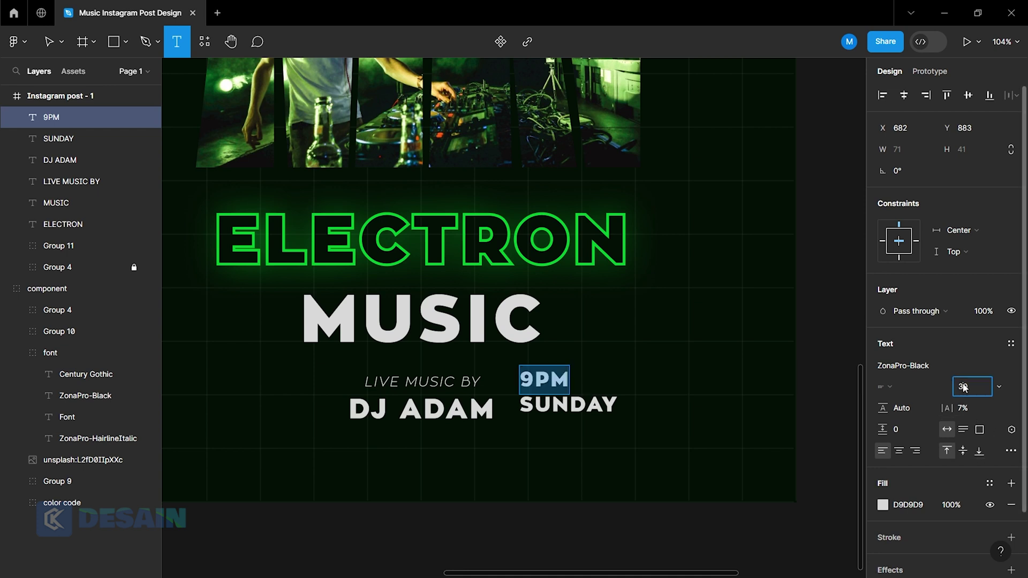
{"action": "type", "text": "64"}
{"action": "key", "text": "Return"}
{"action": "key", "text": "Escape"}
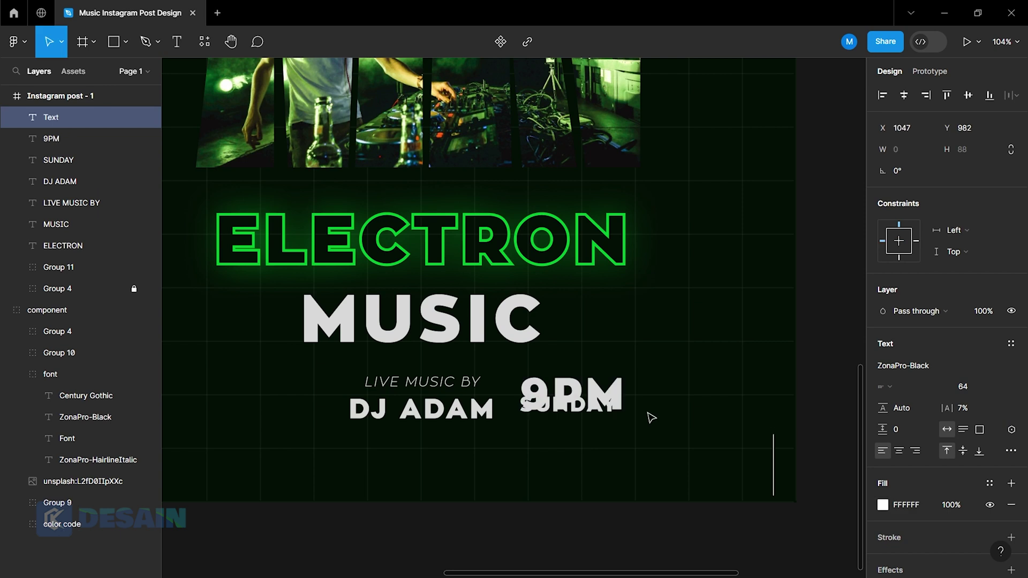
Move 9PM up so it sits directly above SUNDAY.
{"action": "left_click_drag", "start_coordinate": [613, 389], "coordinate": [613, 374]}
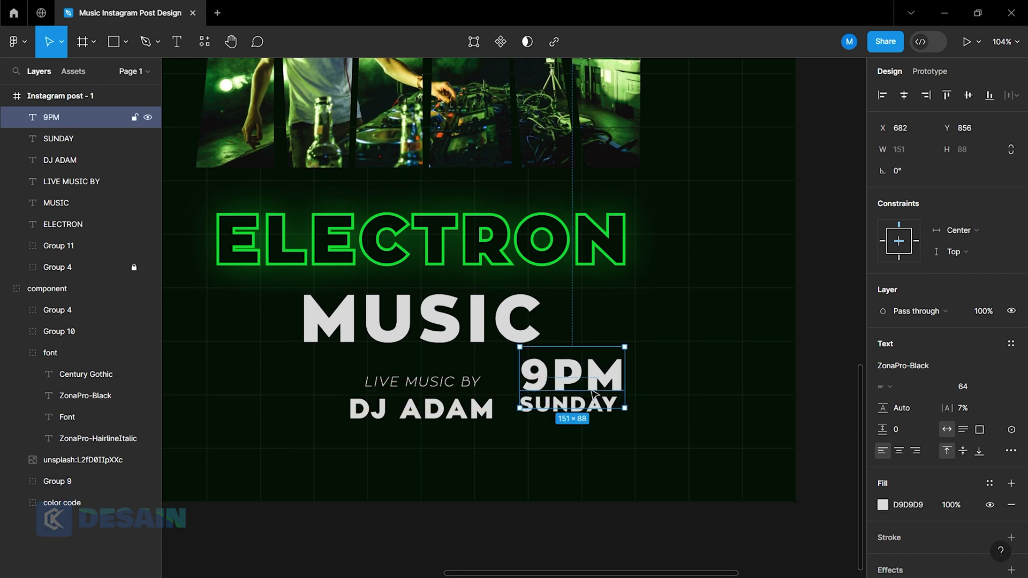
{"action": "scroll", "coordinate": [593, 397], "scroll_direction": "up", "scroll_amount": 5, "text": "ctrl"}
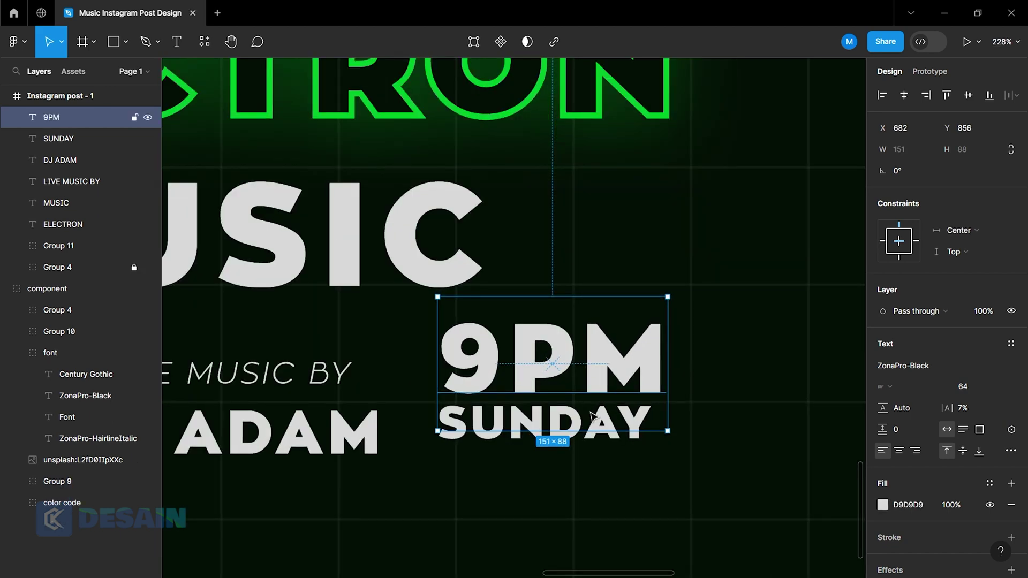
{"action": "left_click", "coordinate": [614, 447]}
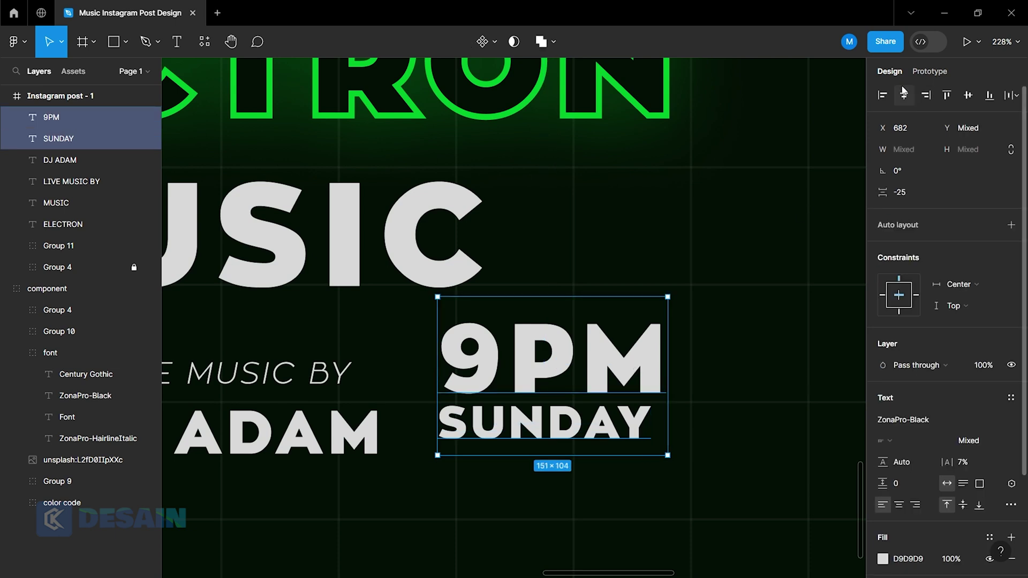
{"action": "key", "text": "Escape"}
{"action": "scroll", "coordinate": [803, 309], "scroll_direction": "down", "scroll_amount": 5}
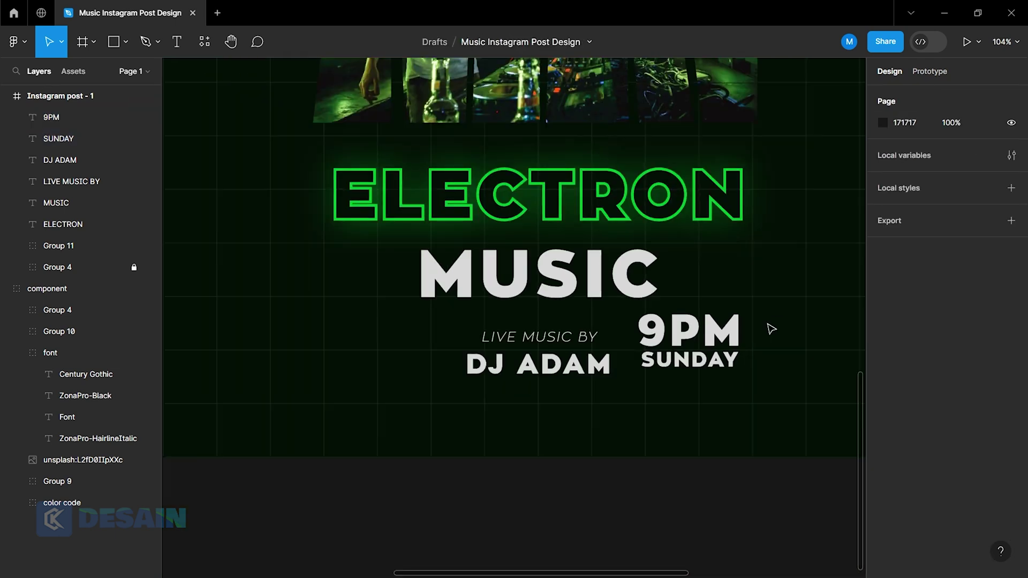
{"action": "scroll", "coordinate": [771, 329], "scroll_direction": "right", "scroll_amount": 2}
Retype the left copy of 9PM as '28 NOV'.
{"action": "mouse_move", "coordinate": [639, 378]}
{"action": "left_mouse_down"}
{"action": "mouse_move", "coordinate": [589, 340]}
{"action": "mouse_move", "coordinate": [271, 343]}
{"action": "left_mouse_up"}
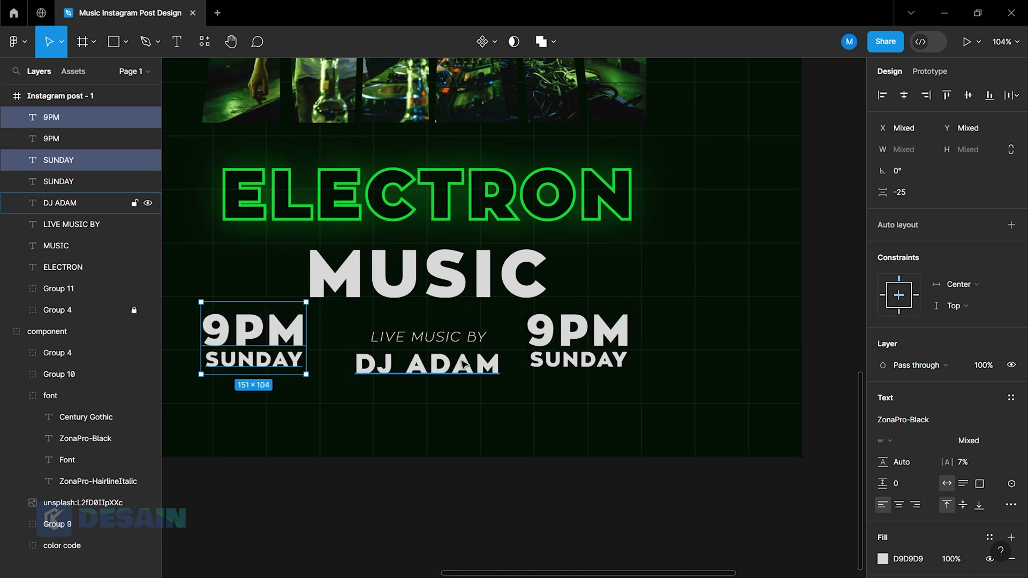
{"action": "scroll", "coordinate": [403, 426], "scroll_direction": "left", "scroll_amount": 4}
{"action": "key", "text": "t"}
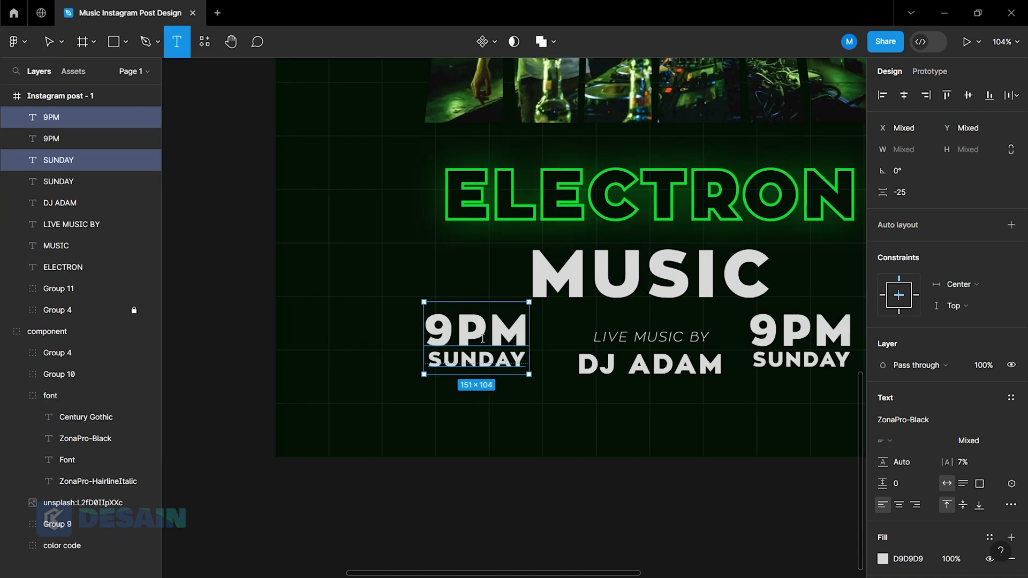
{"action": "left_click", "coordinate": [483, 336]}
{"action": "key", "text": "ctrl+a"}
{"action": "type", "text": "28 NOV"}
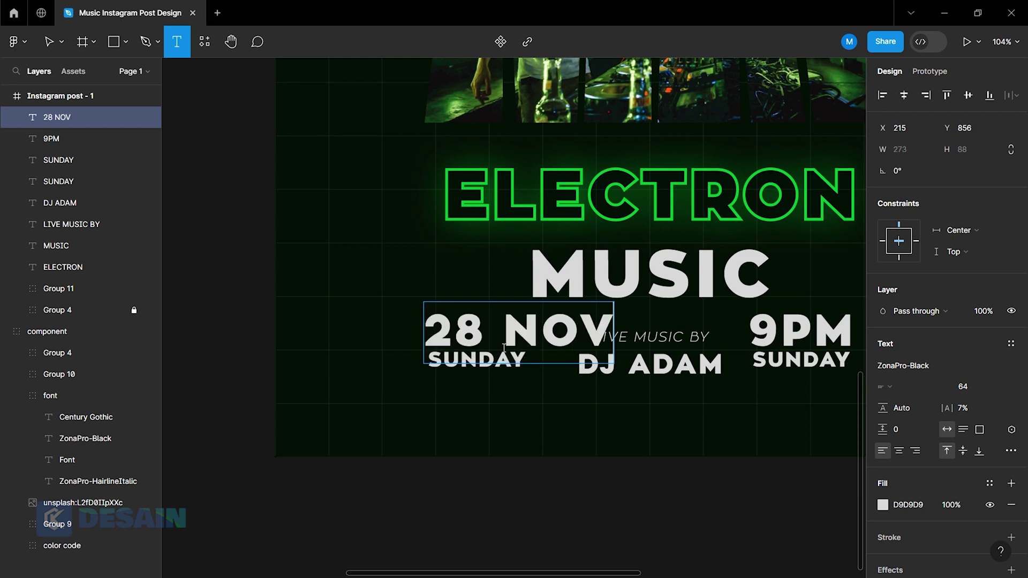
{"action": "key", "text": "ctrl+a"}
Set letter spacing to 0% on 28 NOV and DJ ADAM.
{"action": "left_click", "coordinate": [968, 406]}
{"action": "type", "text": "0"}
{"action": "key", "text": "Return"}
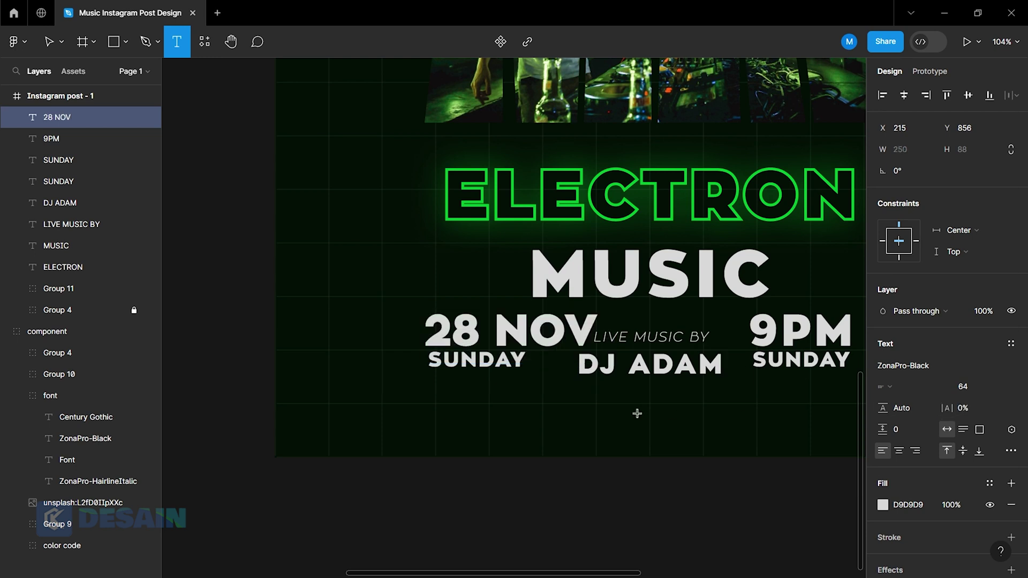
{"action": "left_click", "coordinate": [672, 367]}
{"action": "key", "text": "ctrl+a"}
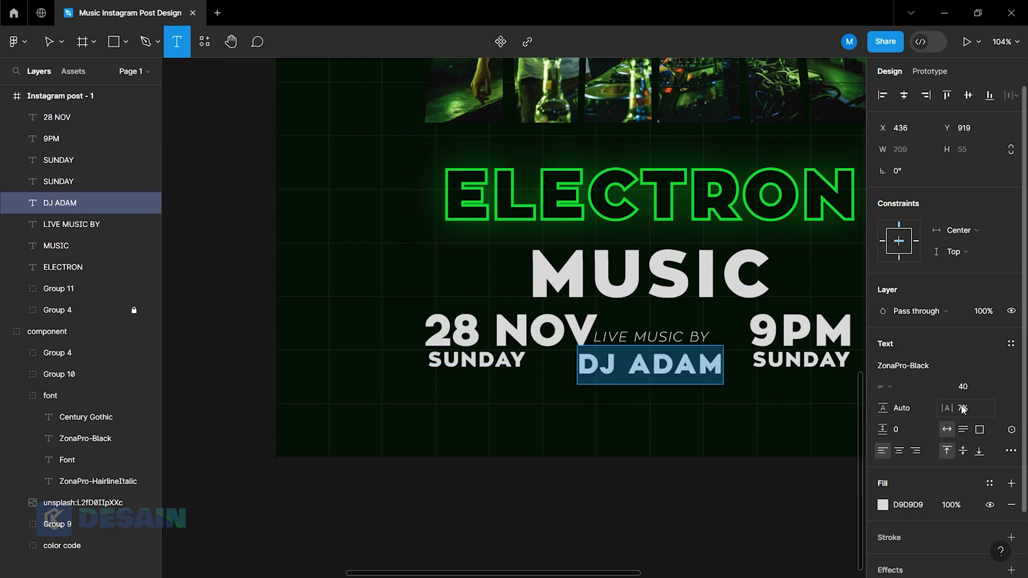
{"action": "type", "text": "0"}
{"action": "key", "text": "Return"}
Apply 0% letter spacing to the right SUNDAY, 9PM and the left SUNDAY.
{"action": "left_click", "coordinate": [819, 367]}
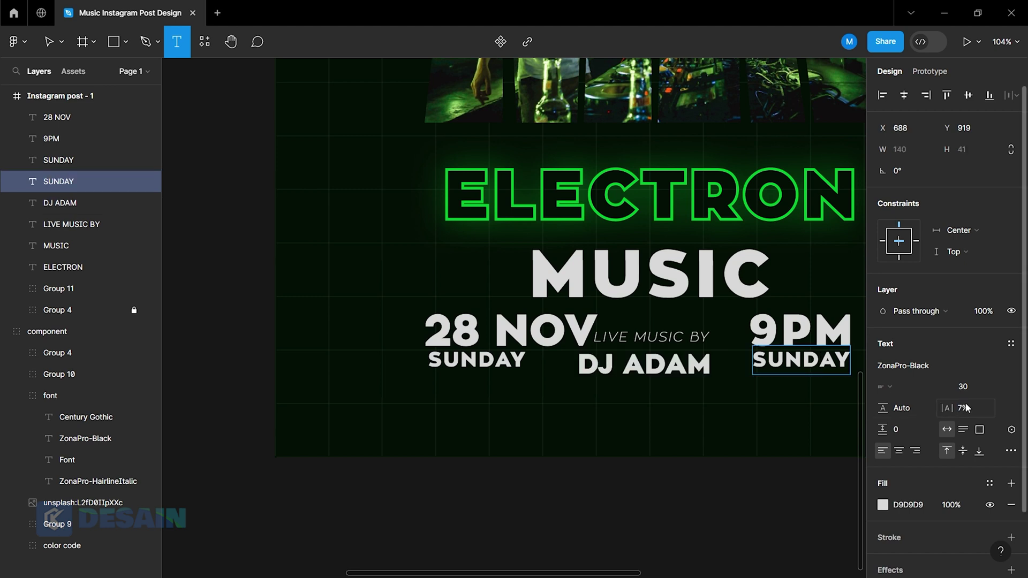
{"action": "key", "text": "Return"}
{"action": "key", "text": "Escape"}
{"action": "key", "text": "shift+Tab"}
{"action": "key", "text": "shift+Tab"}
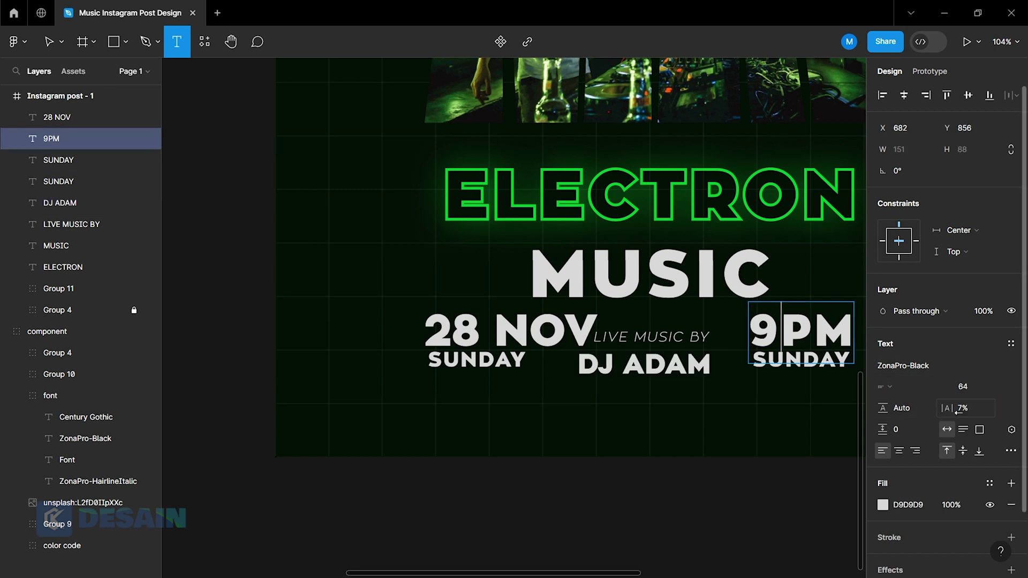
{"action": "key", "text": "Return"}
{"action": "left_click", "coordinate": [460, 370]}
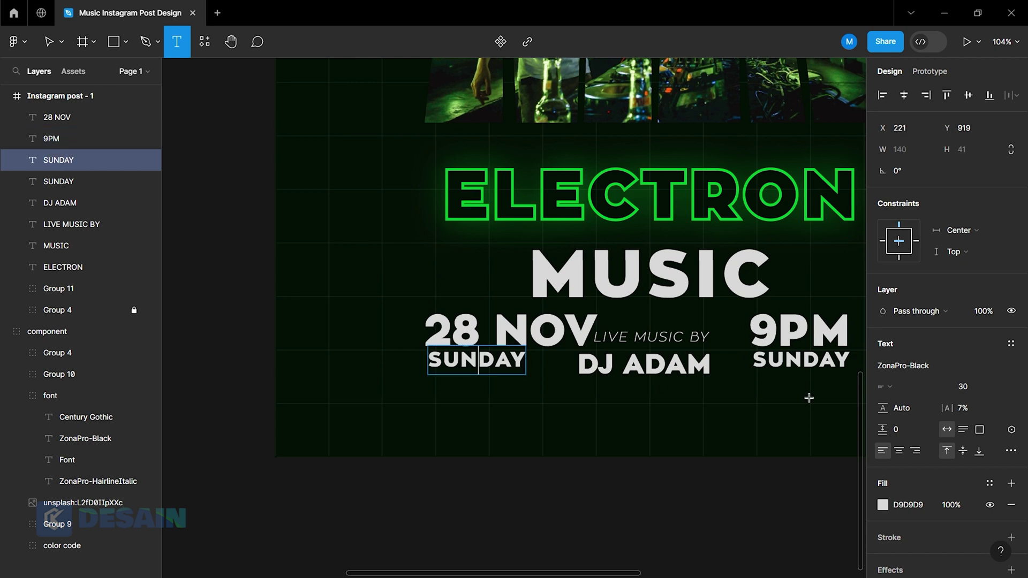
{"action": "left_click", "coordinate": [964, 408]}
{"action": "type", "text": "0"}
{"action": "key", "text": "Return"}
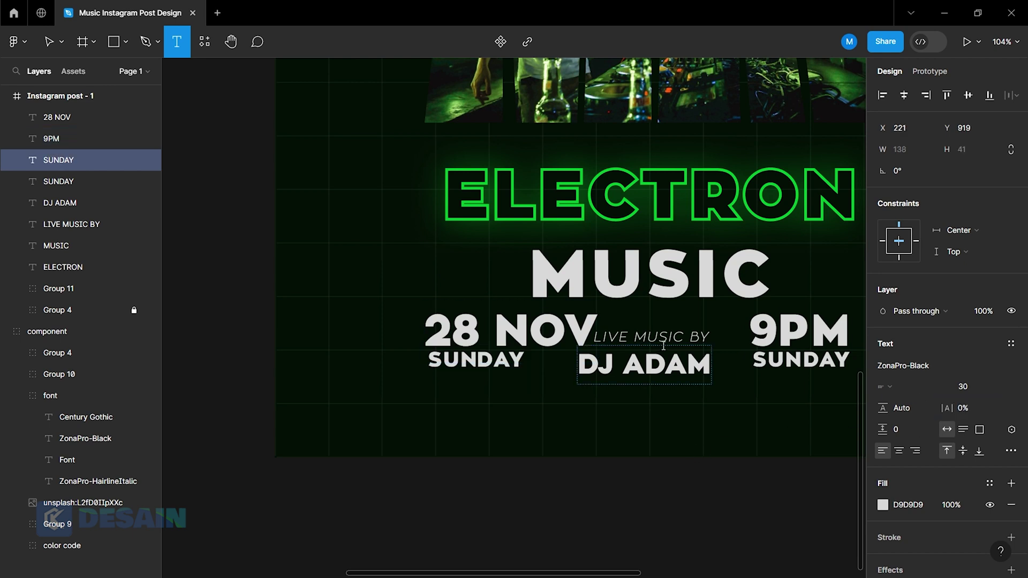
{"action": "left_click", "coordinate": [667, 337]}
{"action": "key", "text": "Escape"}
{"action": "key", "text": "Escape"}
{"action": "key", "text": "Escape"}
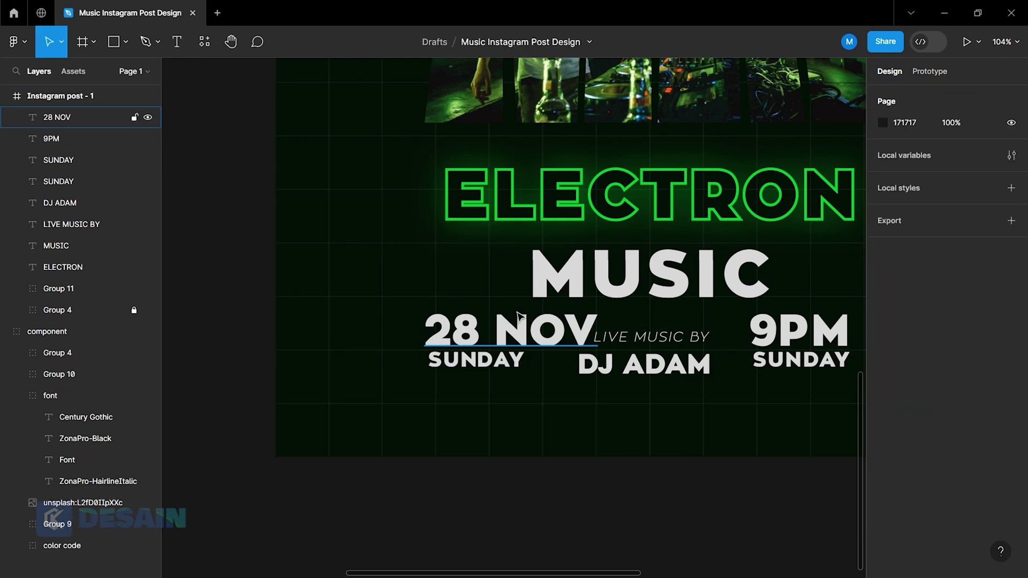
Trim 28 NOV down to just 28 and position it over the left SUNDAY.
{"action": "left_click", "coordinate": [538, 336]}
{"action": "left_click_drag", "start_coordinate": [538, 336], "coordinate": [507, 357]}
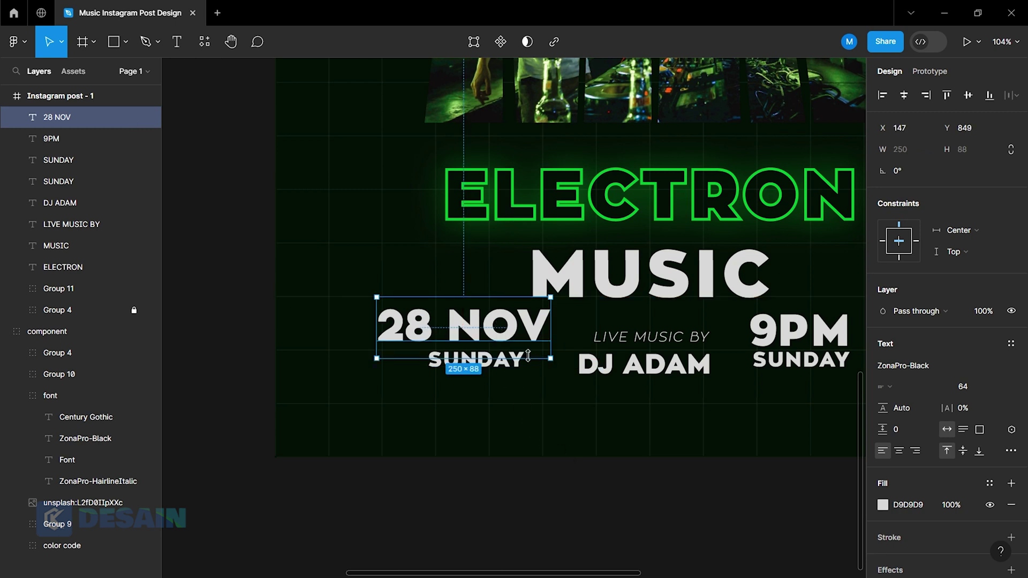
{"action": "double_click", "coordinate": [503, 329]}
{"action": "key", "text": "BackSpace"}
{"action": "key", "text": "Escape"}
{"action": "key", "text": "Escape"}
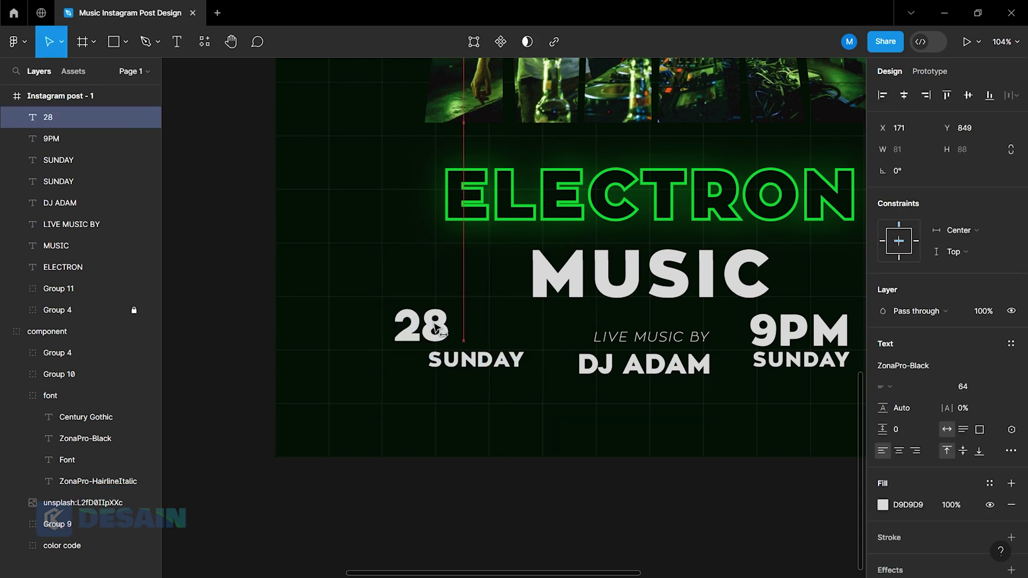
{"action": "left_click_drag", "start_coordinate": [405, 353], "coordinate": [478, 353]}
Retype the left SUNDAY as NOV and centre it horizontally with 28.
{"action": "left_click", "coordinate": [518, 364]}
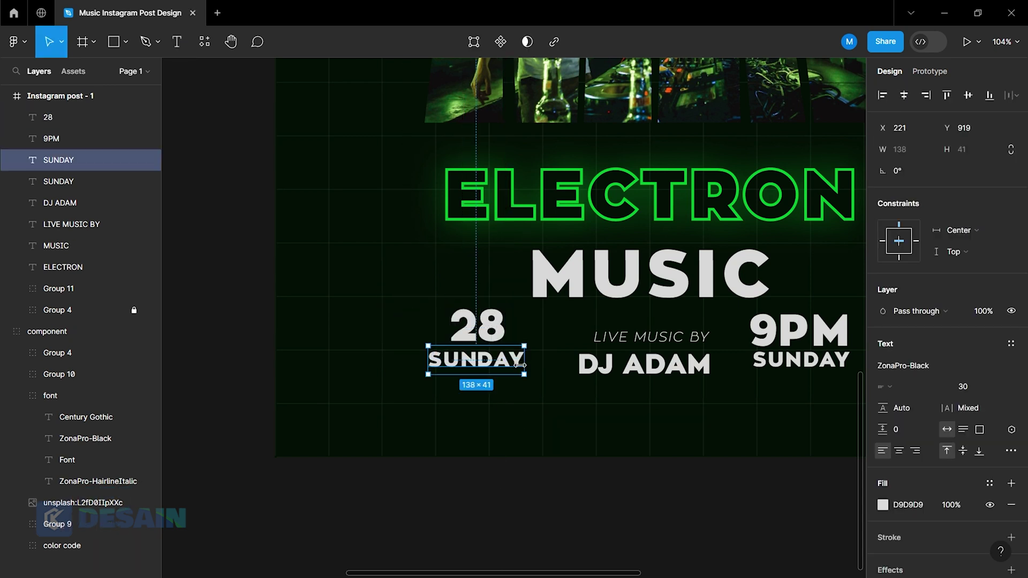
{"action": "double_click", "coordinate": [520, 364]}
{"action": "type", "text": "NOV"}
{"action": "key", "text": "Escape"}
{"action": "key", "text": "Escape"}
{"action": "left_click", "coordinate": [80, 160]}
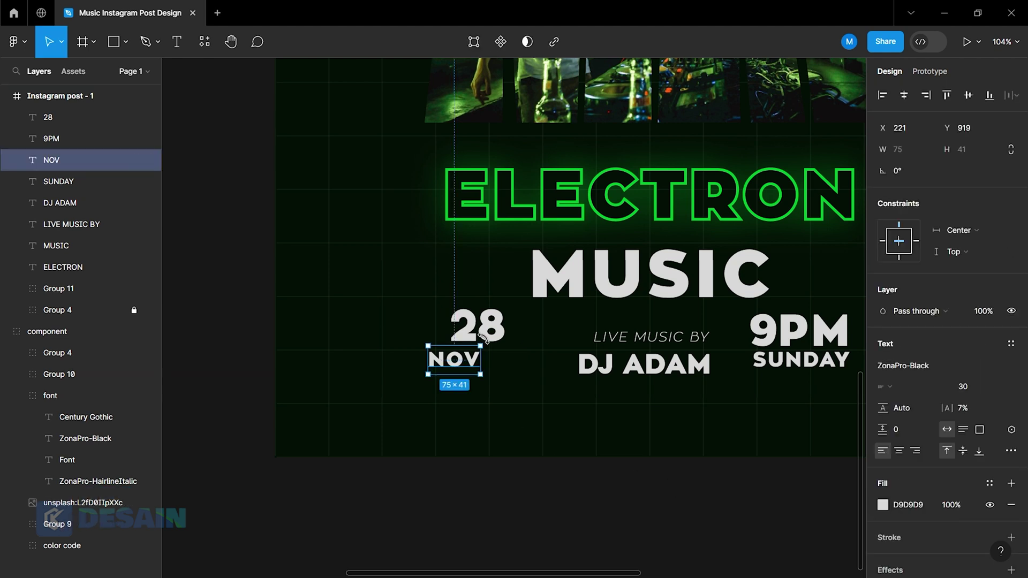
{"action": "left_click", "coordinate": [485, 337], "text": "shift"}
{"action": "left_click", "coordinate": [903, 94]}
{"action": "left_click", "coordinate": [588, 483]}
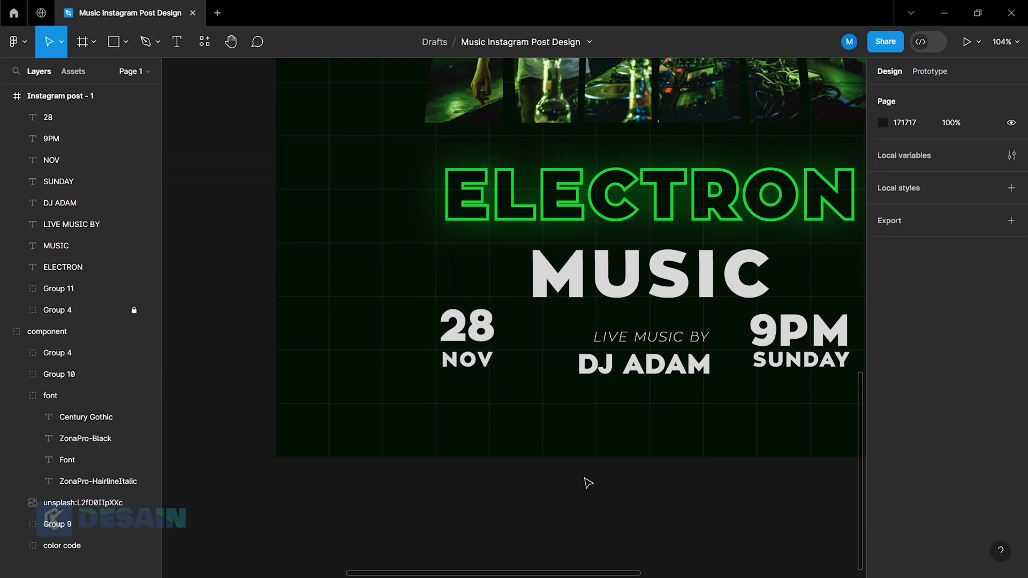
{"action": "scroll", "coordinate": [525, 431], "scroll_direction": "right", "scroll_amount": 4}
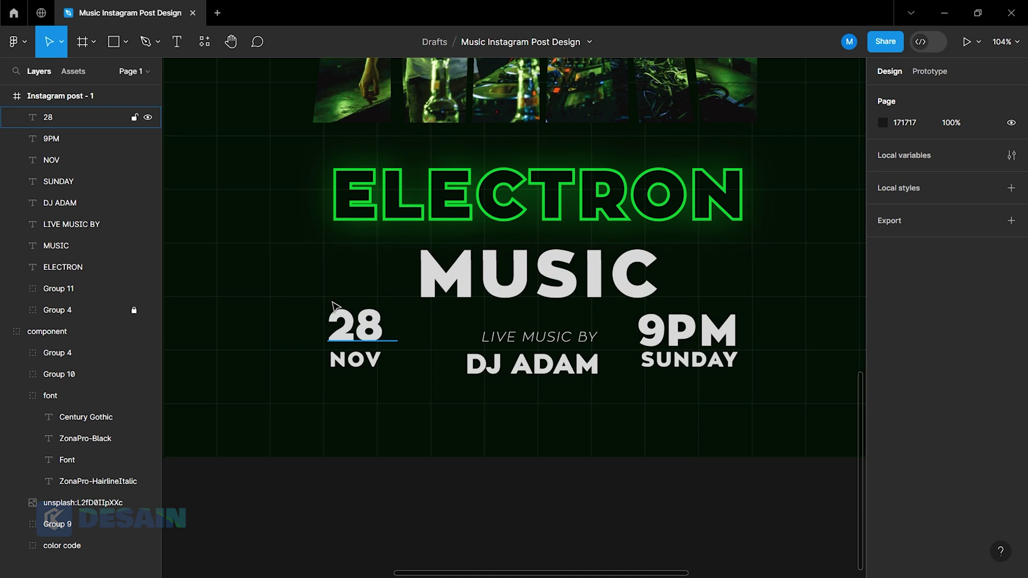
Move the photo collage, ELECTRON and MUSIC upward, MUSIC closer to ELECTRON.
{"action": "scroll", "coordinate": [402, 379], "scroll_direction": "down", "scroll_amount": 2}
{"action": "scroll", "coordinate": [409, 374], "scroll_direction": "down", "scroll_amount": 3}
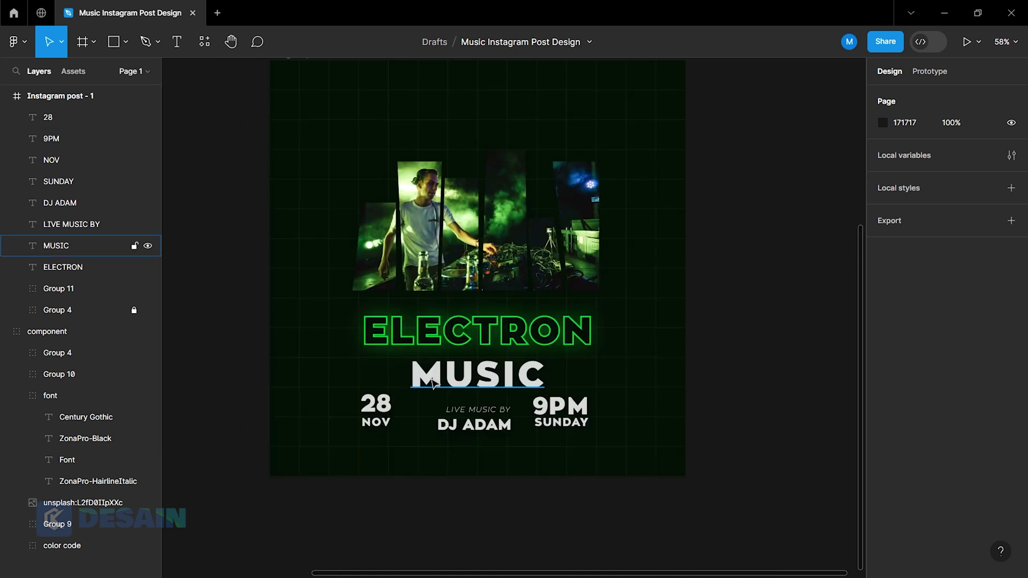
{"action": "scroll", "coordinate": [470, 367], "scroll_direction": "up", "scroll_amount": 3}
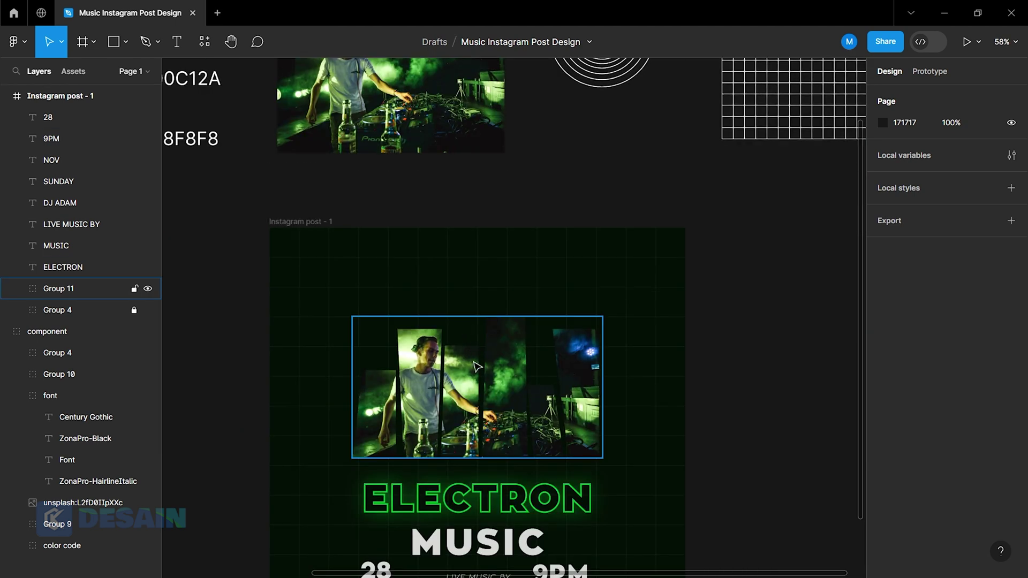
{"action": "left_click_drag", "start_coordinate": [477, 367], "coordinate": [476, 337]}
{"action": "scroll", "coordinate": [550, 410], "scroll_direction": "down", "scroll_amount": 2}
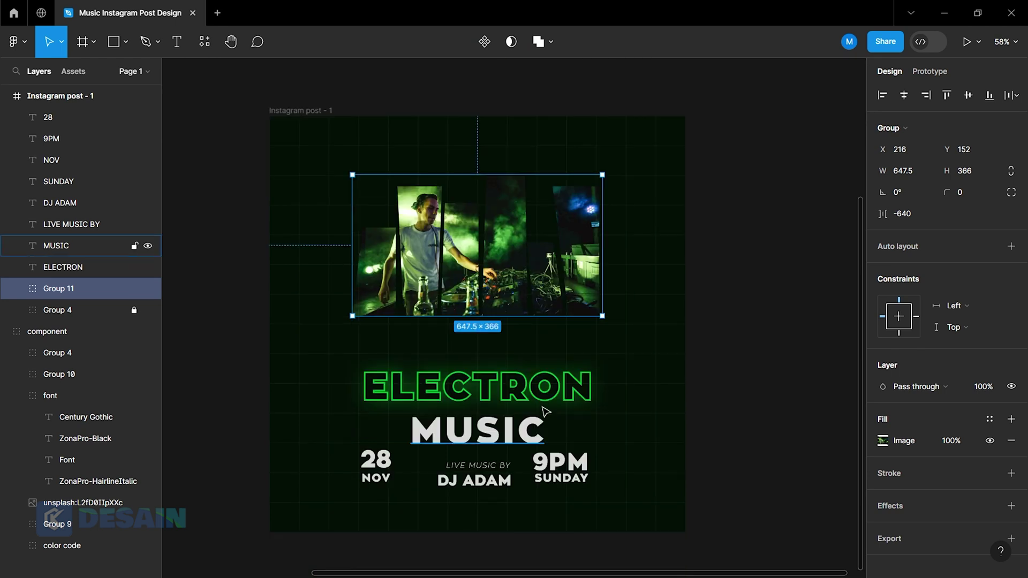
{"action": "left_click_drag", "start_coordinate": [533, 392], "coordinate": [533, 370]}
{"action": "left_click", "coordinate": [505, 430]}
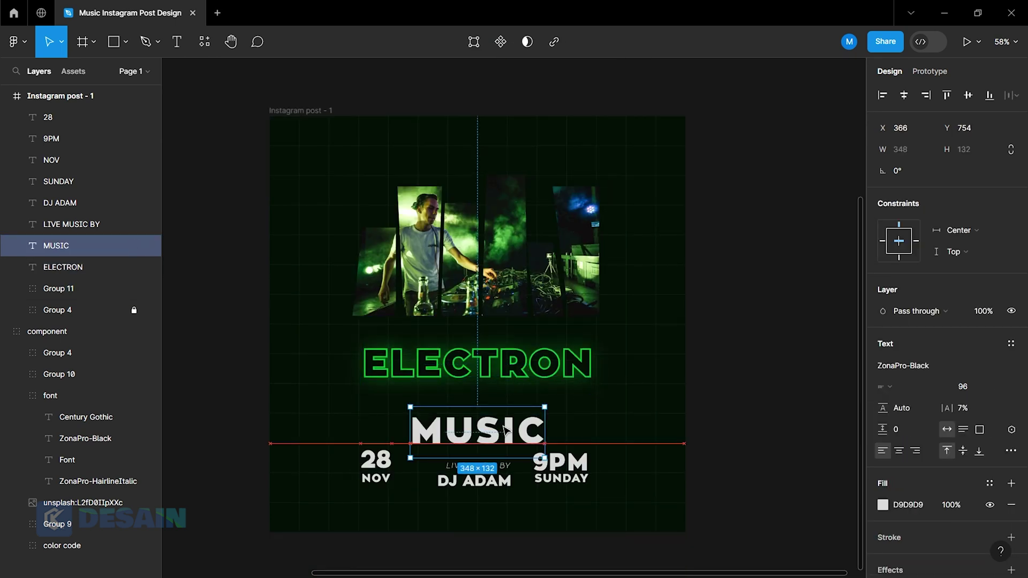
{"action": "left_click_drag", "start_coordinate": [505, 430], "coordinate": [505, 413]}
{"action": "left_click", "coordinate": [608, 417]}
{"action": "scroll", "coordinate": [474, 487], "scroll_direction": "up", "scroll_amount": 5}
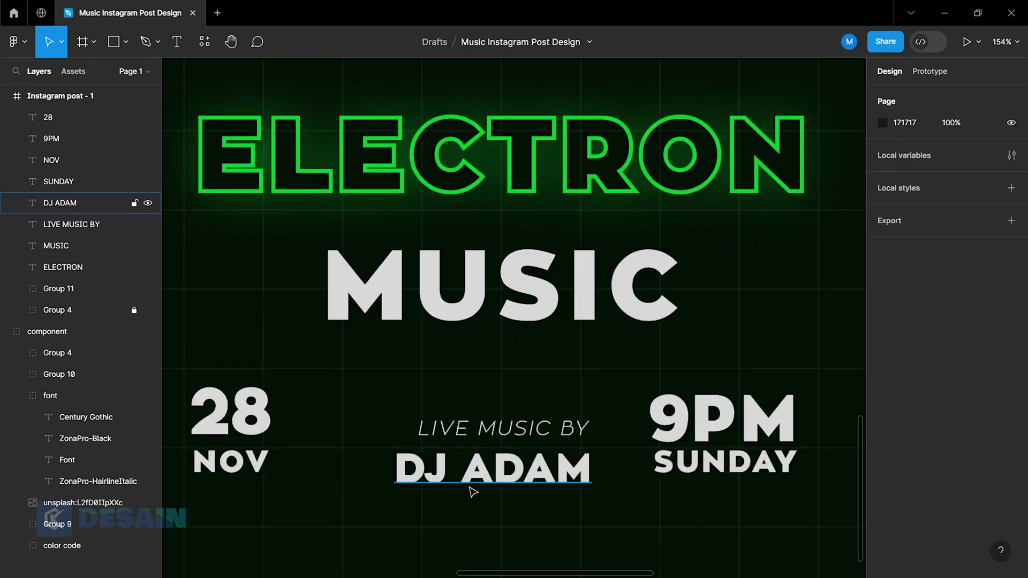
{"action": "scroll", "coordinate": [481, 471], "scroll_direction": "down", "scroll_amount": 2}
Raise LIVE MUSIC BY and DJ ADAM together by about 64 px.
{"action": "left_click", "coordinate": [527, 364]}
{"action": "left_click", "coordinate": [503, 319], "text": "shift"}
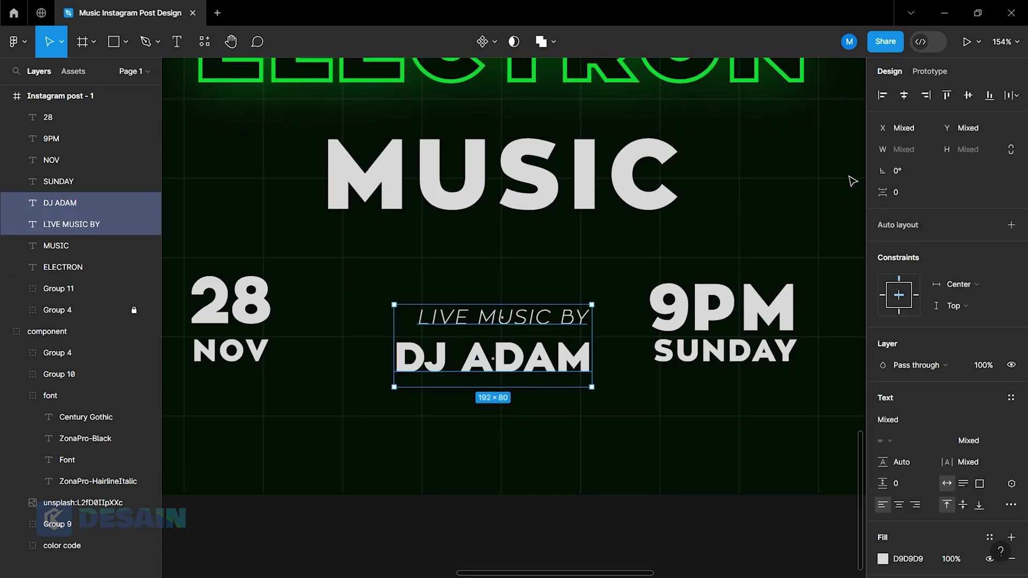
{"action": "left_click", "coordinate": [643, 467]}
{"action": "left_click", "coordinate": [530, 356]}
{"action": "left_click", "coordinate": [508, 317], "text": "shift"}
{"action": "mouse_move", "coordinate": [543, 362]}
{"action": "left_mouse_down"}
{"action": "mouse_move", "coordinate": [543, 328]}
{"action": "mouse_move", "coordinate": [543, 337]}
{"action": "left_mouse_up"}
{"action": "left_click", "coordinate": [569, 470]}
Select the 9PM and SUNDAY block together.
{"action": "scroll", "coordinate": [574, 469], "scroll_direction": "right", "scroll_amount": 2}
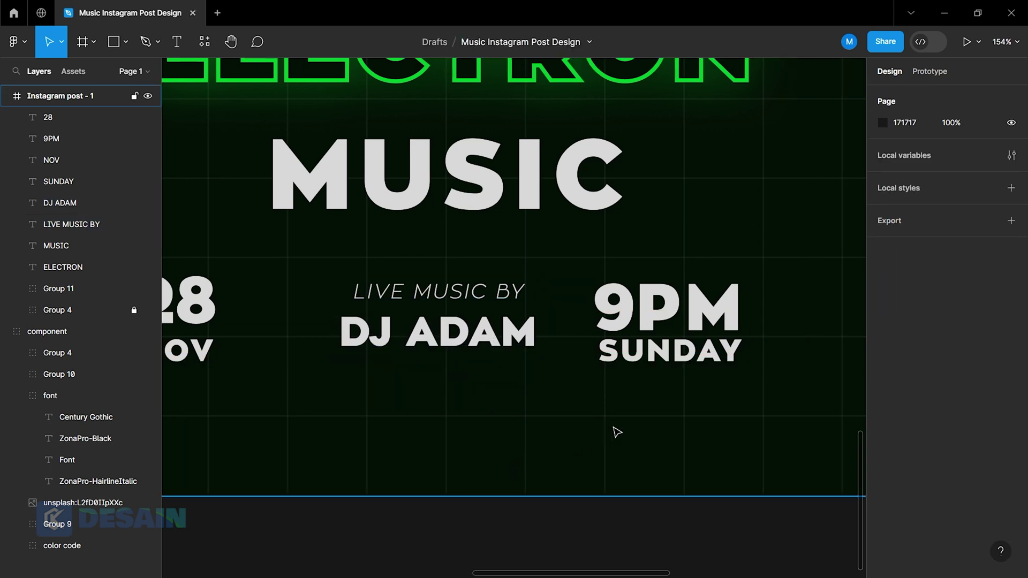
{"action": "mouse_move", "coordinate": [592, 259]}
{"action": "left_mouse_down"}
{"action": "mouse_move", "coordinate": [671, 359]}
{"action": "mouse_move", "coordinate": [718, 360]}
{"action": "left_mouse_up"}
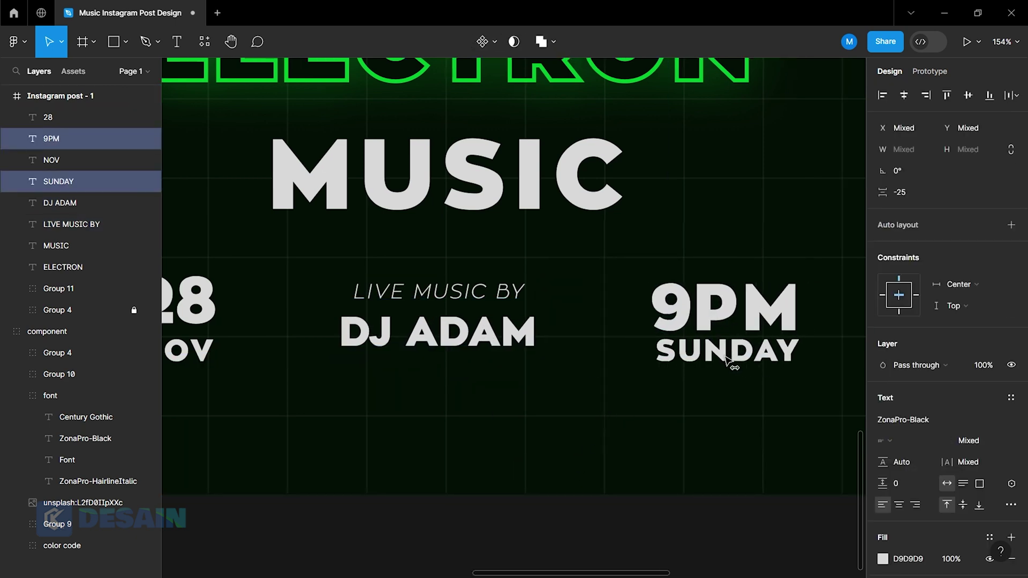
{"action": "scroll", "coordinate": [700, 395], "scroll_direction": "left", "scroll_amount": 4}
{"action": "scroll", "coordinate": [700, 394], "scroll_direction": "down", "scroll_amount": 1, "text": "ctrl"}
{"action": "scroll", "coordinate": [524, 367], "scroll_direction": "down", "scroll_amount": 2}
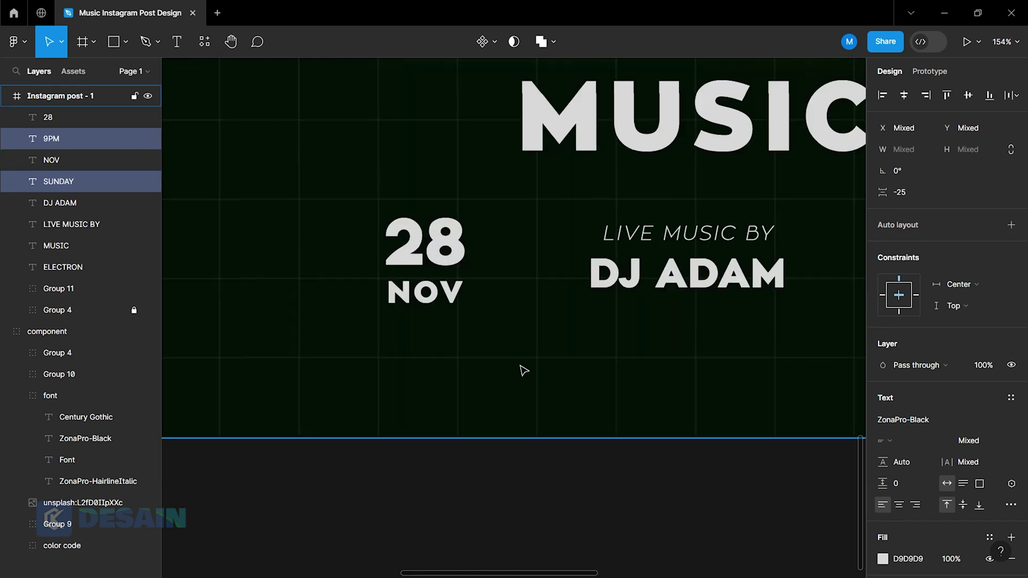
{"action": "scroll", "coordinate": [526, 376], "scroll_direction": "up", "scroll_amount": 1, "text": "ctrl"}
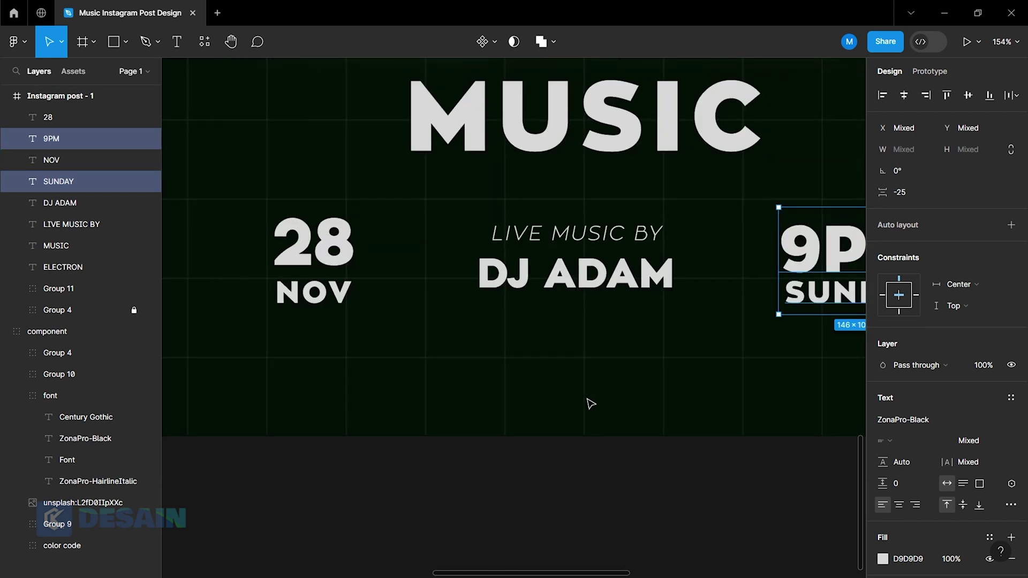
{"action": "left_click", "coordinate": [125, 42]}
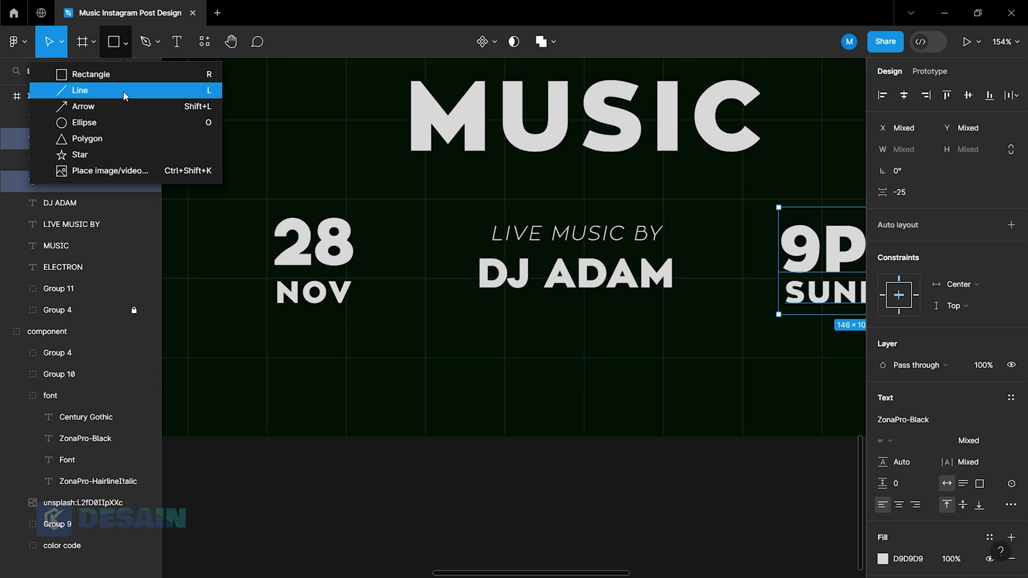
Draw a vertical line between DJ ADAM and 9PM with an off-white F8F8F8 stroke.
{"action": "left_click", "coordinate": [125, 91]}
{"action": "left_click_drag", "start_coordinate": [742, 199], "coordinate": [746, 320]}
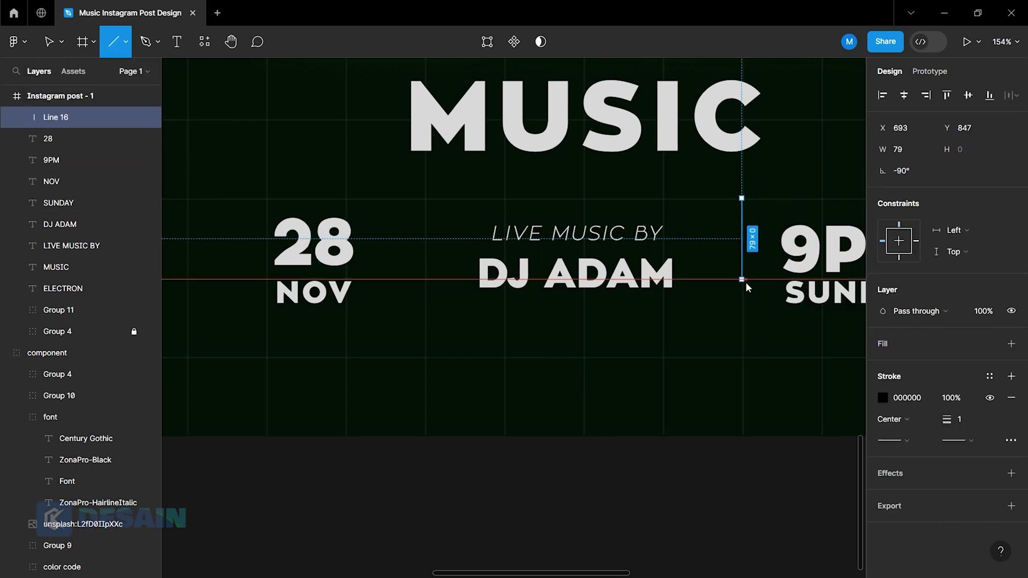
{"action": "left_click", "coordinate": [883, 397]}
{"action": "left_click", "coordinate": [725, 425]}
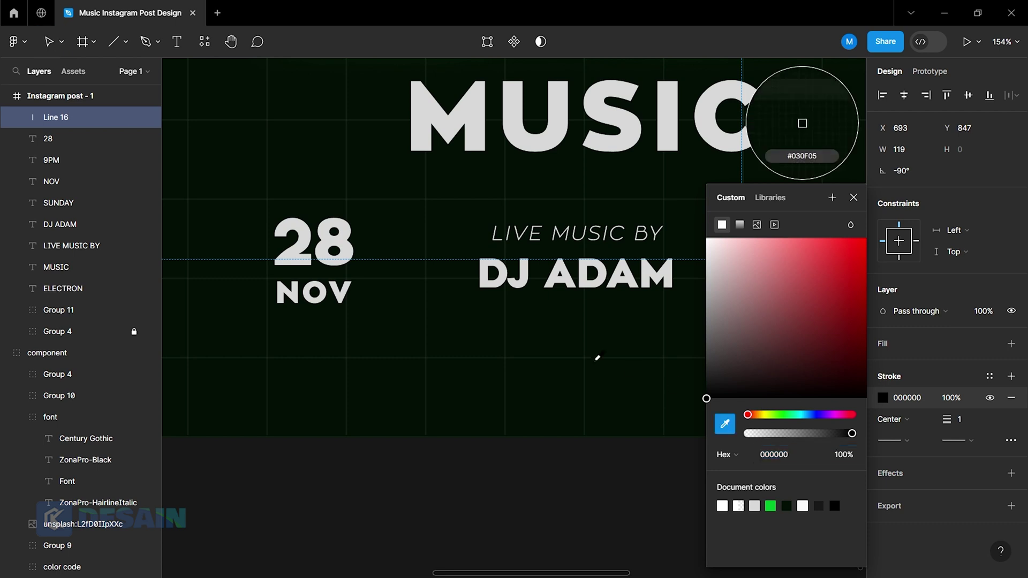
{"action": "scroll", "coordinate": [798, 129], "scroll_direction": "down", "scroll_amount": 5}
{"action": "scroll", "coordinate": [793, 107], "scroll_direction": "up", "scroll_amount": 8}
{"action": "scroll", "coordinate": [802, 124], "scroll_direction": "down", "scroll_amount": 1}
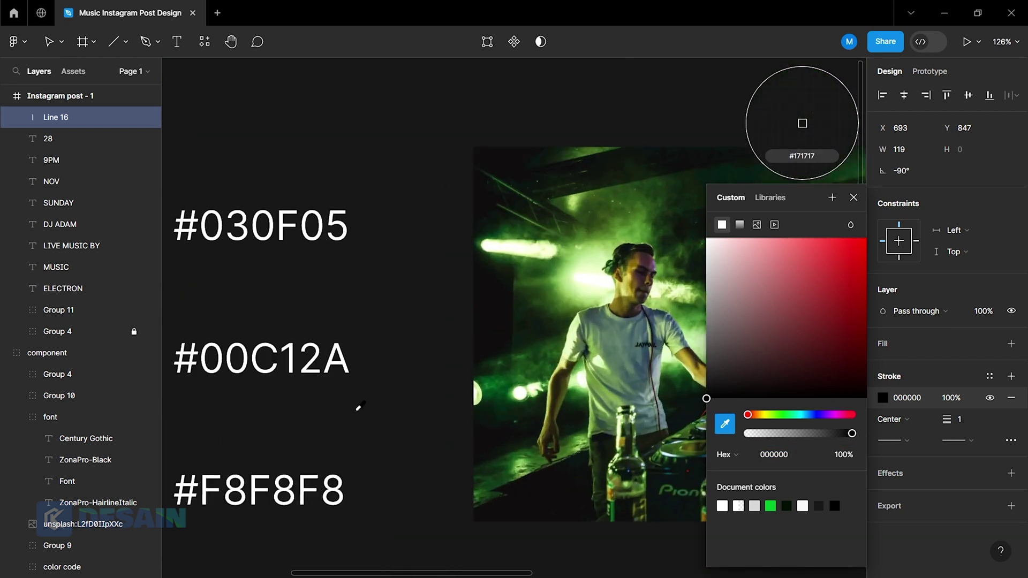
{"action": "scroll", "coordinate": [356, 407], "scroll_direction": "up", "scroll_amount": 3}
{"action": "left_click", "coordinate": [358, 475]}
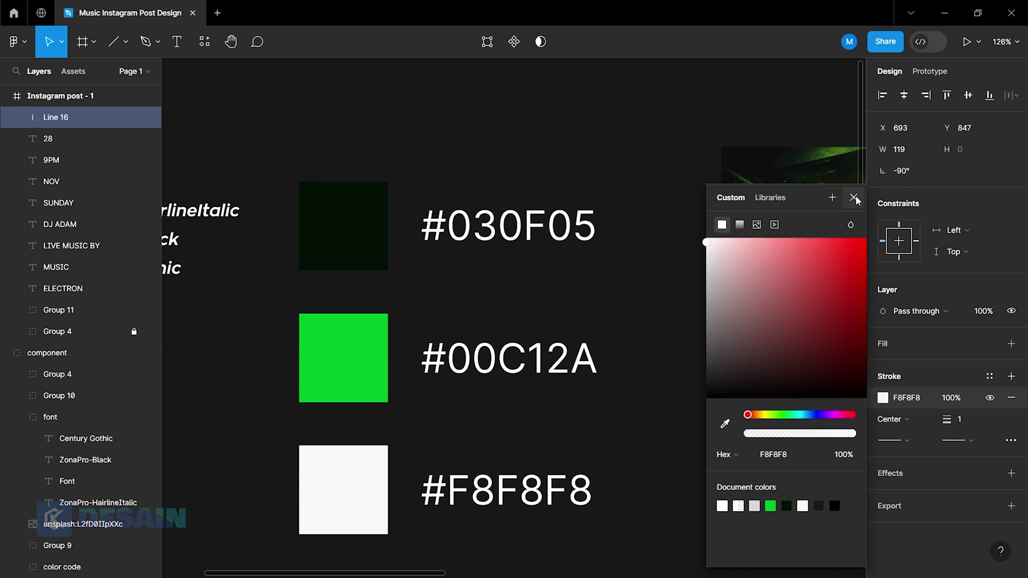
{"action": "left_click", "coordinate": [854, 197]}
Give the divider stroke weight 7 with round start and end caps.
{"action": "scroll", "coordinate": [677, 436], "scroll_direction": "down", "scroll_amount": 5}
{"action": "scroll", "coordinate": [589, 481], "scroll_direction": "right", "scroll_amount": 3}
{"action": "scroll", "coordinate": [514, 557], "scroll_direction": "up", "scroll_amount": 4}
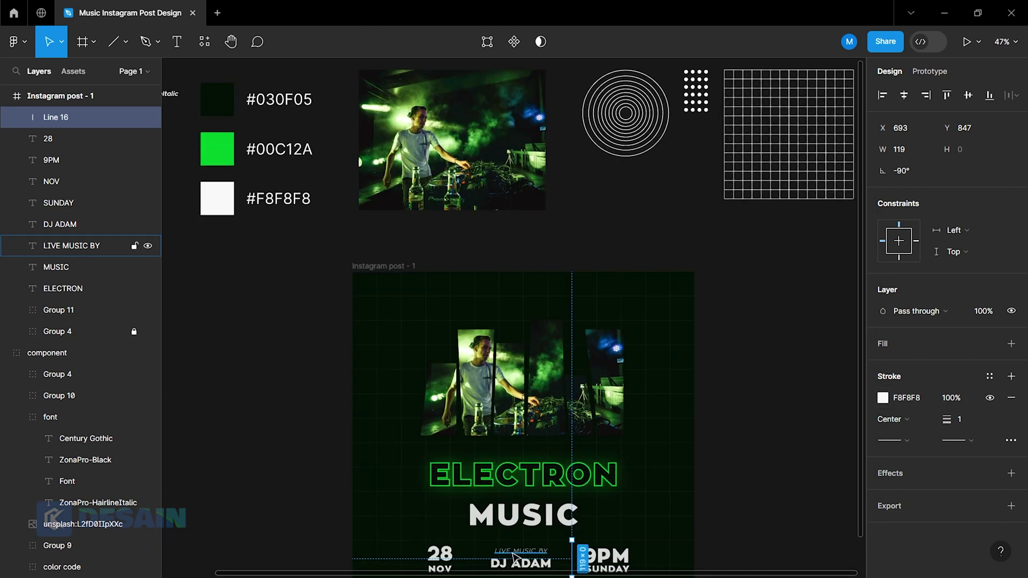
{"action": "scroll", "coordinate": [514, 536], "scroll_direction": "down", "scroll_amount": 4}
{"action": "scroll", "coordinate": [589, 353], "scroll_direction": "up", "scroll_amount": 5}
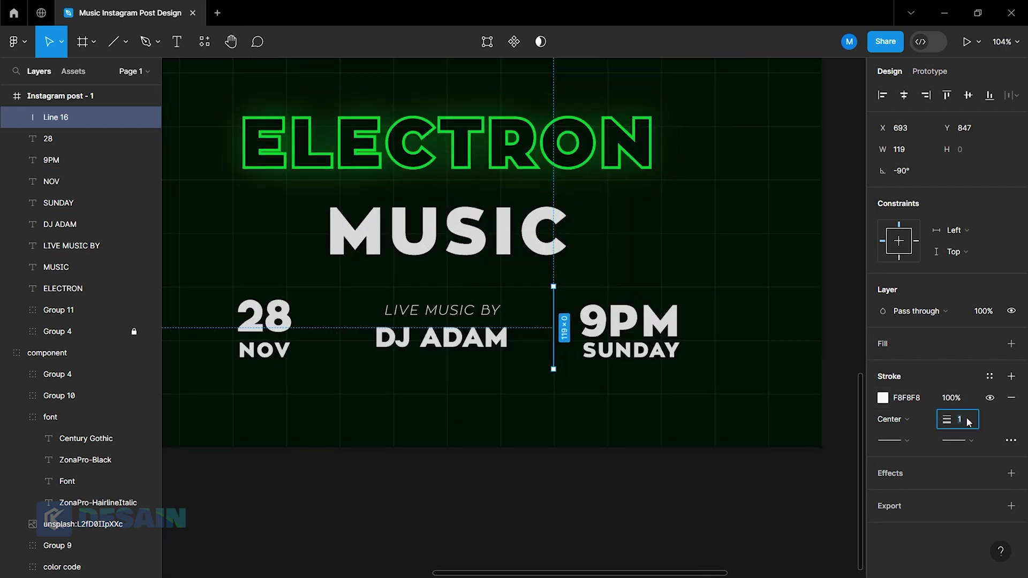
{"action": "type", "text": "7"}
{"action": "key", "text": "Return"}
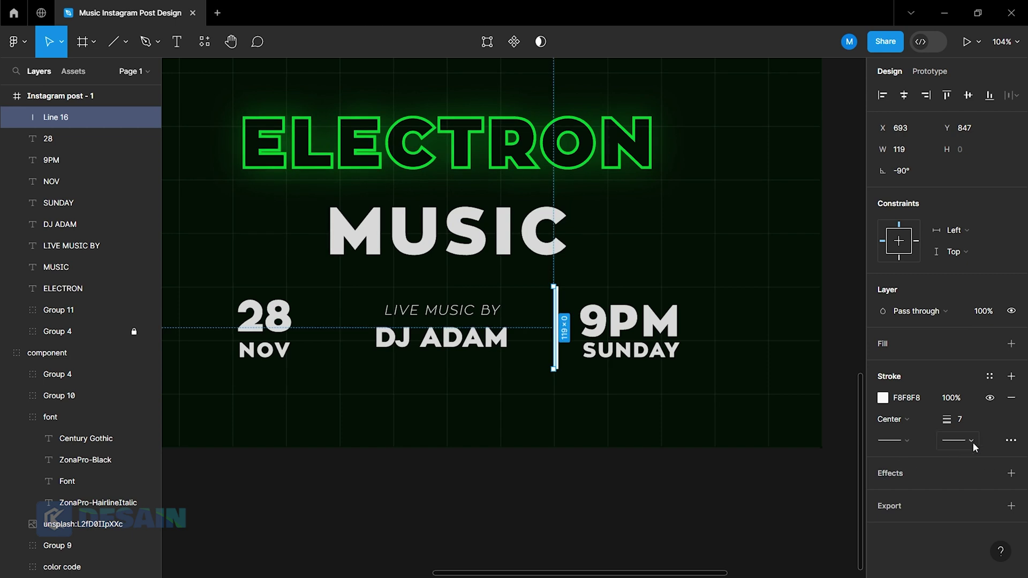
{"action": "left_click", "coordinate": [974, 446]}
{"action": "left_click", "coordinate": [911, 477]}
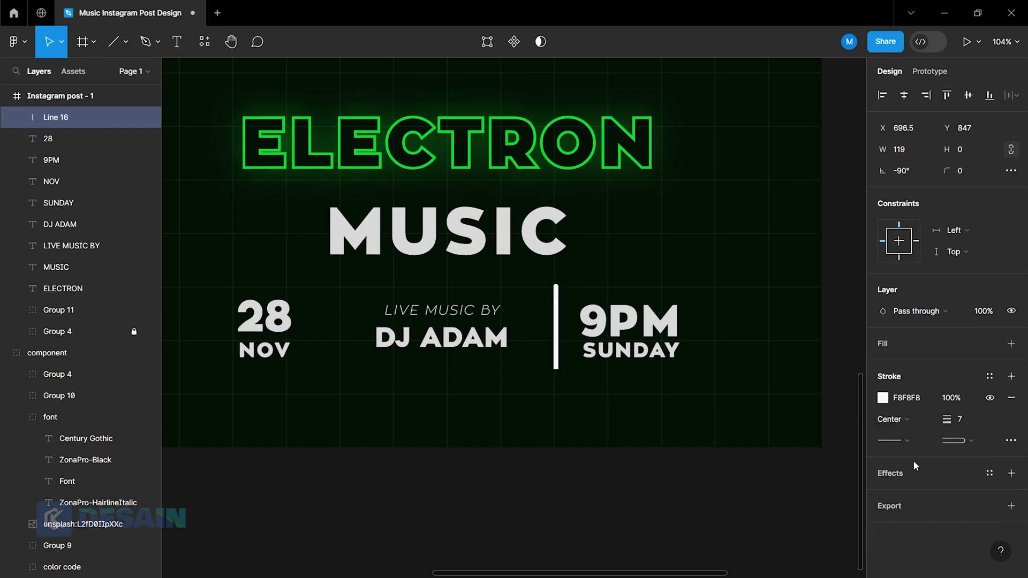
{"action": "left_click", "coordinate": [910, 445]}
{"action": "left_click", "coordinate": [910, 544]}
{"action": "left_click", "coordinate": [734, 568]}
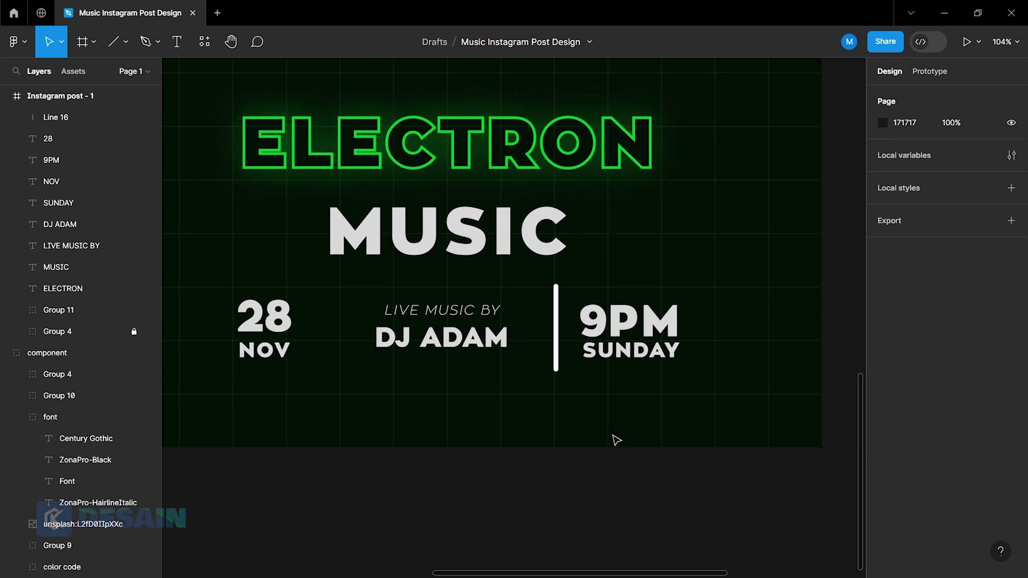
{"action": "scroll", "coordinate": [594, 431], "scroll_direction": "left", "scroll_amount": 3}
{"action": "scroll", "coordinate": [595, 431], "scroll_direction": "up", "scroll_amount": 3, "text": "ctrl"}
Duplicate the divider line so a copy sits between the date and DJ ADAM.
{"action": "left_click_drag", "start_coordinate": [779, 304], "coordinate": [473, 282], "text": "alt"}
{"action": "left_click", "coordinate": [537, 476]}
{"action": "scroll", "coordinate": [535, 471], "scroll_direction": "down", "scroll_amount": 3, "text": "ctrl"}
{"action": "scroll", "coordinate": [519, 457], "scroll_direction": "left", "scroll_amount": 2}
{"action": "scroll", "coordinate": [520, 455], "scroll_direction": "right", "scroll_amount": 3}
{"action": "scroll", "coordinate": [508, 445], "scroll_direction": "up", "scroll_amount": 2, "text": "ctrl"}
Move the 28 and NOV date block about 55 px to the right.
{"action": "left_click", "coordinate": [346, 340]}
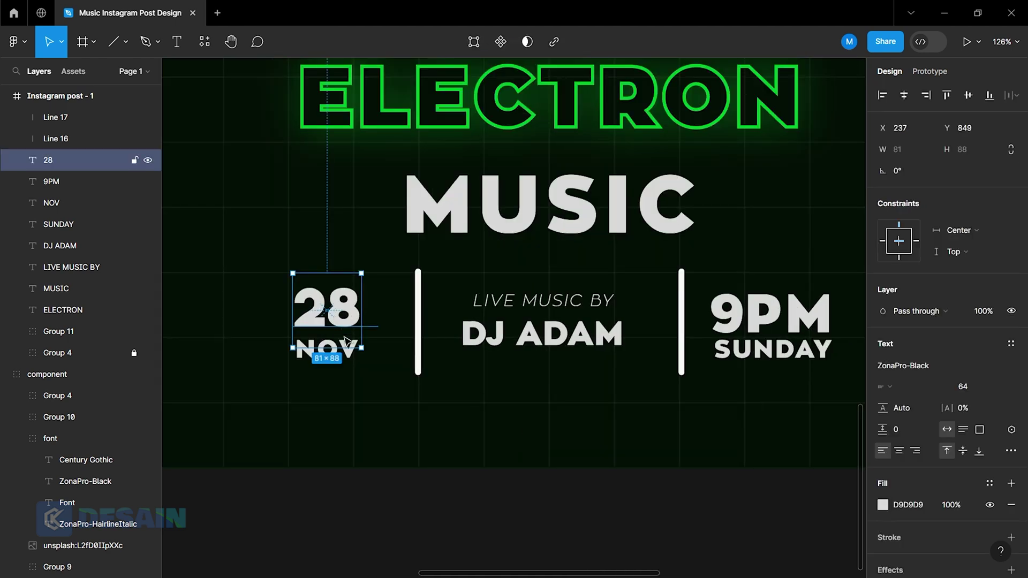
{"action": "left_click", "coordinate": [347, 366], "text": "shift"}
{"action": "left_click_drag", "start_coordinate": [347, 364], "coordinate": [377, 355]}
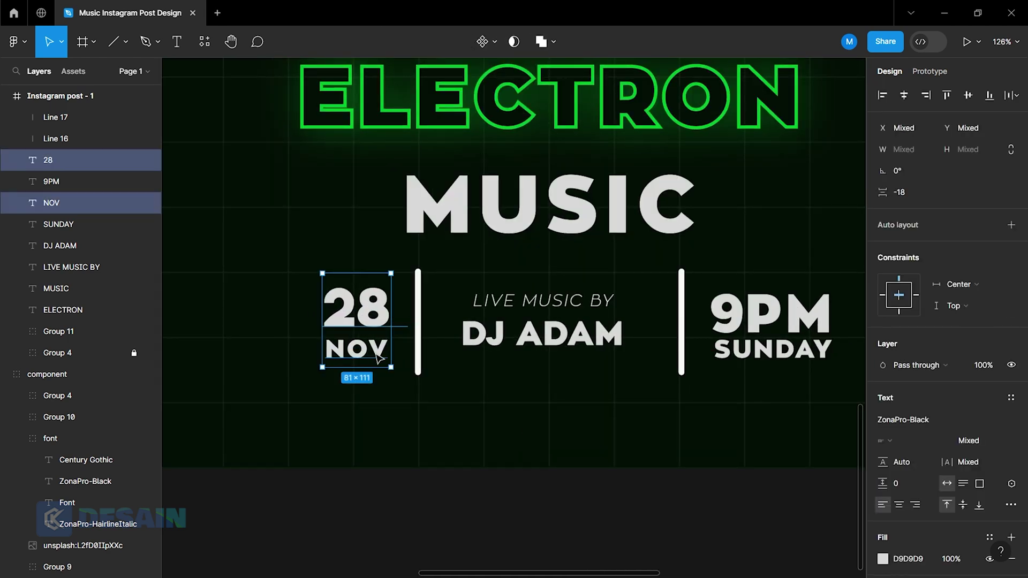
{"action": "left_click", "coordinate": [692, 491]}
{"action": "scroll", "coordinate": [691, 493], "scroll_direction": "down", "scroll_amount": 3, "text": "ctrl"}
{"action": "scroll", "coordinate": [688, 501], "scroll_direction": "up", "scroll_amount": 1}
{"action": "scroll", "coordinate": [696, 506], "scroll_direction": "down", "scroll_amount": 1}
{"action": "scroll", "coordinate": [685, 498], "scroll_direction": "up", "scroll_amount": 1, "text": "ctrl"}
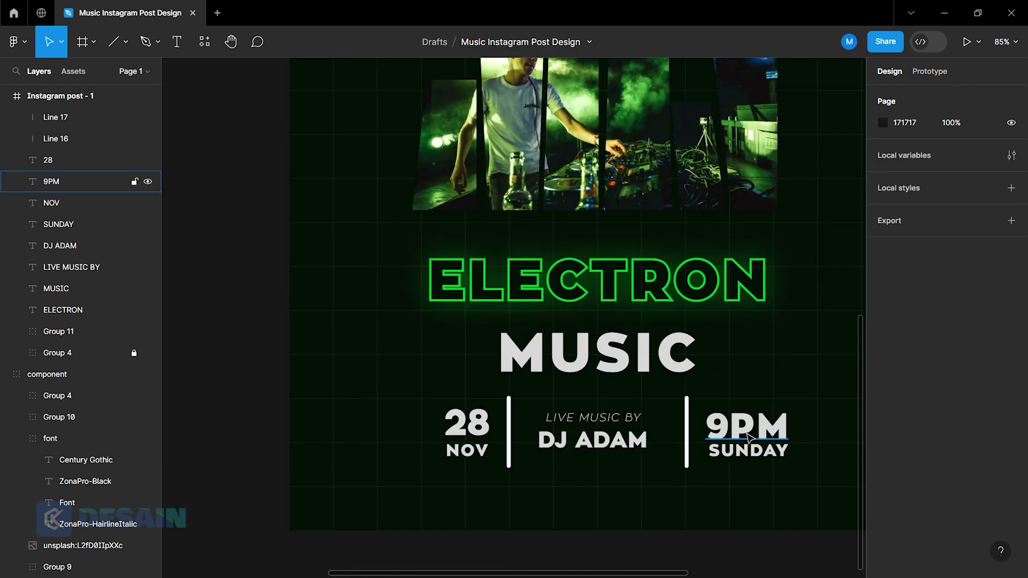
Select the SUNDAY text and start eyedropper sampling for its fill colour.
{"action": "left_click", "coordinate": [746, 457]}
{"action": "scroll", "coordinate": [776, 482], "scroll_direction": "up", "scroll_amount": 3, "text": "ctrl"}
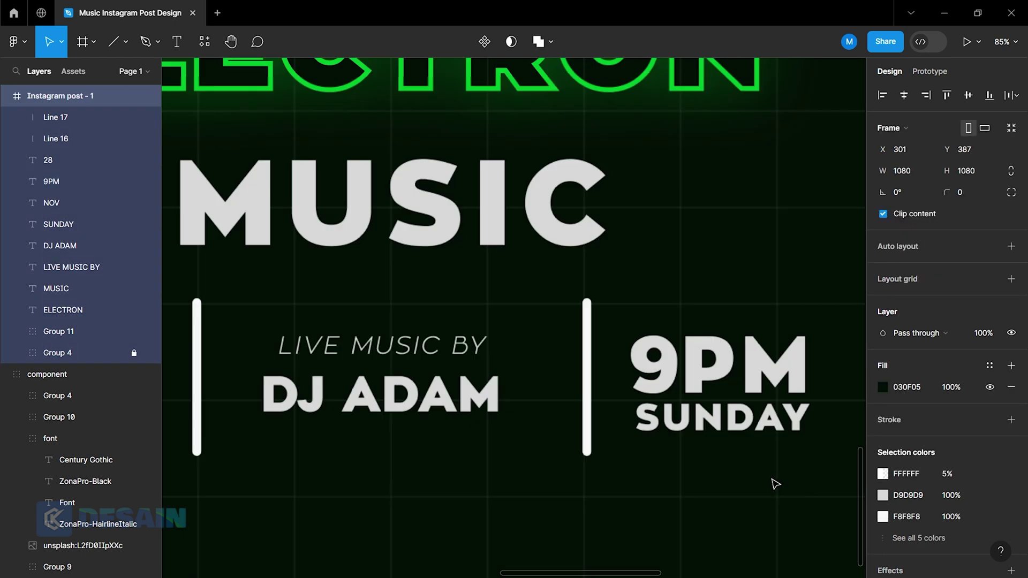
{"action": "scroll", "coordinate": [777, 482], "scroll_direction": "up", "scroll_amount": 2, "text": "ctrl"}
{"action": "left_click", "coordinate": [773, 419]}
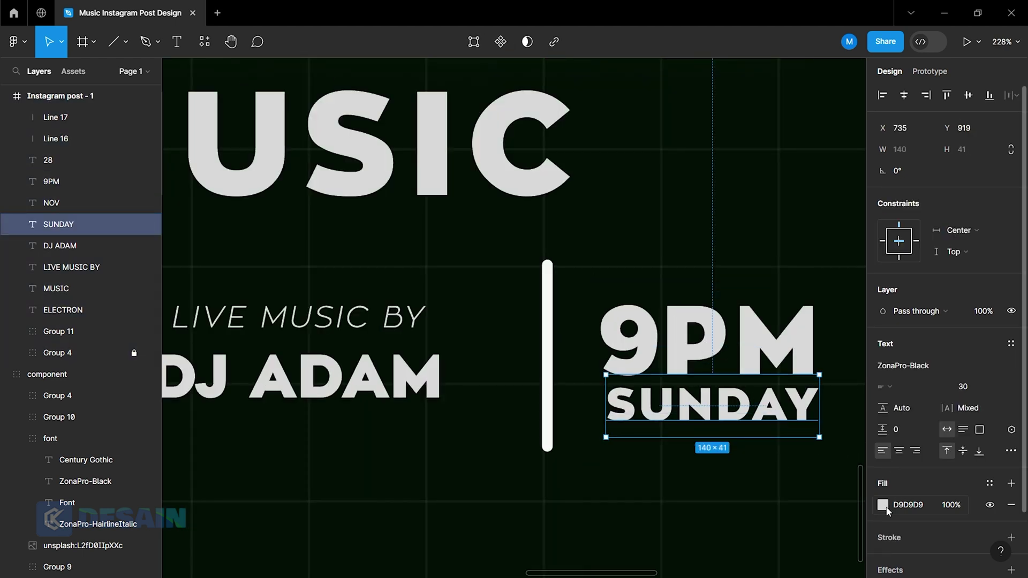
{"action": "left_click", "coordinate": [883, 505]}
{"action": "left_click", "coordinate": [725, 423]}
Sample the green #00C12A swatch as SUNDAY's fill colour.
{"action": "scroll", "coordinate": [689, 530], "scroll_direction": "down", "scroll_amount": 5, "text": "ctrl"}
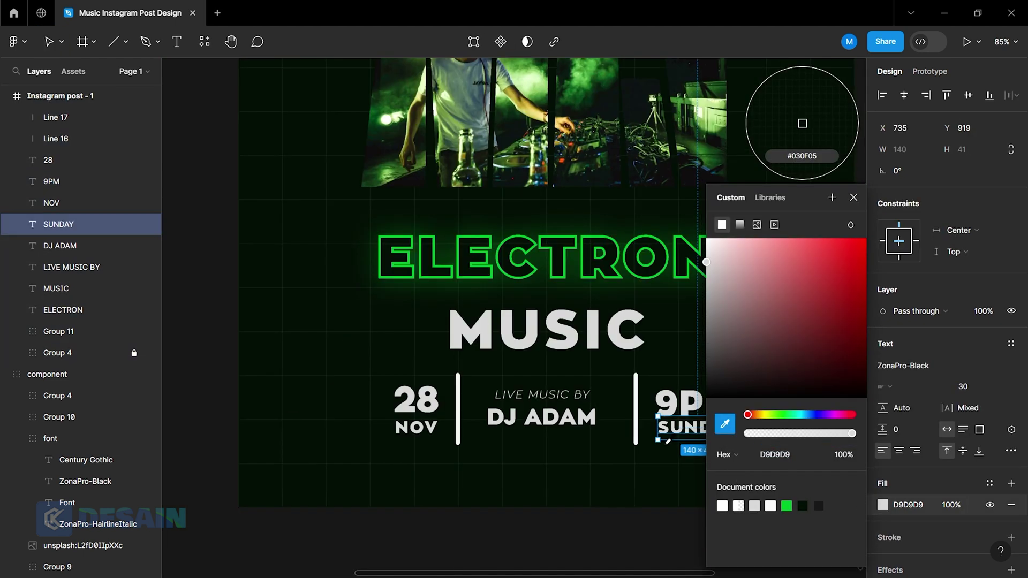
{"action": "scroll", "coordinate": [802, 123], "scroll_direction": "up", "scroll_amount": 6}
{"action": "scroll", "coordinate": [802, 123], "scroll_direction": "left", "scroll_amount": 4}
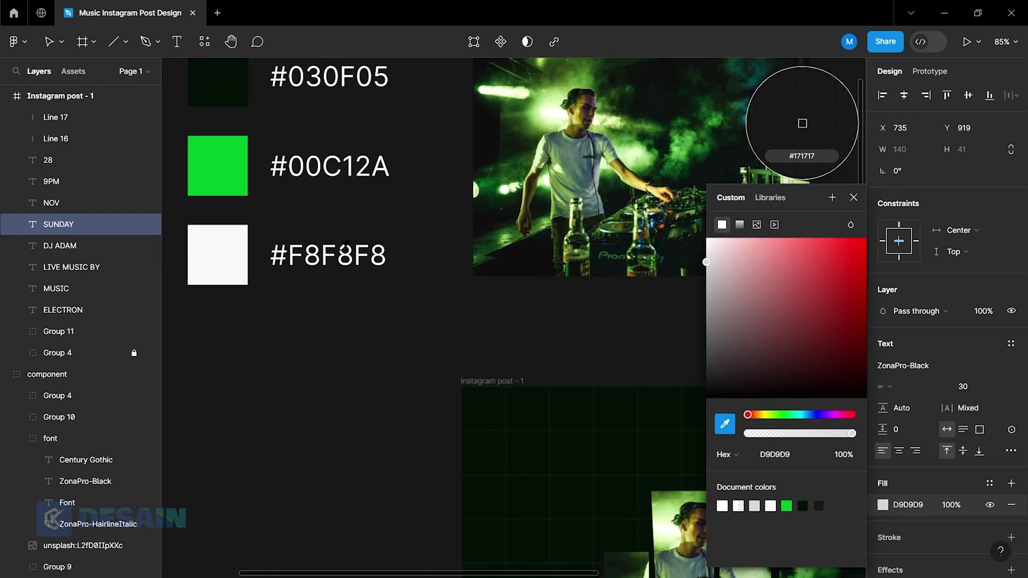
{"action": "left_click", "coordinate": [797, 125]}
{"action": "scroll", "coordinate": [431, 419], "scroll_direction": "down", "scroll_amount": 3}
{"action": "scroll", "coordinate": [431, 419], "scroll_direction": "down", "scroll_amount": 5}
{"action": "scroll", "coordinate": [464, 437], "scroll_direction": "right", "scroll_amount": 4}
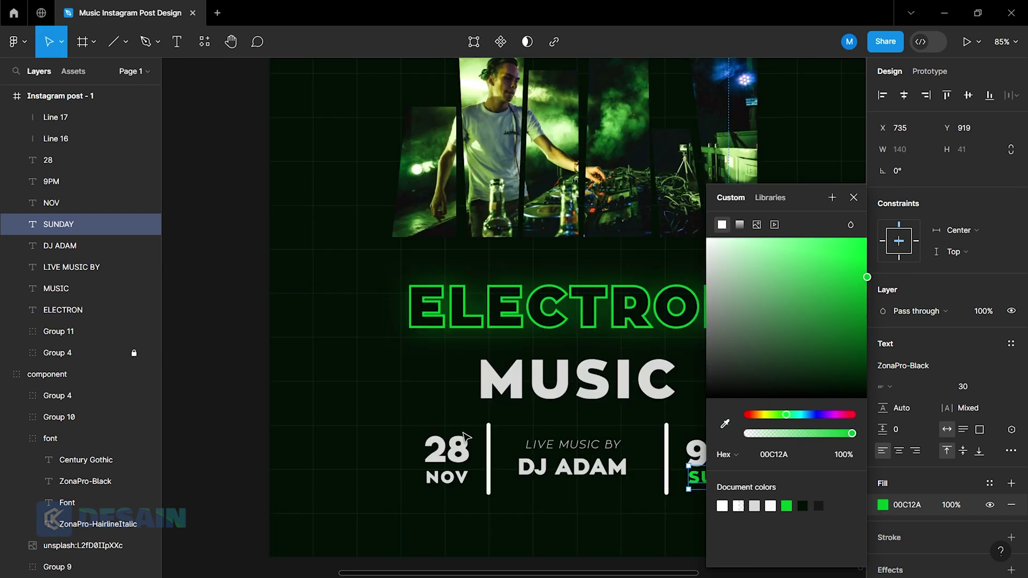
Recolour the NOV text to the same green #00C12A using the eyedropper.
{"action": "left_click", "coordinate": [454, 476]}
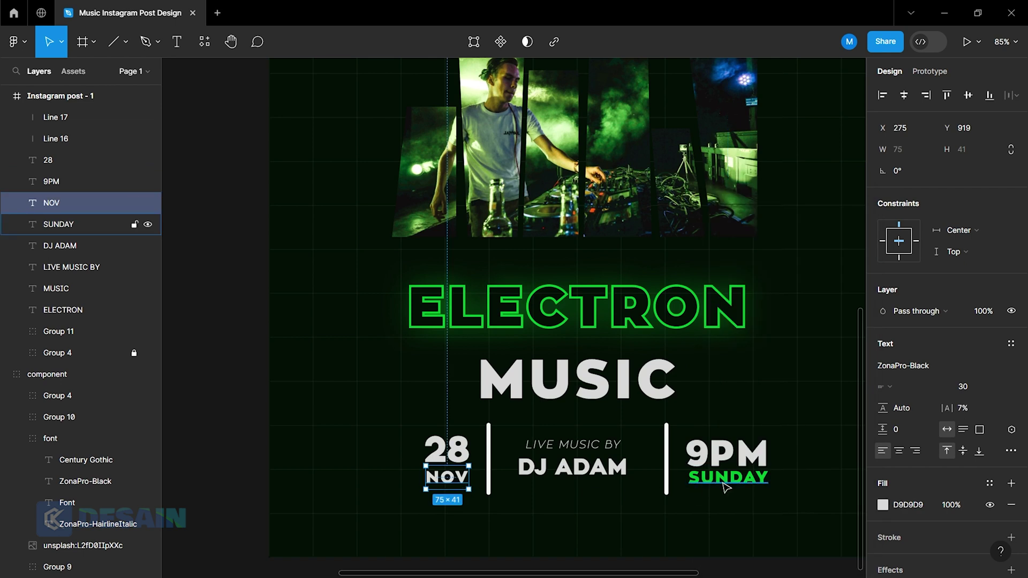
{"action": "left_click", "coordinate": [882, 505]}
{"action": "left_click", "coordinate": [725, 424]}
{"action": "scroll", "coordinate": [527, 303], "scroll_direction": "down", "scroll_amount": 5}
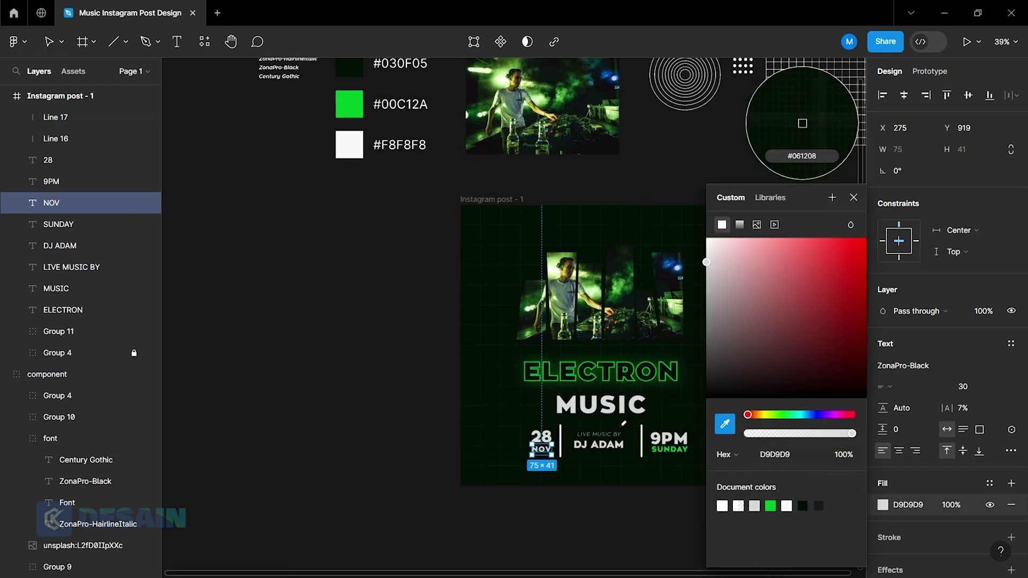
{"action": "scroll", "coordinate": [527, 304], "scroll_direction": "up", "scroll_amount": 5}
{"action": "scroll", "coordinate": [527, 303], "scroll_direction": "left", "scroll_amount": 4}
{"action": "scroll", "coordinate": [569, 171], "scroll_direction": "left", "scroll_amount": 2}
{"action": "left_click", "coordinate": [570, 170]}
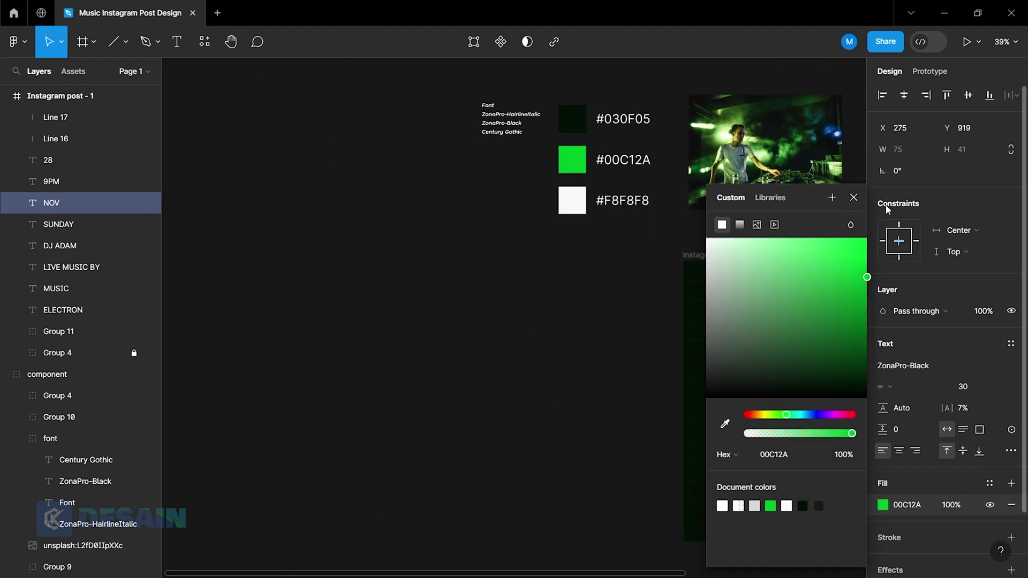
{"action": "key", "text": "Escape"}
{"action": "scroll", "coordinate": [661, 518], "scroll_direction": "right", "scroll_amount": 4}
{"action": "scroll", "coordinate": [596, 406], "scroll_direction": "up", "scroll_amount": 3}
{"action": "scroll", "coordinate": [597, 406], "scroll_direction": "up", "scroll_amount": 3}
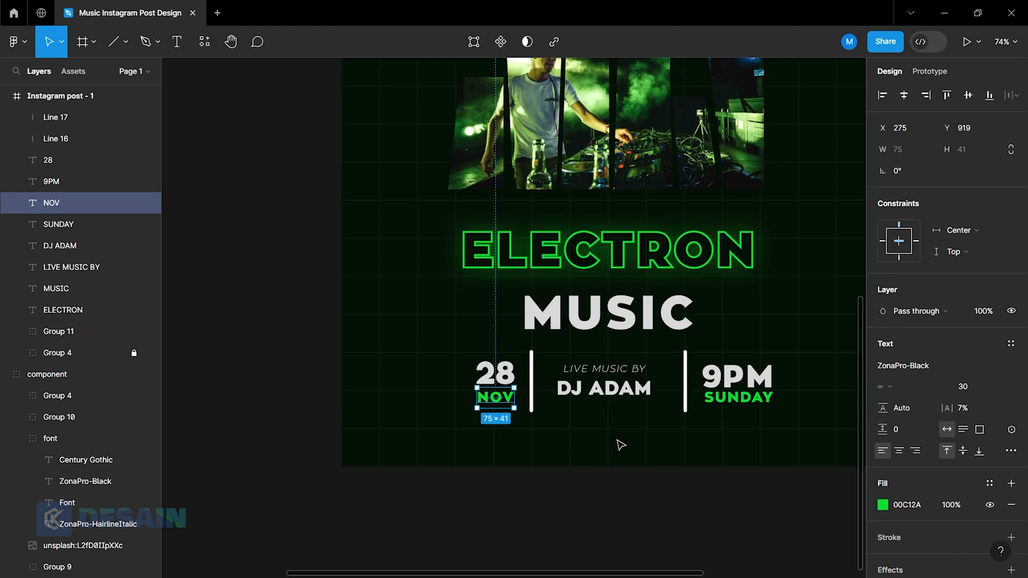
{"action": "left_click", "coordinate": [649, 493]}
{"action": "scroll", "coordinate": [653, 493], "scroll_direction": "up", "scroll_amount": 4}
{"action": "scroll", "coordinate": [653, 494], "scroll_direction": "down", "scroll_amount": 1}
{"action": "scroll", "coordinate": [653, 494], "scroll_direction": "down", "scroll_amount": 2}
{"action": "scroll", "coordinate": [653, 494], "scroll_direction": "up", "scroll_amount": 2}
{"action": "scroll", "coordinate": [653, 494], "scroll_direction": "down", "scroll_amount": 1}
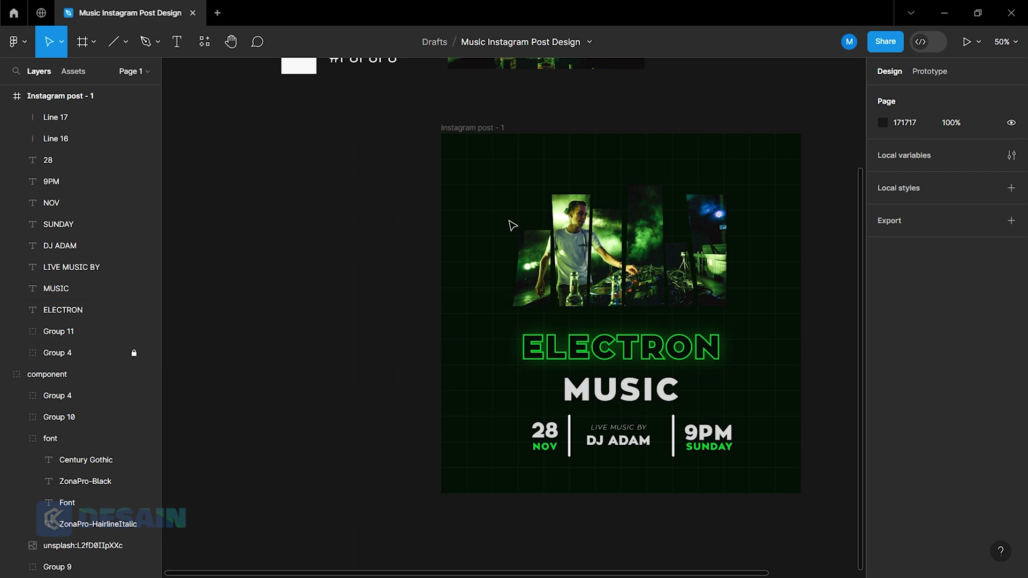
Group the poster's content layers and centre them horizontally and vertically in the frame.
{"action": "left_click_drag", "start_coordinate": [497, 209], "coordinate": [712, 456]}
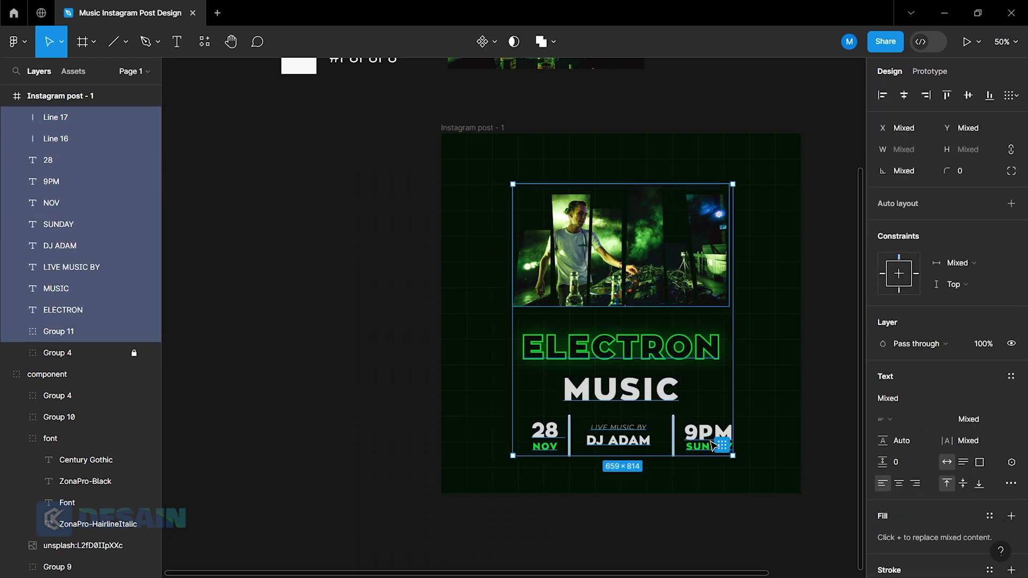
{"action": "key", "text": "ctrl+g"}
{"action": "left_click", "coordinate": [905, 95]}
{"action": "left_click", "coordinate": [967, 94]}
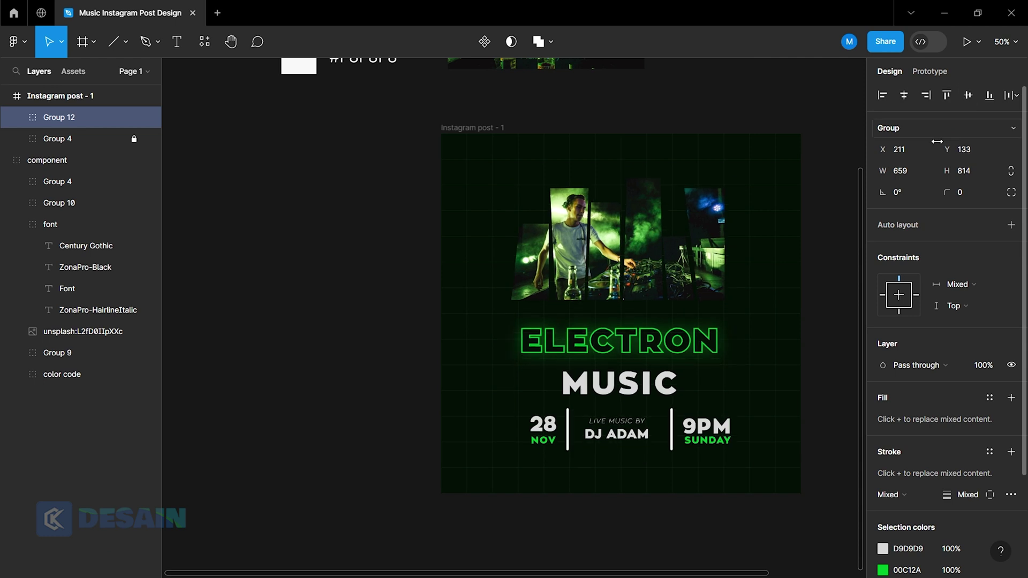
{"action": "left_click", "coordinate": [788, 323]}
Wrap the centred poster content group inside another group.
{"action": "scroll", "coordinate": [690, 523], "scroll_direction": "up", "scroll_amount": 3}
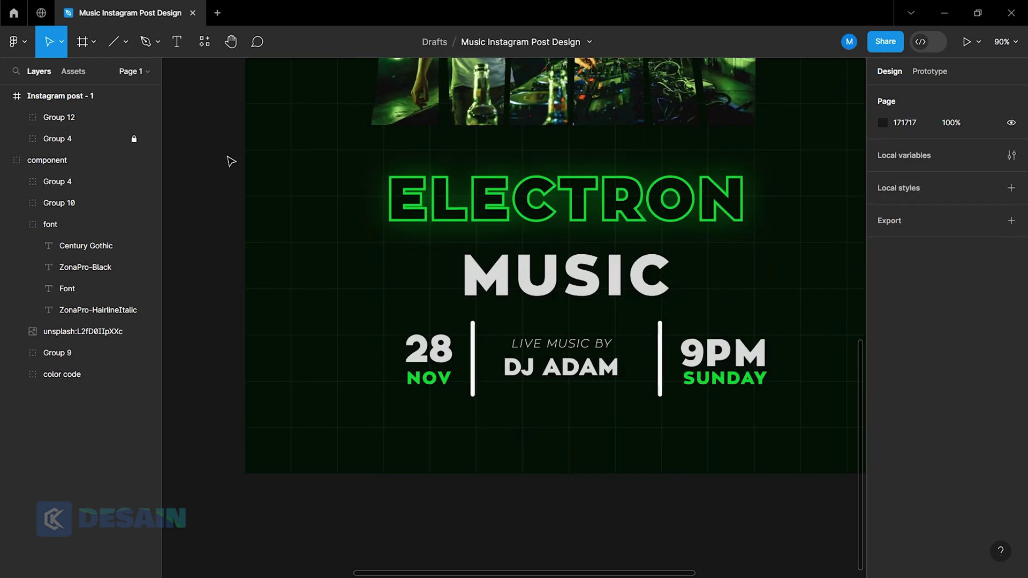
{"action": "left_click", "coordinate": [517, 245]}
{"action": "right_click", "coordinate": [508, 214]}
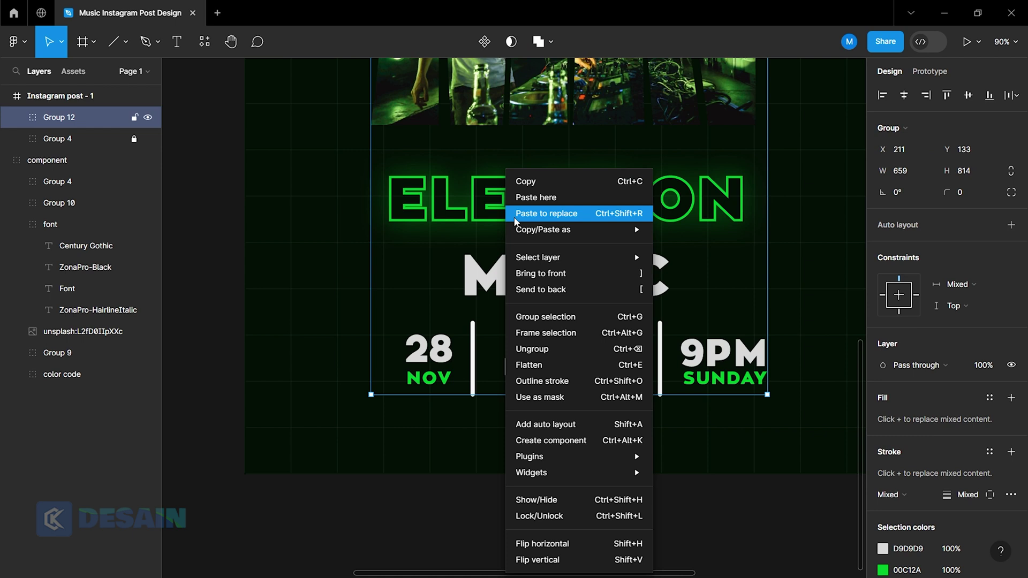
{"action": "left_click", "coordinate": [546, 317]}
{"action": "left_click", "coordinate": [589, 468]}
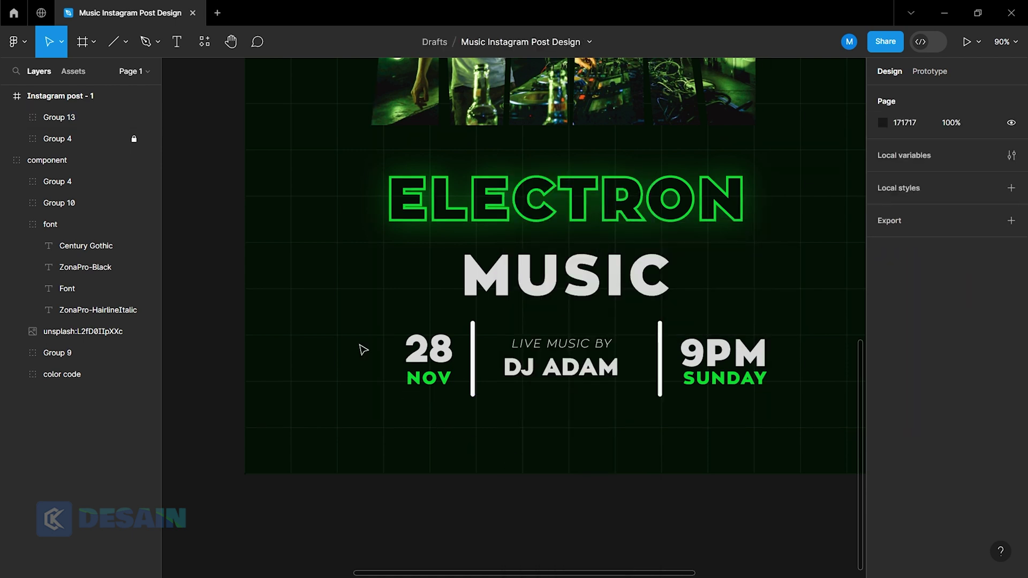
{"action": "left_click", "coordinate": [178, 47]}
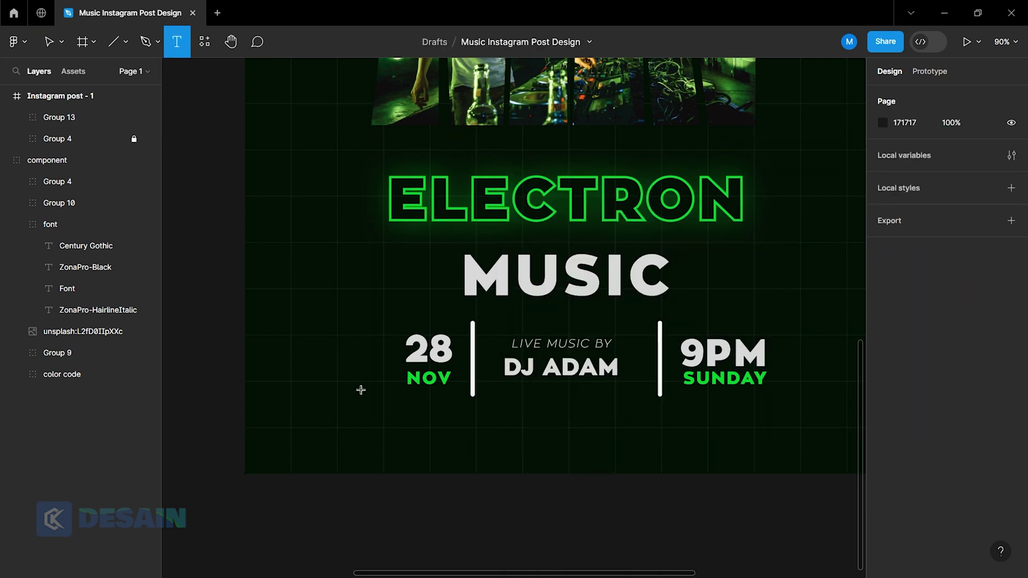
Paste the Lorem ipsum description text into a new text box below the date row.
{"action": "left_click", "coordinate": [404, 427]}
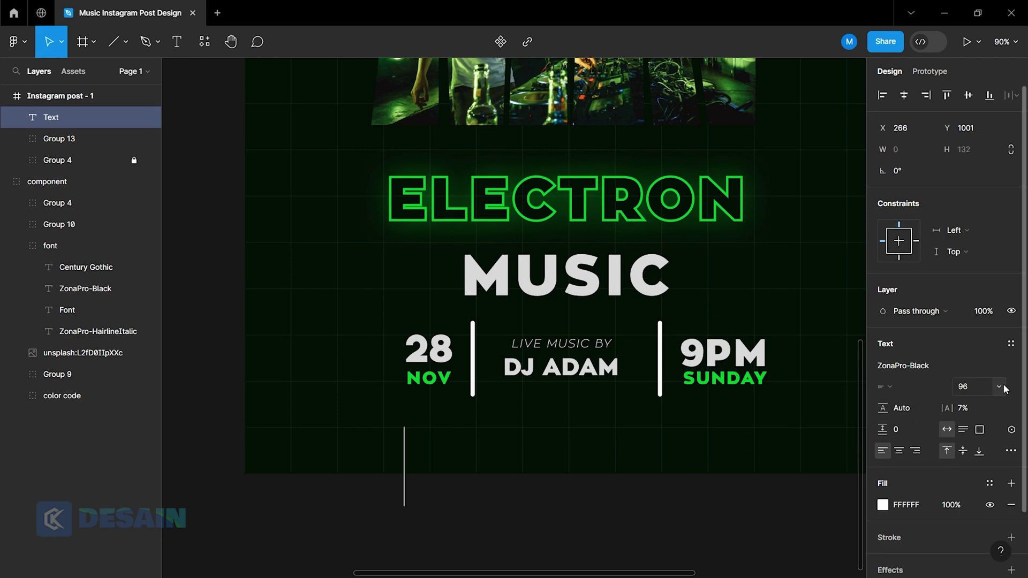
{"action": "left_click", "coordinate": [385, 443]}
{"action": "left_click", "coordinate": [179, 46]}
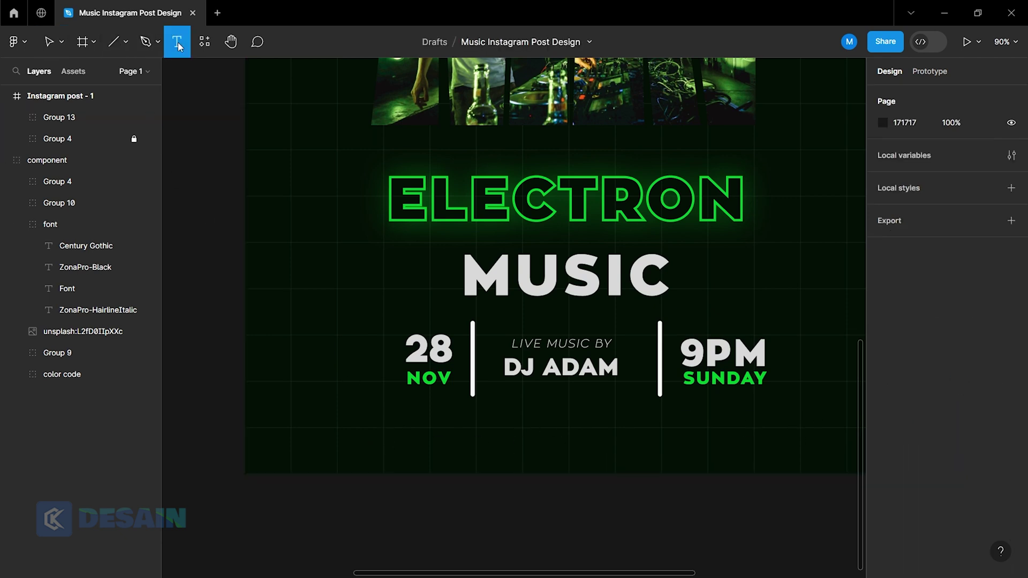
{"action": "left_click", "coordinate": [331, 433]}
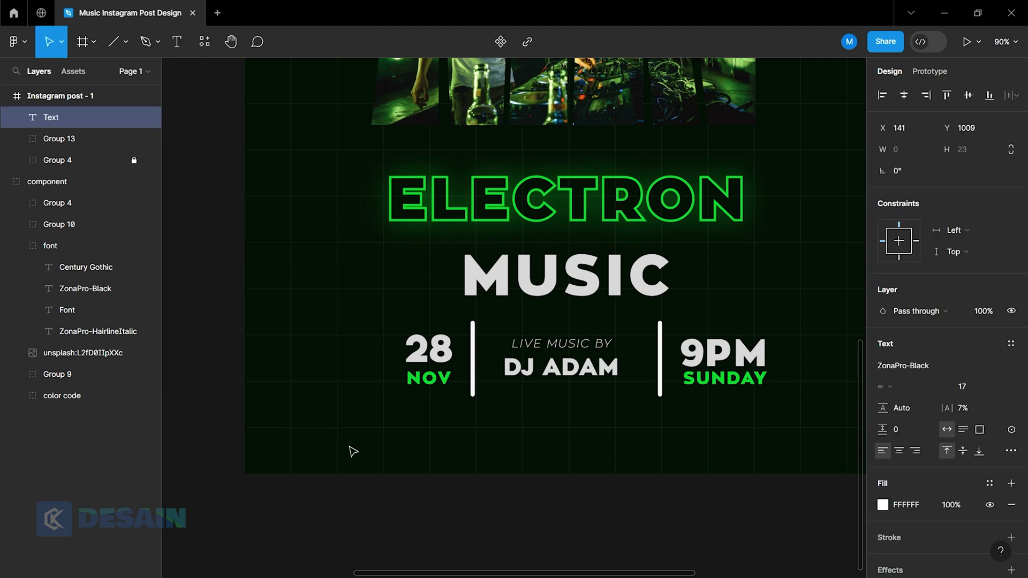
{"action": "type", "text": "Lorem ipsum dolor sit amet, consectuer adipiscing elit sed diam nonummy nibh euismod"}
{"action": "key", "text": "Escape"}
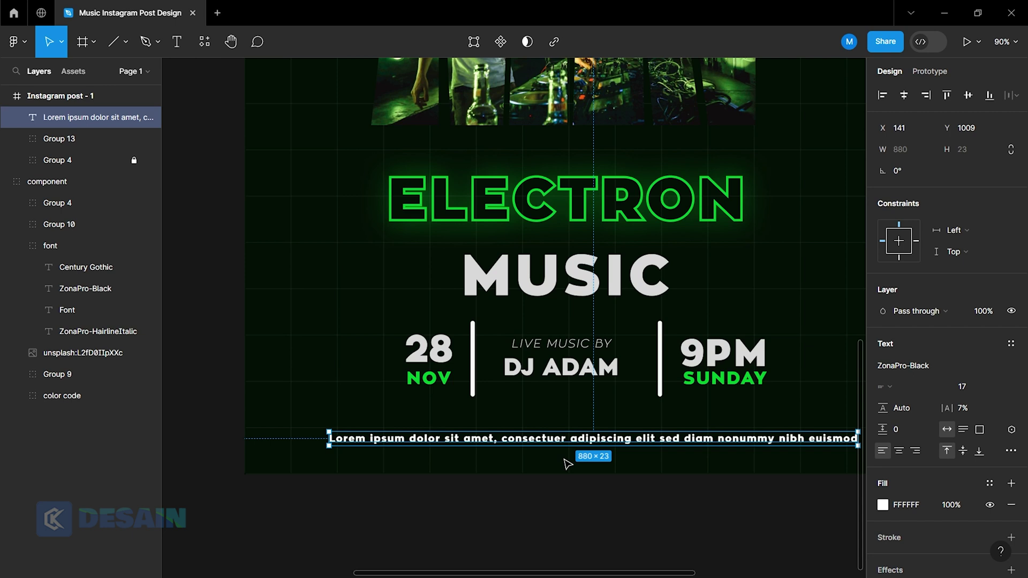
{"action": "scroll", "coordinate": [621, 503], "scroll_direction": "down", "scroll_amount": 3, "text": "ctrl"}
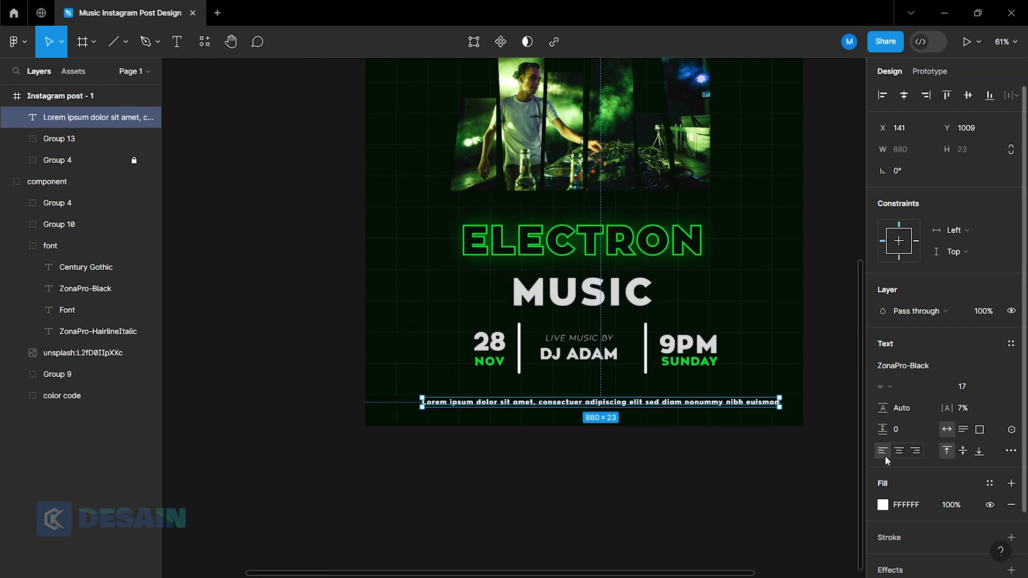
Copy the Century Gothic font name and search for it in the font list.
{"action": "left_click", "coordinate": [925, 369]}
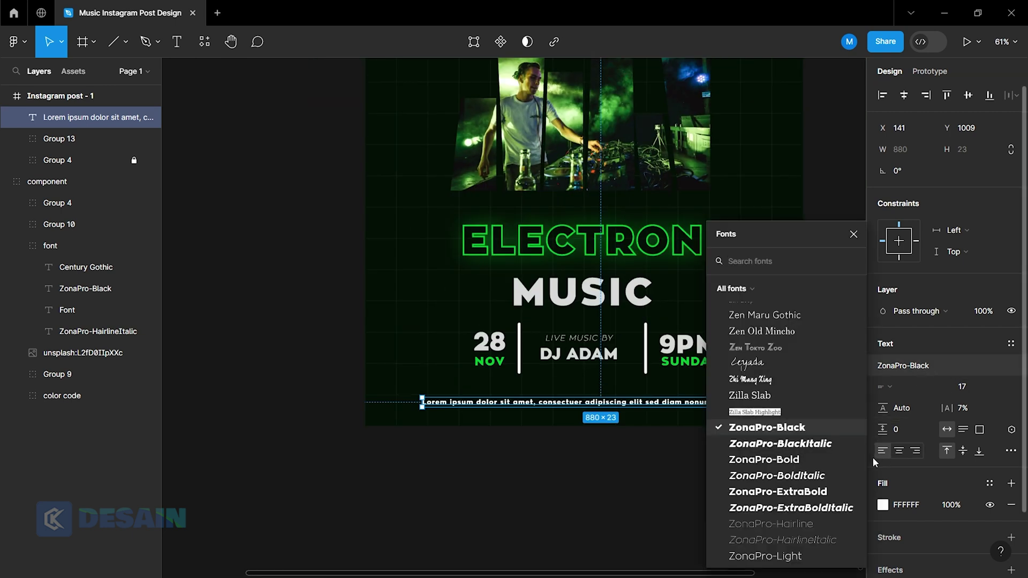
{"action": "scroll", "coordinate": [562, 459], "scroll_direction": "up", "scroll_amount": 8}
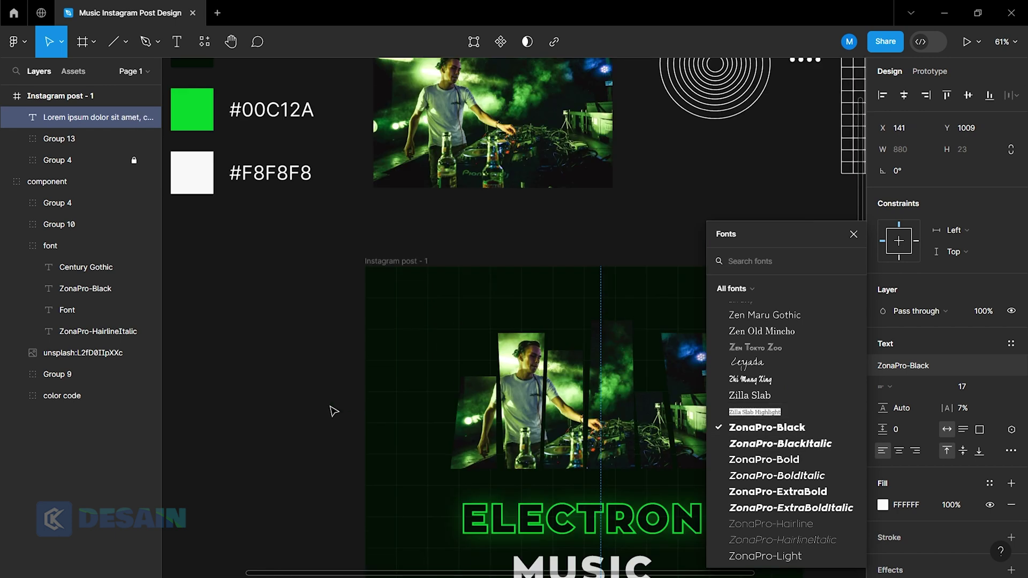
{"action": "scroll", "coordinate": [206, 337], "scroll_direction": "left", "scroll_amount": 3}
{"action": "scroll", "coordinate": [206, 336], "scroll_direction": "up", "scroll_amount": 5, "text": "ctrl"}
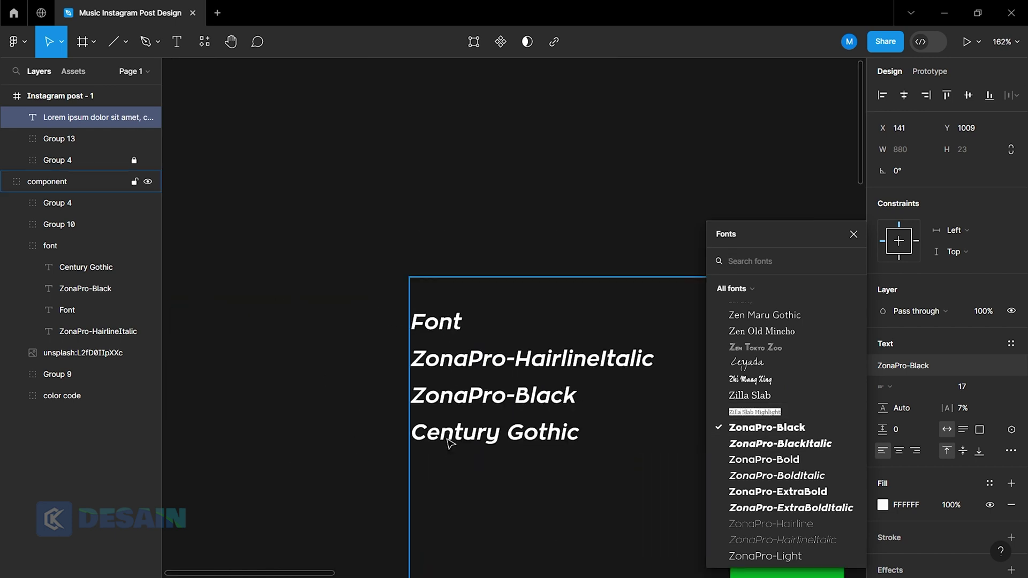
{"action": "left_click", "coordinate": [177, 42]}
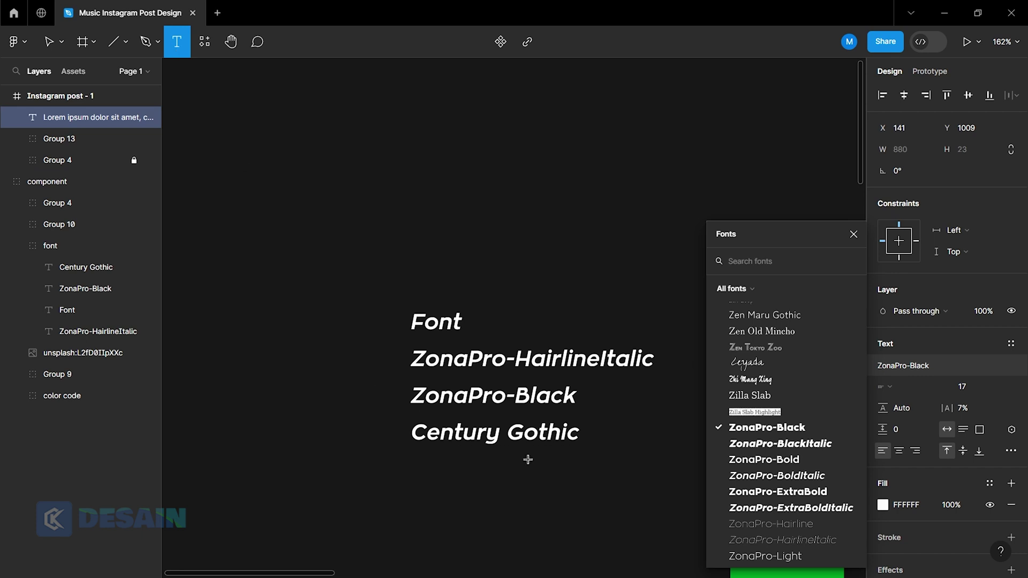
{"action": "left_click", "coordinate": [579, 434]}
{"action": "left_click", "coordinate": [428, 434]}
{"action": "key", "text": "ctrl+a"}
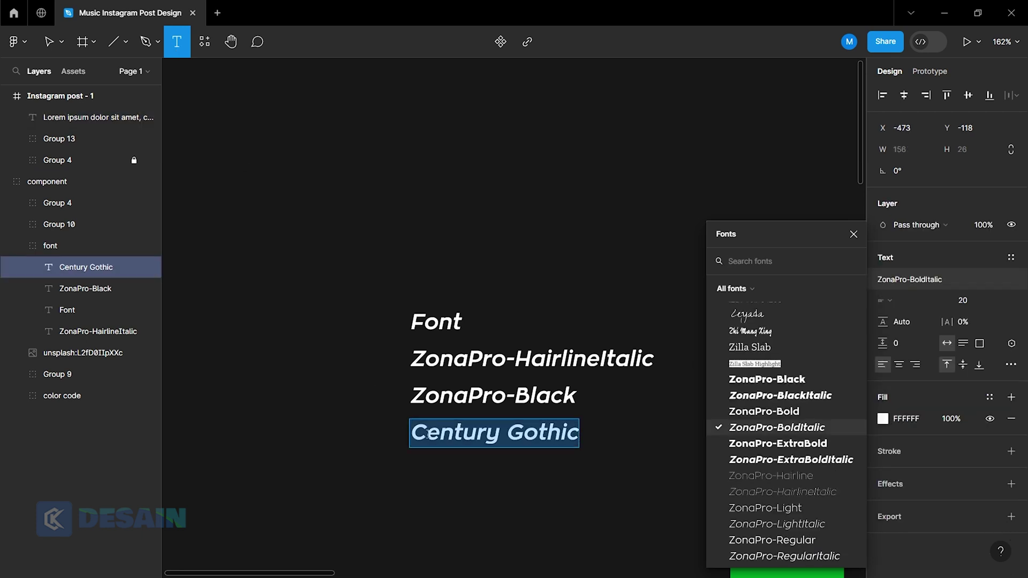
{"action": "left_click", "coordinate": [754, 261]}
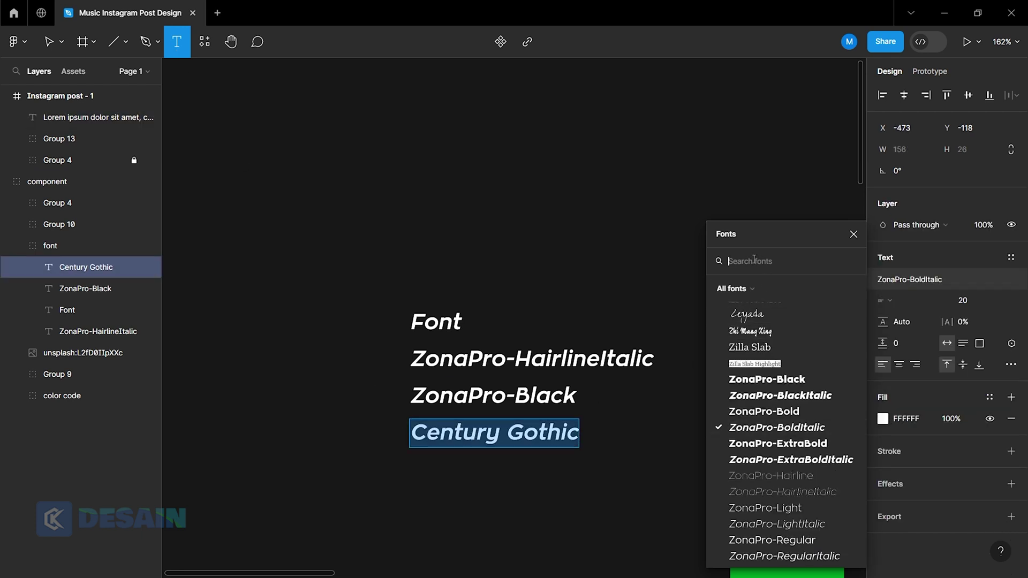
{"action": "type", "text": "Century Gothic"}
{"action": "scroll", "coordinate": [612, 476], "scroll_direction": "down", "scroll_amount": 5, "text": "ctrl"}
{"action": "scroll", "coordinate": [608, 471], "scroll_direction": "right", "scroll_amount": 5}
{"action": "scroll", "coordinate": [608, 475], "scroll_direction": "down", "scroll_amount": 5}
{"action": "scroll", "coordinate": [465, 448], "scroll_direction": "up", "scroll_amount": 4, "text": "ctrl"}
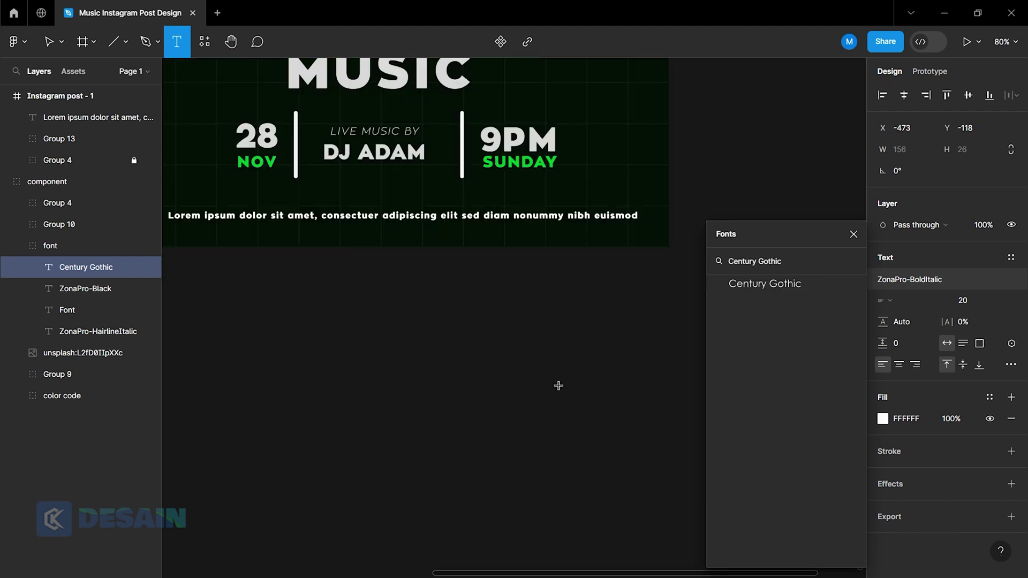
Apply the Century Gothic font to the Lorem ipsum description line.
{"action": "key", "text": "Escape"}
{"action": "left_click", "coordinate": [583, 218]}
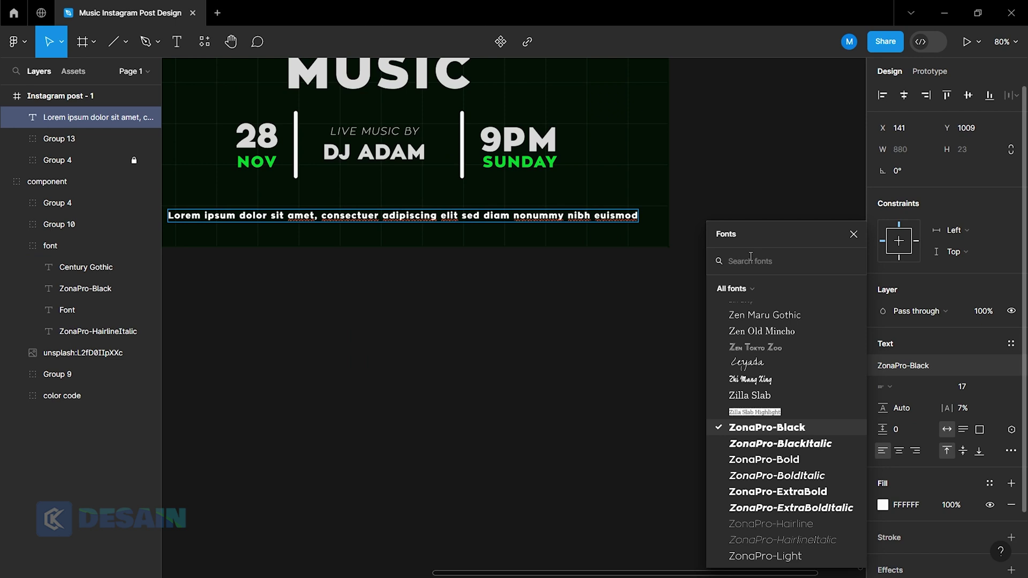
{"action": "type", "text": "Century Gothic"}
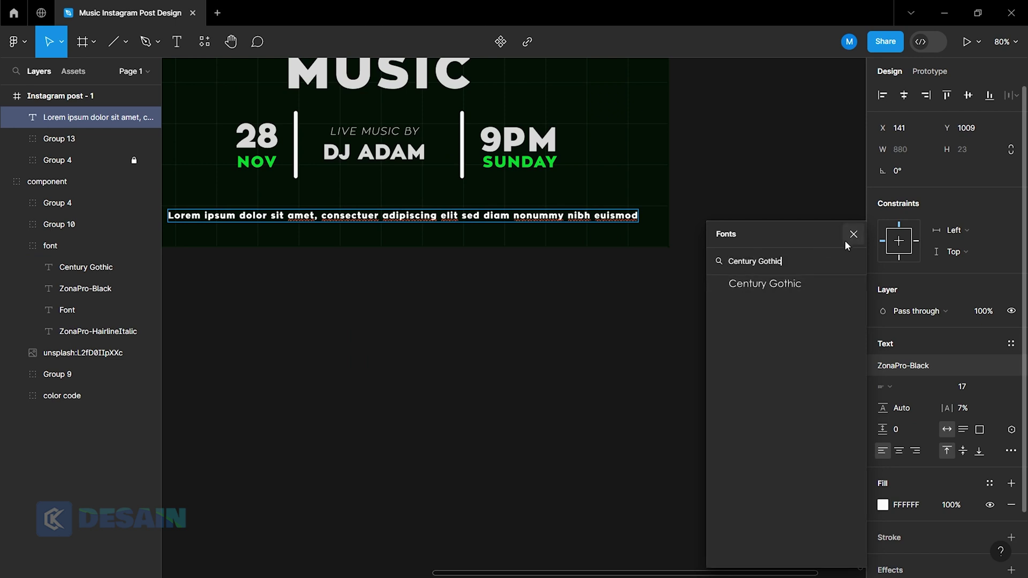
{"action": "left_click", "coordinate": [742, 283]}
{"action": "key", "text": "ctrl+z"}
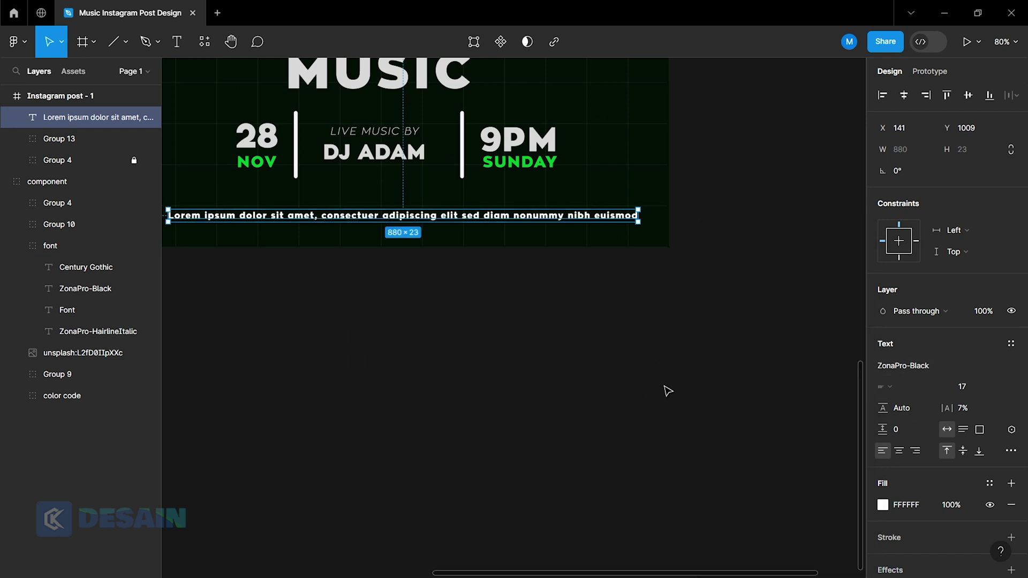
{"action": "scroll", "coordinate": [664, 396], "scroll_direction": "left", "scroll_amount": 4}
{"action": "scroll", "coordinate": [664, 401], "scroll_direction": "up", "scroll_amount": 4}
{"action": "scroll", "coordinate": [666, 398], "scroll_direction": "right", "scroll_amount": 4}
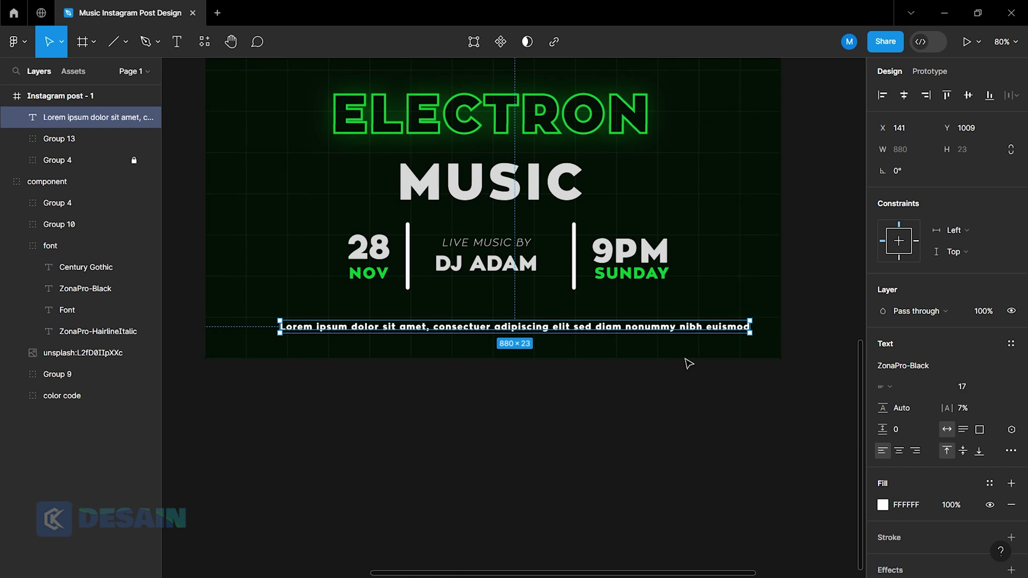
{"action": "left_click", "coordinate": [904, 365]}
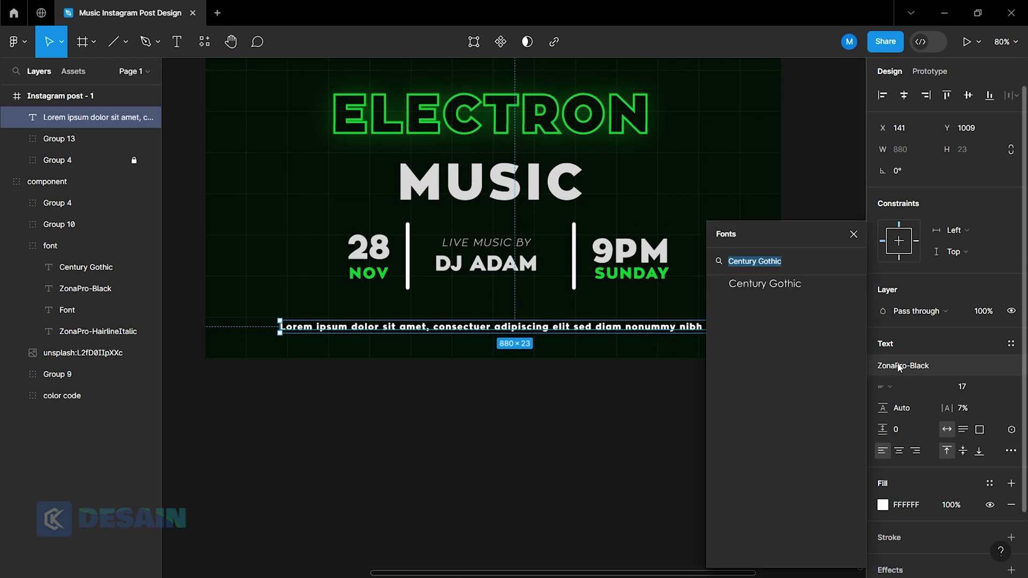
{"action": "left_click", "coordinate": [760, 283]}
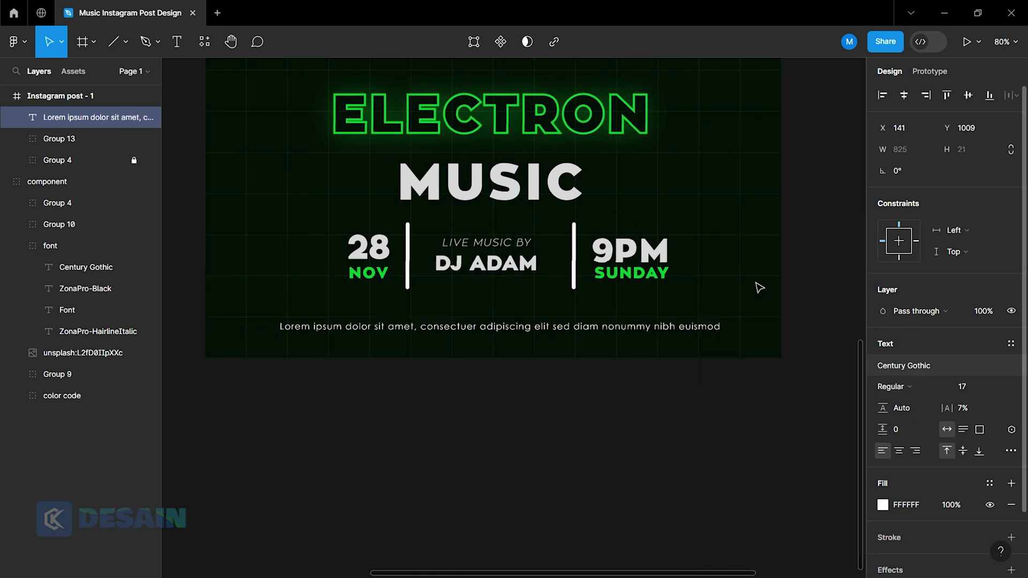
Move the description line up to sit just below the date, DJ and time row.
{"action": "left_click", "coordinate": [717, 435]}
{"action": "left_click", "coordinate": [615, 327]}
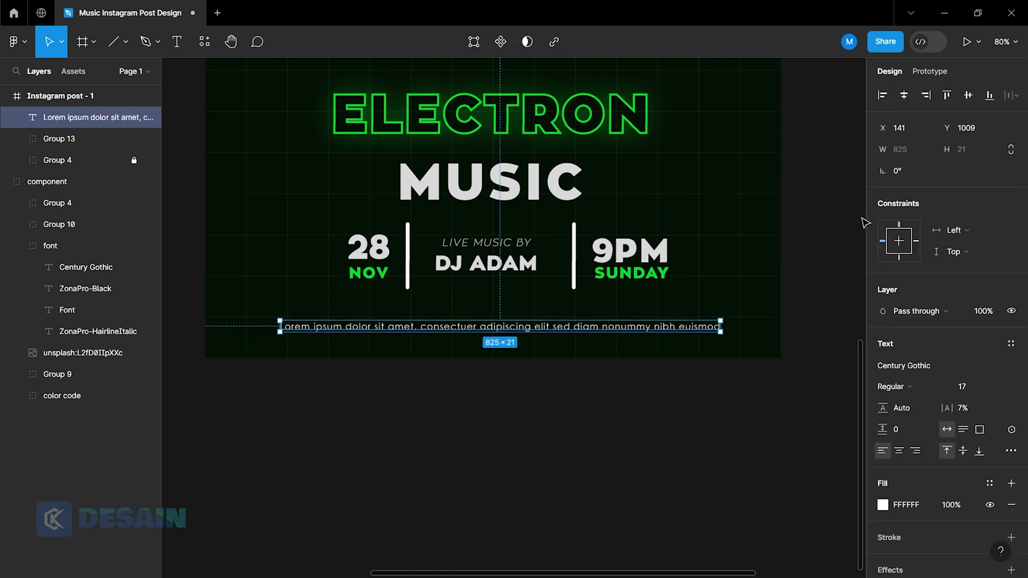
{"action": "left_click", "coordinate": [721, 438]}
{"action": "left_click_drag", "start_coordinate": [546, 326], "coordinate": [544, 305]}
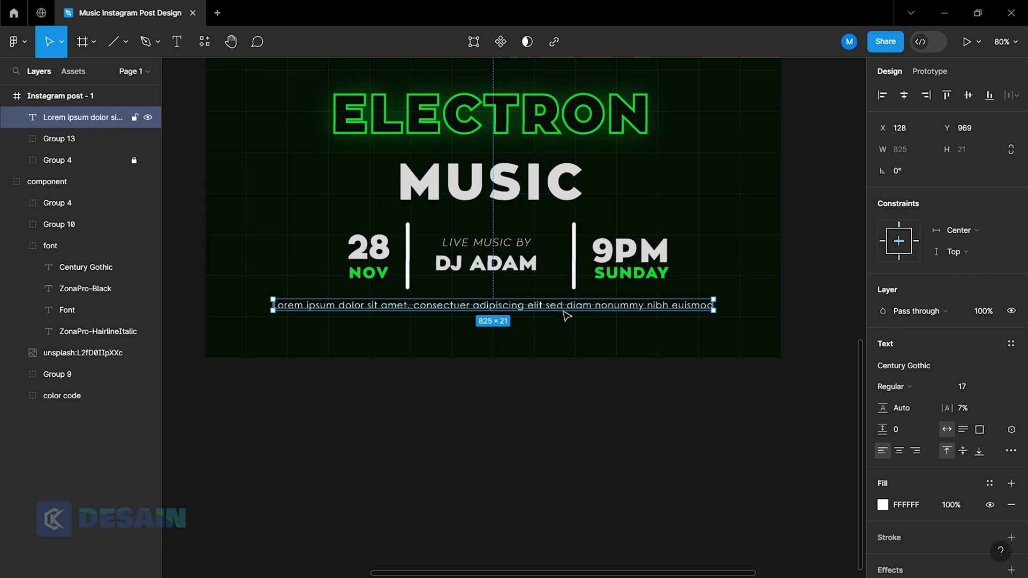
{"action": "left_click", "coordinate": [567, 428]}
{"action": "scroll", "coordinate": [584, 529], "scroll_direction": "up", "scroll_amount": 5}
{"action": "scroll", "coordinate": [583, 529], "scroll_direction": "down", "scroll_amount": 5}
{"action": "scroll", "coordinate": [582, 527], "scroll_direction": "up", "scroll_amount": 5}
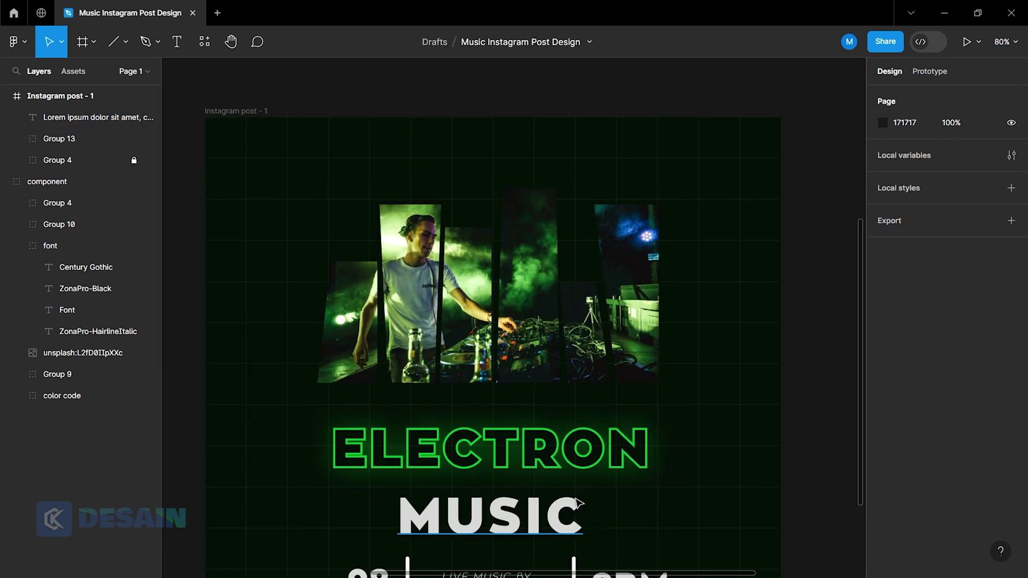
{"action": "scroll", "coordinate": [578, 504], "scroll_direction": "down", "scroll_amount": 4}
Draw a vertical line near the post's top-left corner with the Line tool.
{"action": "scroll", "coordinate": [377, 300], "scroll_direction": "up", "scroll_amount": 8}
{"action": "scroll", "coordinate": [445, 370], "scroll_direction": "up", "scroll_amount": 1}
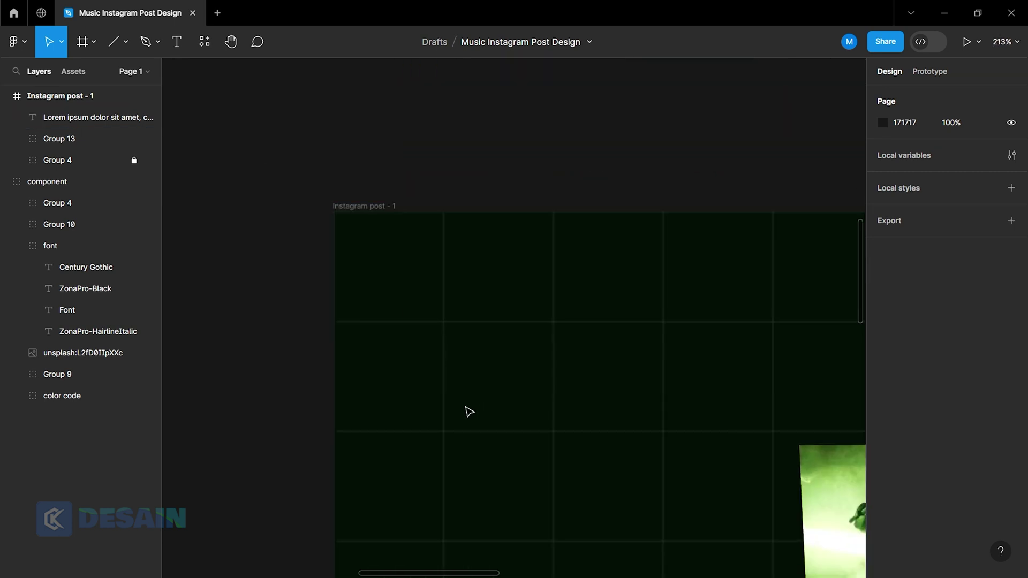
{"action": "left_click", "coordinate": [126, 41]}
{"action": "left_click", "coordinate": [125, 42]}
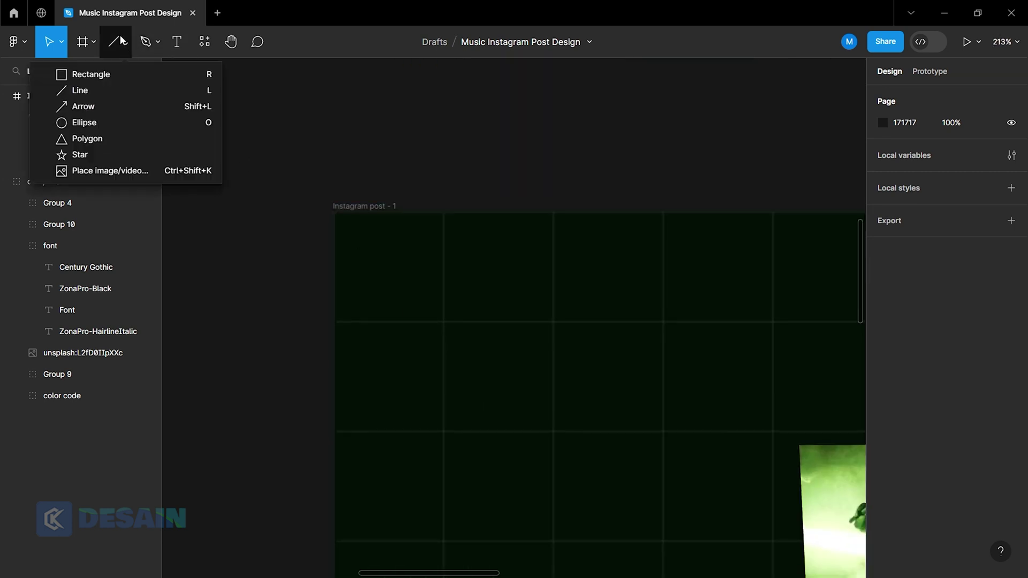
{"action": "left_click", "coordinate": [111, 90]}
{"action": "left_click_drag", "start_coordinate": [371, 272], "coordinate": [371, 348]}
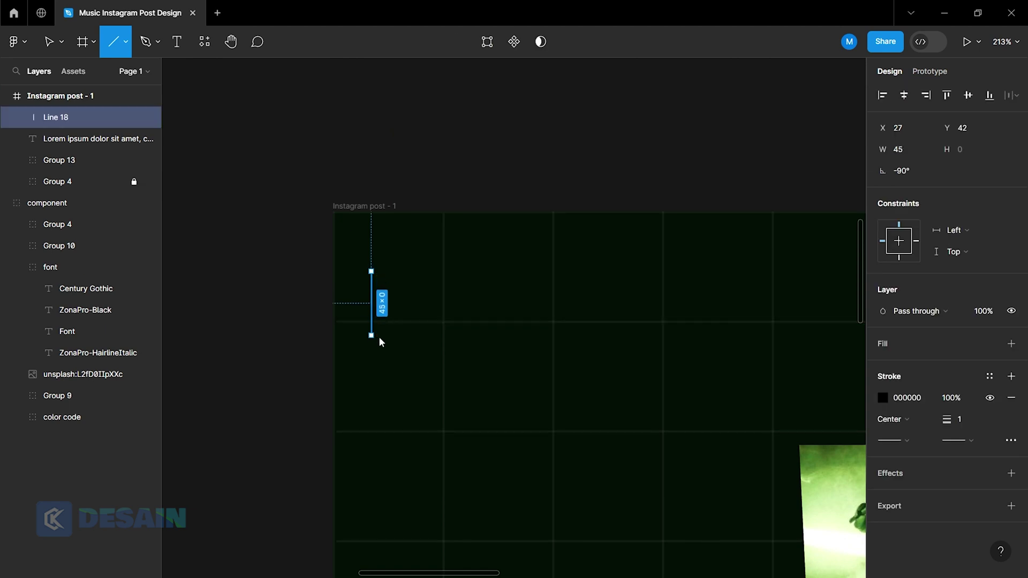
Give the line an off-white F8F8F8 stroke, weight 5, with round start and end caps.
{"action": "left_click", "coordinate": [883, 397]}
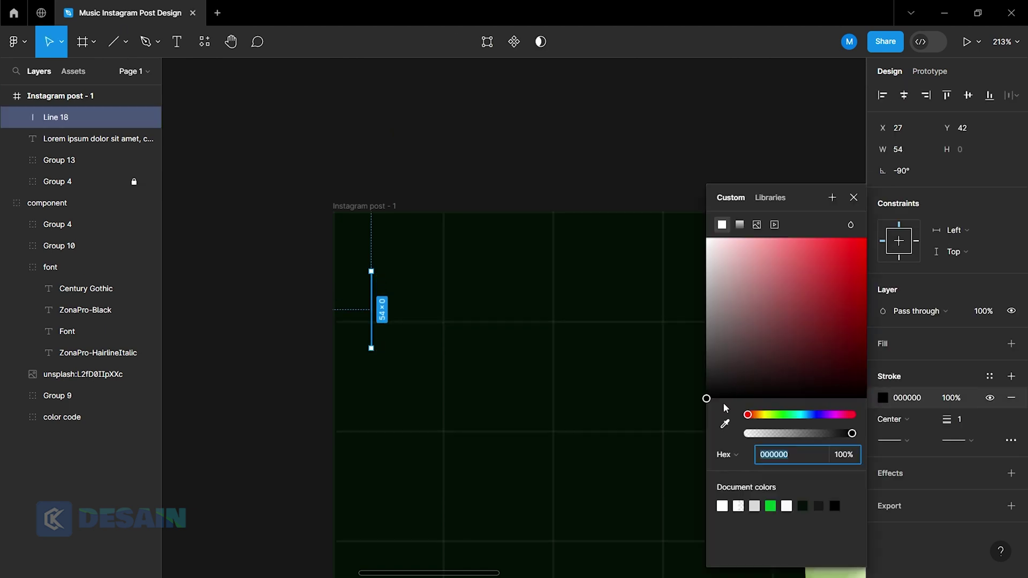
{"action": "left_click", "coordinate": [725, 424]}
{"action": "scroll", "coordinate": [606, 335], "scroll_direction": "down", "scroll_amount": 5}
{"action": "scroll", "coordinate": [221, 349], "scroll_direction": "up", "scroll_amount": 3}
{"action": "left_click", "coordinate": [209, 305]}
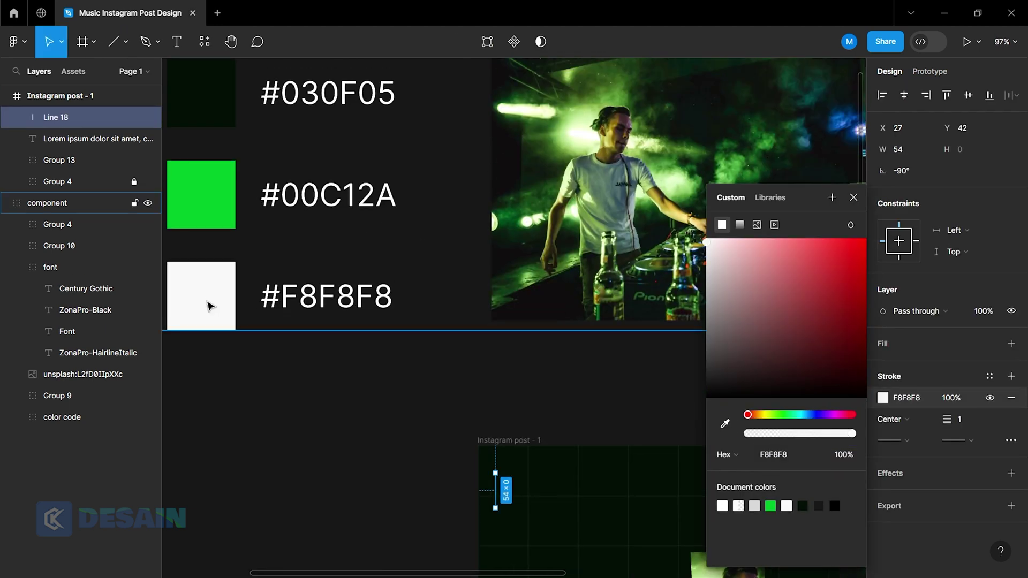
{"action": "key", "text": "Escape"}
{"action": "scroll", "coordinate": [532, 347], "scroll_direction": "up", "scroll_amount": 5}
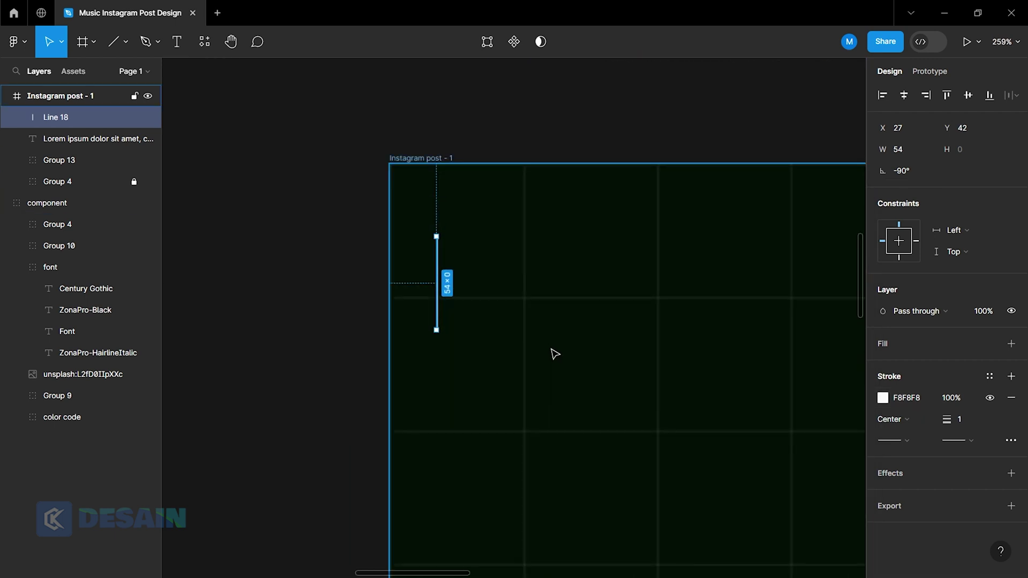
{"action": "type", "text": "5"}
{"action": "key", "text": "Return"}
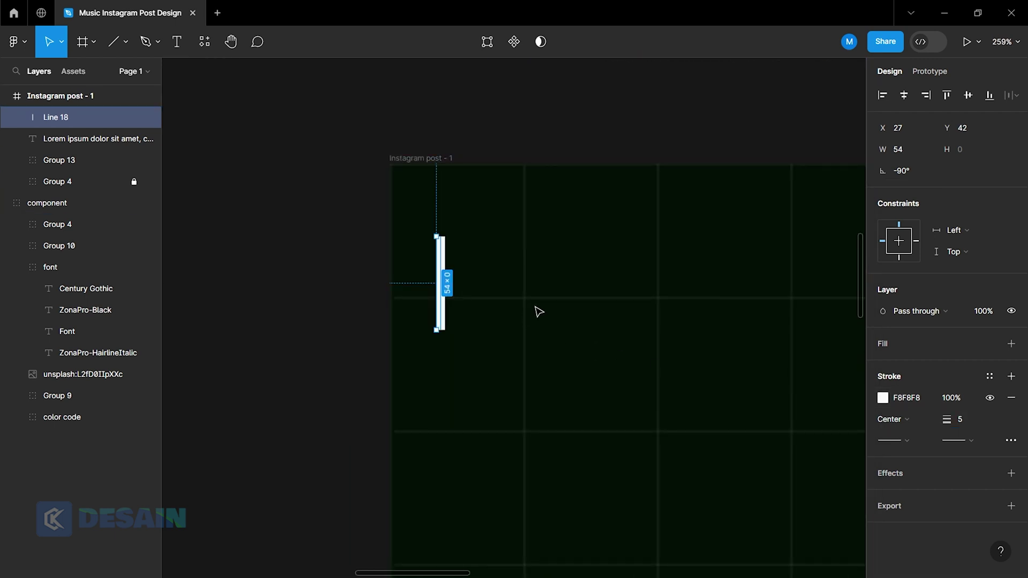
{"action": "left_click", "coordinate": [910, 439]}
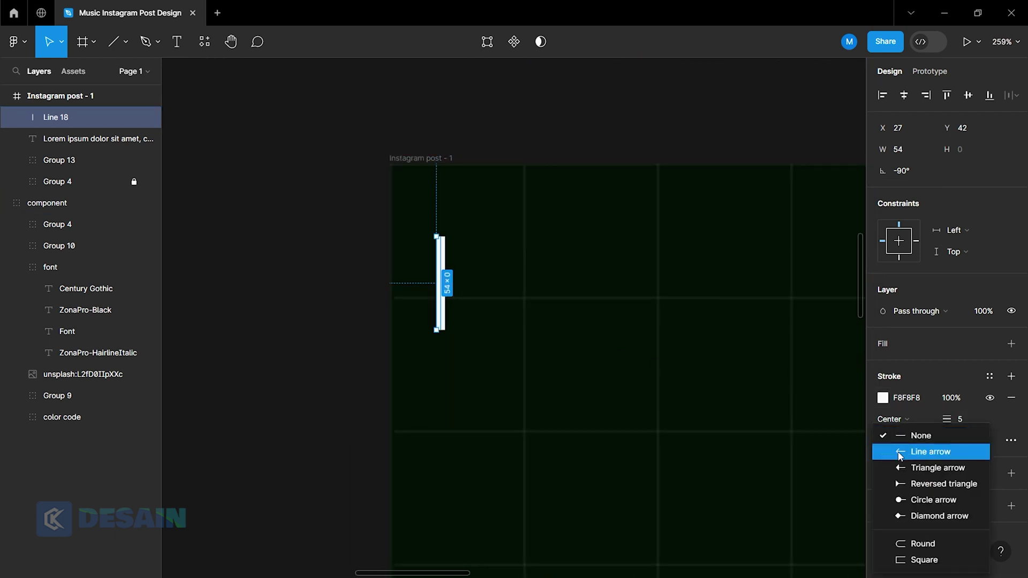
{"action": "left_click", "coordinate": [919, 543]}
{"action": "left_click", "coordinate": [975, 440]}
{"action": "left_click", "coordinate": [916, 542]}
Duplicate the bar into four evenly spaced copies, shortening the second and centring it.
{"action": "left_click", "coordinate": [494, 353]}
{"action": "left_click", "coordinate": [442, 320]}
{"action": "left_click_drag", "start_coordinate": [442, 320], "coordinate": [515, 321]}
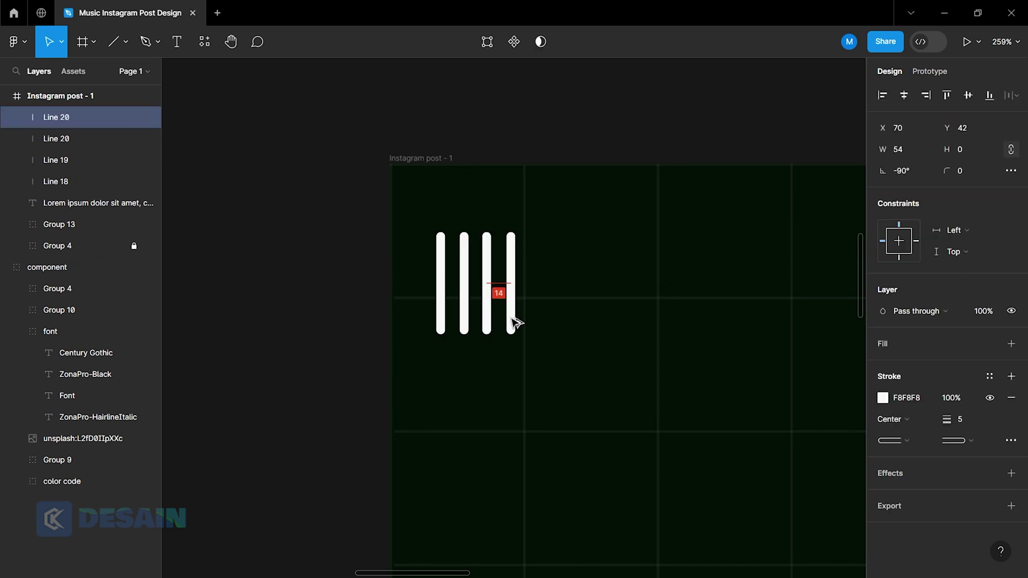
{"action": "left_click", "coordinate": [465, 247]}
{"action": "left_click_drag", "start_coordinate": [464, 236], "coordinate": [464, 259]}
{"action": "left_click", "coordinate": [441, 266], "text": "shift"}
{"action": "left_click", "coordinate": [968, 94]}
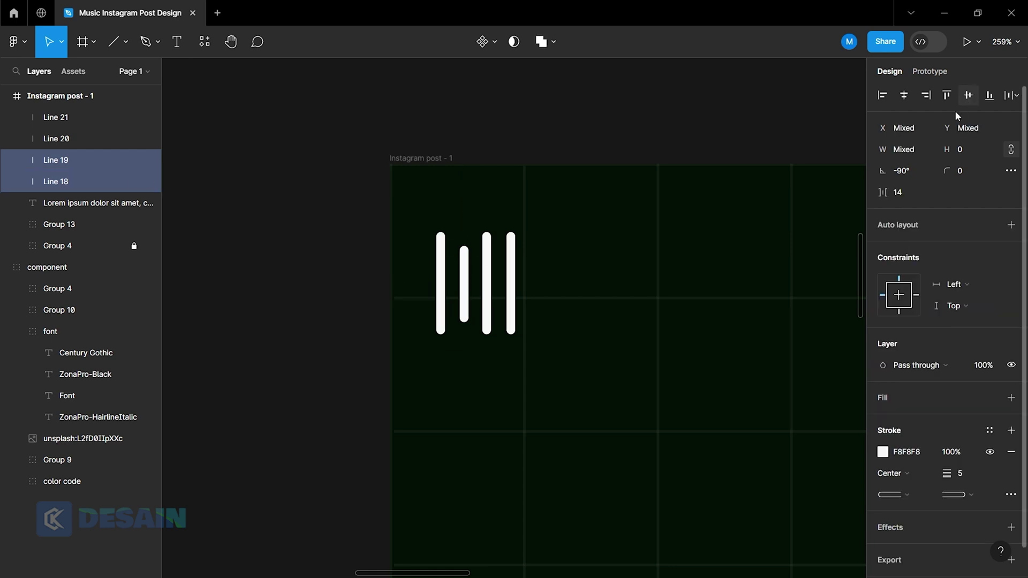
Shorten the fourth and third bars, centring them vertically on each other.
{"action": "left_click", "coordinate": [511, 283]}
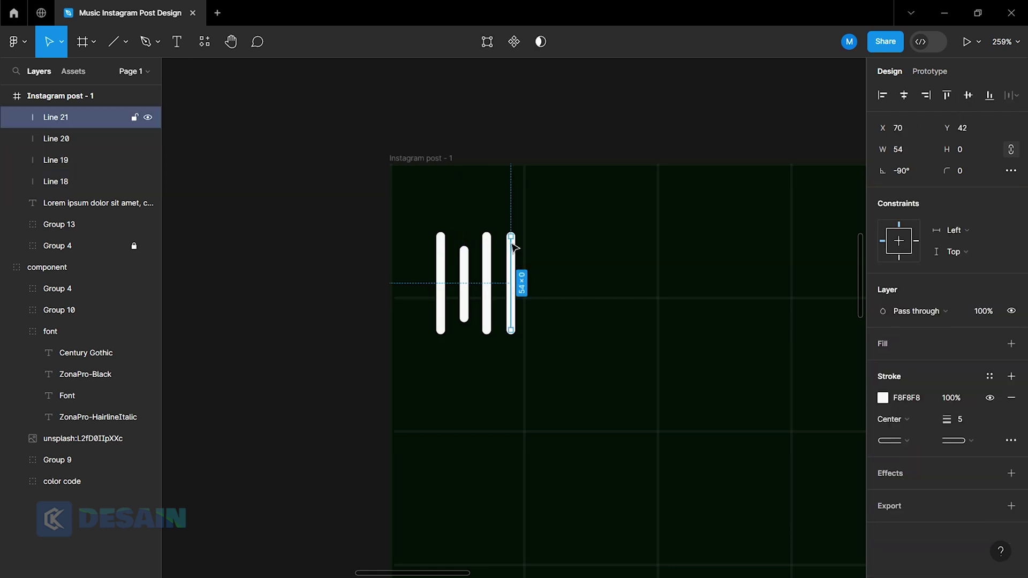
{"action": "left_click_drag", "start_coordinate": [512, 243], "coordinate": [511, 281]}
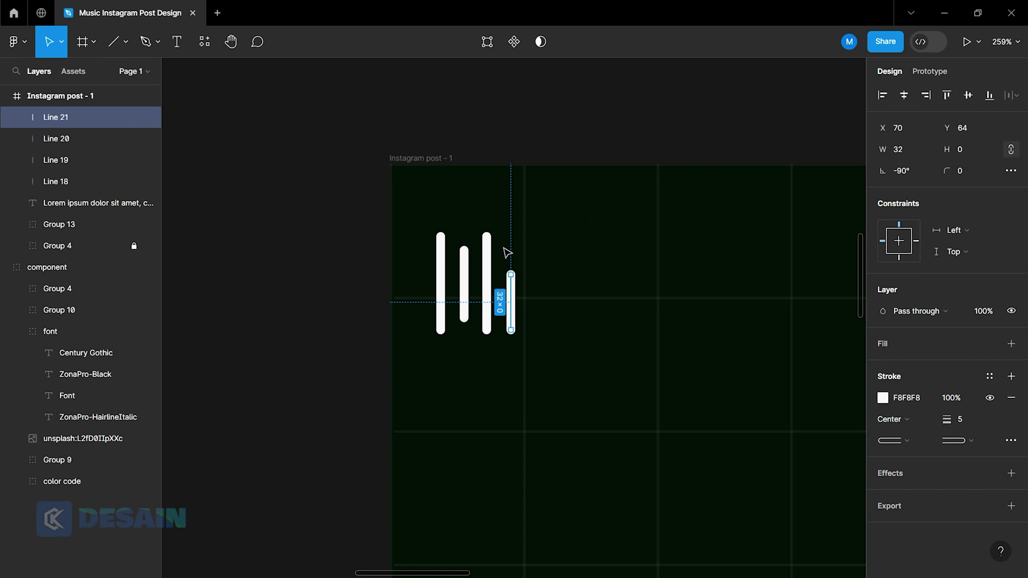
{"action": "left_click", "coordinate": [487, 255], "text": "shift"}
{"action": "left_click", "coordinate": [966, 96]}
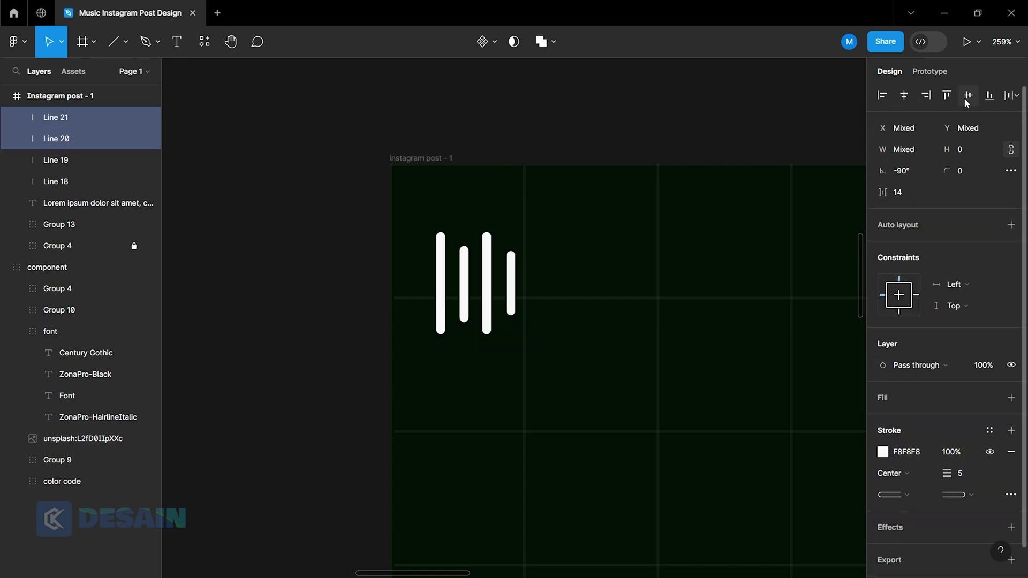
{"action": "left_click", "coordinate": [487, 265]}
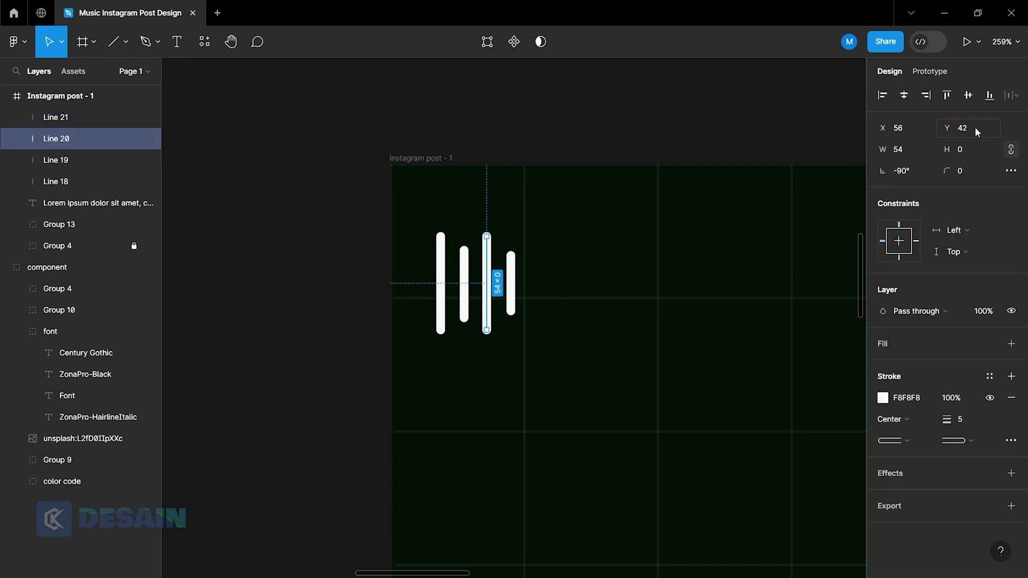
{"action": "left_click_drag", "start_coordinate": [485, 328], "coordinate": [485, 326]}
Group the four bars into a single icon group.
{"action": "left_click_drag", "start_coordinate": [405, 254], "coordinate": [560, 304]}
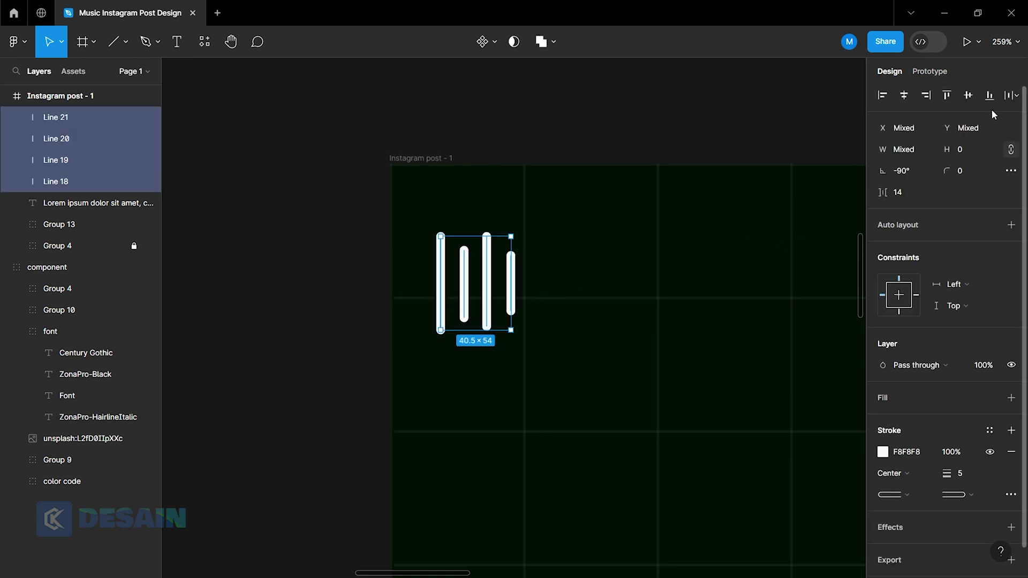
{"action": "left_click", "coordinate": [970, 100]}
{"action": "left_click", "coordinate": [689, 264]}
{"action": "scroll", "coordinate": [686, 257], "scroll_direction": "down", "scroll_amount": 3}
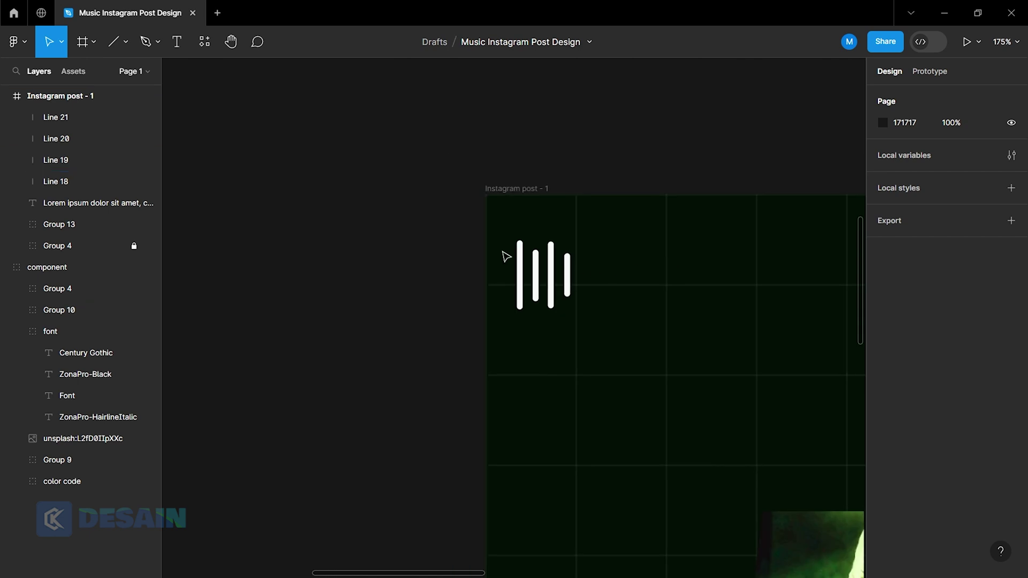
{"action": "left_click_drag", "start_coordinate": [501, 251], "coordinate": [606, 301]}
{"action": "right_click", "coordinate": [554, 284]}
{"action": "left_click", "coordinate": [605, 330]}
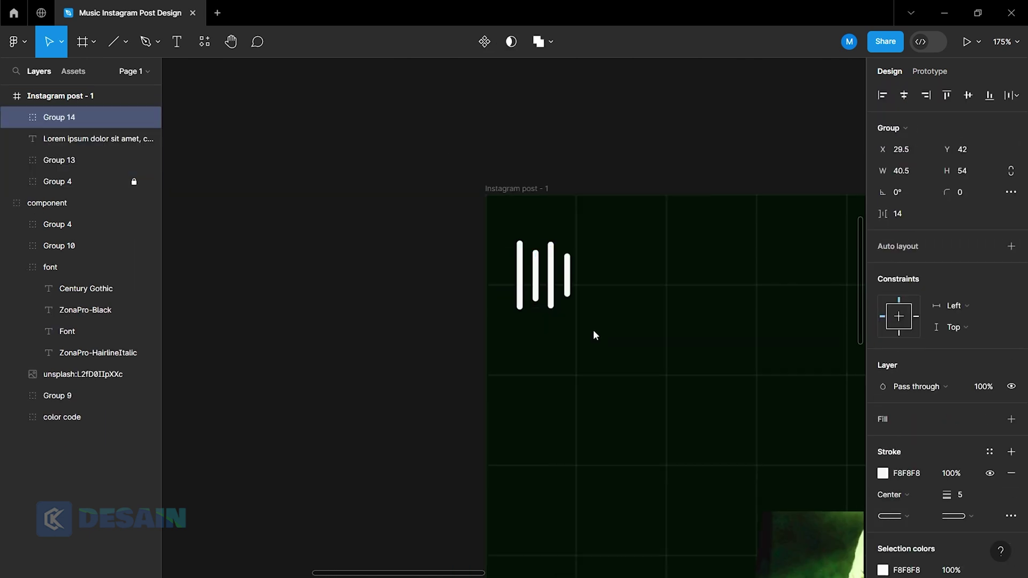
{"action": "left_click", "coordinate": [628, 302]}
{"action": "scroll", "coordinate": [627, 303], "scroll_direction": "up", "scroll_amount": 3}
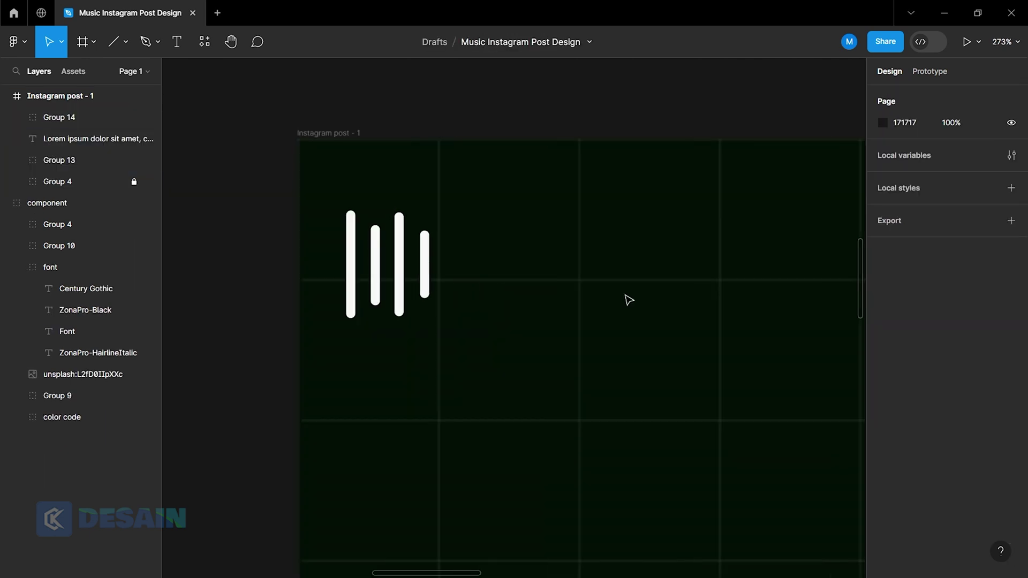
Paste the two-line YOUR LOGO text onto the post and centre-align it.
{"action": "left_click", "coordinate": [176, 47]}
{"action": "left_click", "coordinate": [487, 248]}
{"action": "type", "text": "YOUR LOGO"}
{"action": "key", "text": "ctrl+a"}
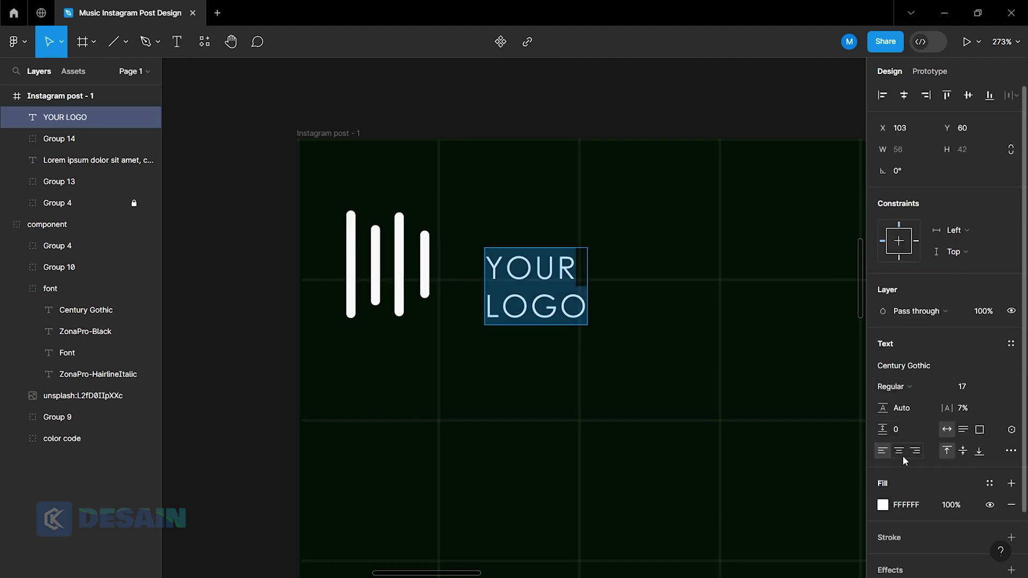
{"action": "left_click", "coordinate": [903, 451]}
{"action": "key", "text": "Escape"}
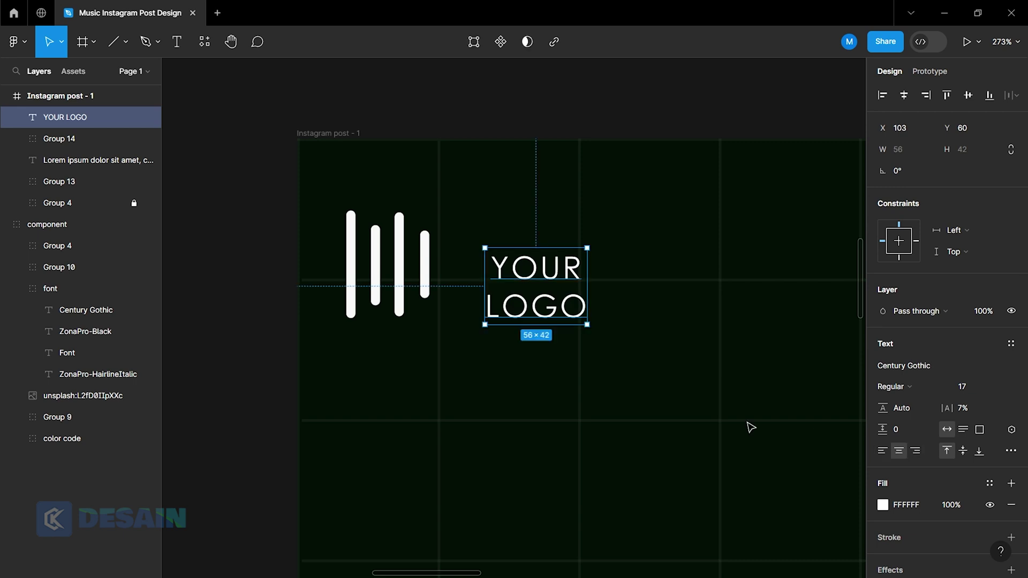
Set YOUR LOGO in ZonaPro-Black and move it just right of the bar icon.
{"action": "left_click", "coordinate": [886, 368]}
{"action": "type", "text": "z"}
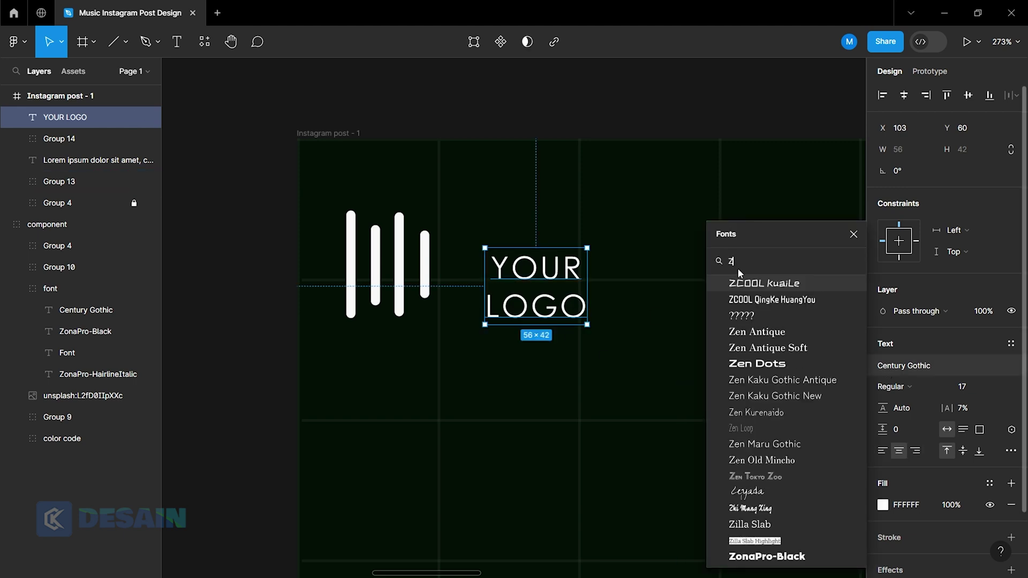
{"action": "type", "text": "o"}
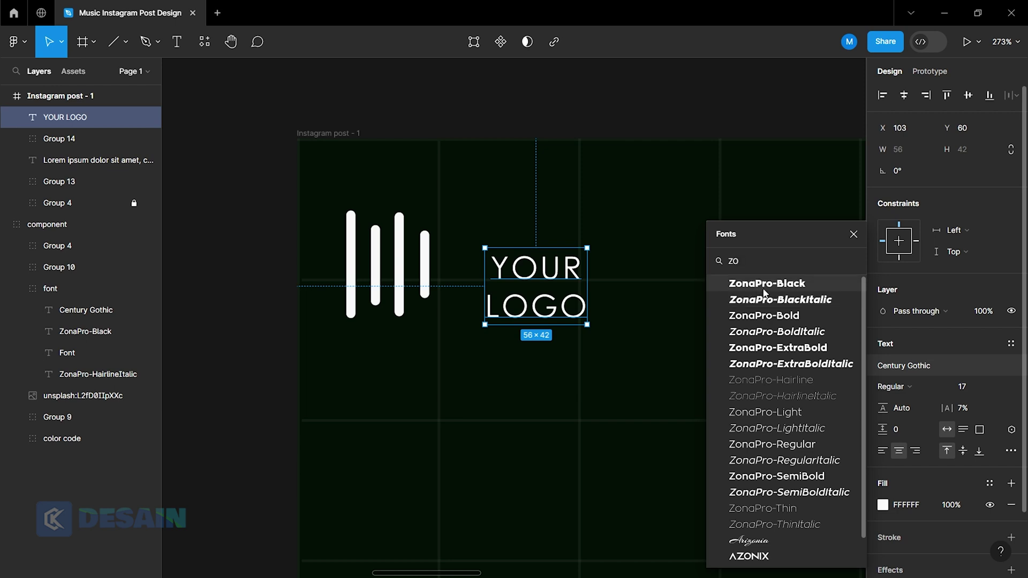
{"action": "left_click", "coordinate": [764, 292]}
{"action": "left_click", "coordinate": [725, 323]}
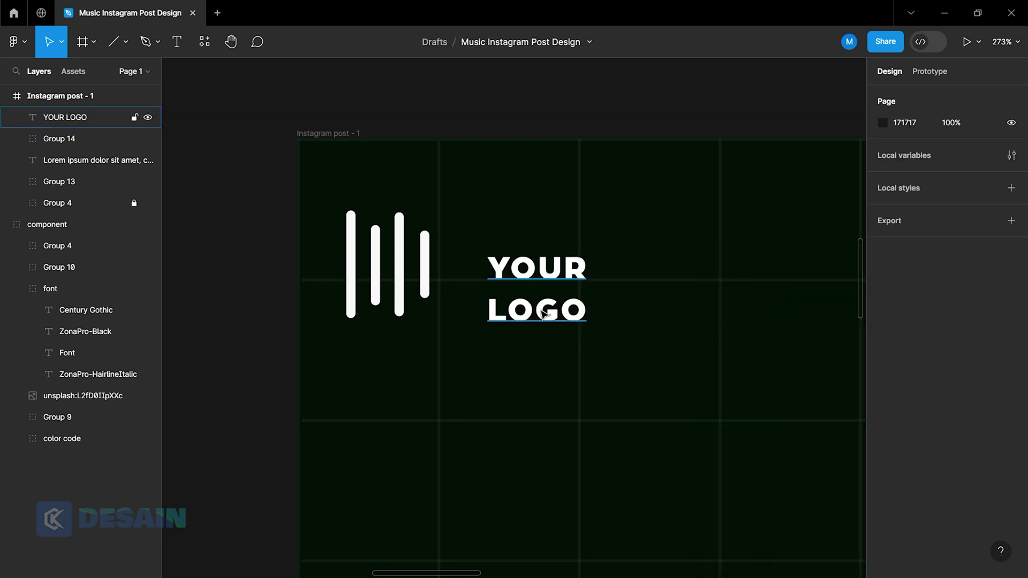
{"action": "left_click_drag", "start_coordinate": [544, 315], "coordinate": [519, 293]}
{"action": "left_click", "coordinate": [535, 368]}
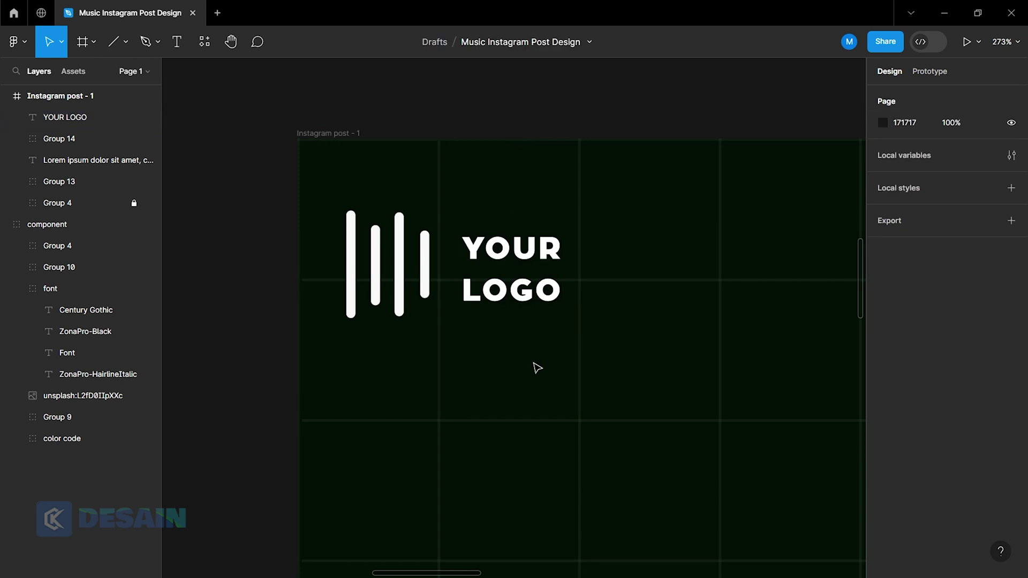
{"action": "scroll", "coordinate": [535, 367], "scroll_direction": "down", "scroll_amount": 5}
Expand Group 14 and shorten and reposition the first two icon bars.
{"action": "scroll", "coordinate": [354, 351], "scroll_direction": "up", "scroll_amount": 5}
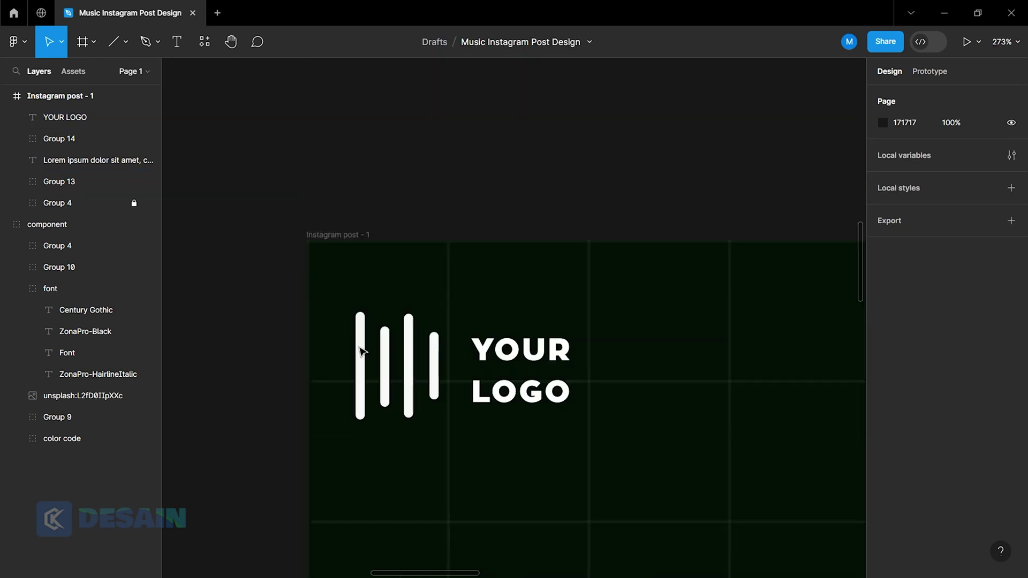
{"action": "scroll", "coordinate": [364, 386], "scroll_direction": "up", "scroll_amount": 4}
{"action": "left_click", "coordinate": [349, 385]}
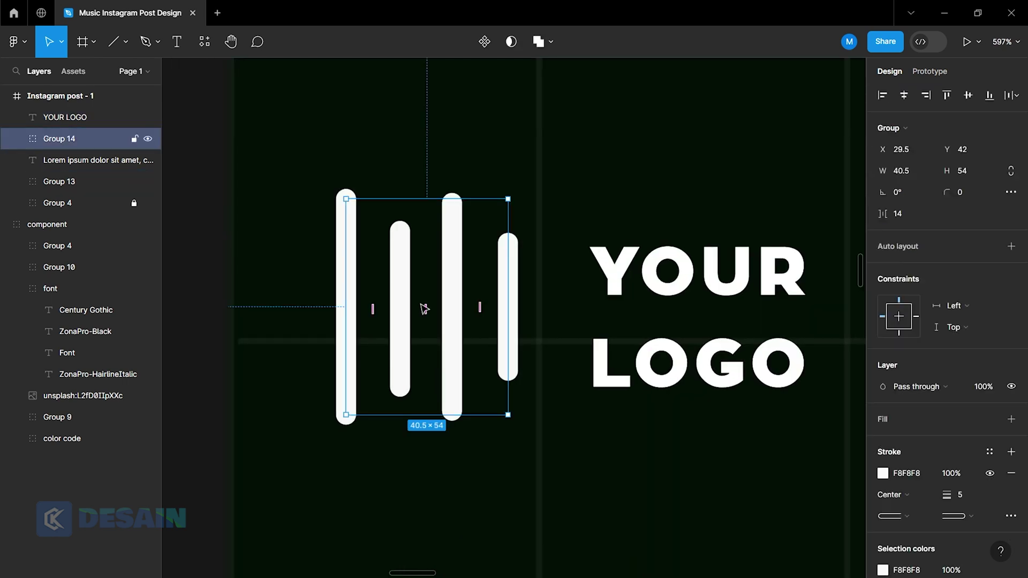
{"action": "left_click", "coordinate": [18, 138]}
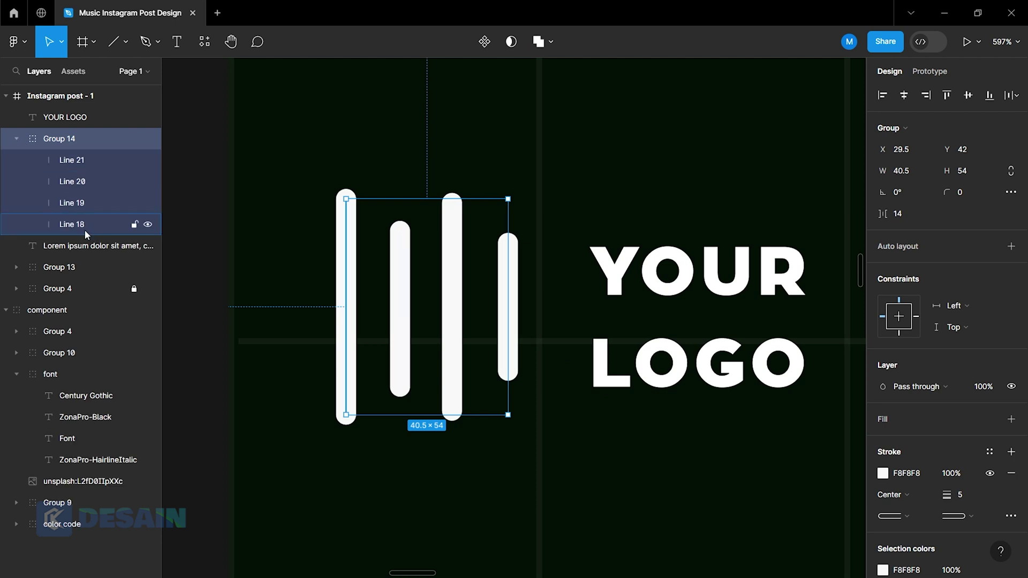
{"action": "left_click", "coordinate": [85, 230]}
{"action": "left_click_drag", "start_coordinate": [342, 418], "coordinate": [343, 362]}
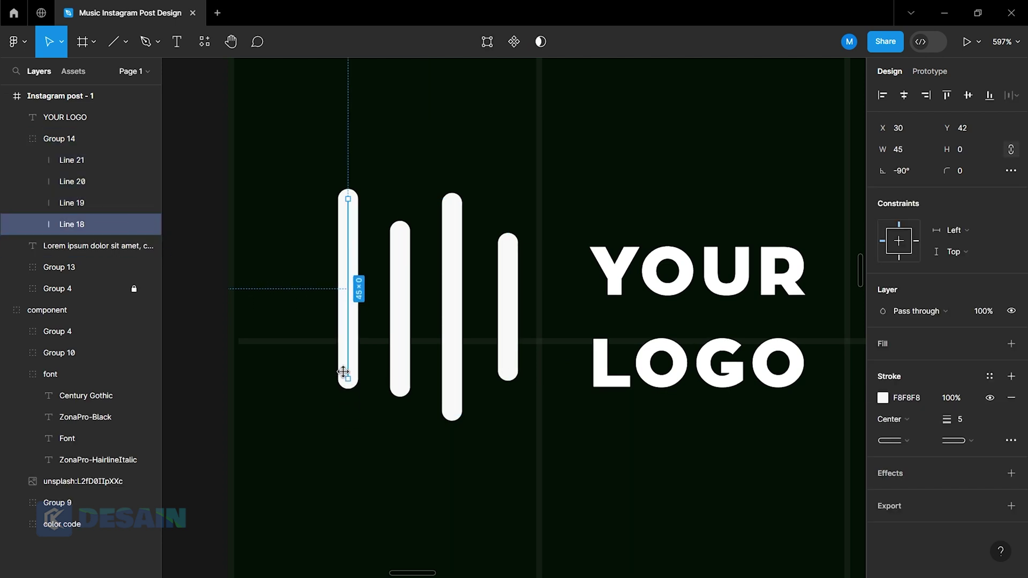
{"action": "left_click", "coordinate": [403, 323]}
{"action": "left_click_drag", "start_coordinate": [400, 387], "coordinate": [400, 359]}
{"action": "left_click_drag", "start_coordinate": [400, 231], "coordinate": [399, 257]}
{"action": "left_click_drag", "start_coordinate": [402, 300], "coordinate": [402, 271]}
Shorten the third and fourth bars and centre them with the others.
{"action": "left_click", "coordinate": [447, 289]}
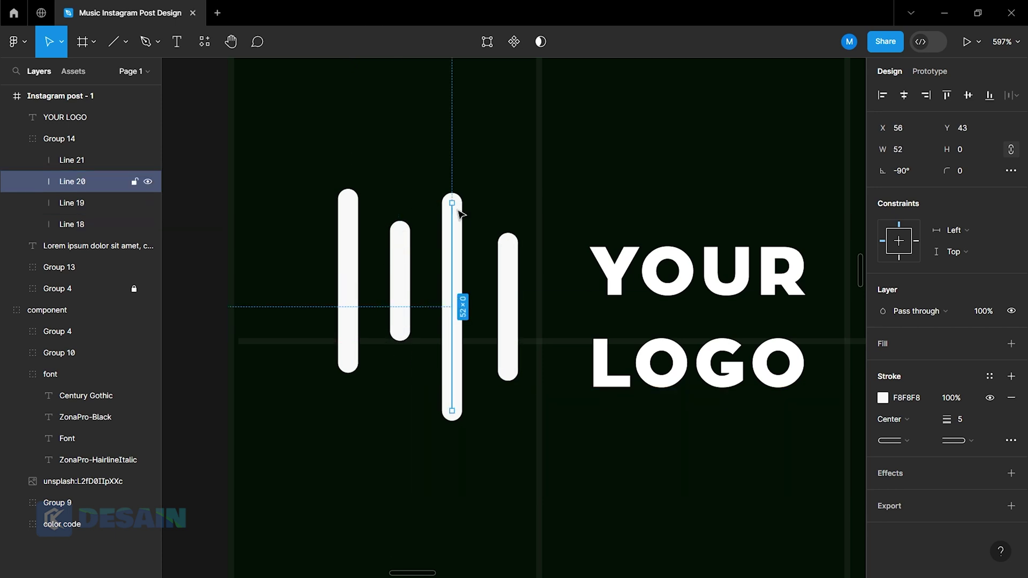
{"action": "left_click_drag", "start_coordinate": [453, 203], "coordinate": [453, 278]}
{"action": "left_click_drag", "start_coordinate": [455, 336], "coordinate": [455, 272]}
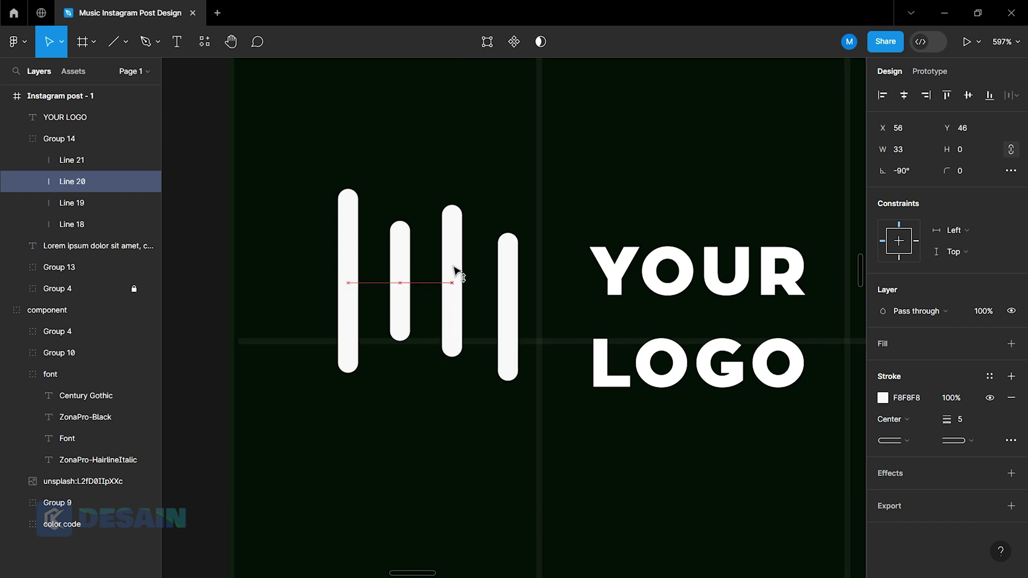
{"action": "left_click", "coordinate": [507, 300]}
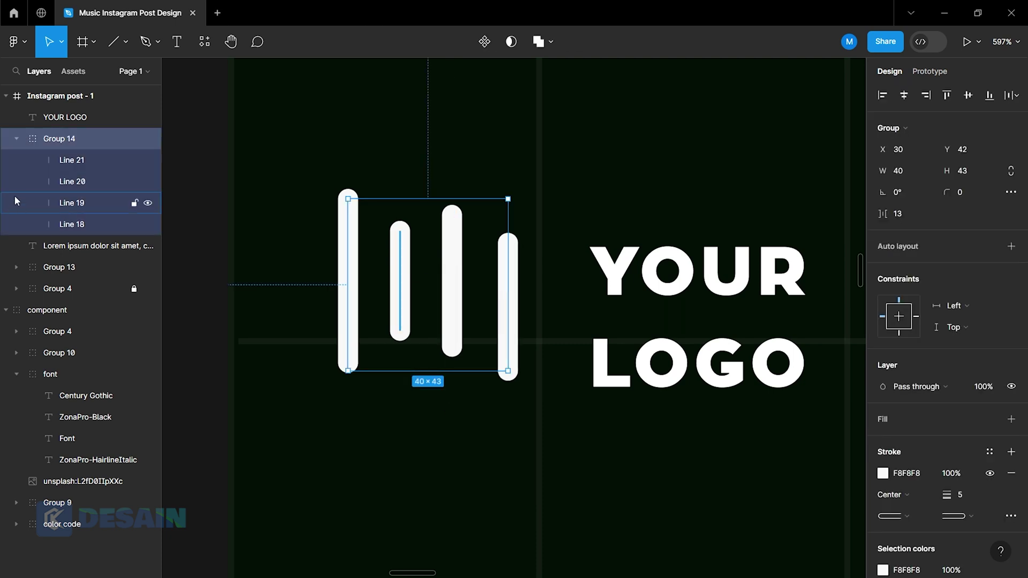
{"action": "left_click", "coordinate": [69, 160]}
{"action": "left_click_drag", "start_coordinate": [507, 242], "coordinate": [506, 293]}
{"action": "left_click_drag", "start_coordinate": [514, 330], "coordinate": [514, 280]}
{"action": "left_click", "coordinate": [481, 395]}
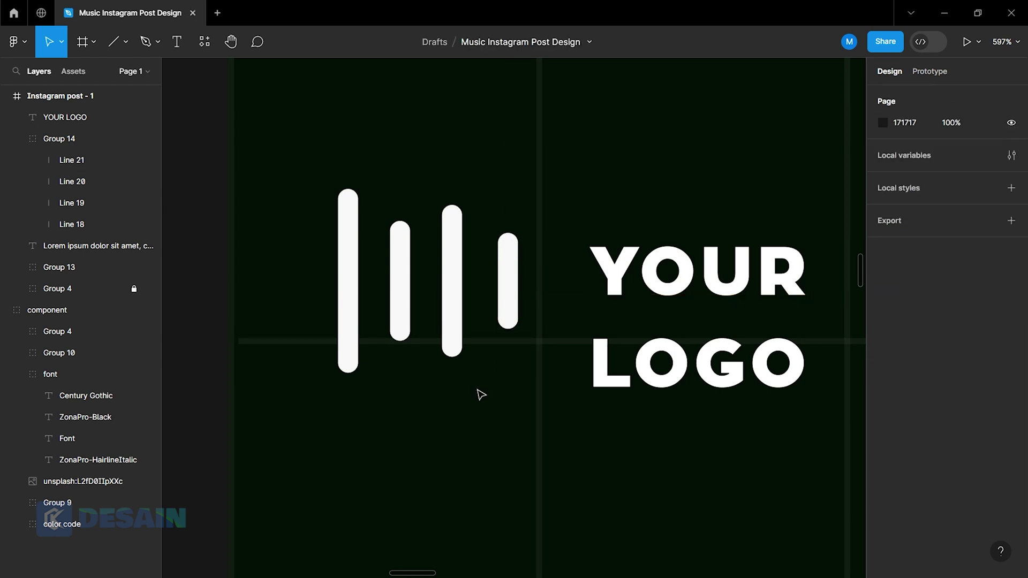
Vertically centre the bar icon group with the YOUR LOGO text.
{"action": "scroll", "coordinate": [481, 395], "scroll_direction": "down", "scroll_amount": 3}
{"action": "left_click", "coordinate": [467, 363]}
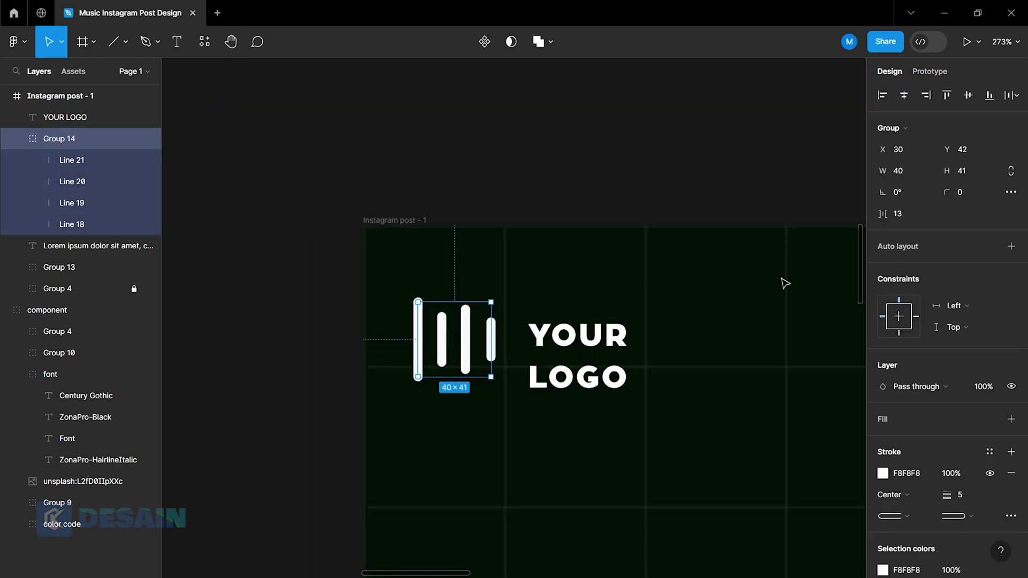
{"action": "left_click", "coordinate": [560, 353], "text": "shift"}
{"action": "left_click", "coordinate": [968, 95]}
Copy the concentric-ring group from the reference items into the post.
{"action": "left_click", "coordinate": [739, 335]}
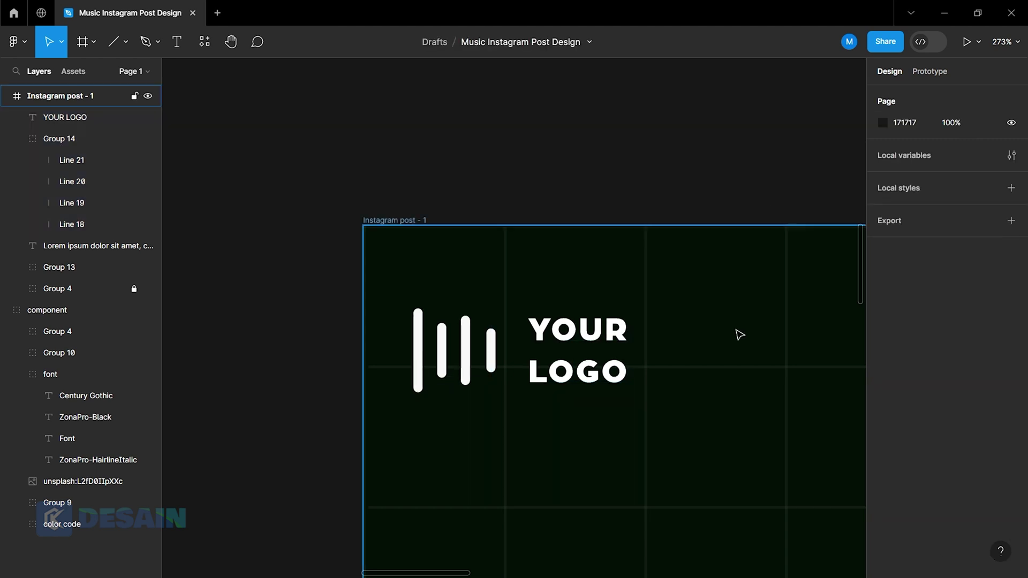
{"action": "scroll", "coordinate": [740, 334], "scroll_direction": "down", "scroll_amount": 3}
{"action": "scroll", "coordinate": [733, 359], "scroll_direction": "down", "scroll_amount": 2}
{"action": "scroll", "coordinate": [732, 360], "scroll_direction": "down", "scroll_amount": 3}
{"action": "scroll", "coordinate": [697, 370], "scroll_direction": "down", "scroll_amount": 3}
{"action": "scroll", "coordinate": [697, 369], "scroll_direction": "down", "scroll_amount": 2}
{"action": "scroll", "coordinate": [552, 359], "scroll_direction": "down", "scroll_amount": 3}
{"action": "scroll", "coordinate": [557, 371], "scroll_direction": "up", "scroll_amount": 3}
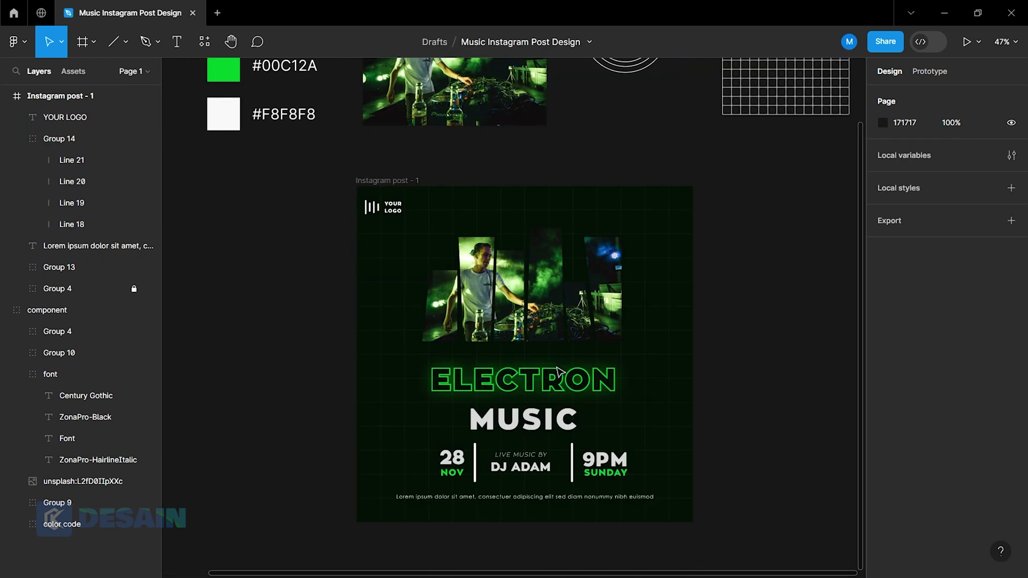
{"action": "scroll", "coordinate": [557, 370], "scroll_direction": "right", "scroll_amount": 3}
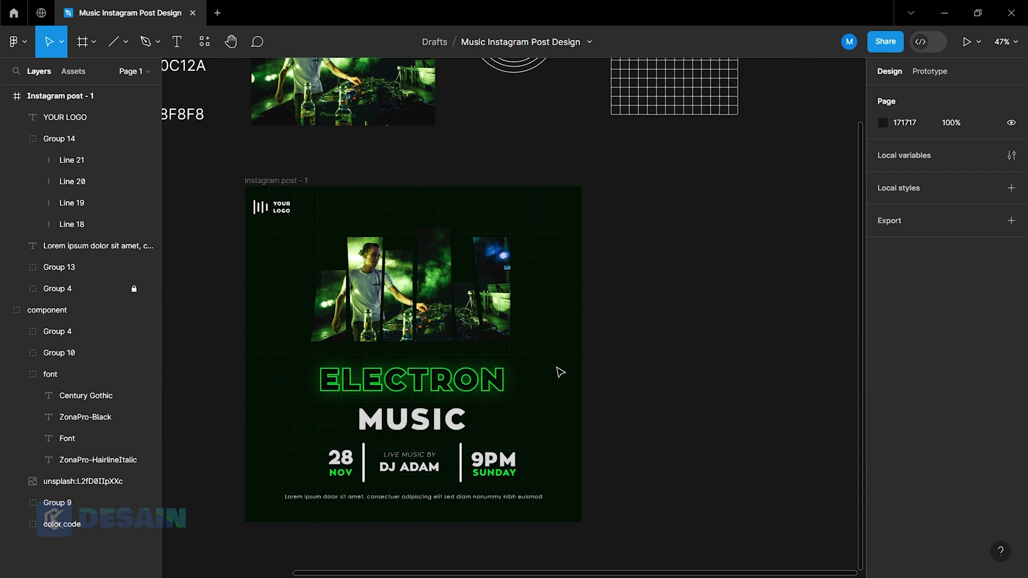
{"action": "scroll", "coordinate": [557, 370], "scroll_direction": "up", "scroll_amount": 6}
{"action": "double_click", "coordinate": [527, 276]}
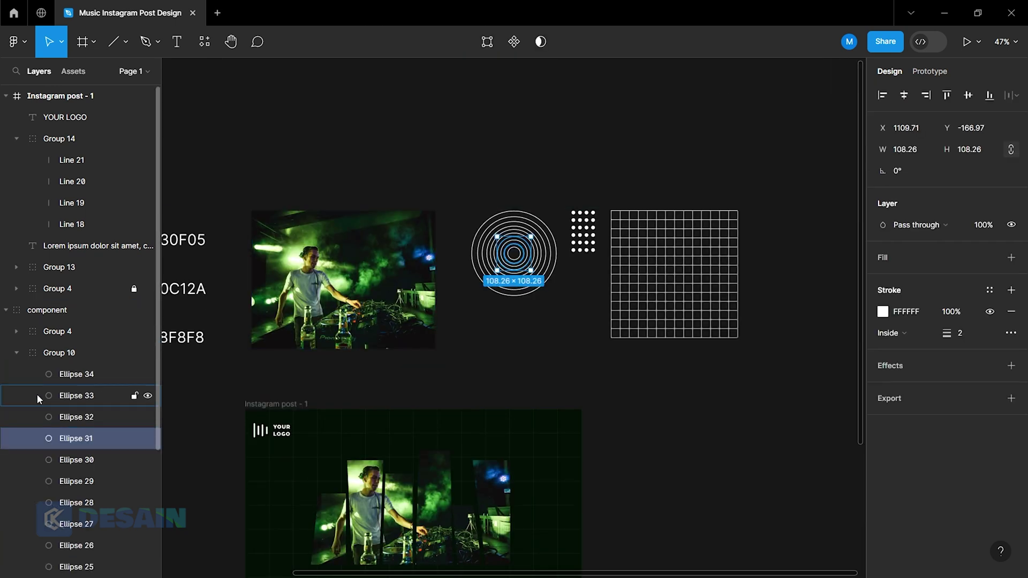
{"action": "left_click", "coordinate": [59, 353]}
{"action": "left_click_drag", "start_coordinate": [522, 261], "coordinate": [423, 444]}
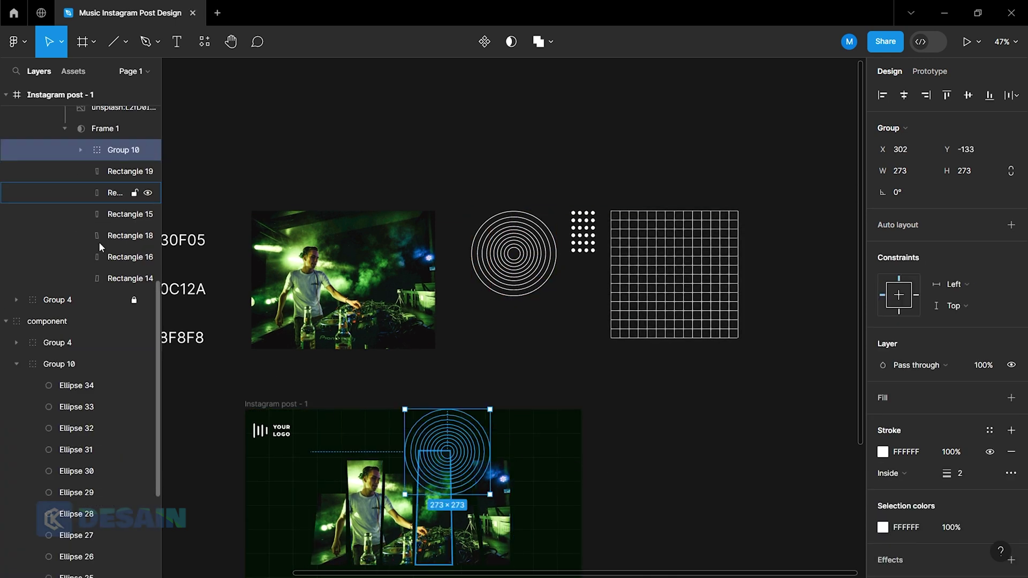
Move the rings to the top of the post's layers and set stroke opacity to 50%.
{"action": "scroll", "coordinate": [102, 252], "scroll_direction": "up", "scroll_amount": 3}
{"action": "scroll", "coordinate": [107, 262], "scroll_direction": "up", "scroll_amount": 2}
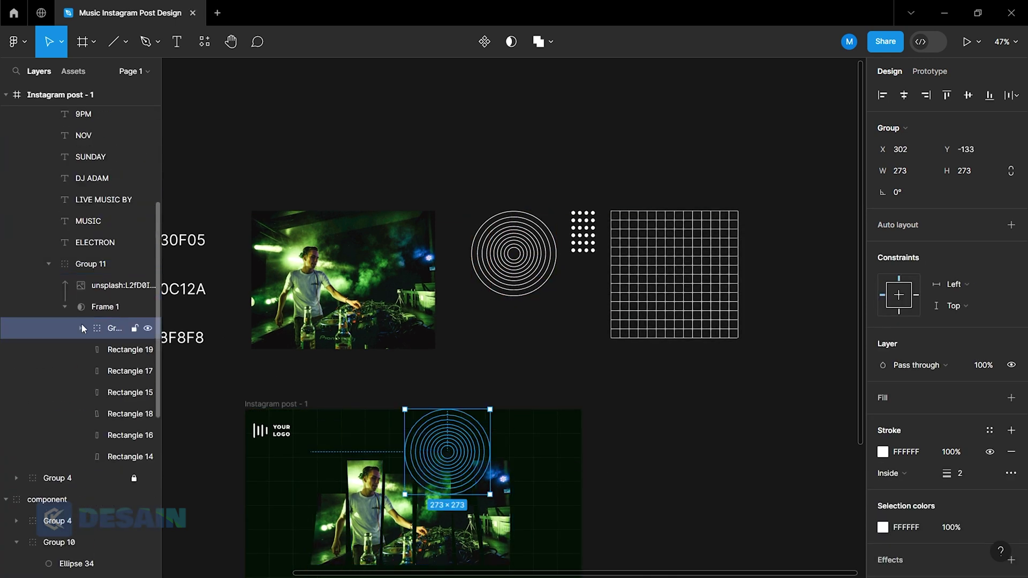
{"action": "left_click", "coordinate": [80, 329]}
{"action": "scroll", "coordinate": [102, 451], "scroll_direction": "up", "scroll_amount": 4}
{"action": "mouse_move", "coordinate": [103, 451]}
{"action": "left_mouse_down"}
{"action": "mouse_move", "coordinate": [71, 279]}
{"action": "mouse_move", "coordinate": [72, 107]}
{"action": "left_mouse_up"}
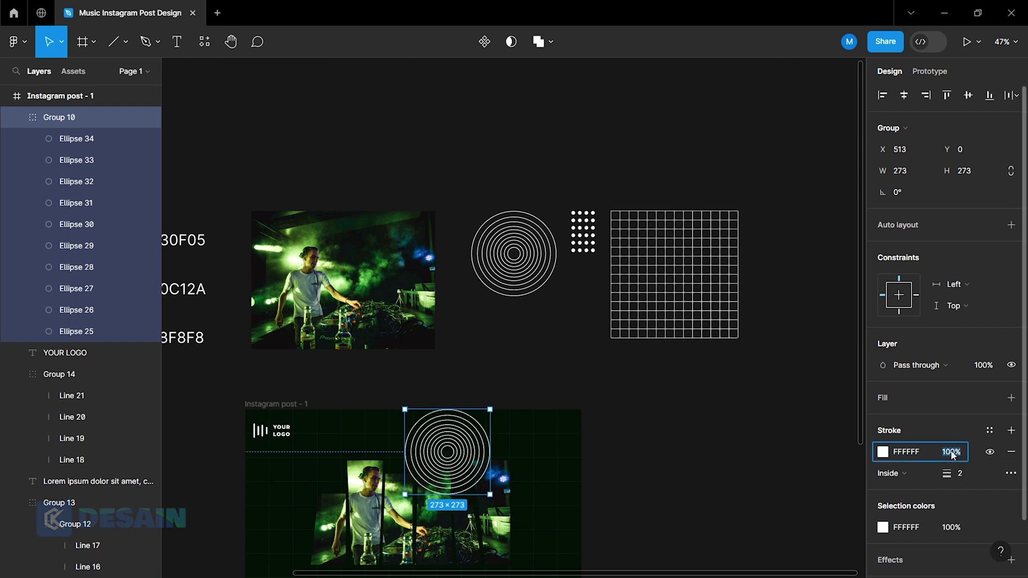
{"action": "type", "text": "50"}
{"action": "key", "text": "Return"}
{"action": "left_click", "coordinate": [773, 493]}
Position the ring group peeking in at the post's top edge, nested inside the post.
{"action": "scroll", "coordinate": [414, 471], "scroll_direction": "up", "scroll_amount": 5}
{"action": "left_click", "coordinate": [506, 447]}
{"action": "left_click_drag", "start_coordinate": [506, 447], "coordinate": [517, 322]}
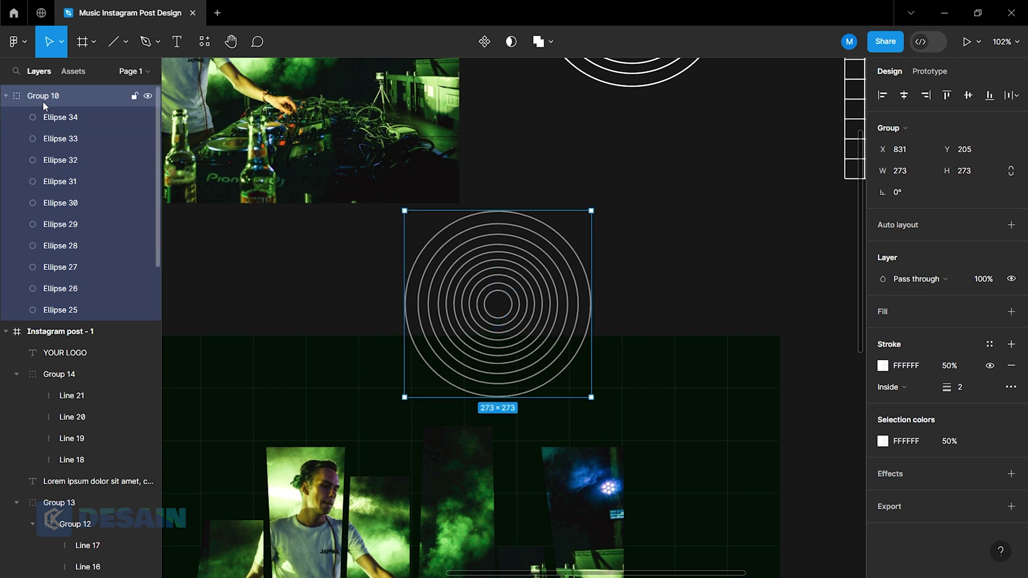
{"action": "left_click", "coordinate": [6, 97]}
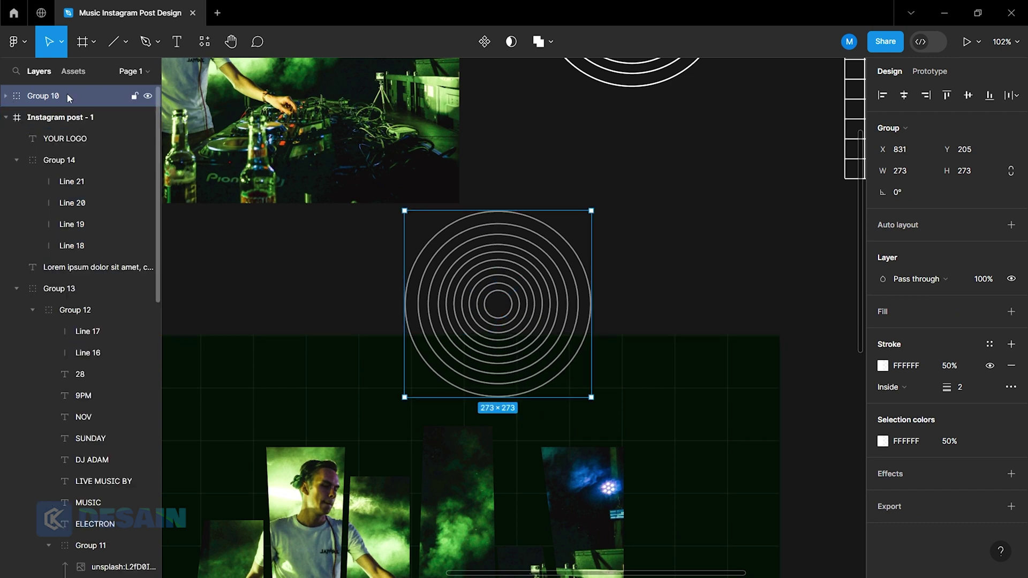
{"action": "left_click_drag", "start_coordinate": [69, 127], "coordinate": [68, 128]}
{"action": "left_click", "coordinate": [650, 348]}
Duplicate the rings to the post's bottom-right corner.
{"action": "scroll", "coordinate": [651, 348], "scroll_direction": "down", "scroll_amount": 5}
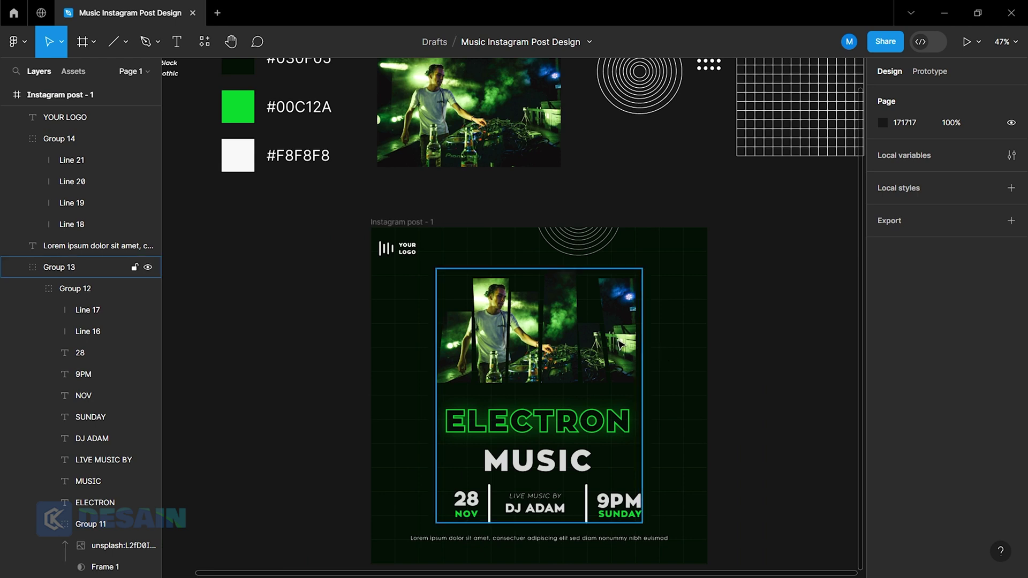
{"action": "scroll", "coordinate": [589, 343], "scroll_direction": "right", "scroll_amount": 3}
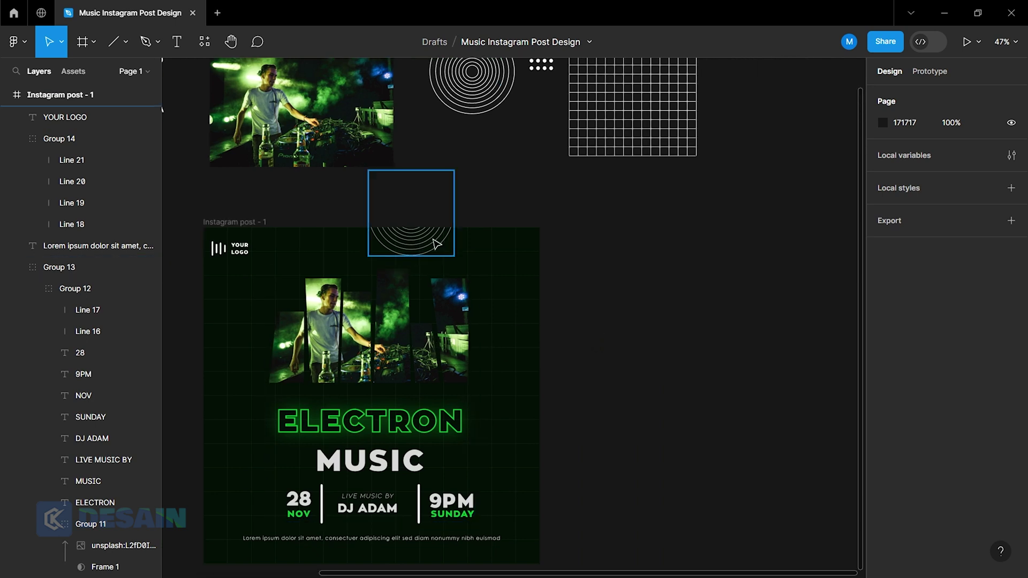
{"action": "mouse_move", "coordinate": [423, 239]}
{"action": "left_mouse_down"}
{"action": "mouse_move", "coordinate": [551, 481]}
{"action": "mouse_move", "coordinate": [535, 443]}
{"action": "left_mouse_up"}
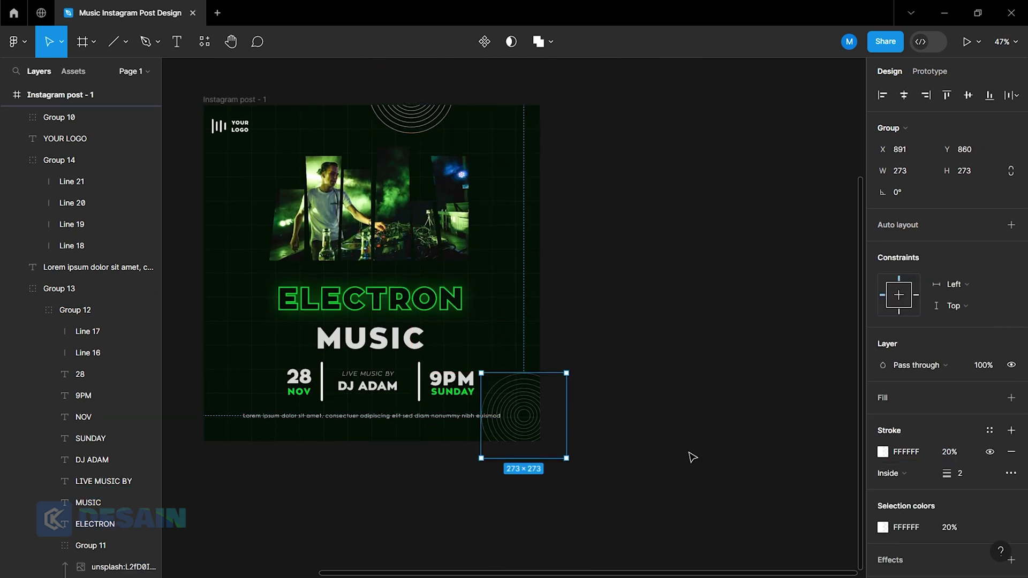
{"action": "left_click", "coordinate": [702, 476]}
{"action": "scroll", "coordinate": [716, 498], "scroll_direction": "left", "scroll_amount": 5}
{"action": "scroll", "coordinate": [502, 443], "scroll_direction": "up", "scroll_amount": 2}
{"action": "scroll", "coordinate": [502, 444], "scroll_direction": "up", "scroll_amount": 2}
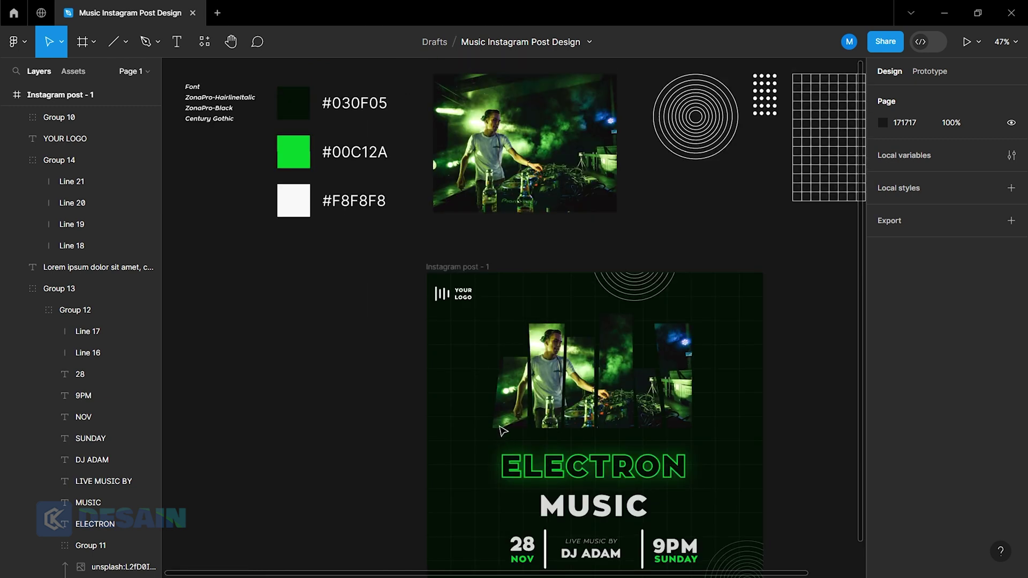
Copy the white dot-grid group from the reference component into the post.
{"action": "left_click", "coordinate": [760, 104]}
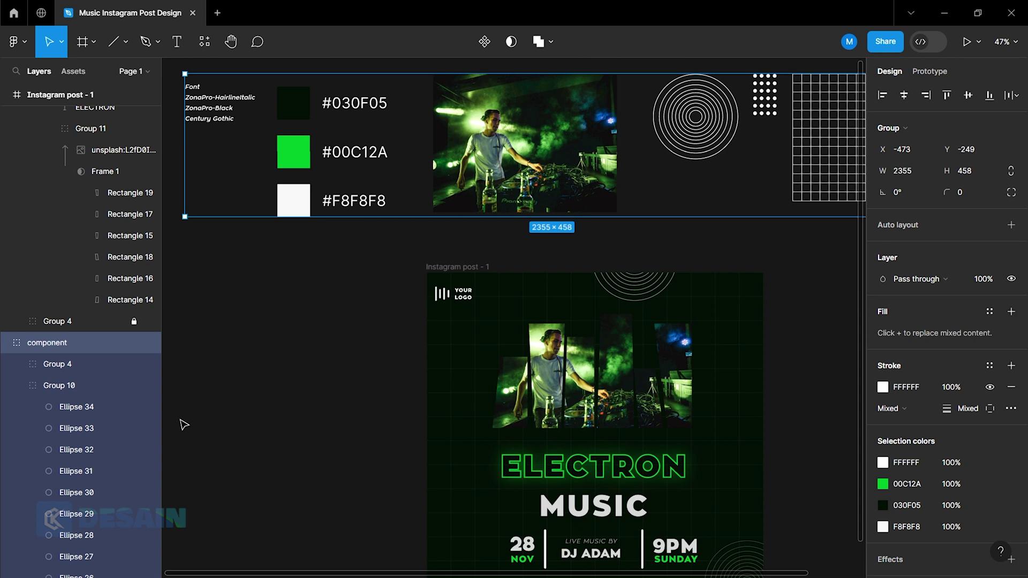
{"action": "left_click", "coordinate": [5, 345]}
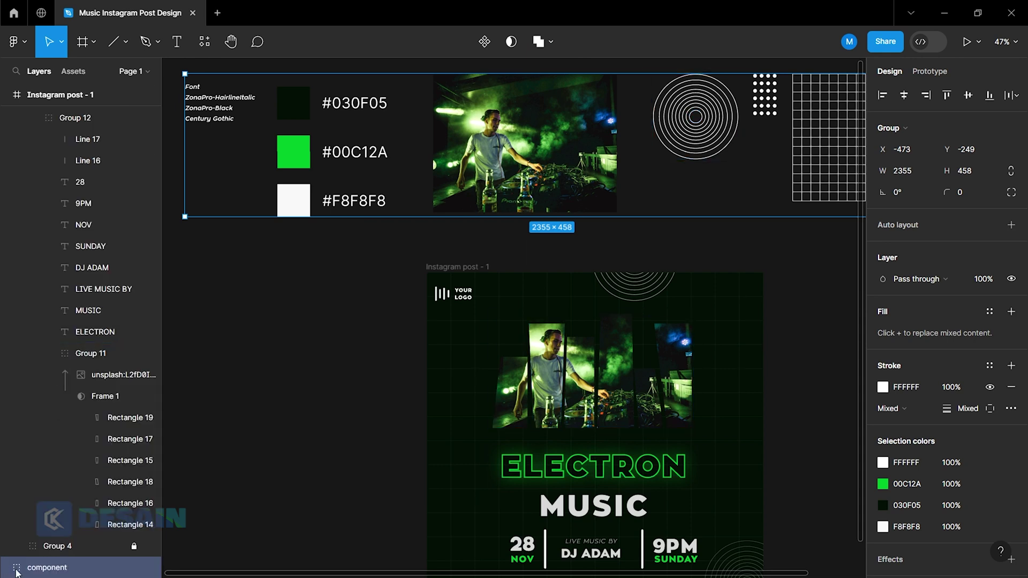
{"action": "left_click", "coordinate": [10, 568]}
{"action": "scroll", "coordinate": [32, 375], "scroll_direction": "down", "scroll_amount": 3}
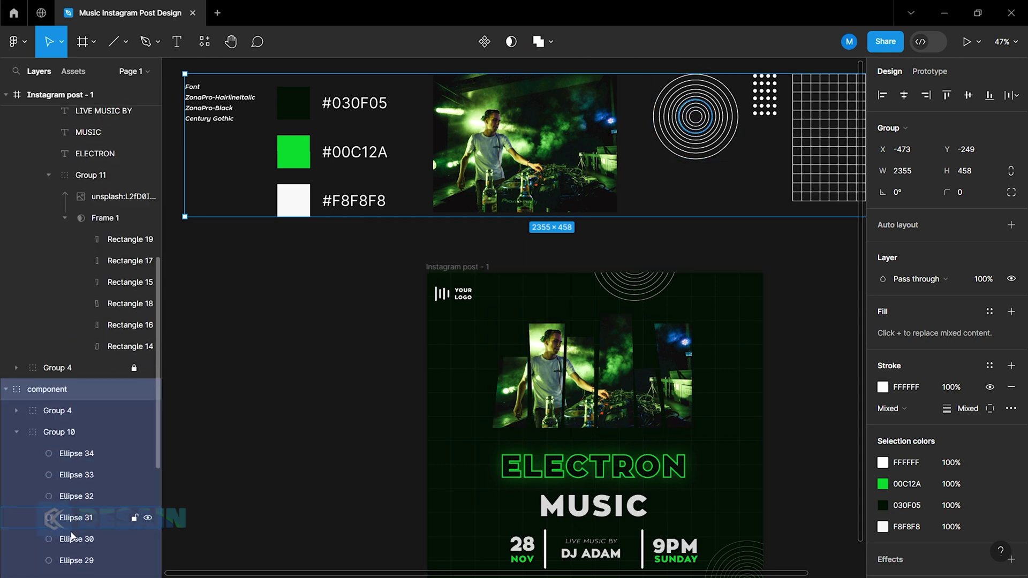
{"action": "scroll", "coordinate": [29, 294], "scroll_direction": "down", "scroll_amount": 3}
{"action": "left_click", "coordinate": [19, 254]}
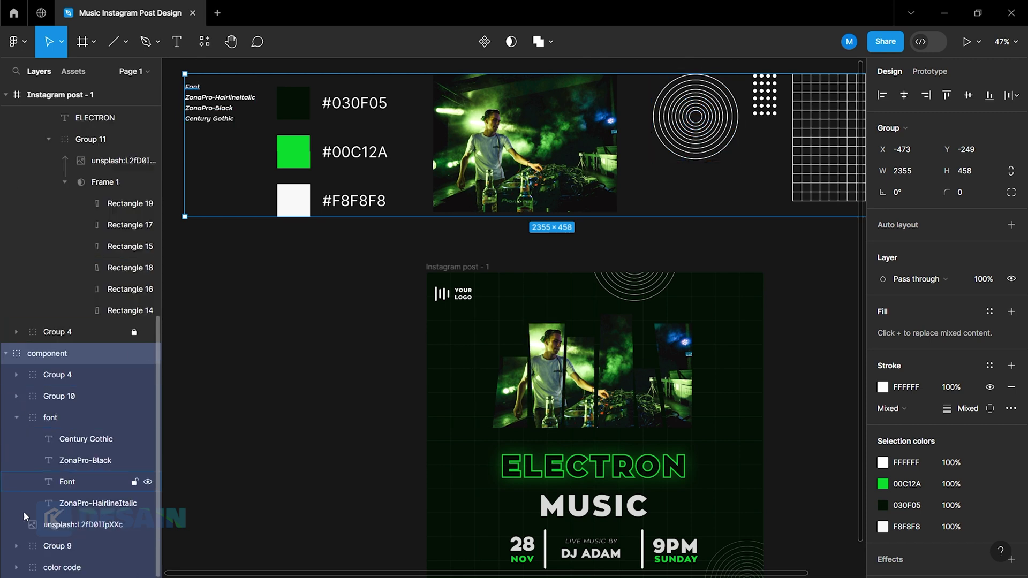
{"action": "left_click", "coordinate": [44, 546]}
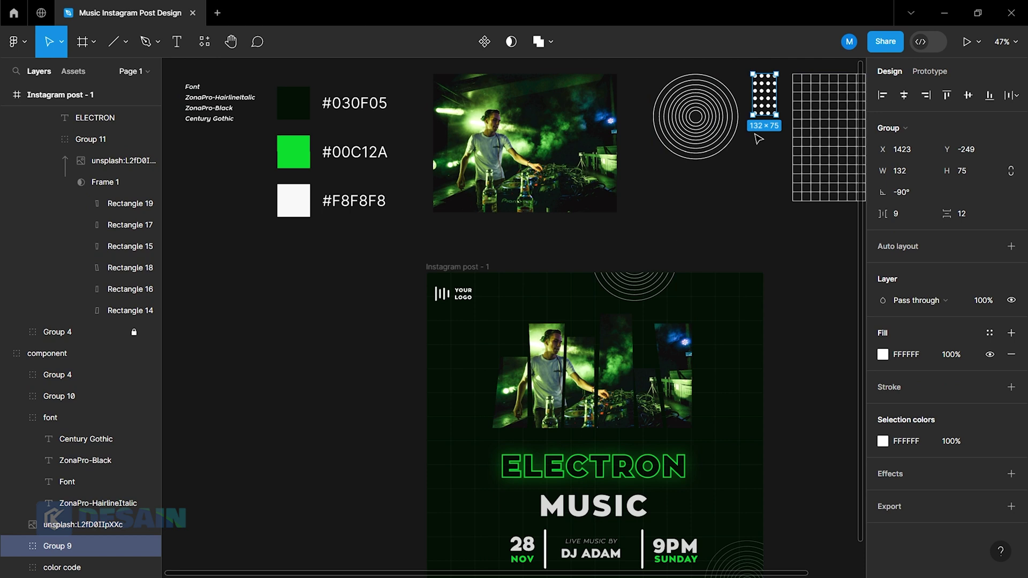
{"action": "left_click_drag", "start_coordinate": [766, 107], "coordinate": [724, 349], "text": "alt"}
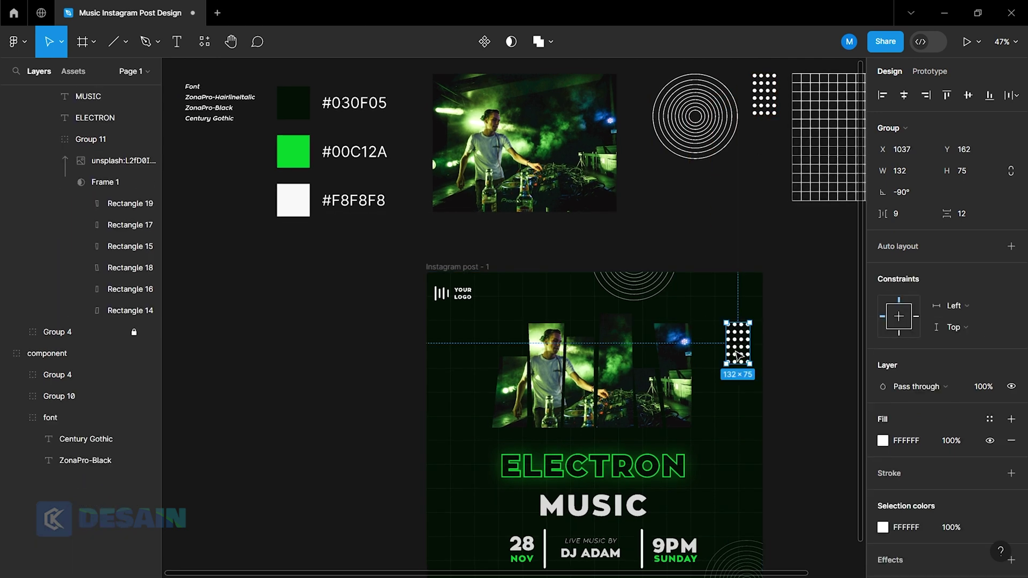
Place the dot grid at the post's right edge, tilted slightly.
{"action": "scroll", "coordinate": [752, 368], "scroll_direction": "up", "scroll_amount": 3, "text": "ctrl"}
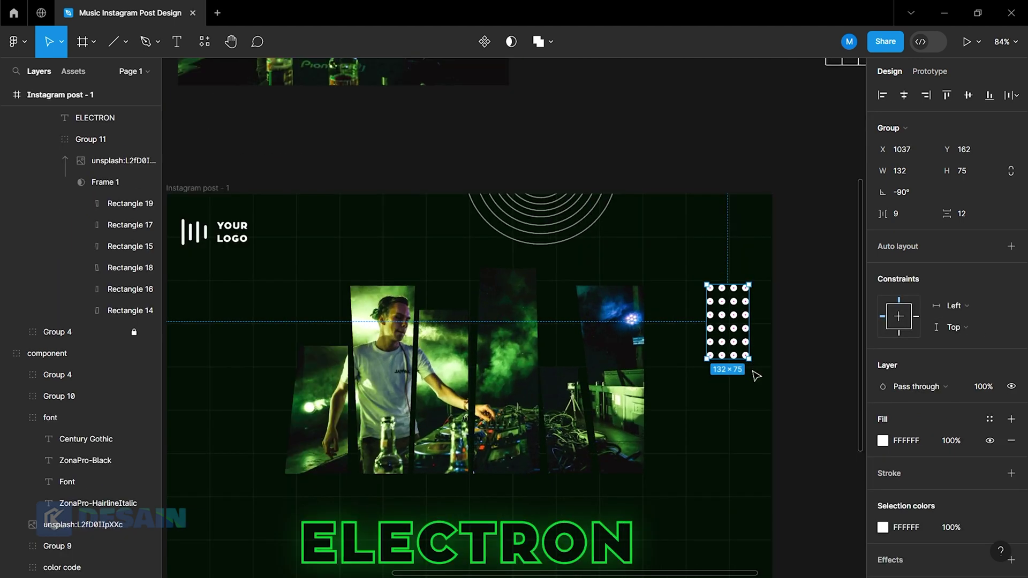
{"action": "scroll", "coordinate": [751, 268], "scroll_direction": "down", "scroll_amount": 4}
{"action": "scroll", "coordinate": [752, 267], "scroll_direction": "up", "scroll_amount": 2}
{"action": "mouse_move", "coordinate": [717, 214]}
{"action": "left_mouse_down"}
{"action": "mouse_move", "coordinate": [739, 238]}
{"action": "mouse_move", "coordinate": [742, 304]}
{"action": "left_mouse_up"}
{"action": "left_click_drag", "start_coordinate": [789, 266], "coordinate": [792, 280]}
{"action": "left_click", "coordinate": [814, 381]}
Duplicate the dot grid to the left edge, rotate it upright, and nest it in the post.
{"action": "scroll", "coordinate": [807, 373], "scroll_direction": "down", "scroll_amount": 3, "text": "ctrl"}
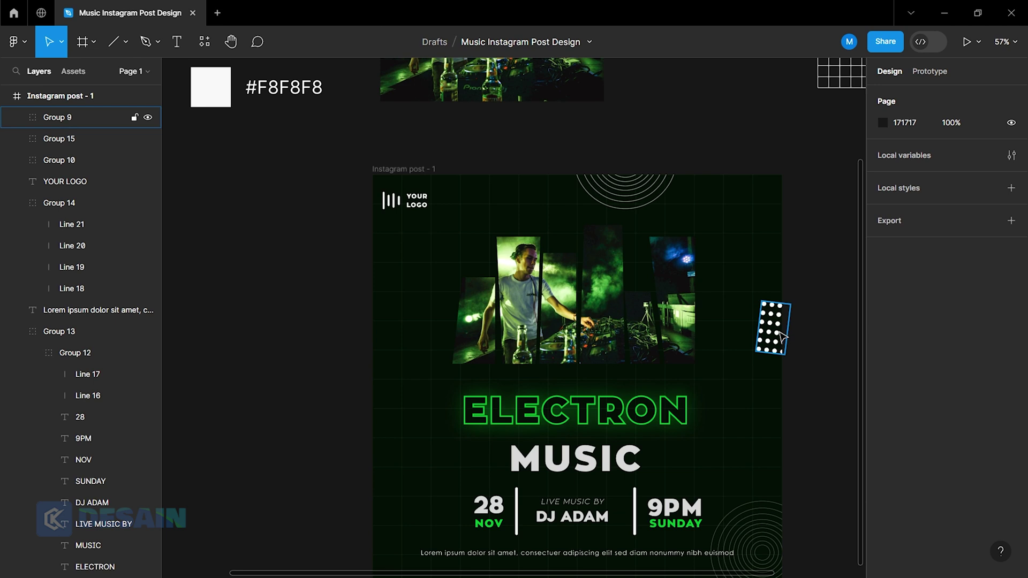
{"action": "left_click_drag", "start_coordinate": [771, 326], "coordinate": [411, 288], "text": "alt"}
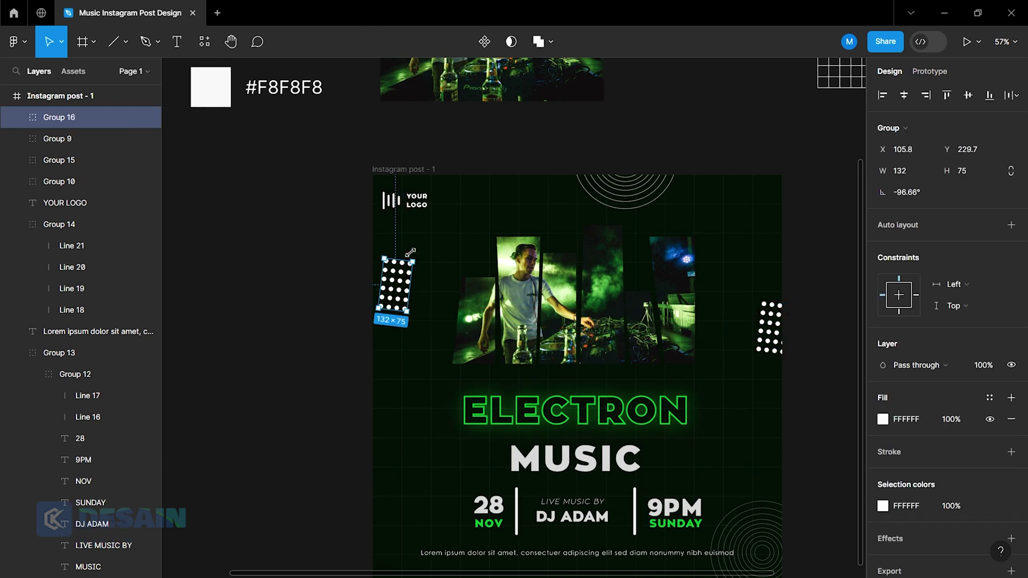
{"action": "left_click_drag", "start_coordinate": [410, 252], "coordinate": [414, 255]}
{"action": "left_click", "coordinate": [440, 285]}
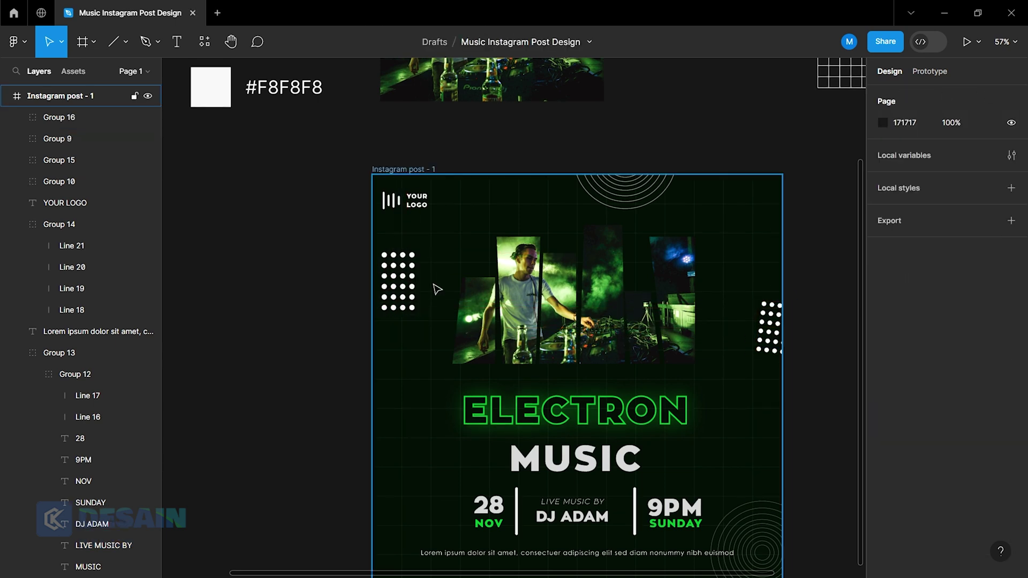
{"action": "left_click", "coordinate": [437, 289]}
{"action": "key", "text": "Escape"}
{"action": "left_click_drag", "start_coordinate": [390, 280], "coordinate": [373, 275]}
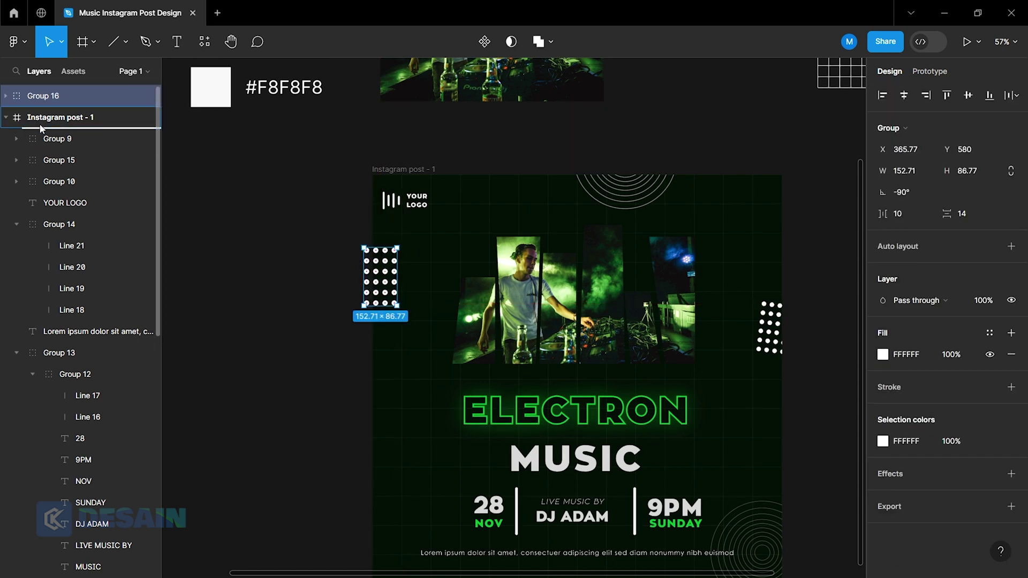
{"action": "left_click_drag", "start_coordinate": [41, 129], "coordinate": [41, 130]}
{"action": "left_click", "coordinate": [232, 178]}
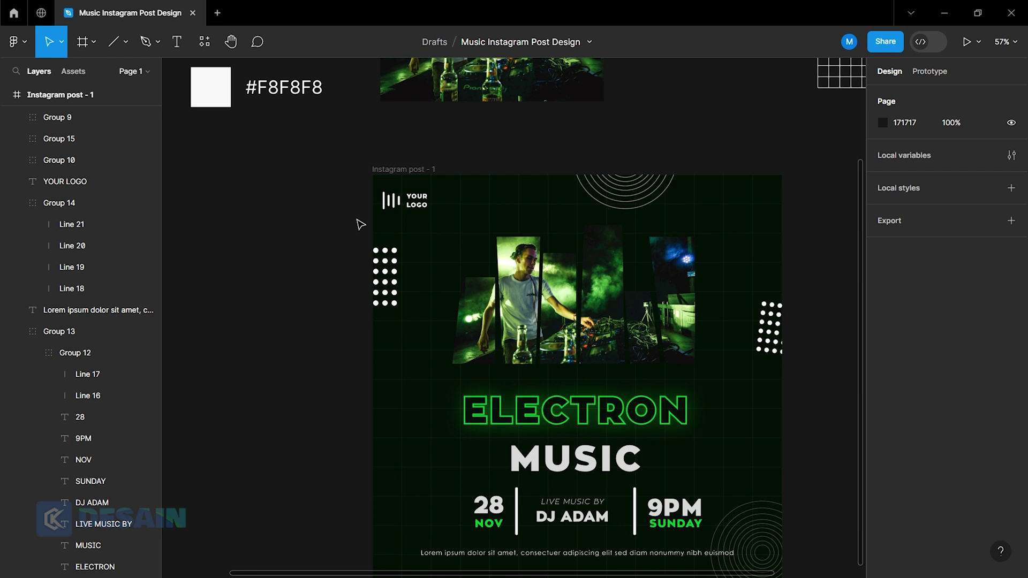
Draw a large triangle with the Polygon tool beside the post.
{"action": "left_click", "coordinate": [125, 42]}
{"action": "left_click", "coordinate": [118, 139]}
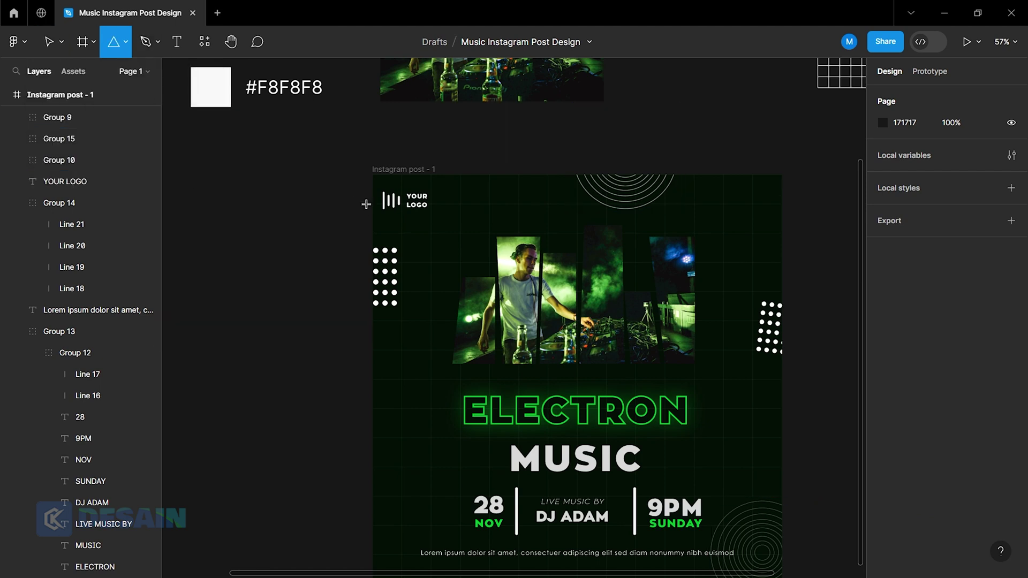
{"action": "left_click_drag", "start_coordinate": [482, 138], "coordinate": [433, 379]}
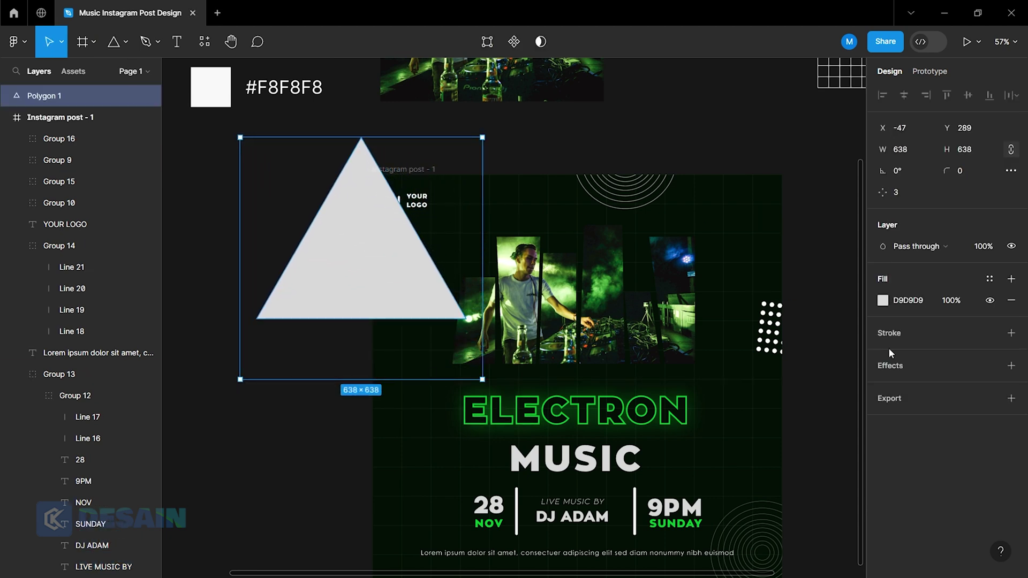
Fill the triangle with a linear gradient from 0% transparent to green #00C12A.
{"action": "left_click", "coordinate": [883, 300]}
{"action": "left_click", "coordinate": [740, 224]}
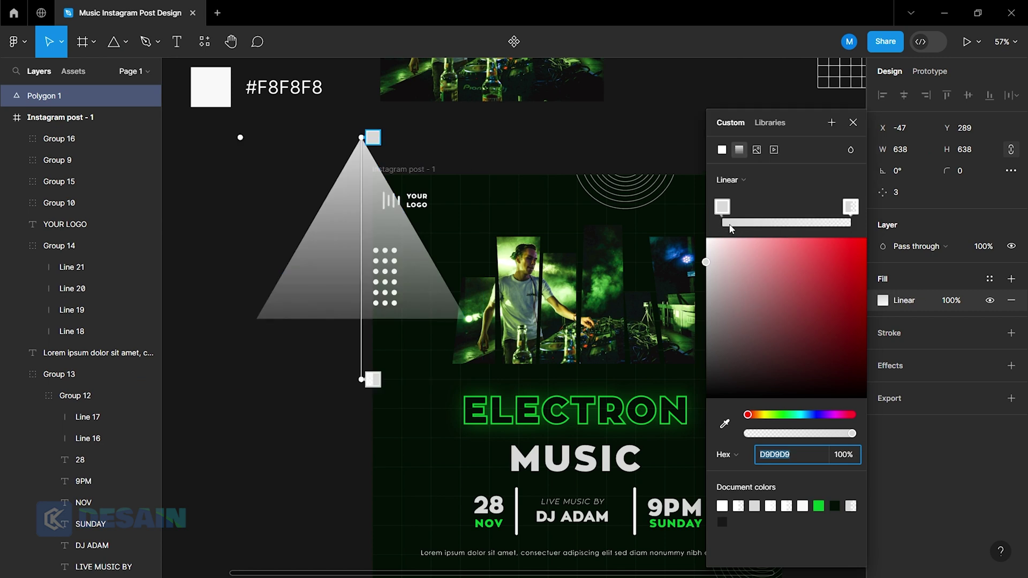
{"action": "left_click", "coordinate": [724, 210]}
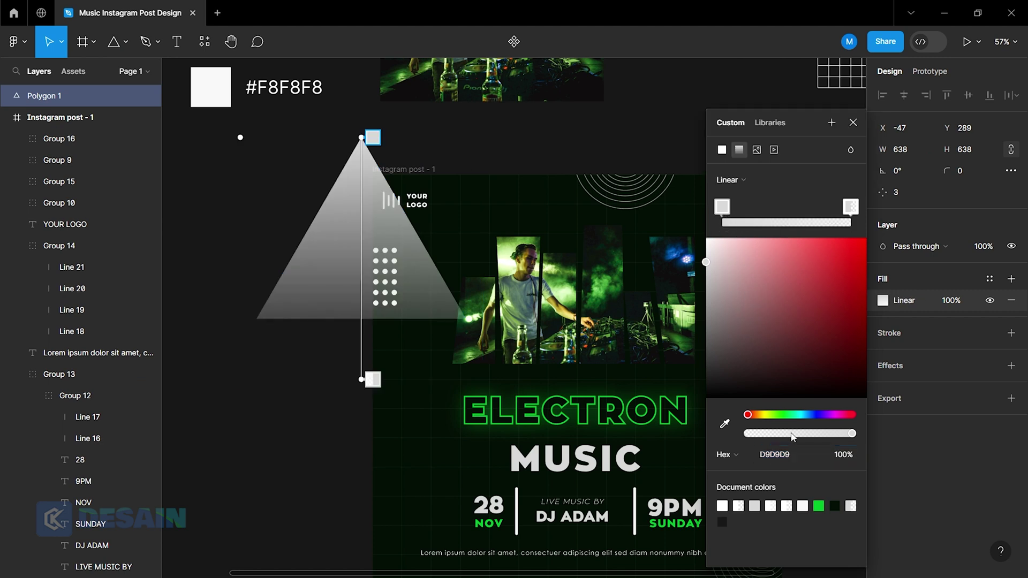
{"action": "left_click_drag", "start_coordinate": [793, 437], "coordinate": [707, 438]}
{"action": "left_click", "coordinate": [851, 209]}
{"action": "left_click", "coordinate": [722, 207]}
{"action": "left_click", "coordinate": [849, 210]}
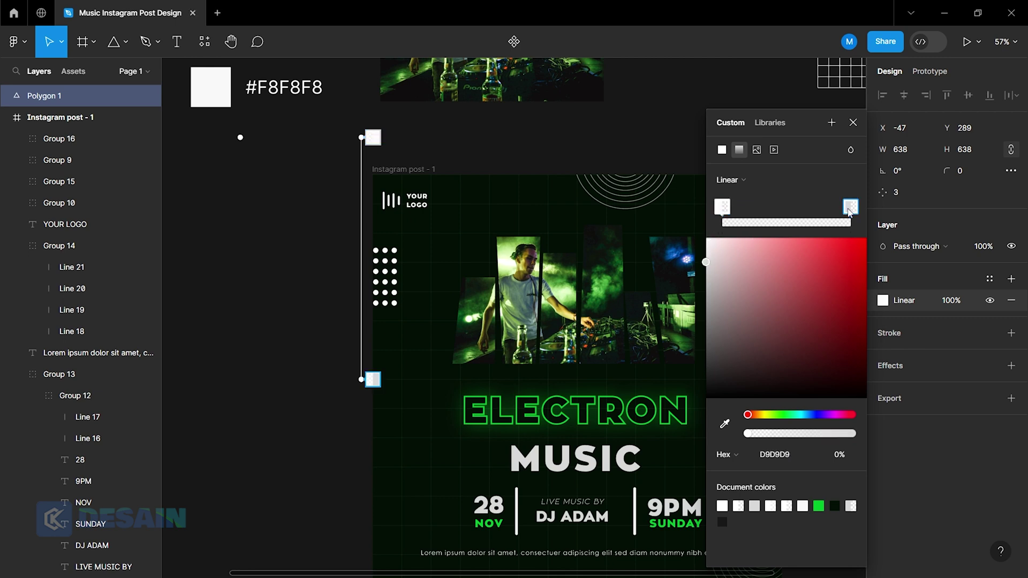
{"action": "left_click", "coordinate": [725, 424]}
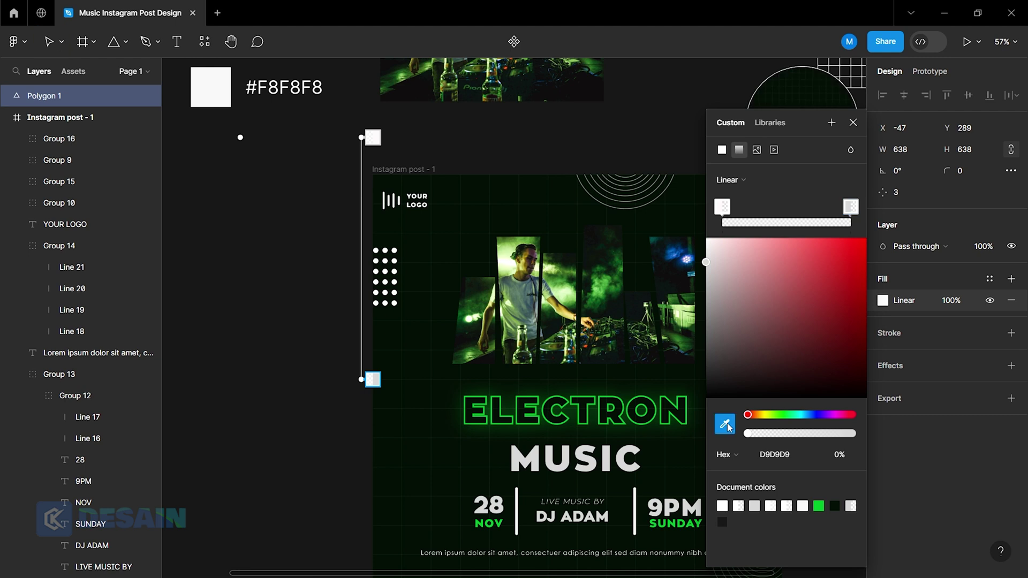
{"action": "scroll", "coordinate": [693, 423], "scroll_direction": "down", "scroll_amount": 3}
{"action": "left_click", "coordinate": [416, 193]}
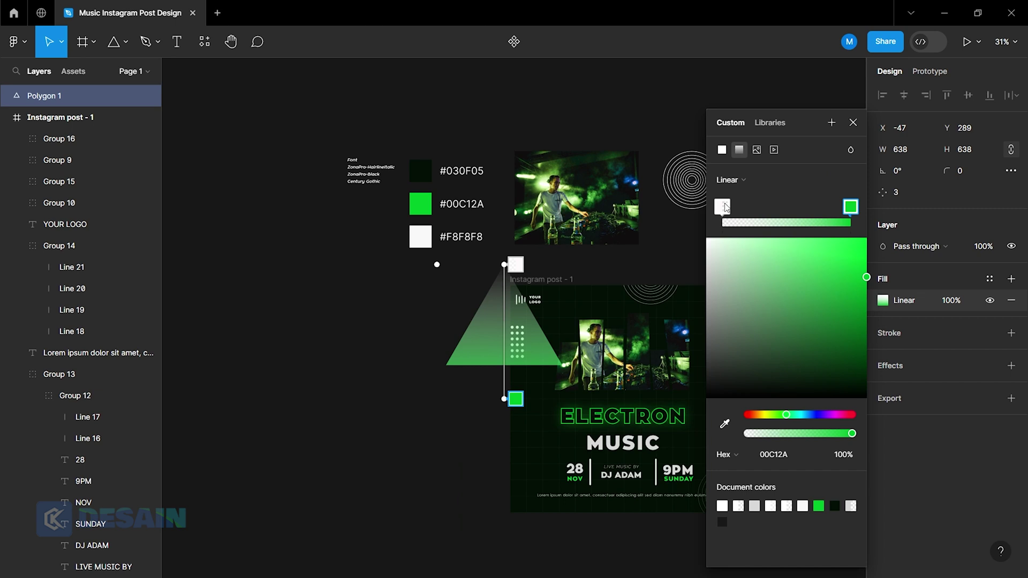
Slide the transparent and green gradient stops closer together.
{"action": "left_click_drag", "start_coordinate": [725, 208], "coordinate": [780, 209]}
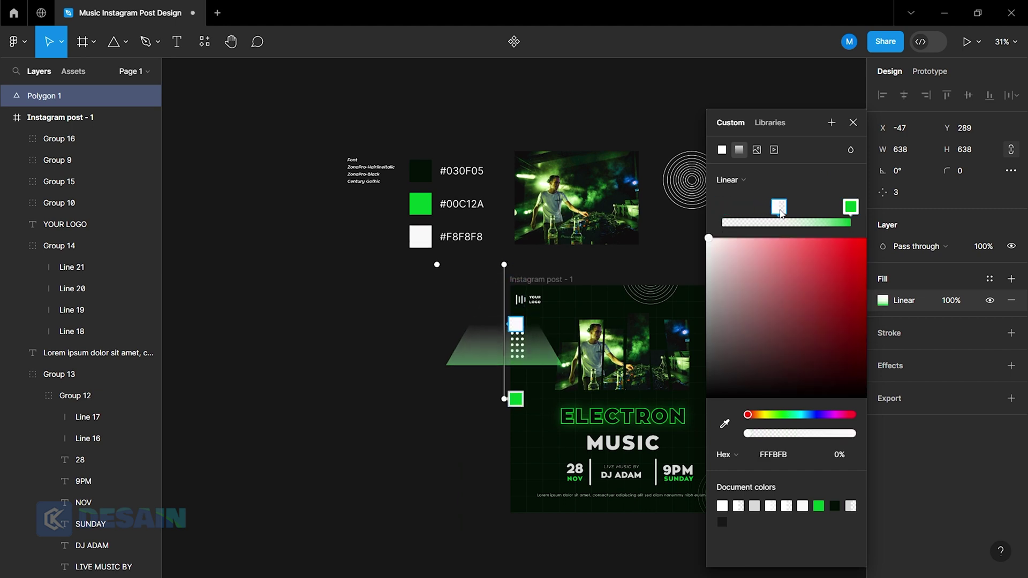
{"action": "left_click_drag", "start_coordinate": [849, 209], "coordinate": [811, 218]}
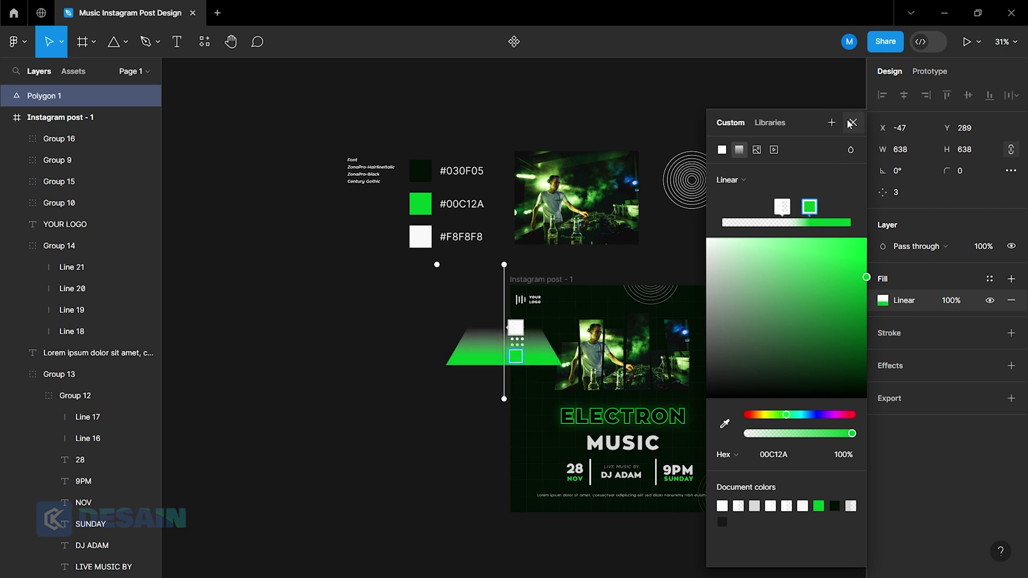
{"action": "left_click_drag", "start_coordinate": [806, 216], "coordinate": [819, 217]}
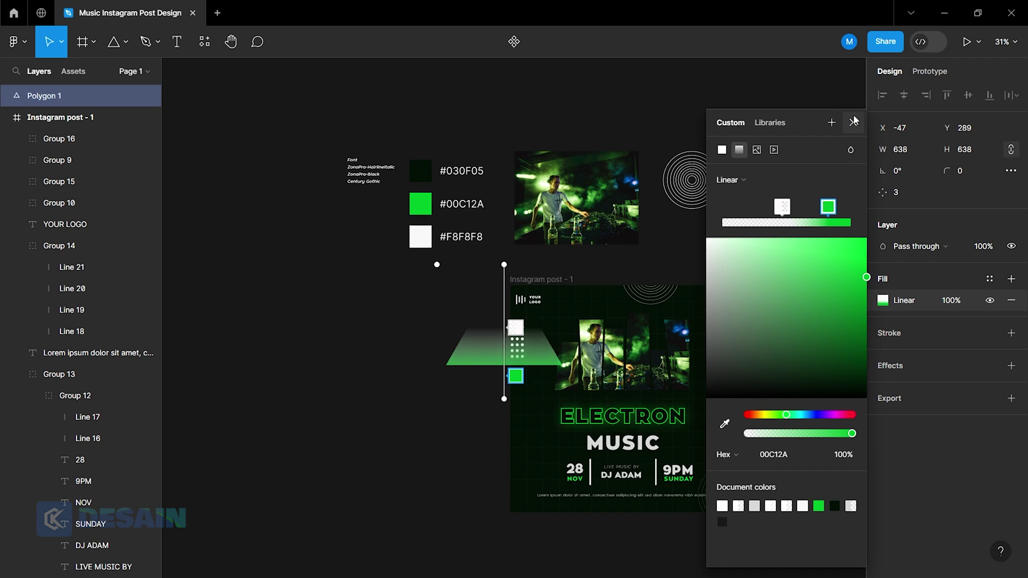
{"action": "left_click", "coordinate": [853, 123]}
Rotate and stretch the gradient diagonally across the triangle.
{"action": "scroll", "coordinate": [570, 353], "scroll_direction": "up", "scroll_amount": 3}
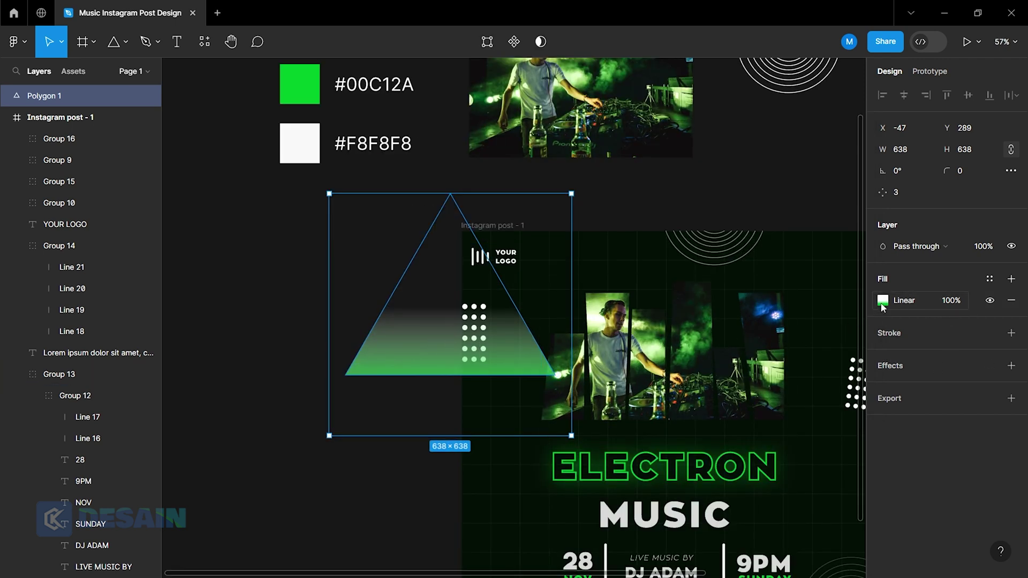
{"action": "left_click", "coordinate": [882, 300]}
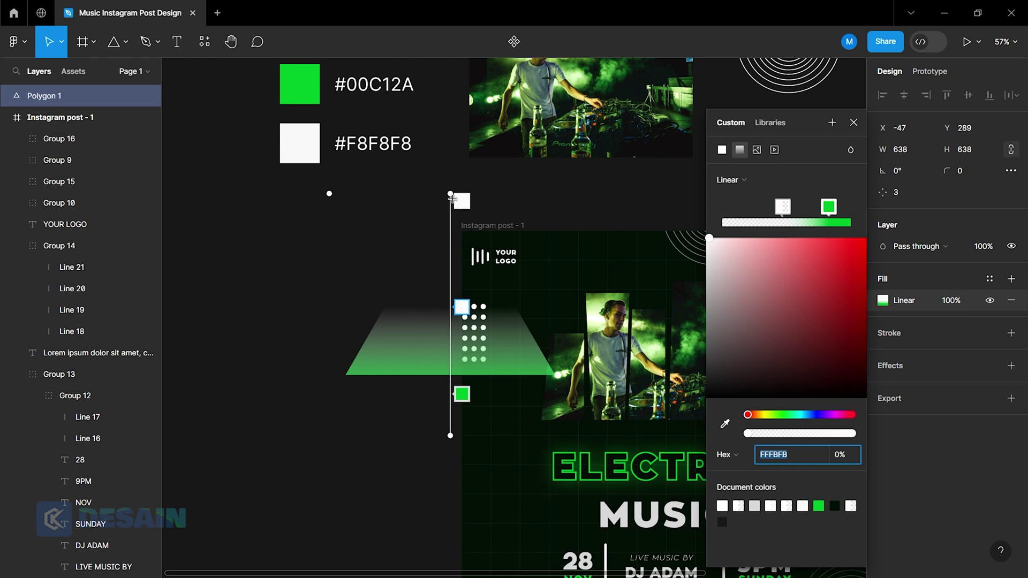
{"action": "left_click_drag", "start_coordinate": [452, 199], "coordinate": [588, 188]}
{"action": "mouse_move", "coordinate": [450, 435]}
{"action": "left_mouse_down"}
{"action": "mouse_move", "coordinate": [321, 482]}
{"action": "mouse_move", "coordinate": [434, 500]}
{"action": "mouse_move", "coordinate": [487, 491]}
{"action": "mouse_move", "coordinate": [475, 487]}
{"action": "left_mouse_up"}
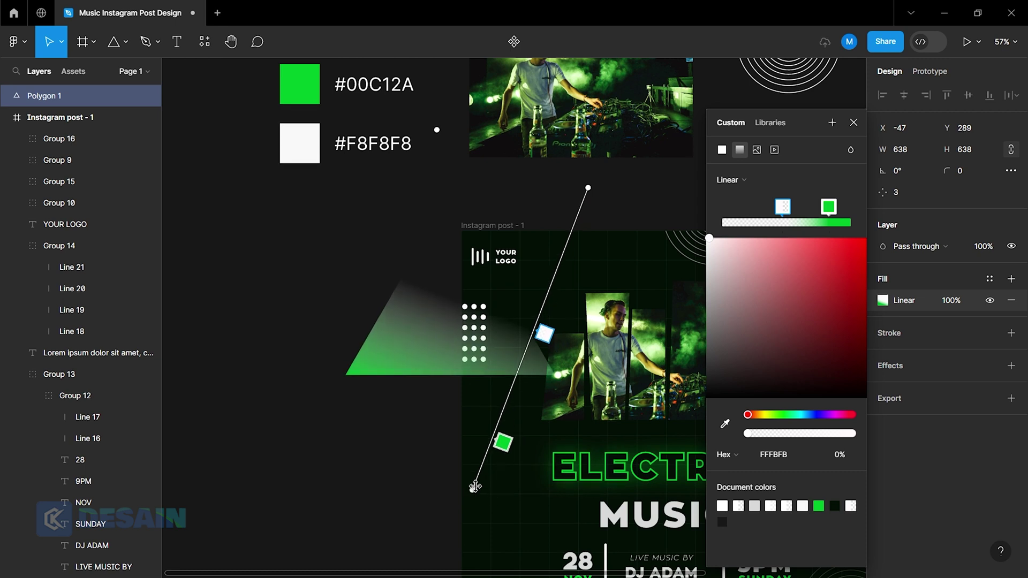
Set the triangle's fill opacity to 10%.
{"action": "left_click", "coordinate": [854, 122]}
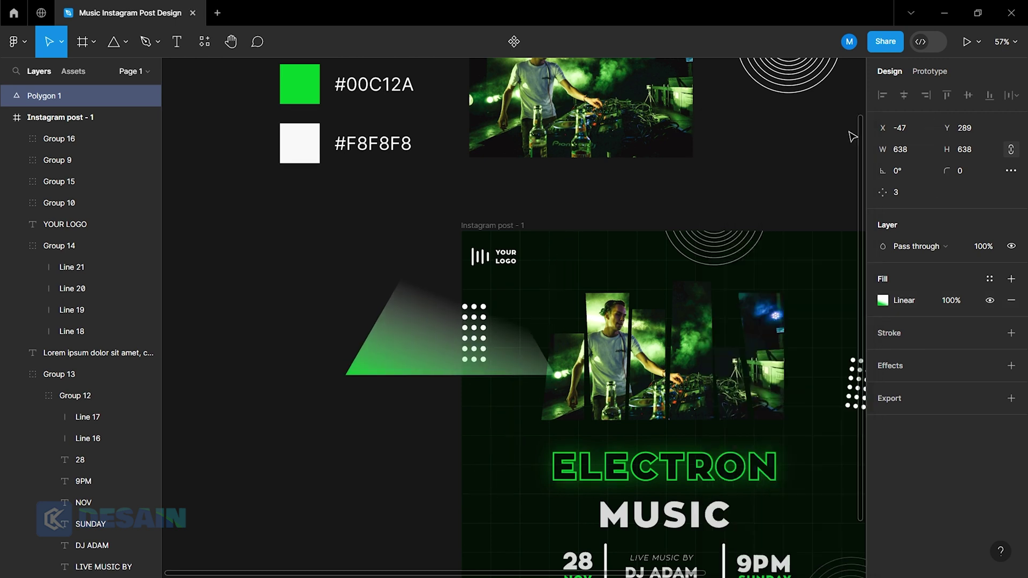
{"action": "left_click", "coordinate": [954, 303]}
{"action": "type", "text": "10"}
{"action": "key", "text": "Return"}
Move the triangle into the post, resize it to 1145×831, and lower its layer.
{"action": "left_click_drag", "start_coordinate": [462, 355], "coordinate": [638, 276]}
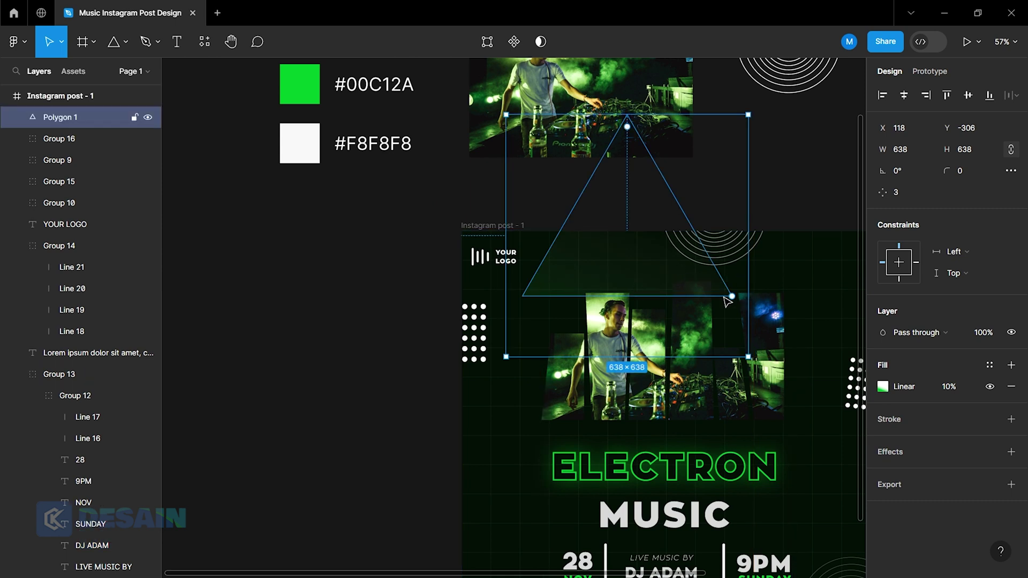
{"action": "left_click_drag", "start_coordinate": [734, 300], "coordinate": [791, 262]}
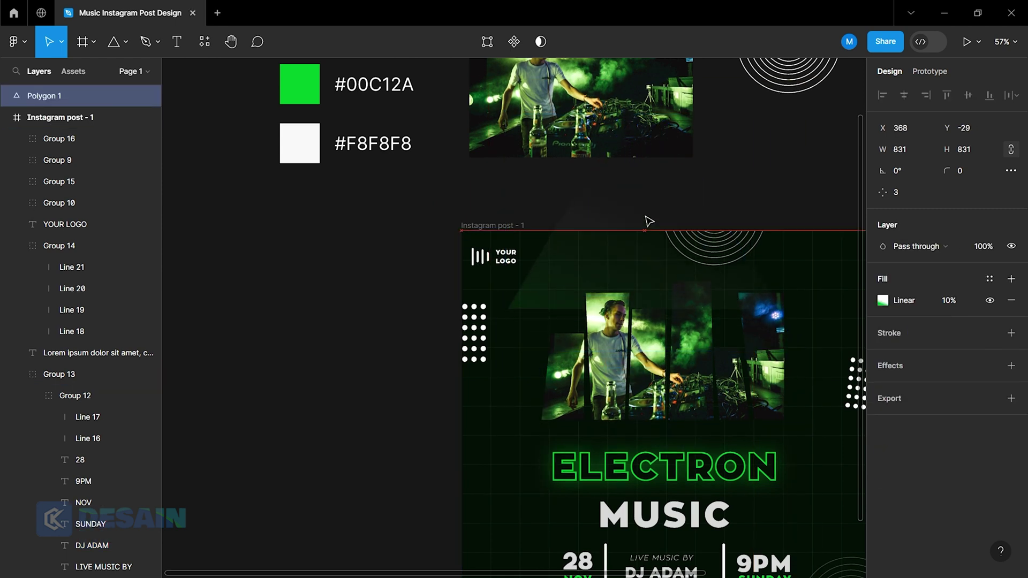
{"action": "left_click_drag", "start_coordinate": [809, 233], "coordinate": [864, 233]}
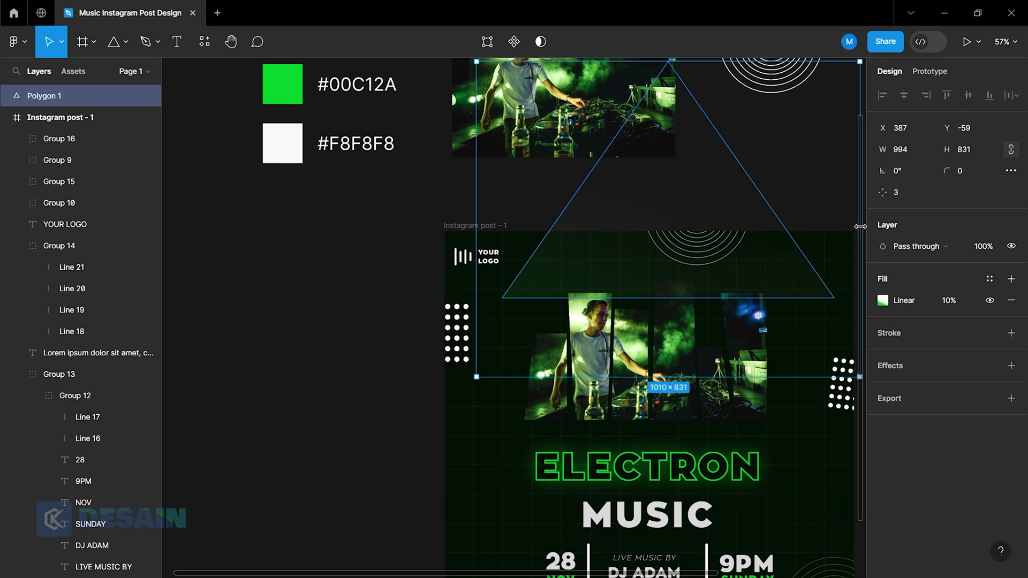
{"action": "left_click_drag", "start_coordinate": [721, 218], "coordinate": [701, 236]}
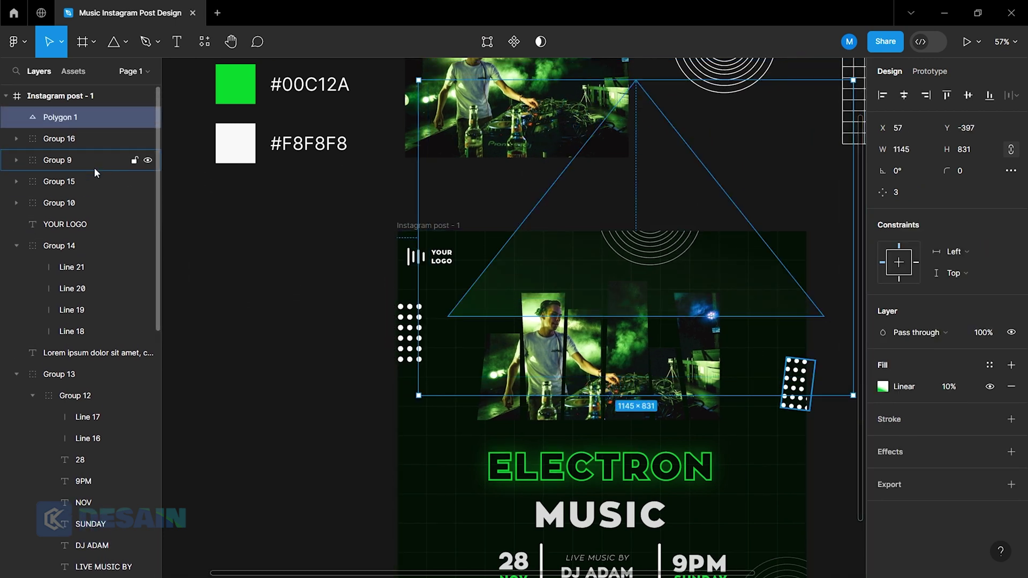
{"action": "mouse_move", "coordinate": [80, 118]}
{"action": "left_mouse_down"}
{"action": "mouse_move", "coordinate": [97, 303]}
{"action": "mouse_move", "coordinate": [91, 129]}
{"action": "left_mouse_up"}
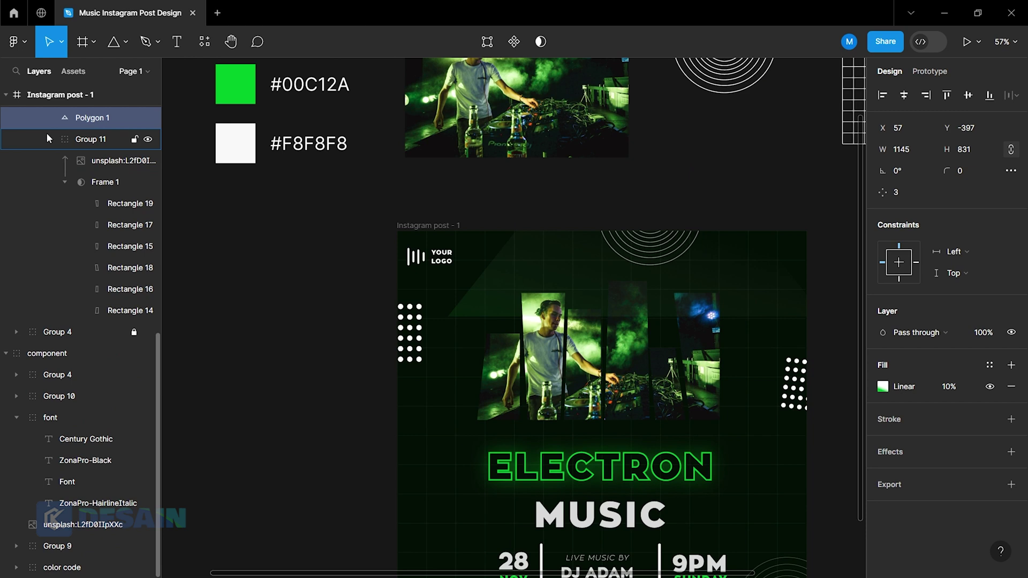
Reorder layers, placing Polygon 1 below ELECTRON and Group 13 below Group 4.
{"action": "left_click", "coordinate": [48, 137]}
{"action": "scroll", "coordinate": [80, 282], "scroll_direction": "up", "scroll_amount": 5}
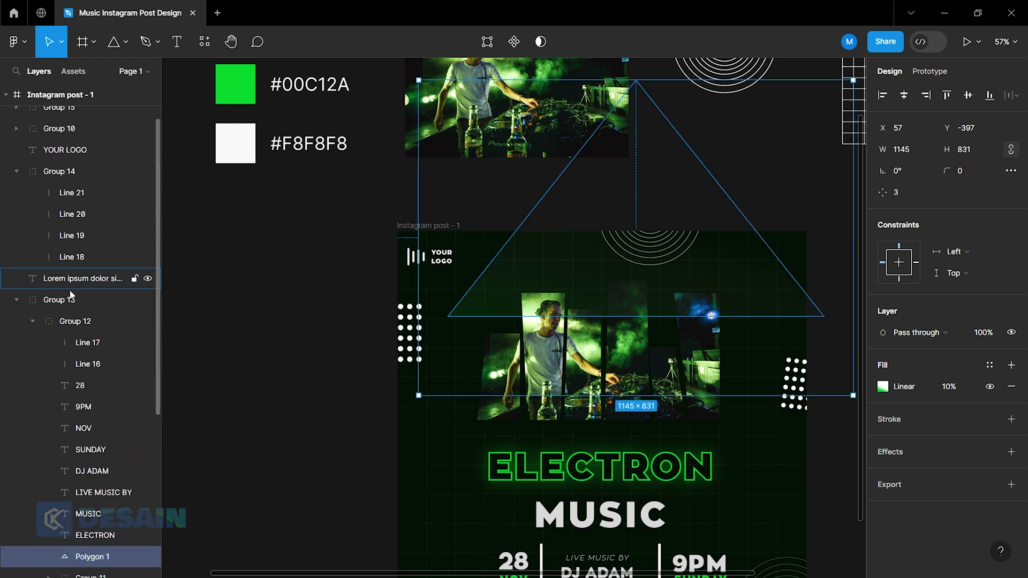
{"action": "left_click", "coordinate": [16, 299]}
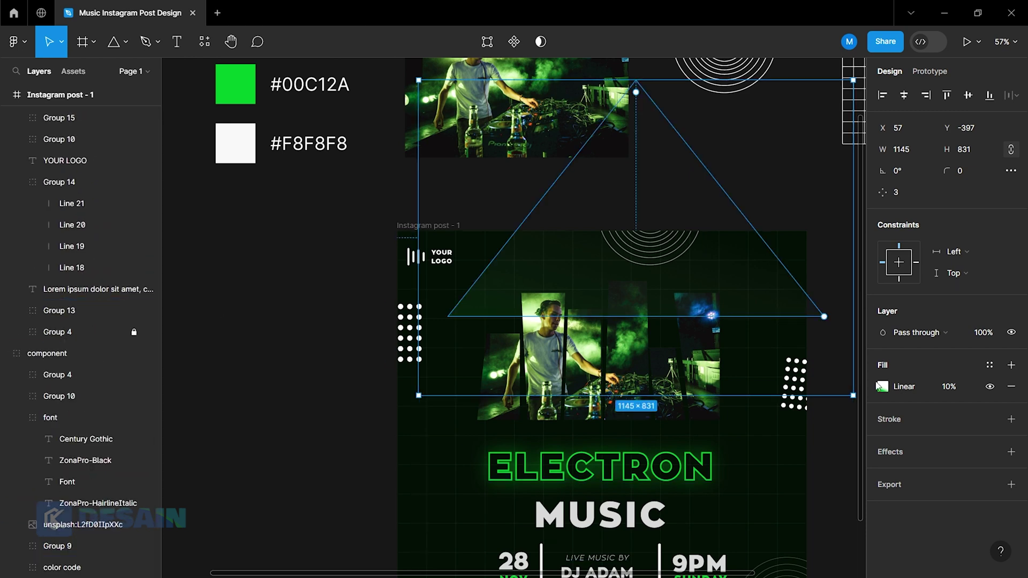
{"action": "left_click", "coordinate": [782, 448]}
{"action": "left_click", "coordinate": [504, 283]}
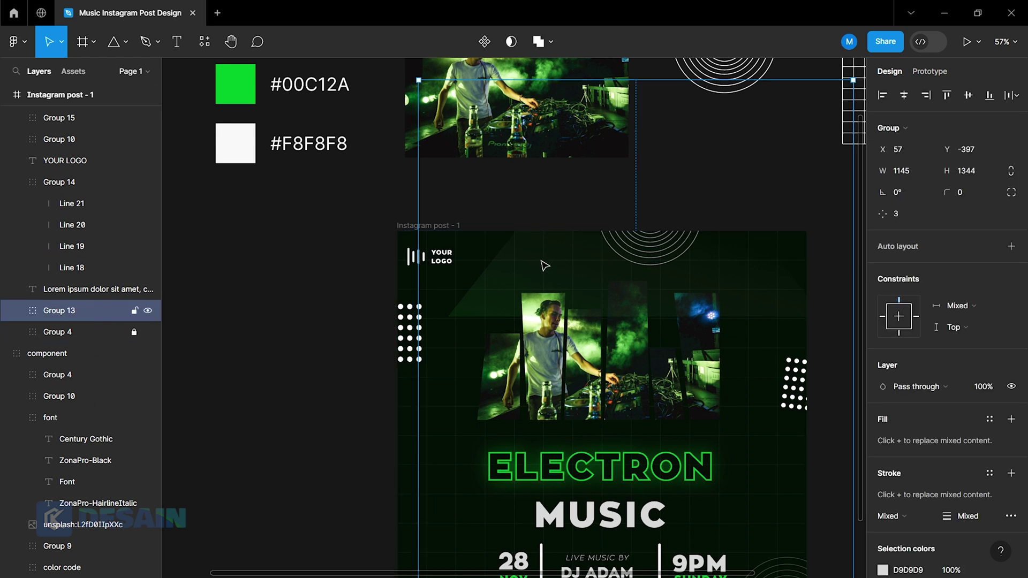
{"action": "scroll", "coordinate": [544, 265], "scroll_direction": "down", "scroll_amount": 5}
{"action": "left_click", "coordinate": [759, 325]}
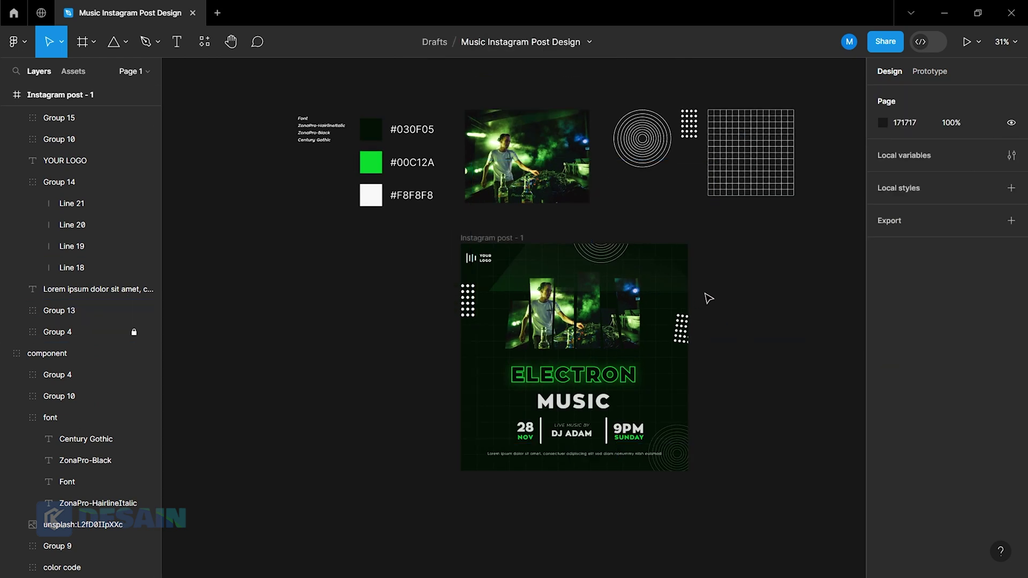
{"action": "left_click", "coordinate": [679, 283]}
{"action": "left_click_drag", "start_coordinate": [91, 312], "coordinate": [92, 340]}
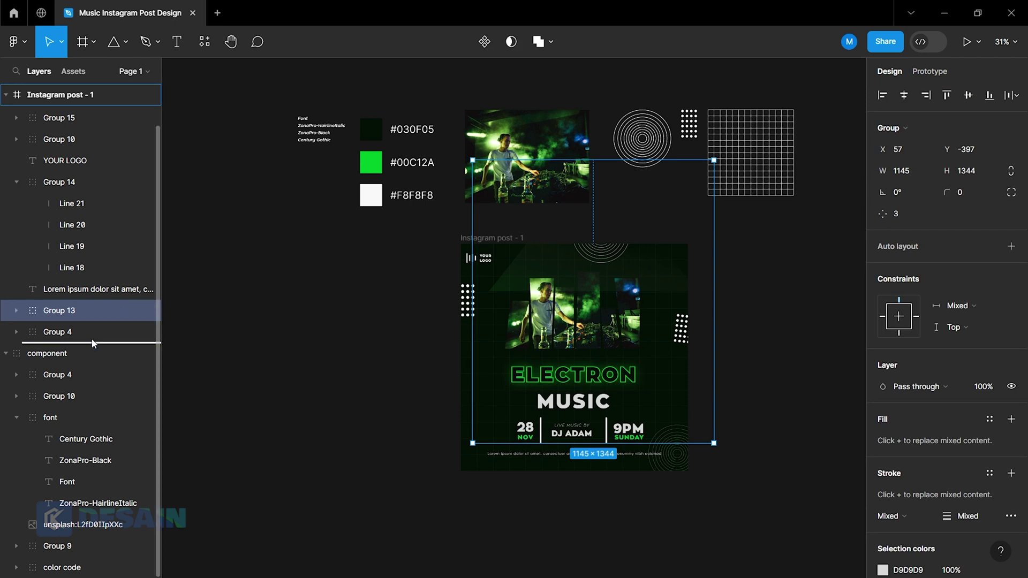
Reposition the photo-and-text Group 13 on the post.
{"action": "left_click", "coordinate": [385, 383]}
{"action": "scroll", "coordinate": [755, 380], "scroll_direction": "up", "scroll_amount": 5}
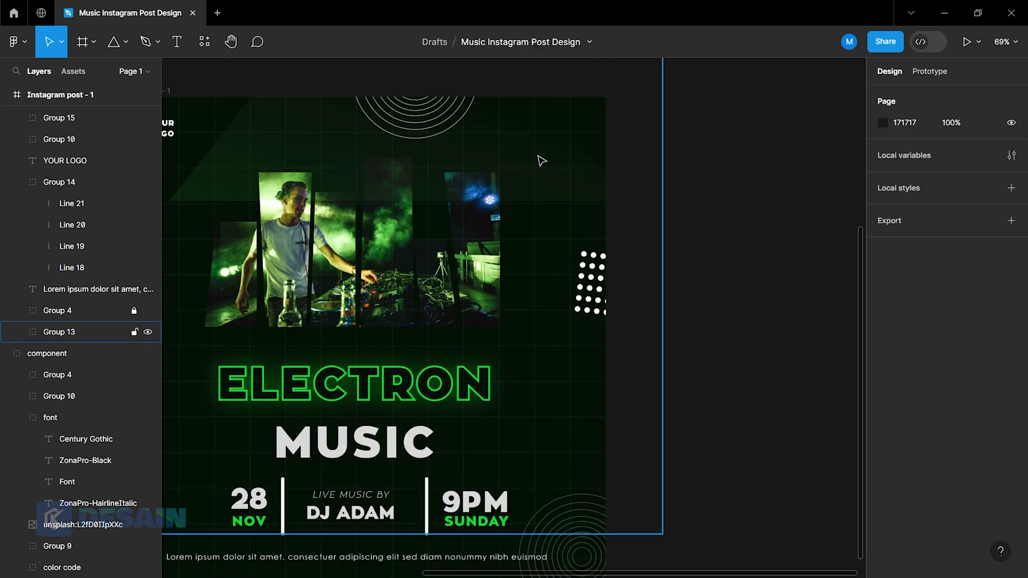
{"action": "left_click", "coordinate": [542, 161]}
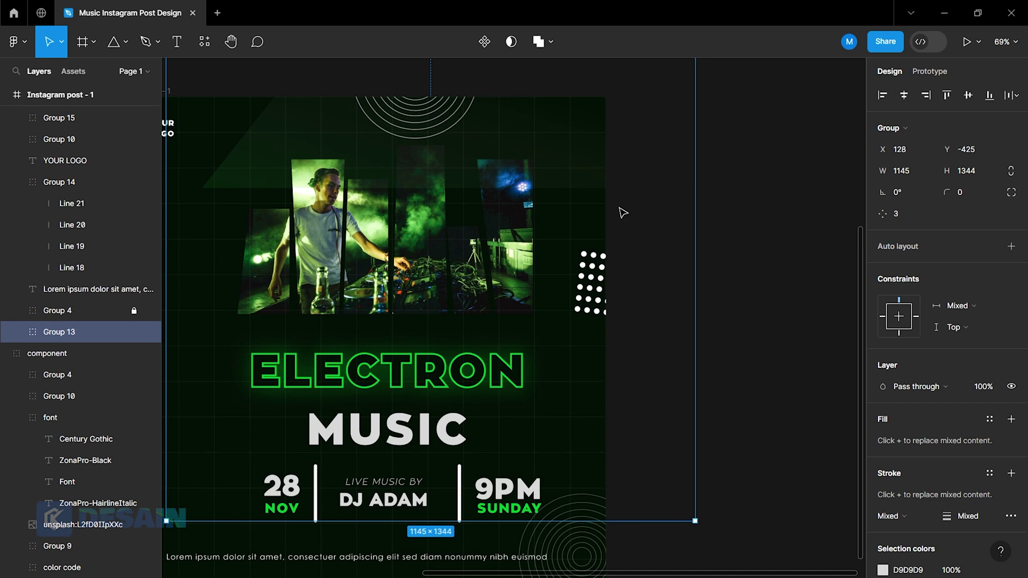
{"action": "left_click_drag", "start_coordinate": [623, 212], "coordinate": [590, 226]}
Expand Group 13 and drag Polygon 1 out of the group in Layers.
{"action": "left_click", "coordinate": [16, 333]}
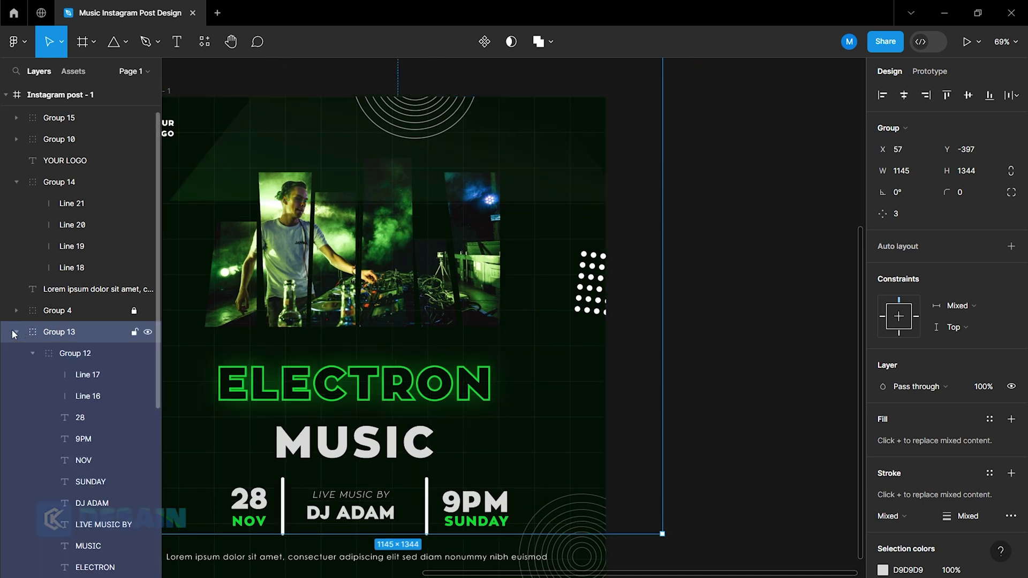
{"action": "scroll", "coordinate": [82, 338], "scroll_direction": "down", "scroll_amount": 5}
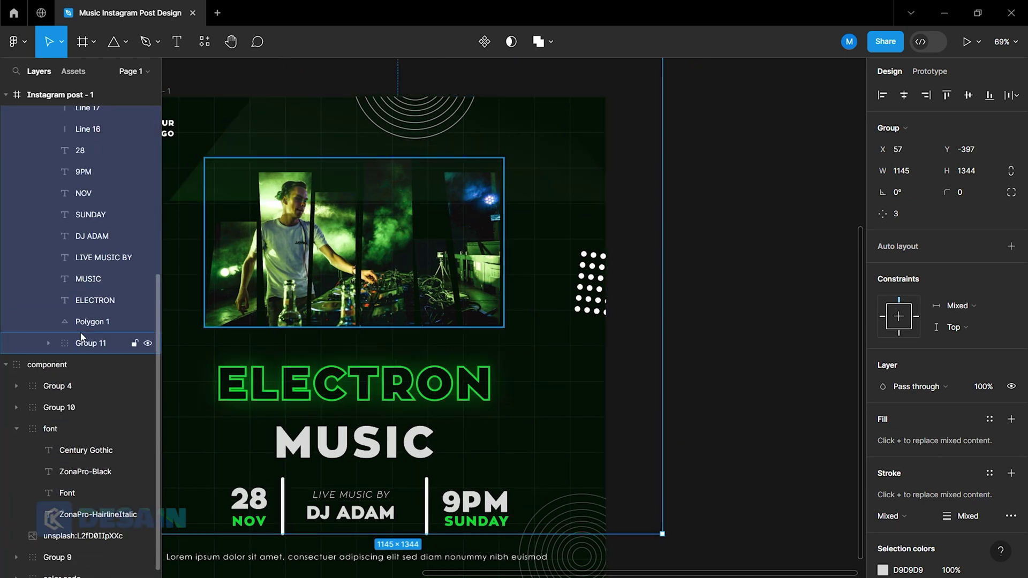
{"action": "scroll", "coordinate": [82, 337], "scroll_direction": "up", "scroll_amount": 1}
{"action": "scroll", "coordinate": [82, 337], "scroll_direction": "up", "scroll_amount": 2}
{"action": "scroll", "coordinate": [82, 337], "scroll_direction": "up", "scroll_amount": 2}
{"action": "scroll", "coordinate": [82, 337], "scroll_direction": "up", "scroll_amount": 1}
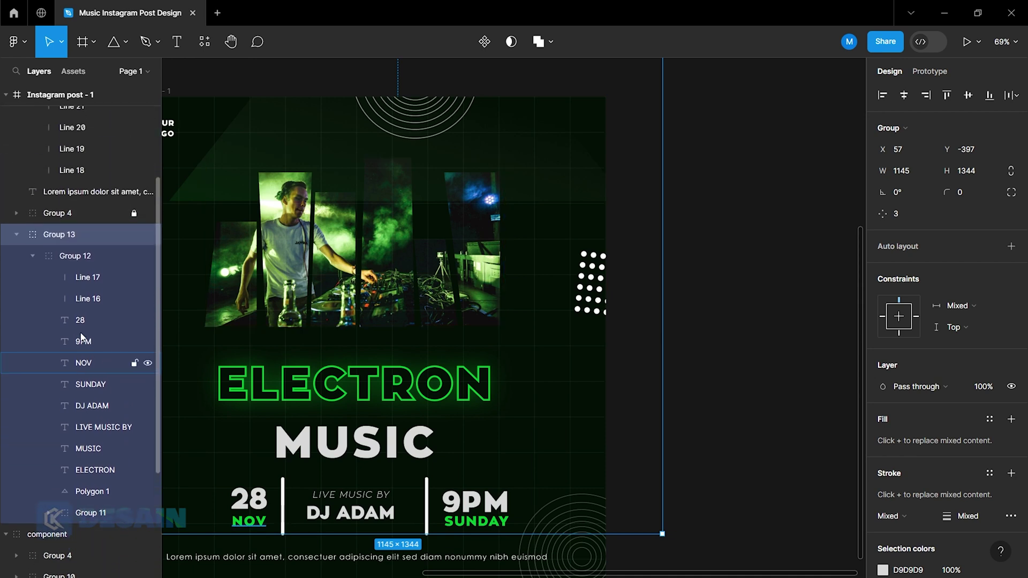
{"action": "scroll", "coordinate": [82, 337], "scroll_direction": "up", "scroll_amount": 2}
{"action": "scroll", "coordinate": [75, 329], "scroll_direction": "up", "scroll_amount": 2}
{"action": "scroll", "coordinate": [68, 323], "scroll_direction": "up", "scroll_amount": 1}
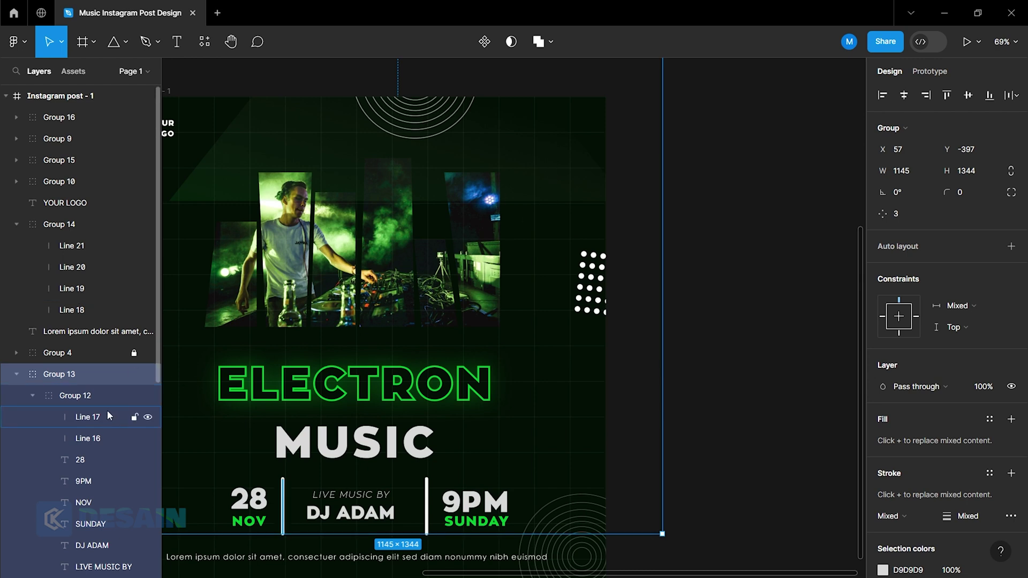
{"action": "scroll", "coordinate": [107, 410], "scroll_direction": "down", "scroll_amount": 3}
{"action": "scroll", "coordinate": [107, 411], "scroll_direction": "down", "scroll_amount": 2}
{"action": "scroll", "coordinate": [107, 411], "scroll_direction": "down", "scroll_amount": 1}
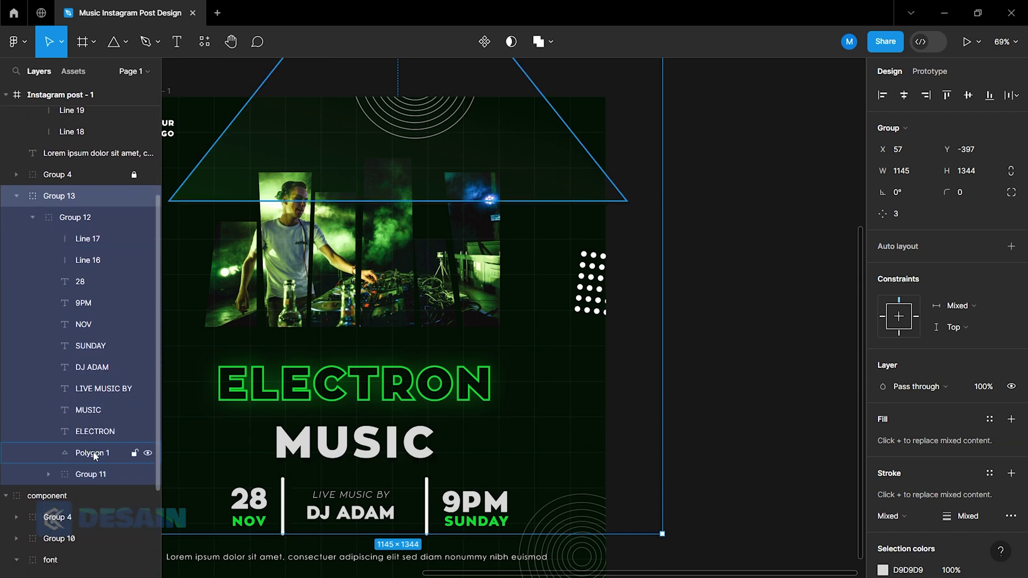
{"action": "left_click", "coordinate": [94, 452]}
{"action": "left_click_drag", "start_coordinate": [75, 296], "coordinate": [82, 208]}
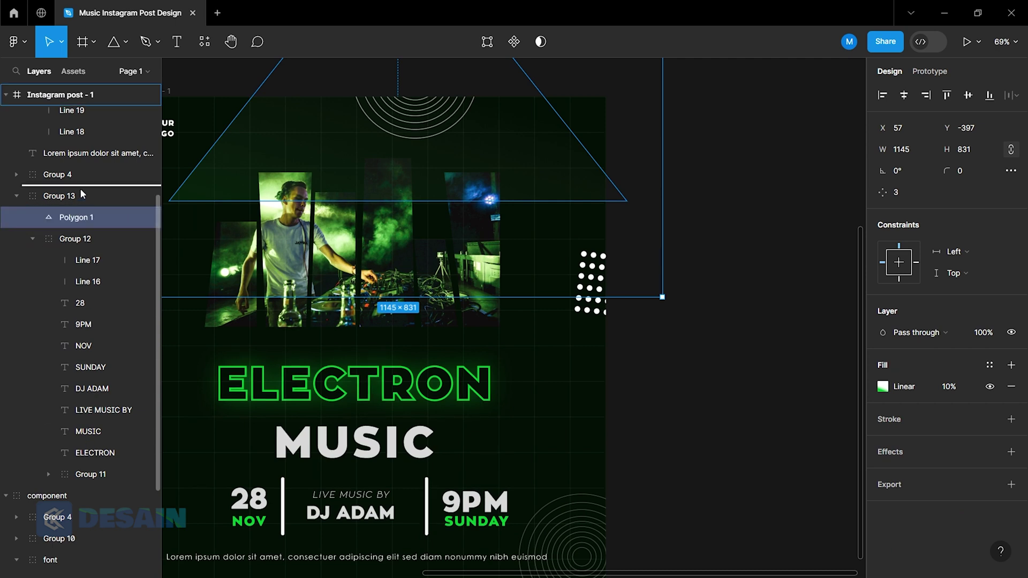
Place Polygon 1 below Group 13 and move it outside the frame to X 703, Y 18.
{"action": "left_click", "coordinate": [63, 199]}
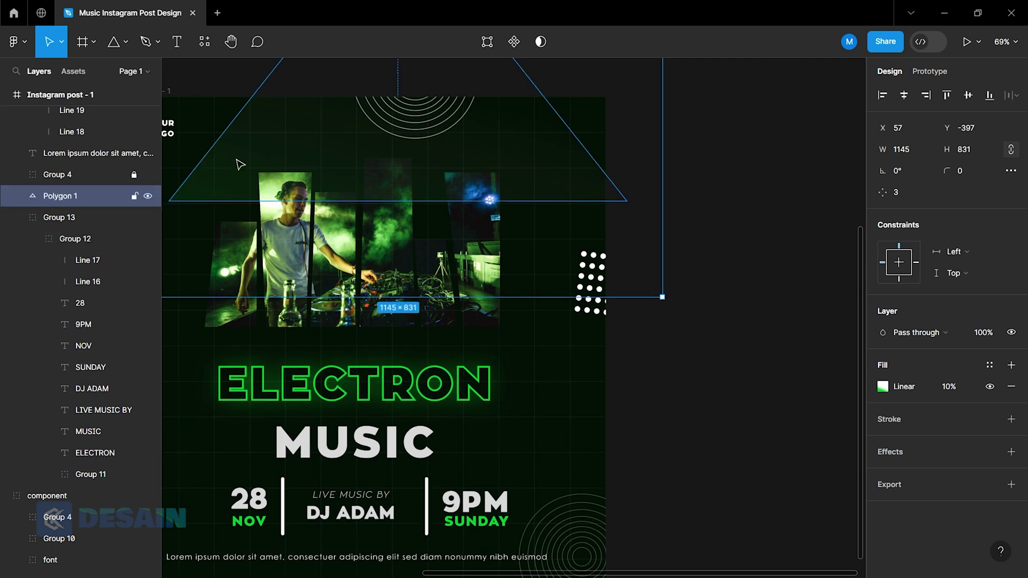
{"action": "left_click", "coordinate": [16, 218]}
{"action": "left_click_drag", "start_coordinate": [60, 312], "coordinate": [67, 345]}
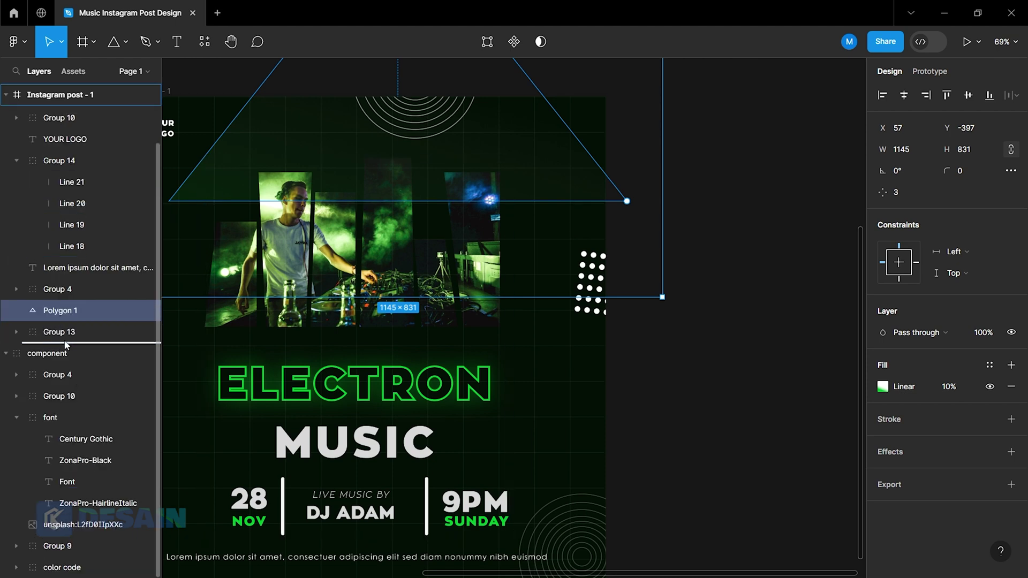
{"action": "mouse_move", "coordinate": [552, 169]}
{"action": "left_mouse_down"}
{"action": "mouse_move", "coordinate": [610, 185]}
{"action": "mouse_move", "coordinate": [687, 120]}
{"action": "mouse_move", "coordinate": [557, 174]}
{"action": "left_mouse_up"}
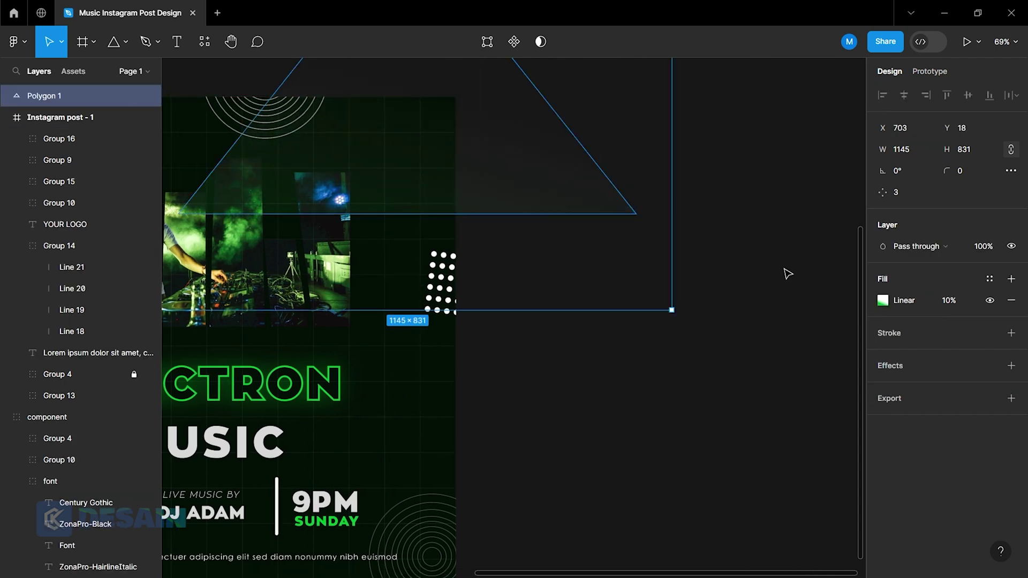
Alt-drag a copy of the triangle, Polygon 2, onto the post.
{"action": "left_click", "coordinate": [482, 244]}
{"action": "scroll", "coordinate": [486, 242], "scroll_direction": "down", "scroll_amount": 2, "text": "ctrl"}
{"action": "scroll", "coordinate": [487, 242], "scroll_direction": "down", "scroll_amount": 2}
{"action": "left_click", "coordinate": [466, 211]}
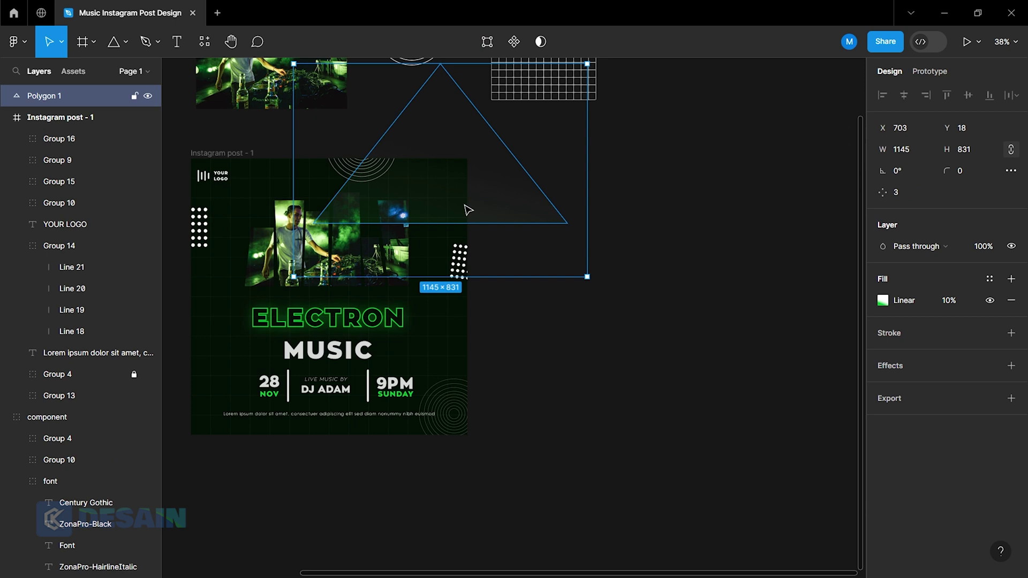
{"action": "left_click_drag", "start_coordinate": [466, 211], "coordinate": [382, 429]}
{"action": "scroll", "coordinate": [455, 445], "scroll_direction": "up", "scroll_amount": 3}
{"action": "scroll", "coordinate": [536, 460], "scroll_direction": "down", "scroll_amount": 2}
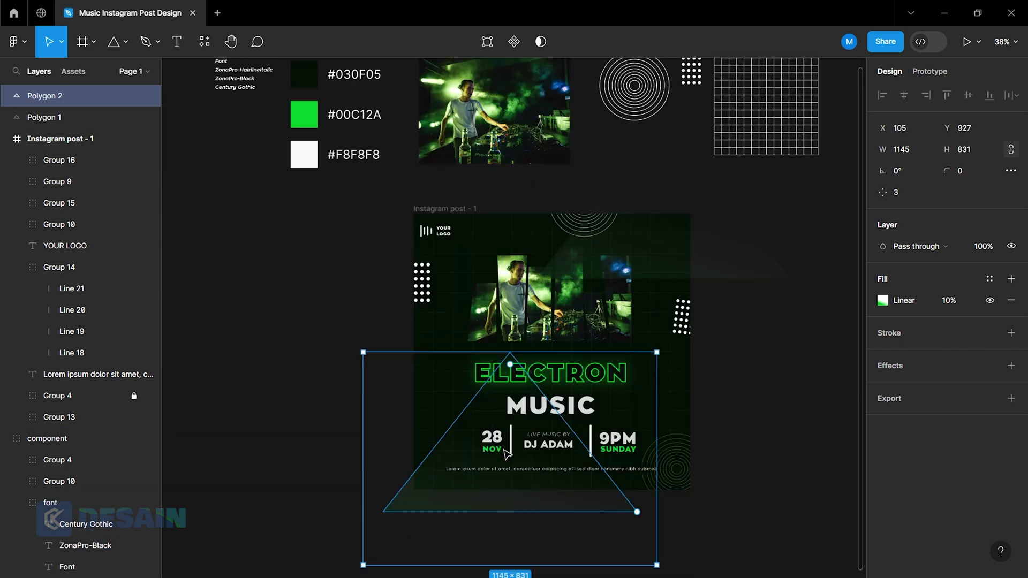
{"action": "scroll", "coordinate": [669, 482], "scroll_direction": "down", "scroll_amount": 2}
Select Polygon 1 and Polygon 2 and move both into Instagram post - 1.
{"action": "left_click", "coordinate": [750, 484]}
{"action": "left_click", "coordinate": [500, 400]}
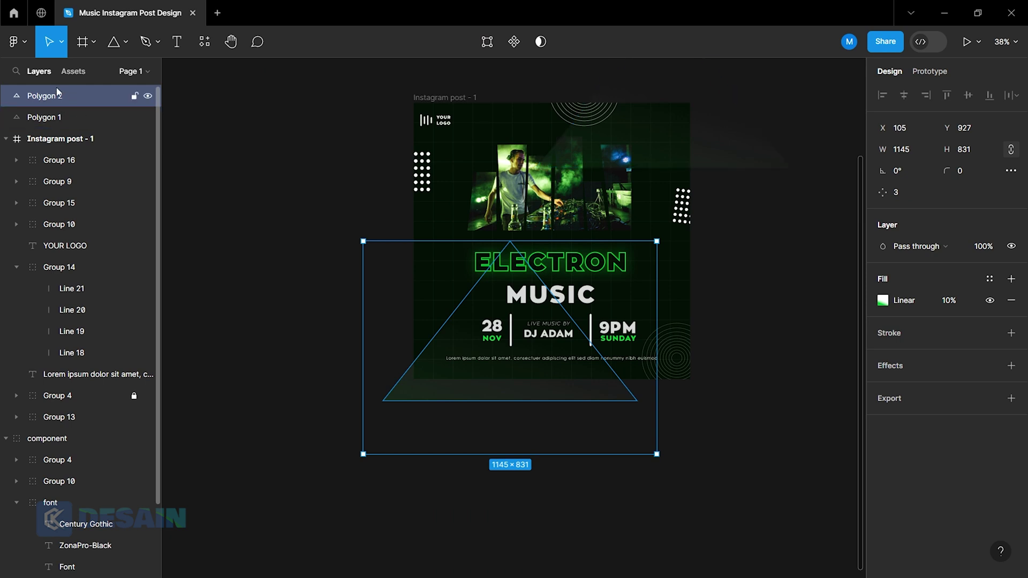
{"action": "left_click", "coordinate": [53, 117], "text": "shift"}
{"action": "mouse_move", "coordinate": [60, 120]}
{"action": "left_mouse_down"}
{"action": "mouse_move", "coordinate": [77, 558]}
{"action": "mouse_move", "coordinate": [82, 345]}
{"action": "left_mouse_up"}
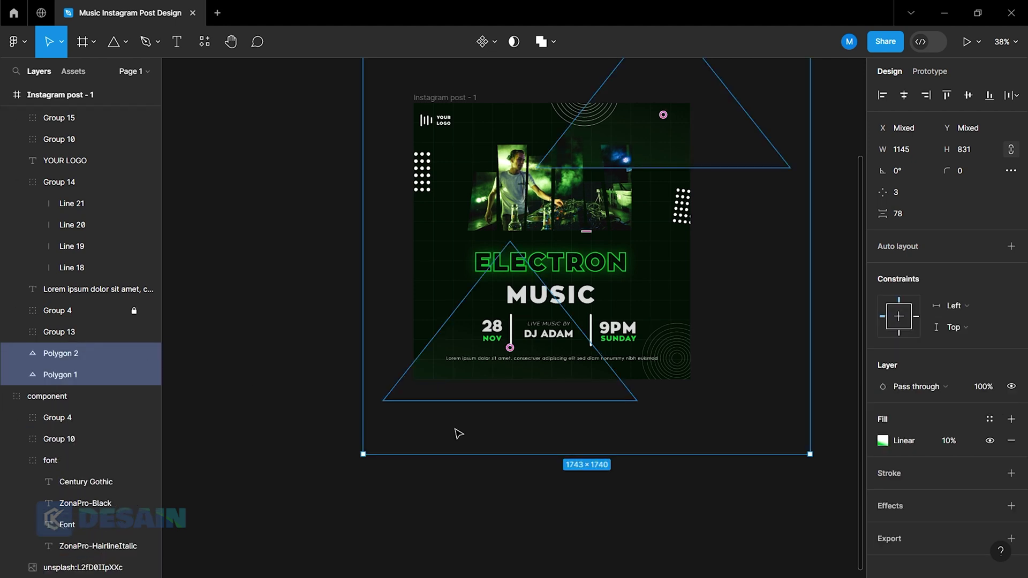
{"action": "left_click", "coordinate": [755, 483]}
{"action": "scroll", "coordinate": [691, 452], "scroll_direction": "right", "scroll_amount": 2}
{"action": "scroll", "coordinate": [543, 449], "scroll_direction": "up", "scroll_amount": 2}
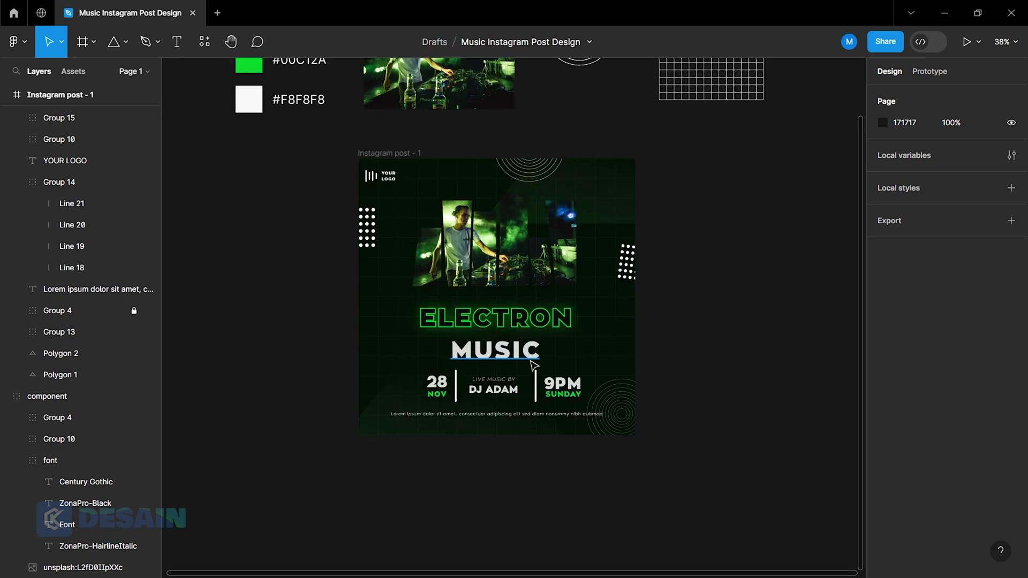
{"action": "scroll", "coordinate": [534, 365], "scroll_direction": "up", "scroll_amount": 2}
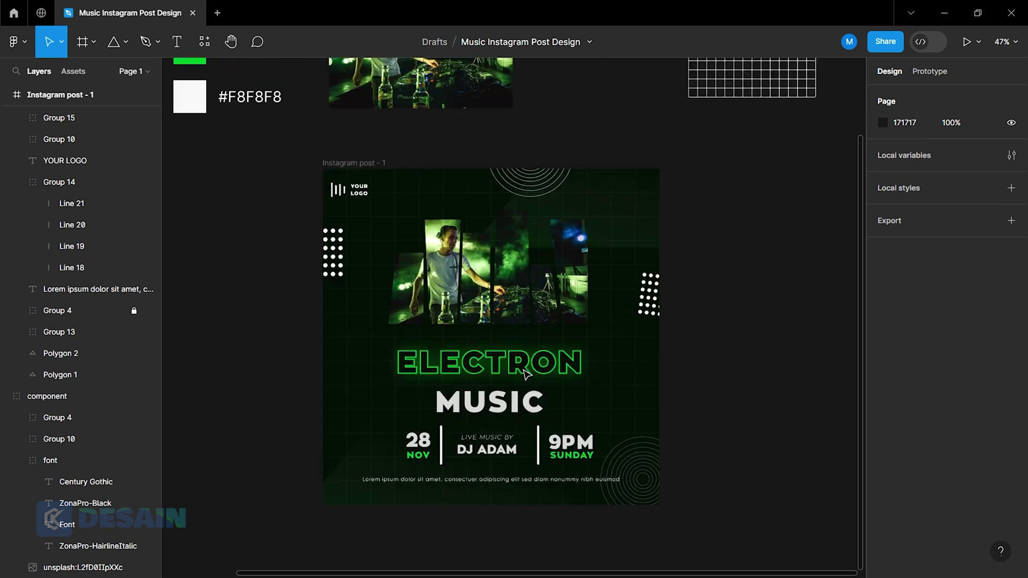
Draw a 45° straight line in the post's lower-left corner.
{"action": "left_click", "coordinate": [113, 51]}
{"action": "left_click", "coordinate": [119, 100]}
{"action": "left_click", "coordinate": [126, 42]}
{"action": "left_click", "coordinate": [93, 90]}
{"action": "scroll", "coordinate": [332, 479], "scroll_direction": "up", "scroll_amount": 5}
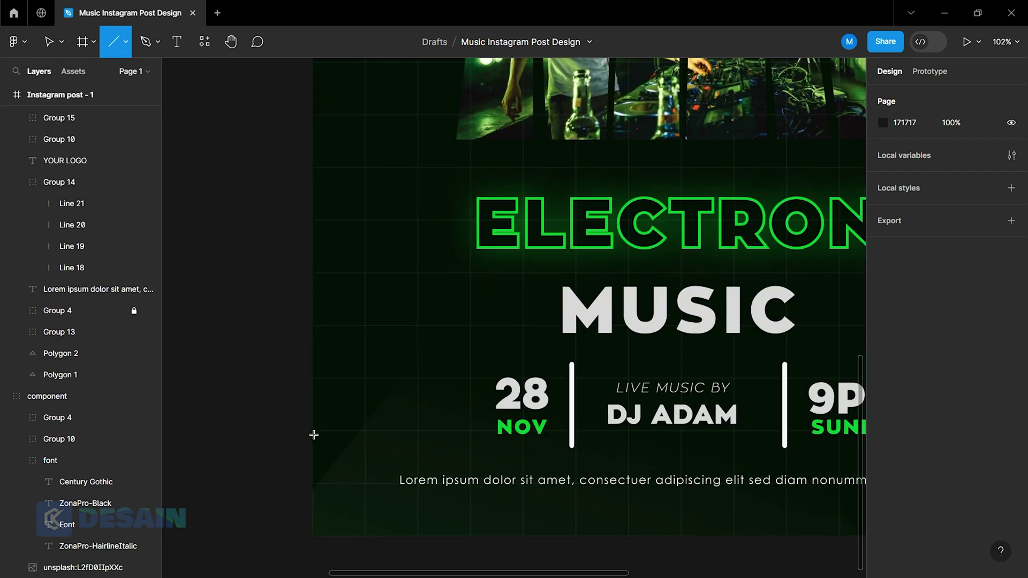
{"action": "left_click_drag", "start_coordinate": [314, 434], "coordinate": [448, 299]}
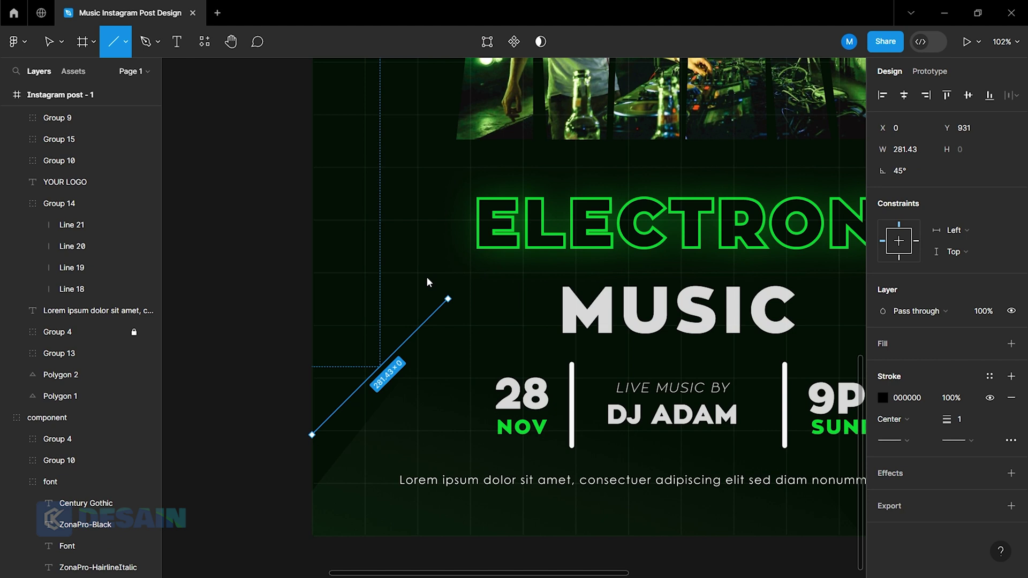
Colour the line's stroke green #00C12A.
{"action": "left_click", "coordinate": [884, 397]}
{"action": "left_click", "coordinate": [725, 424]}
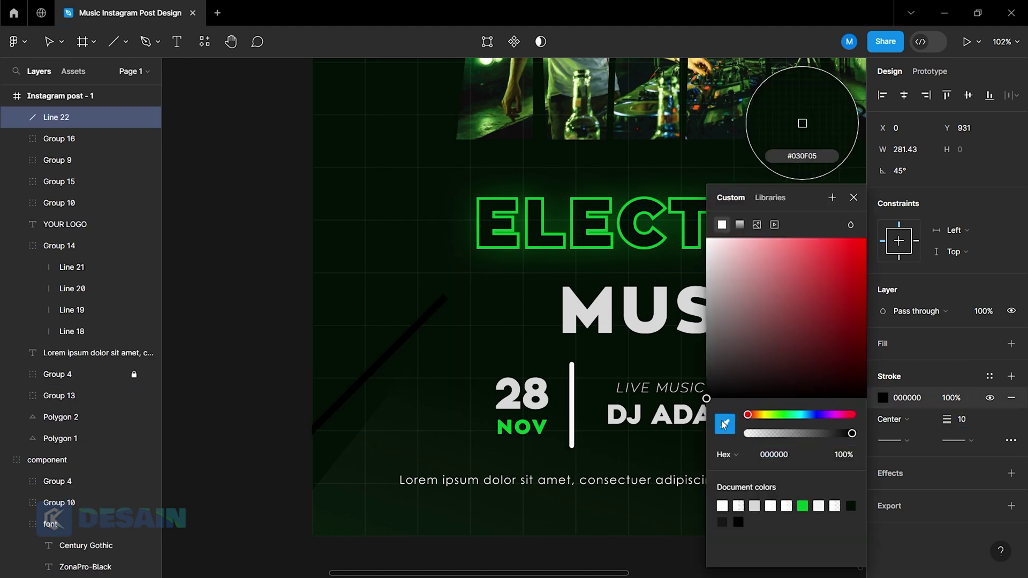
{"action": "scroll", "coordinate": [727, 360], "scroll_direction": "down", "scroll_amount": 5}
{"action": "scroll", "coordinate": [367, 303], "scroll_direction": "up", "scroll_amount": 3}
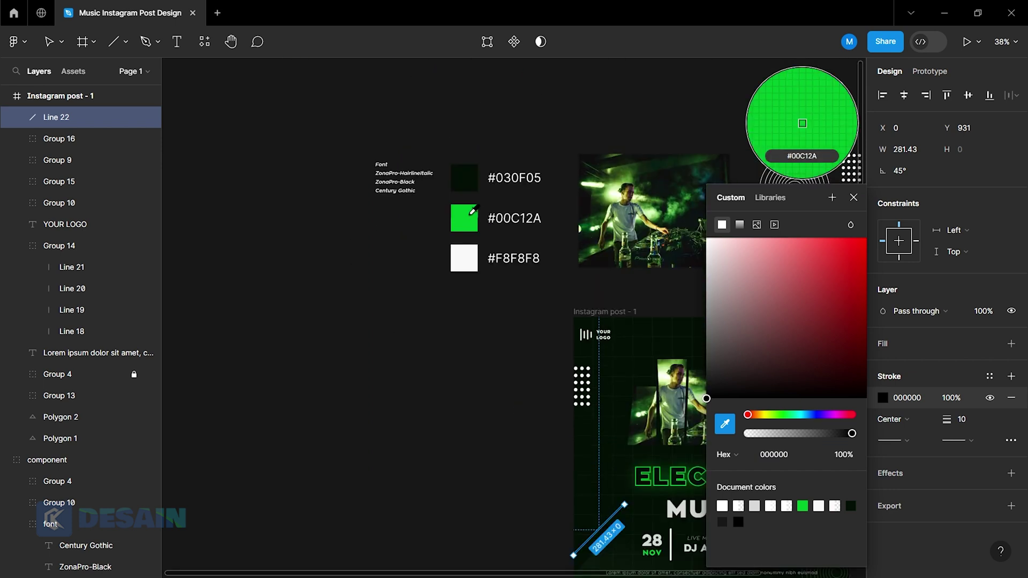
{"action": "left_click", "coordinate": [464, 217]}
{"action": "left_click", "coordinate": [853, 197]}
{"action": "scroll", "coordinate": [666, 436], "scroll_direction": "down", "scroll_amount": 4}
{"action": "scroll", "coordinate": [635, 386], "scroll_direction": "up", "scroll_amount": 4}
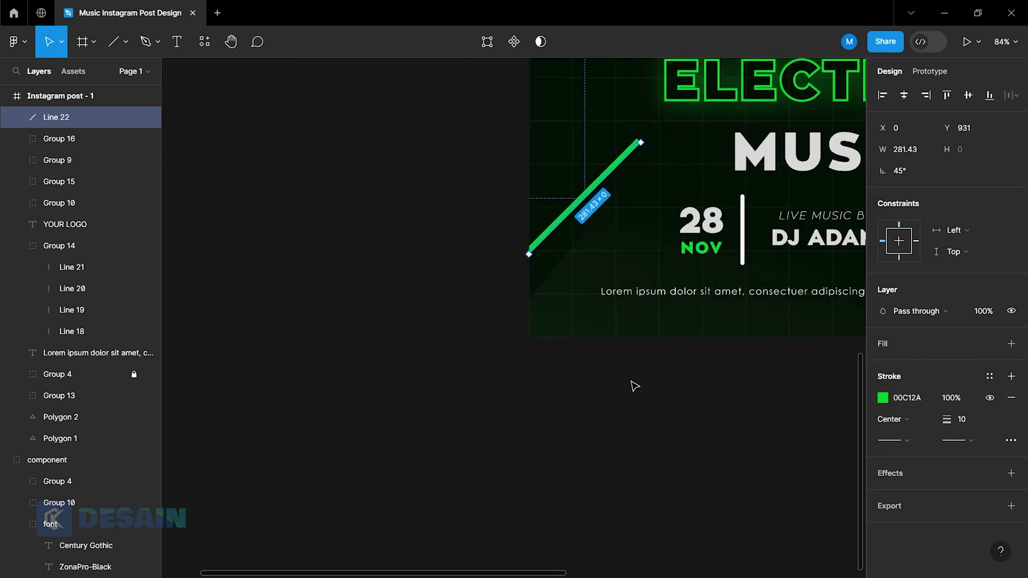
Give the line round start and end caps.
{"action": "left_click", "coordinate": [899, 440]}
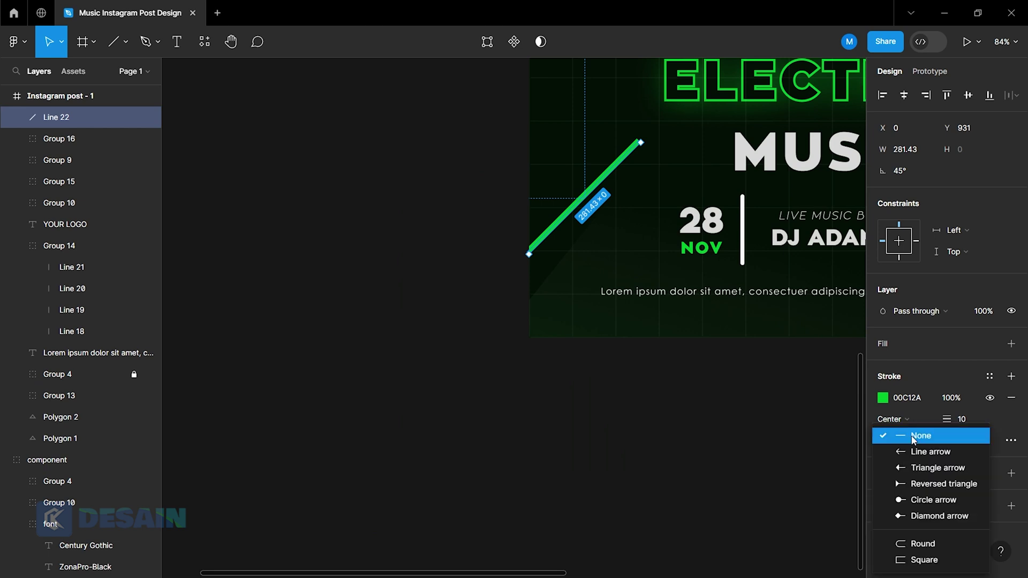
{"action": "left_click", "coordinate": [907, 539]}
{"action": "left_click", "coordinate": [961, 440]}
{"action": "left_click", "coordinate": [938, 542]}
{"action": "mouse_move", "coordinate": [1010, 473]}
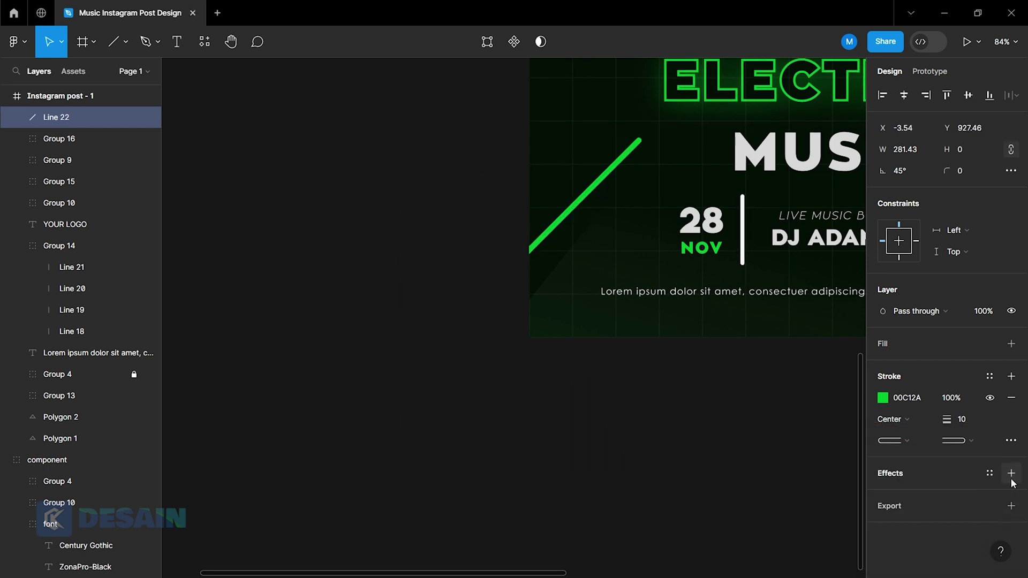
Add a drop shadow to the line coloured green 00C12A.
{"action": "left_click", "coordinate": [882, 496]}
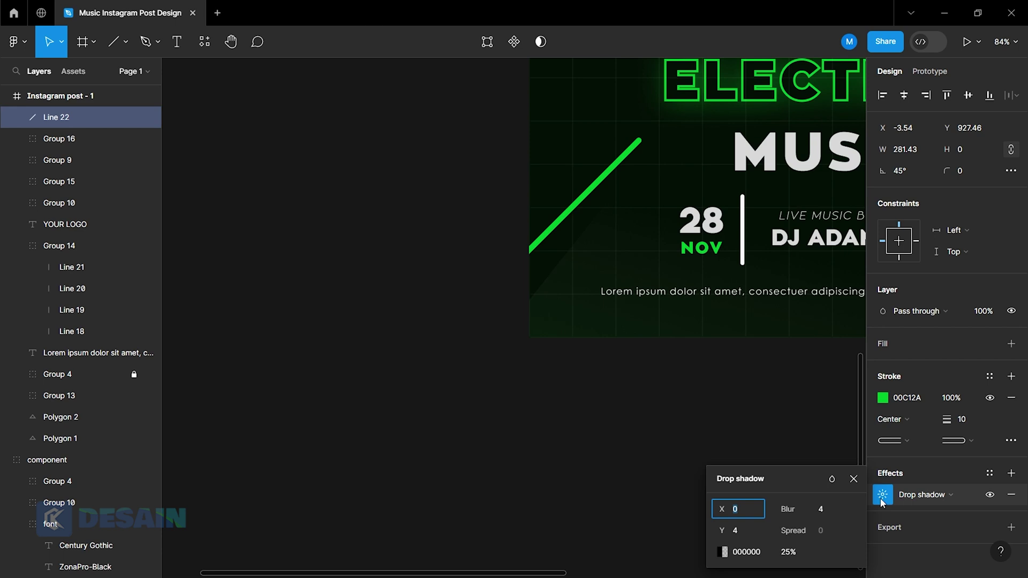
{"action": "left_click", "coordinate": [724, 552]}
{"action": "left_click", "coordinate": [565, 424]}
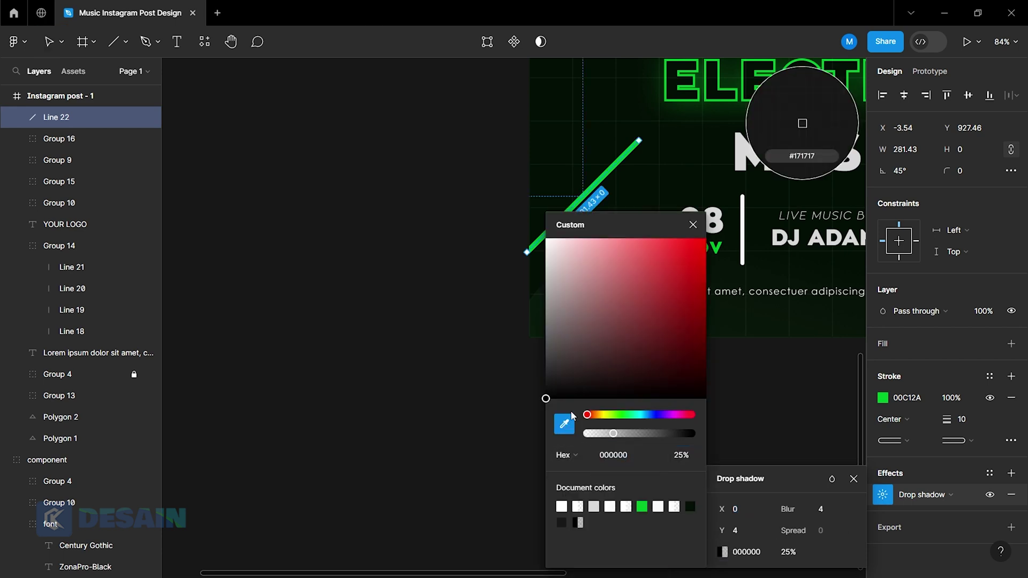
{"action": "scroll", "coordinate": [402, 375], "scroll_direction": "up", "scroll_amount": 5}
{"action": "scroll", "coordinate": [401, 375], "scroll_direction": "up", "scroll_amount": 5}
{"action": "scroll", "coordinate": [348, 300], "scroll_direction": "up", "scroll_amount": 3}
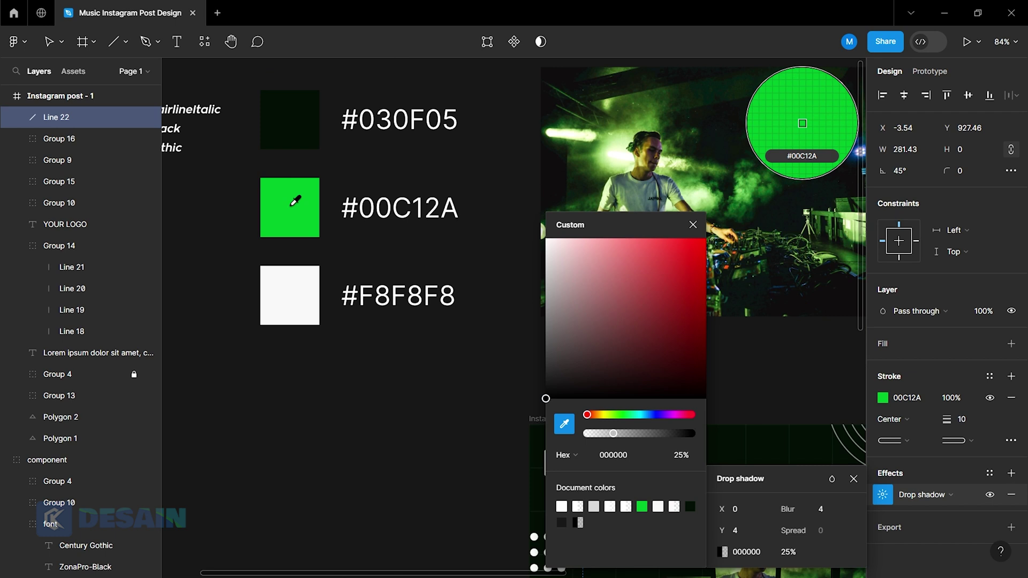
{"action": "left_click", "coordinate": [292, 206]}
{"action": "left_click", "coordinate": [693, 225]}
Set the drop shadow's offset to 0 and blur to 50.
{"action": "left_click", "coordinate": [752, 530]}
{"action": "type", "text": "0"}
{"action": "left_click", "coordinate": [833, 511]}
{"action": "key", "text": "Return"}
{"action": "scroll", "coordinate": [649, 484], "scroll_direction": "down", "scroll_amount": 3}
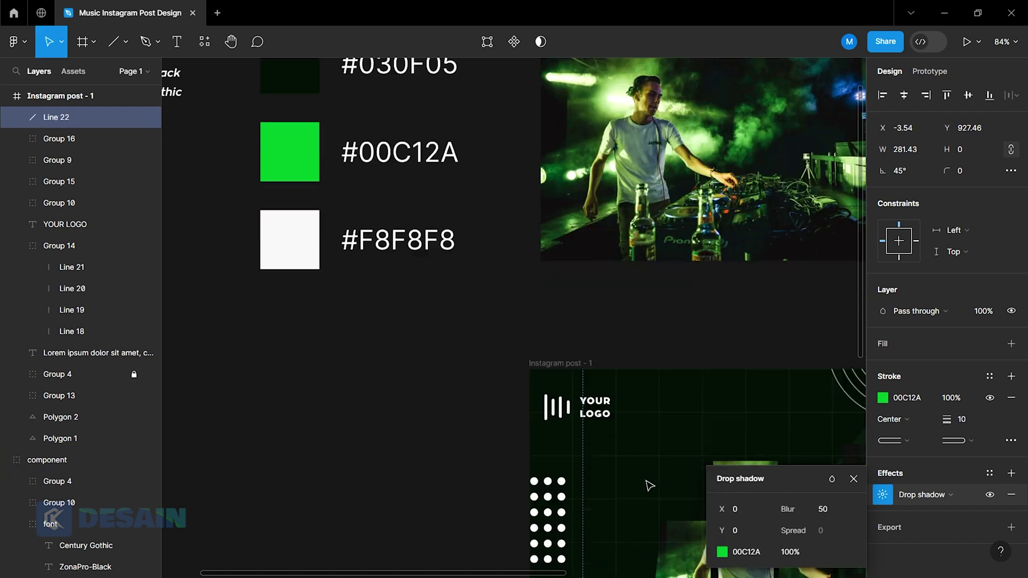
{"action": "scroll", "coordinate": [645, 481], "scroll_direction": "down", "scroll_amount": 7}
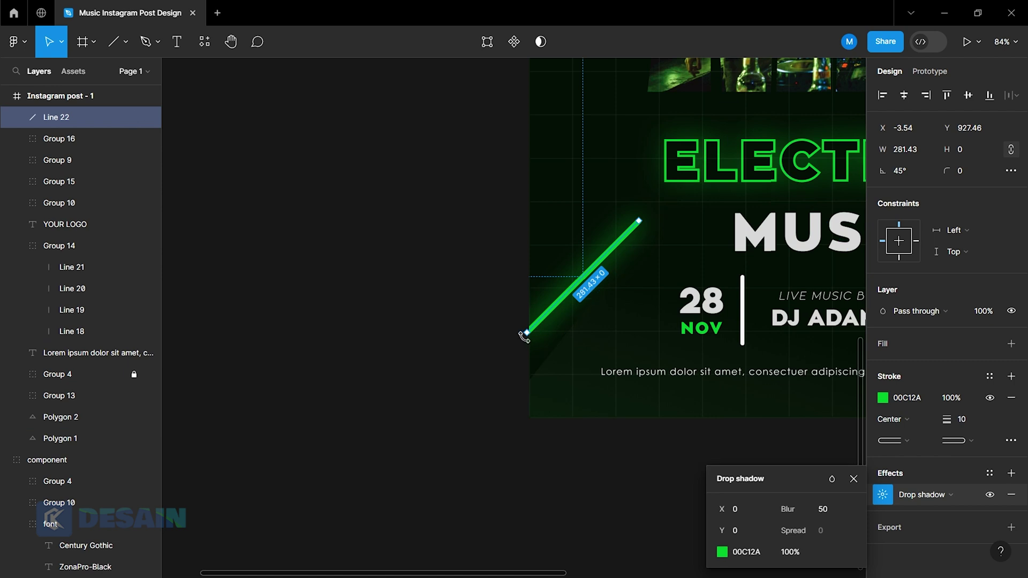
Lengthen the green line and add a copy below it in the lower-left corner.
{"action": "left_click_drag", "start_coordinate": [527, 333], "coordinate": [496, 363]}
{"action": "mouse_move", "coordinate": [586, 281]}
{"action": "left_mouse_down"}
{"action": "mouse_move", "coordinate": [563, 300]}
{"action": "mouse_move", "coordinate": [581, 355]}
{"action": "mouse_move", "coordinate": [528, 395]}
{"action": "left_mouse_up"}
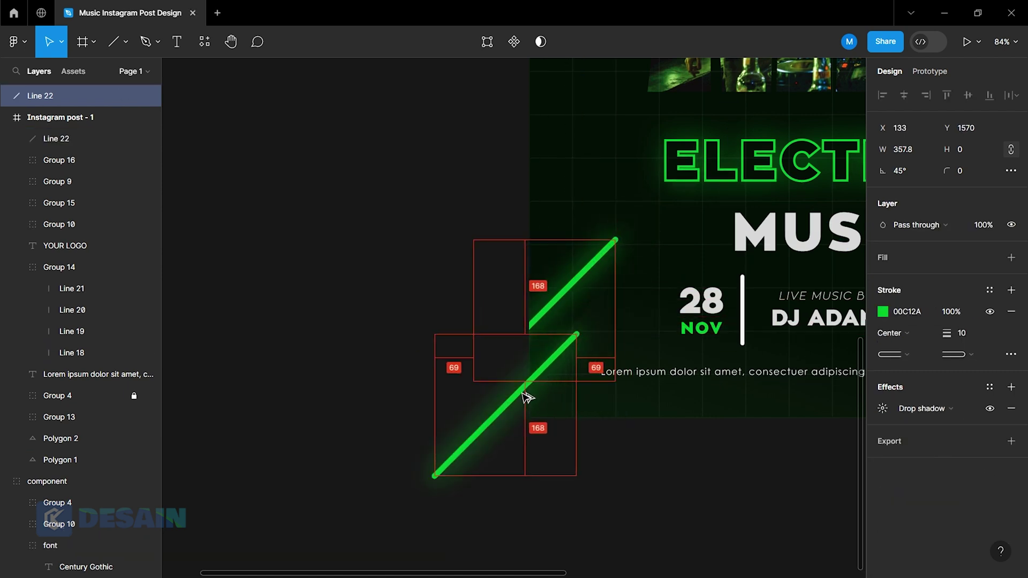
{"action": "left_click", "coordinate": [675, 514]}
{"action": "left_click_drag", "start_coordinate": [42, 96], "coordinate": [47, 129]}
{"action": "left_click", "coordinate": [324, 318]}
Copy a glowing green line to the post's top-right corner.
{"action": "key", "text": "shift+1"}
{"action": "scroll", "coordinate": [356, 338], "scroll_direction": "right", "scroll_amount": 4}
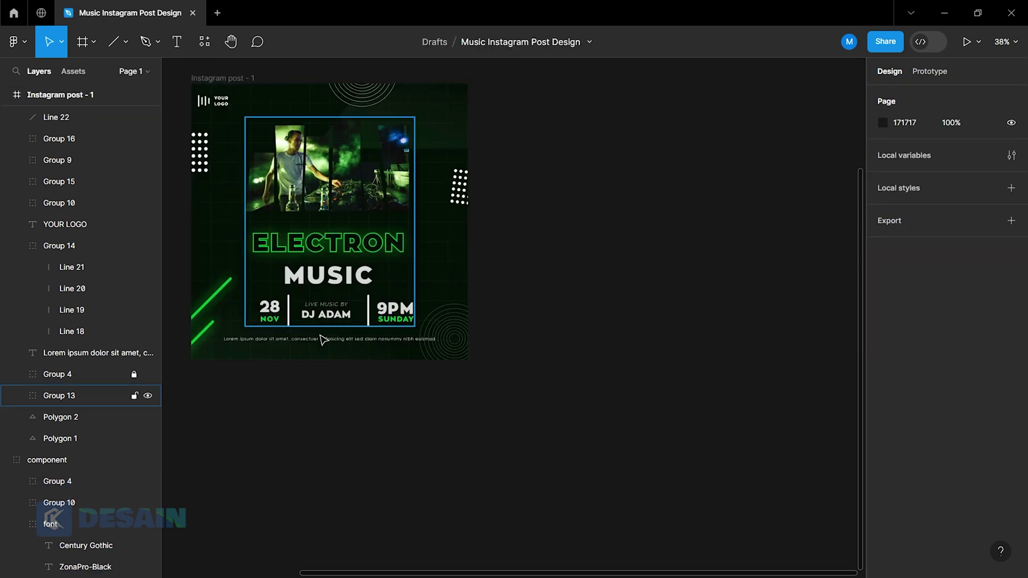
{"action": "scroll", "coordinate": [438, 377], "scroll_direction": "left", "scroll_amount": 2}
{"action": "scroll", "coordinate": [435, 395], "scroll_direction": "up", "scroll_amount": 2}
{"action": "left_click", "coordinate": [327, 349]}
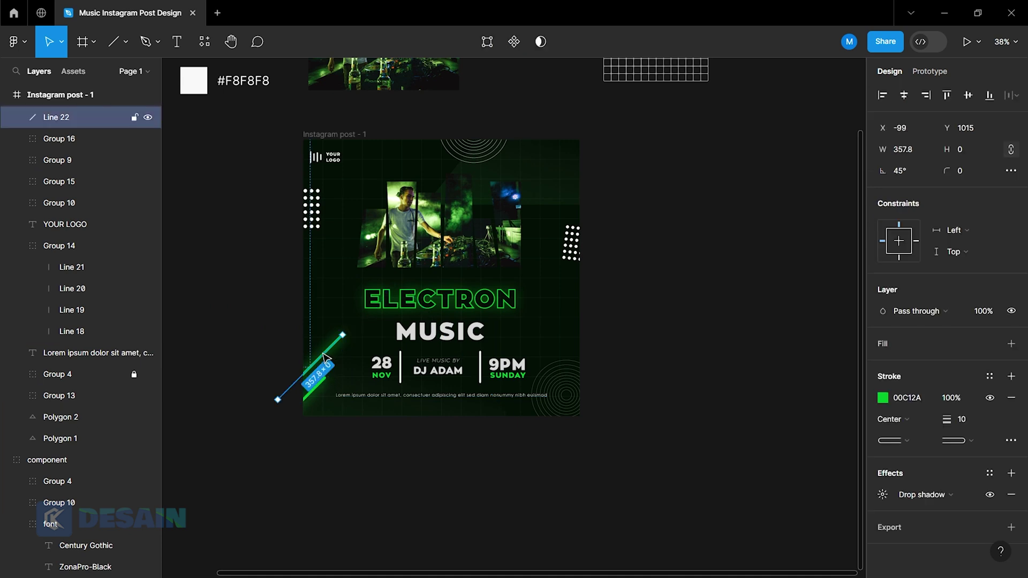
{"action": "mouse_move", "coordinate": [328, 350]}
{"action": "left_mouse_down"}
{"action": "mouse_move", "coordinate": [621, 127]}
{"action": "mouse_move", "coordinate": [561, 141]}
{"action": "mouse_move", "coordinate": [582, 185]}
{"action": "left_mouse_up"}
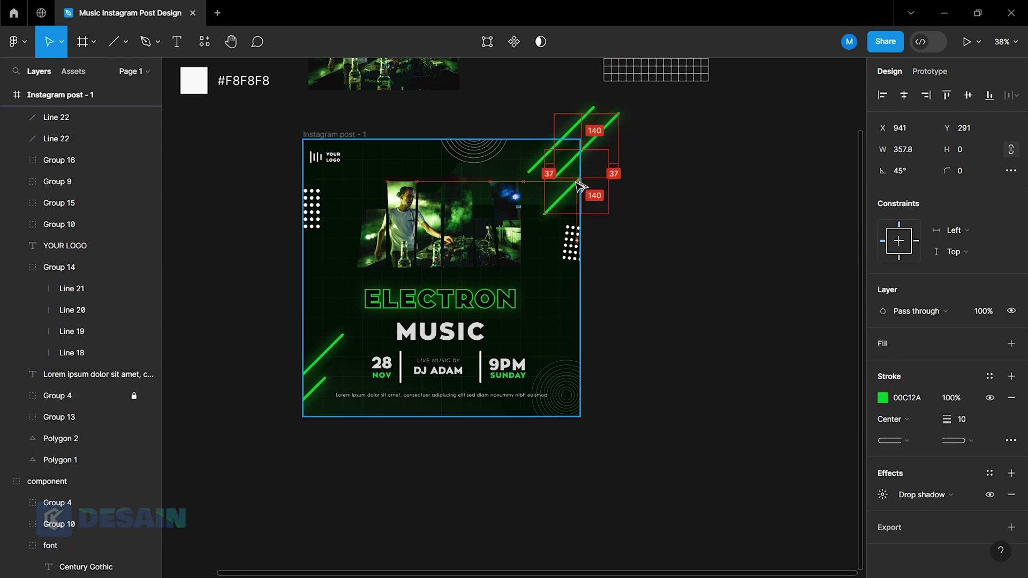
{"action": "left_click", "coordinate": [653, 226]}
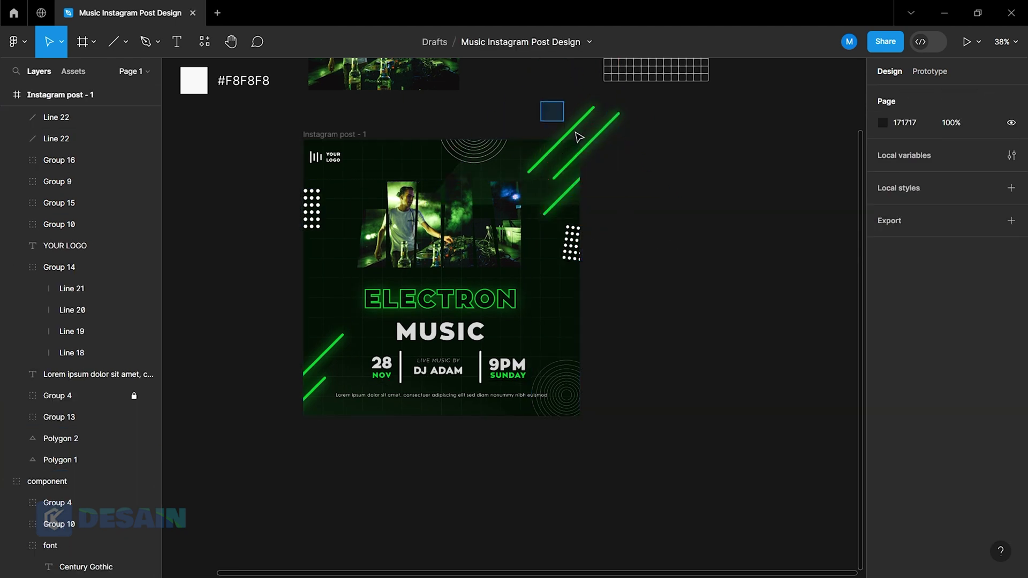
Move the loose lines and triangle into the Instagram post frame.
{"action": "left_click_drag", "start_coordinate": [579, 137], "coordinate": [597, 160]}
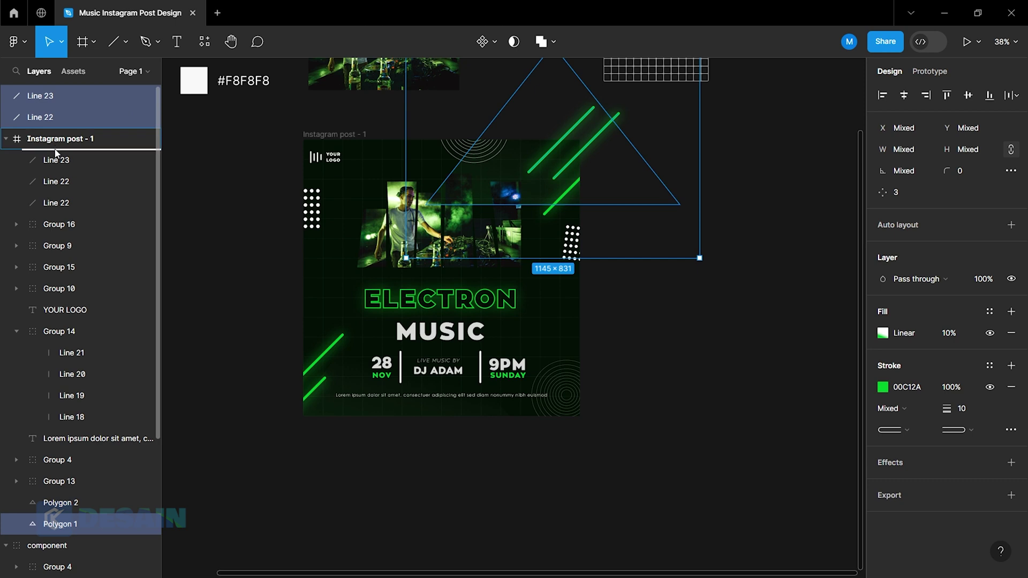
{"action": "left_click_drag", "start_coordinate": [55, 153], "coordinate": [55, 155]}
{"action": "left_click", "coordinate": [760, 332]}
{"action": "scroll", "coordinate": [35, 226], "scroll_direction": "up", "scroll_amount": 1}
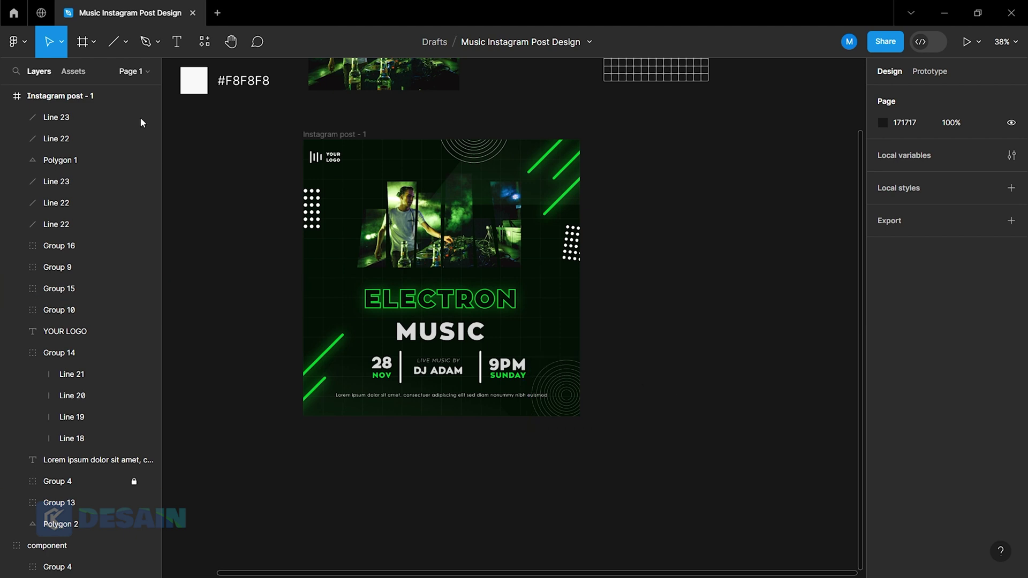
Draw a small 55×55 polygon triangle on the left side of the post.
{"action": "left_click", "coordinate": [126, 42]}
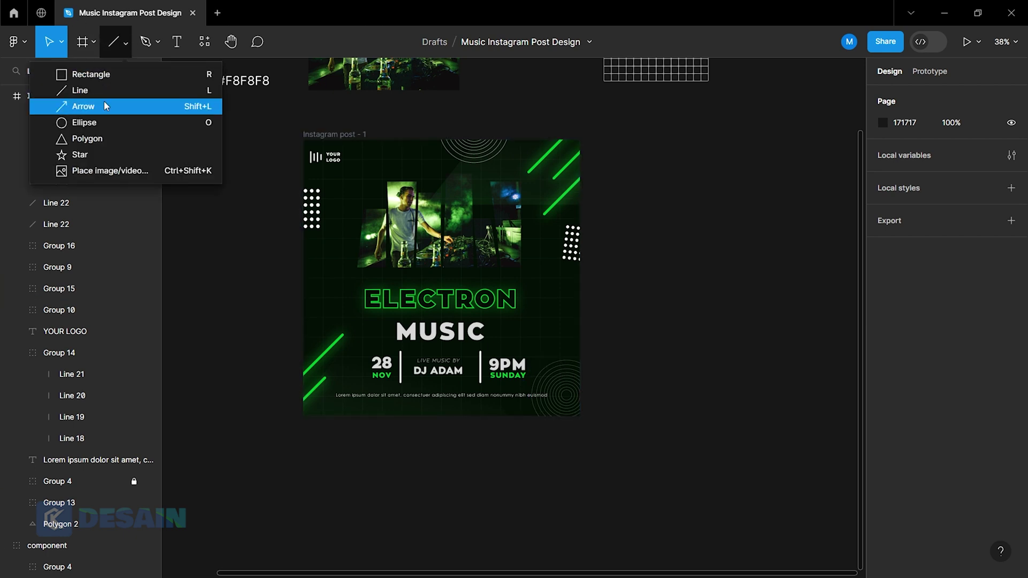
{"action": "left_click", "coordinate": [86, 139]}
{"action": "scroll", "coordinate": [332, 280], "scroll_direction": "up", "scroll_amount": 4}
{"action": "left_click_drag", "start_coordinate": [310, 244], "coordinate": [335, 277]}
Remove the triangle's fill and give it an F8F8F8 outline sampled from the palette.
{"action": "left_click", "coordinate": [1011, 386]}
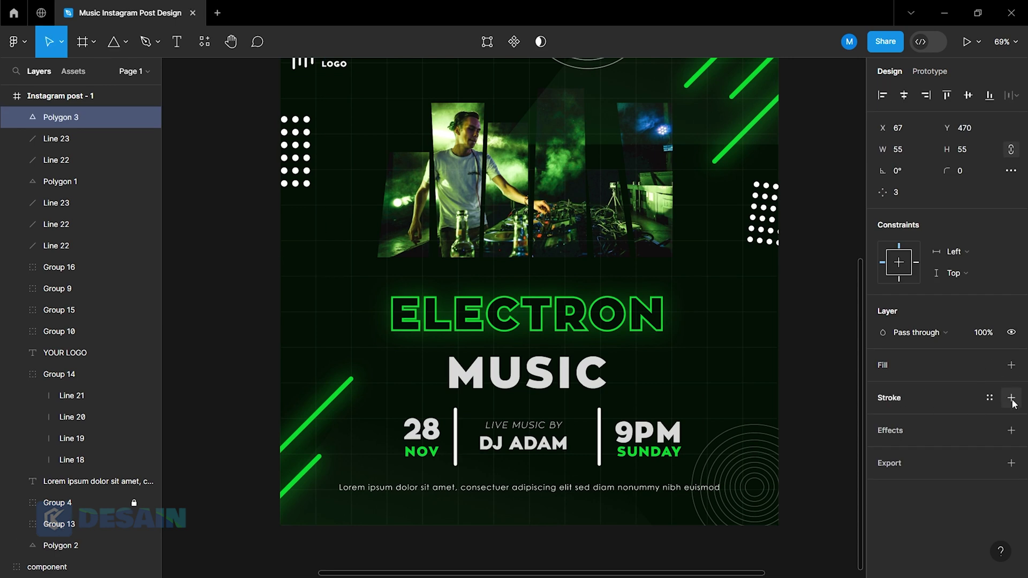
{"action": "left_click", "coordinate": [1011, 397]}
{"action": "left_click", "coordinate": [882, 419]}
{"action": "left_click", "coordinate": [726, 423]}
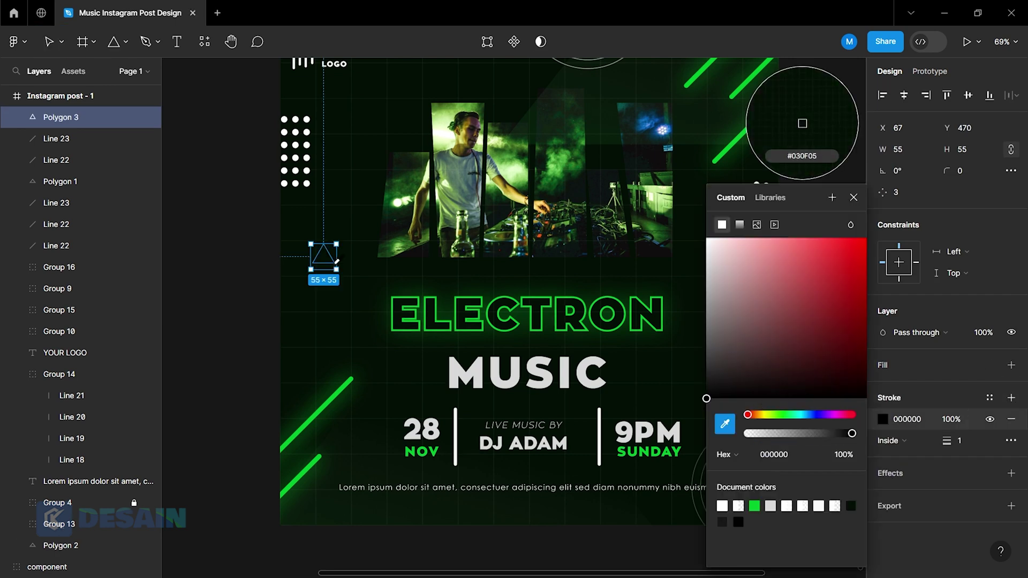
{"action": "scroll", "coordinate": [312, 257], "scroll_direction": "up", "scroll_amount": 5}
{"action": "scroll", "coordinate": [310, 230], "scroll_direction": "left", "scroll_amount": 4}
{"action": "left_click", "coordinate": [312, 198]}
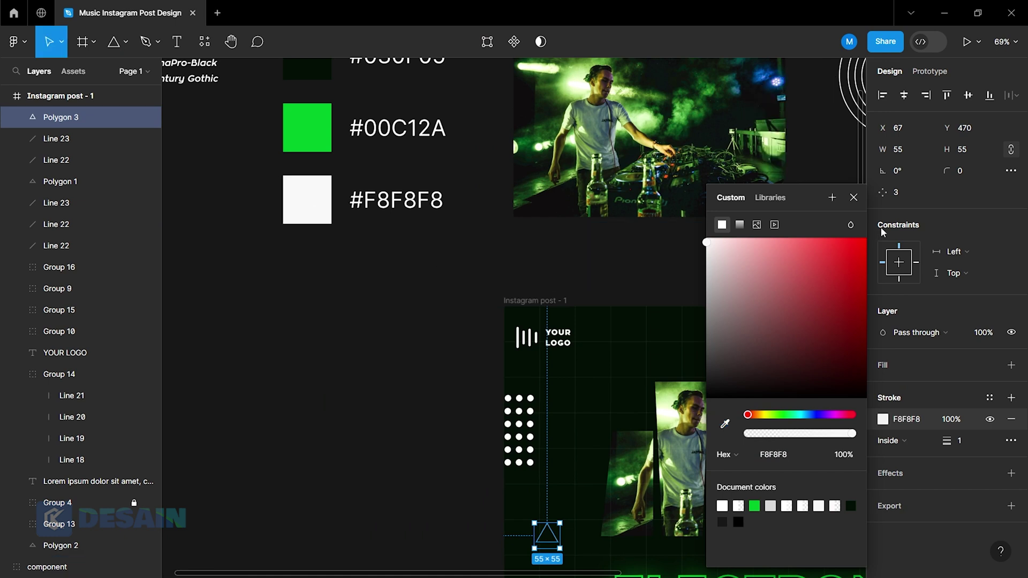
{"action": "left_click", "coordinate": [815, 234]}
{"action": "scroll", "coordinate": [750, 267], "scroll_direction": "right", "scroll_amount": 4}
{"action": "scroll", "coordinate": [657, 287], "scroll_direction": "down", "scroll_amount": 5}
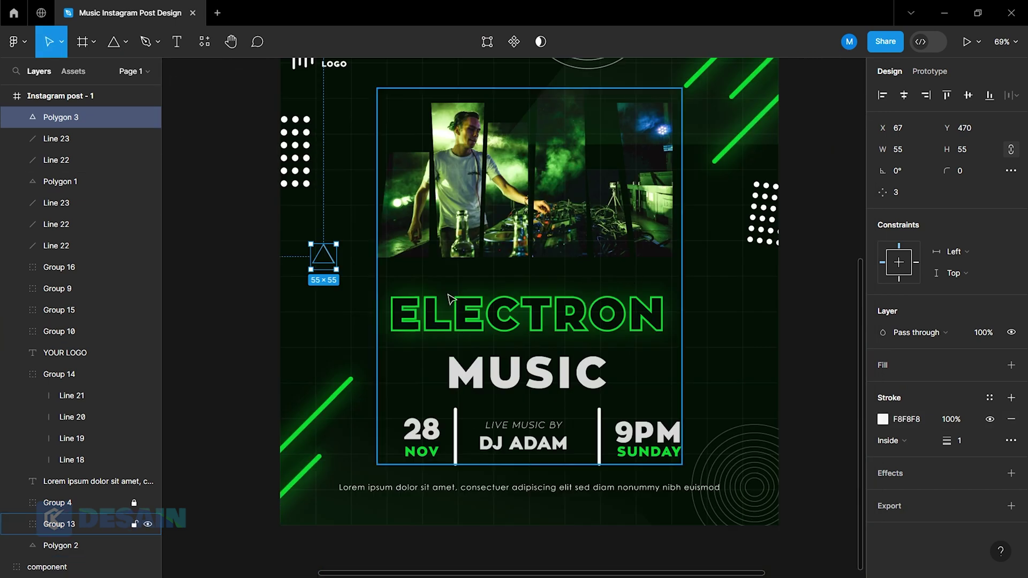
Rotate the outline triangle to -45° and make an overlapping offset copy.
{"action": "left_click", "coordinate": [807, 473]}
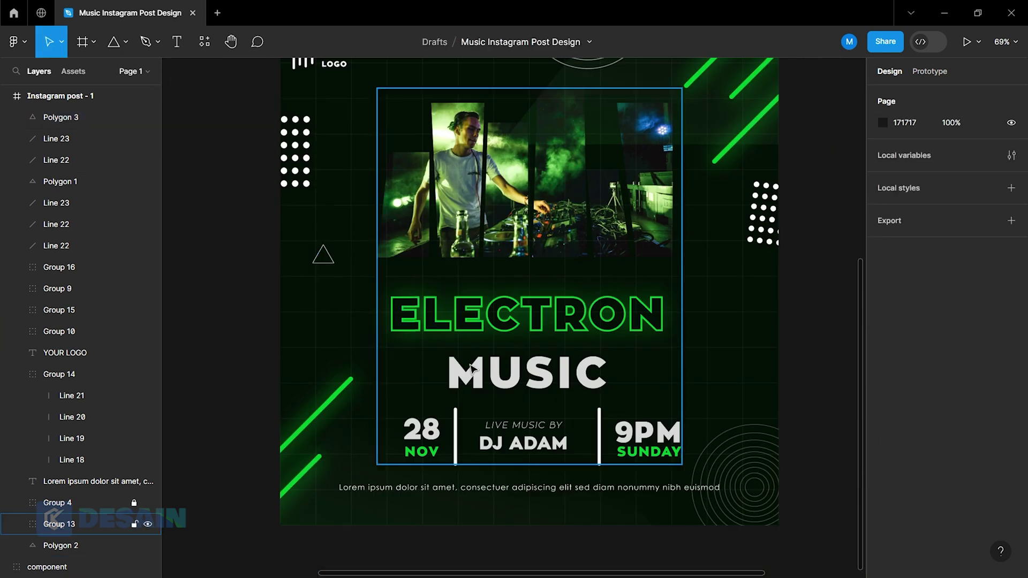
{"action": "scroll", "coordinate": [324, 255], "scroll_direction": "up", "scroll_amount": 3}
{"action": "left_click", "coordinate": [358, 263]}
{"action": "left_click_drag", "start_coordinate": [362, 269], "coordinate": [342, 279]}
{"action": "scroll", "coordinate": [342, 257], "scroll_direction": "up", "scroll_amount": 2}
{"action": "mouse_move", "coordinate": [370, 348]}
{"action": "left_mouse_down"}
{"action": "mouse_move", "coordinate": [389, 386]}
{"action": "mouse_move", "coordinate": [382, 367]}
{"action": "left_mouse_up"}
Copy the overlapping triangle pair to sit beside the MUSIC text.
{"action": "scroll", "coordinate": [379, 338], "scroll_direction": "down", "scroll_amount": 3}
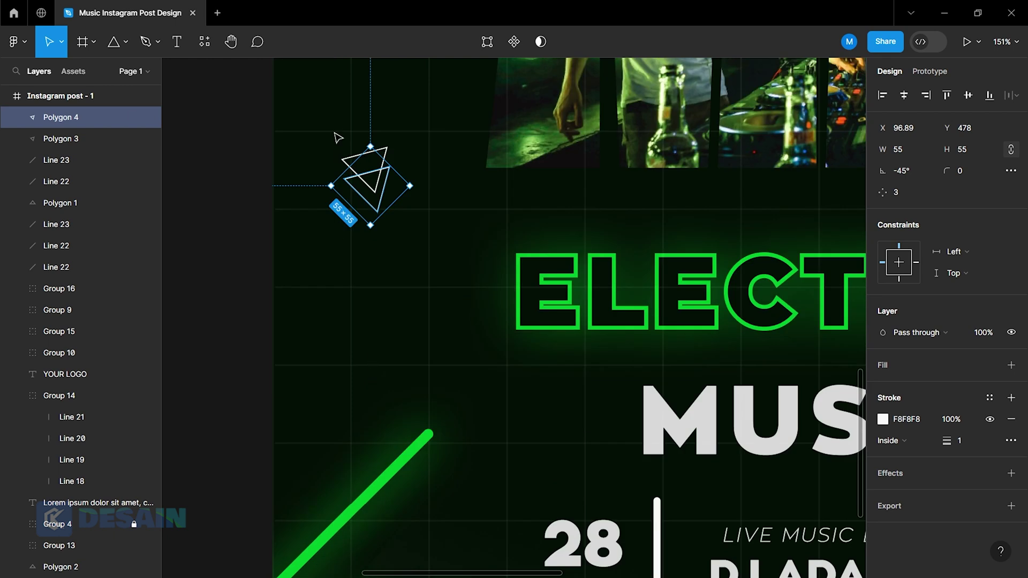
{"action": "left_click", "coordinate": [372, 185], "text": "shift"}
{"action": "scroll", "coordinate": [369, 185], "scroll_direction": "down", "scroll_amount": 3}
{"action": "mouse_move", "coordinate": [370, 185]}
{"action": "left_mouse_down"}
{"action": "mouse_move", "coordinate": [603, 298]}
{"action": "mouse_move", "coordinate": [803, 348]}
{"action": "left_mouse_up"}
{"action": "left_click", "coordinate": [809, 353]}
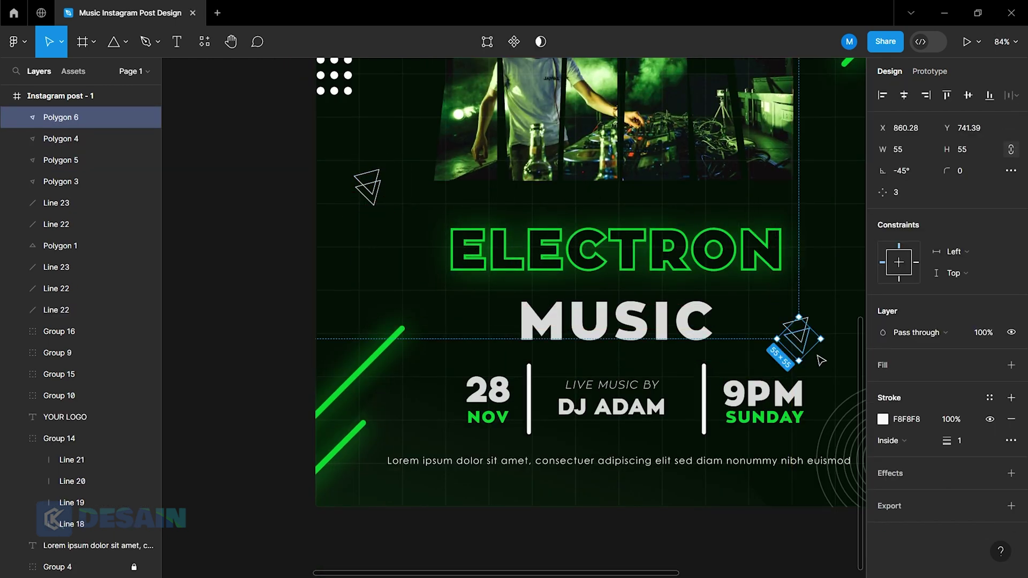
{"action": "left_click_drag", "start_coordinate": [792, 312], "coordinate": [806, 346]}
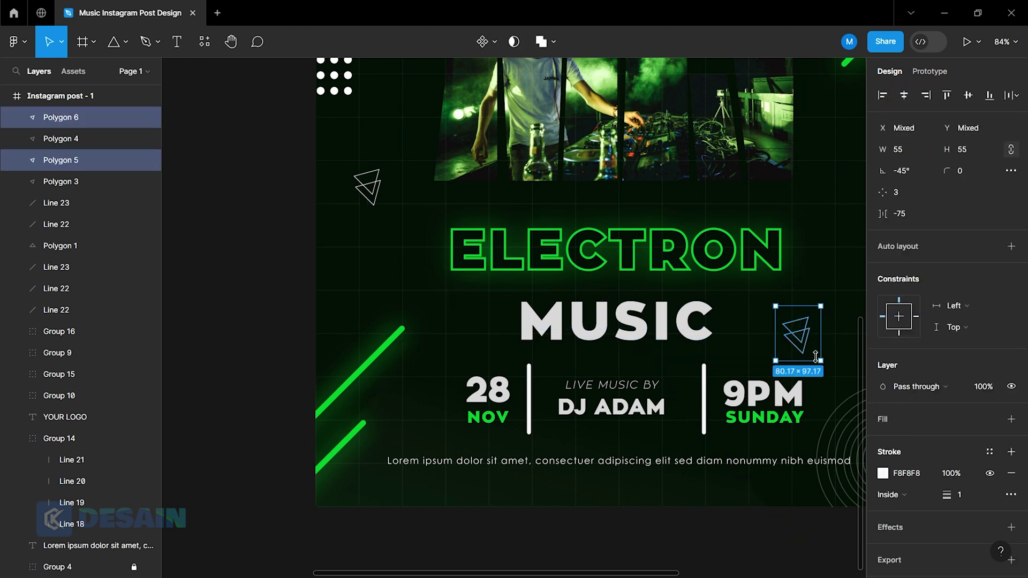
{"action": "scroll", "coordinate": [782, 350], "scroll_direction": "right", "scroll_amount": 2}
{"action": "scroll", "coordinate": [771, 351], "scroll_direction": "right", "scroll_amount": 3}
{"action": "left_click", "coordinate": [767, 350]}
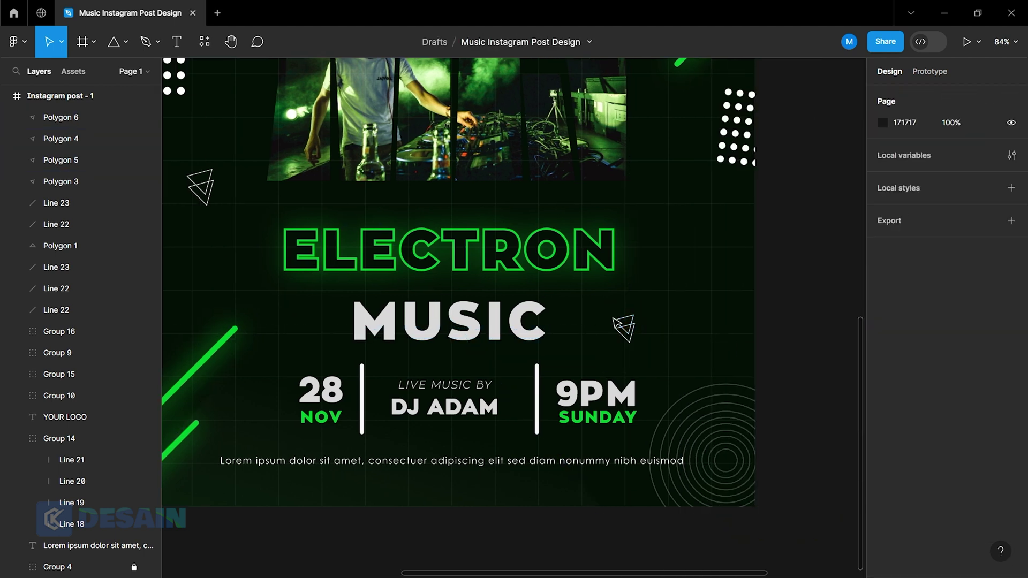
Place a rotated single triangle near ELECTRON and scatter more copies around the post's edges.
{"action": "left_click_drag", "start_coordinate": [623, 328], "coordinate": [691, 276]}
{"action": "scroll", "coordinate": [691, 276], "scroll_direction": "down", "scroll_amount": 3}
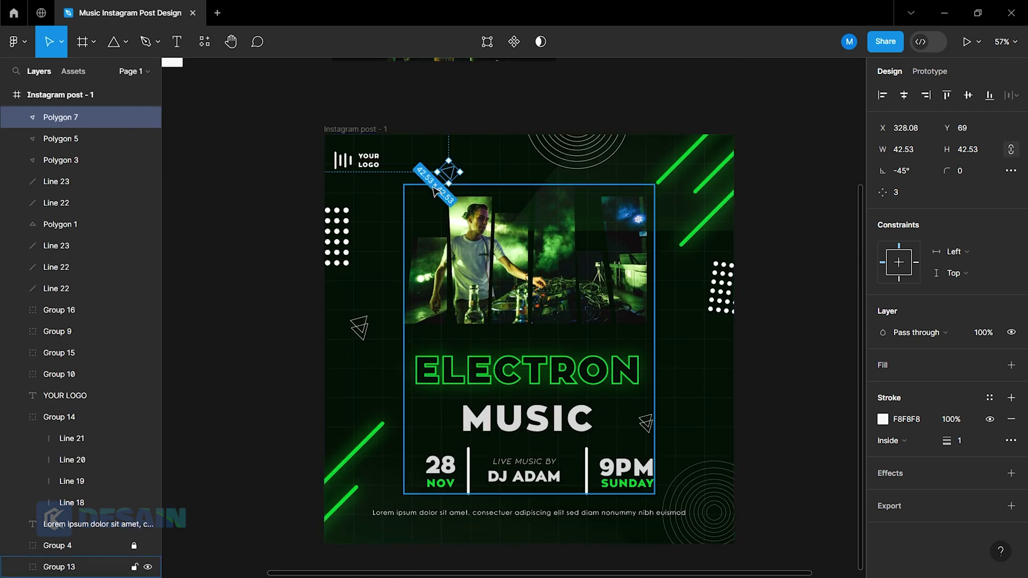
{"action": "left_click_drag", "start_coordinate": [435, 191], "coordinate": [454, 176]}
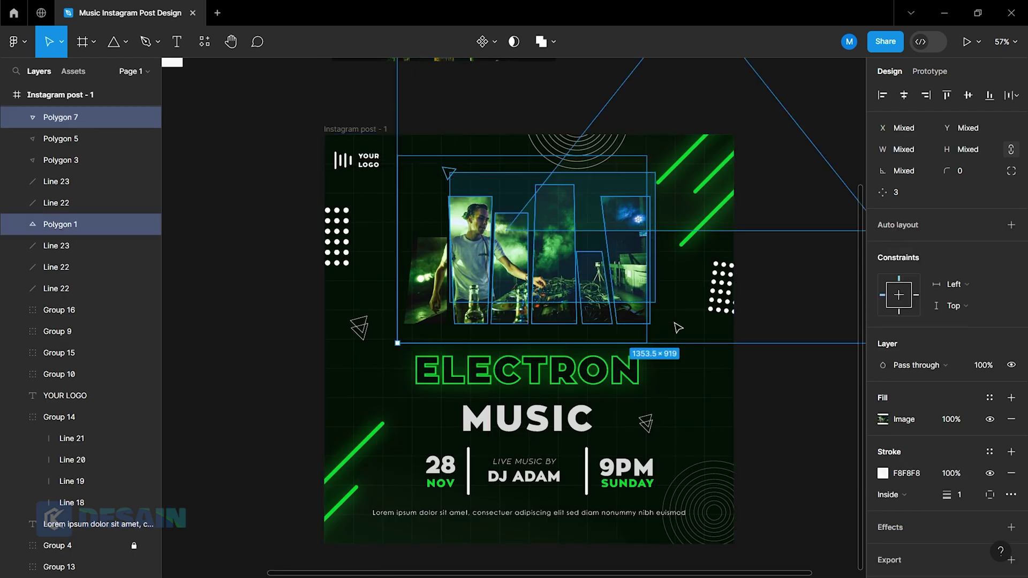
{"action": "left_click", "coordinate": [450, 174]}
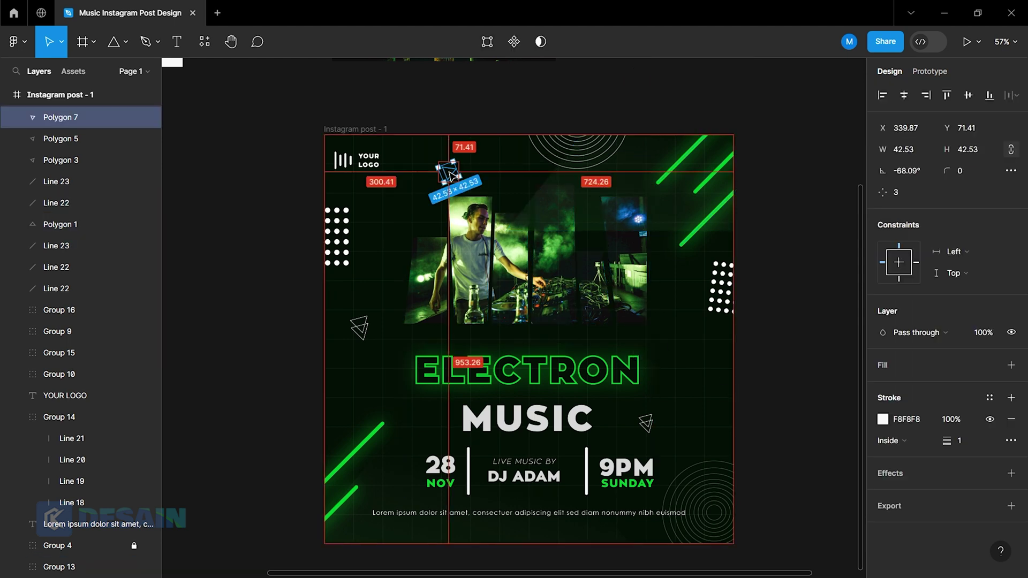
{"action": "mouse_move", "coordinate": [450, 174]}
{"action": "left_mouse_down", "text": "alt"}
{"action": "mouse_move", "coordinate": [706, 368]}
{"action": "mouse_move", "coordinate": [453, 452]}
{"action": "mouse_move", "coordinate": [394, 490]}
{"action": "mouse_move", "coordinate": [360, 196]}
{"action": "left_mouse_up", "text": "alt"}
{"action": "left_click", "coordinate": [834, 339]}
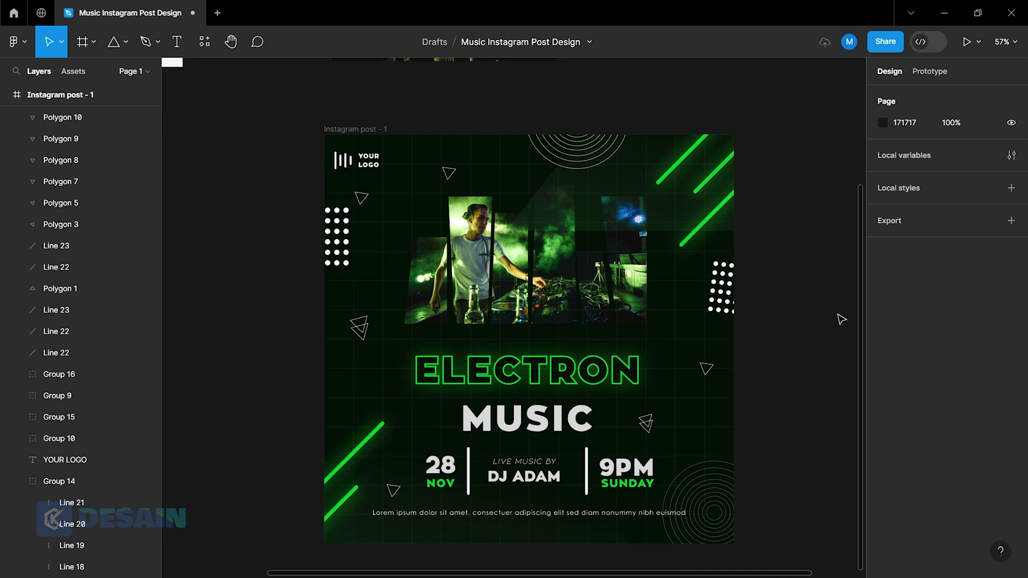
{"action": "scroll", "coordinate": [840, 321], "scroll_direction": "down", "scroll_amount": 3}
{"action": "scroll", "coordinate": [840, 320], "scroll_direction": "right", "scroll_amount": 2}
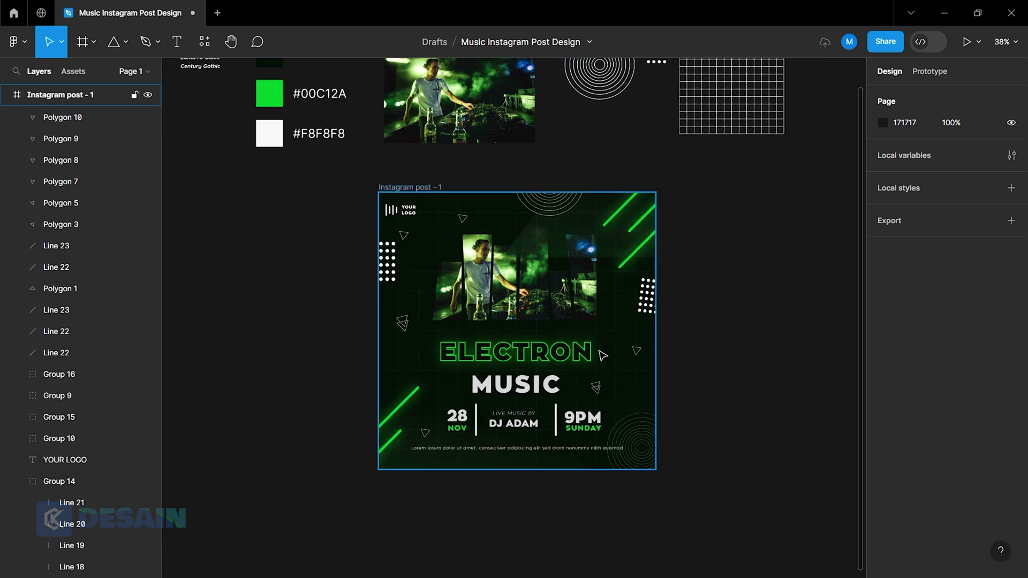